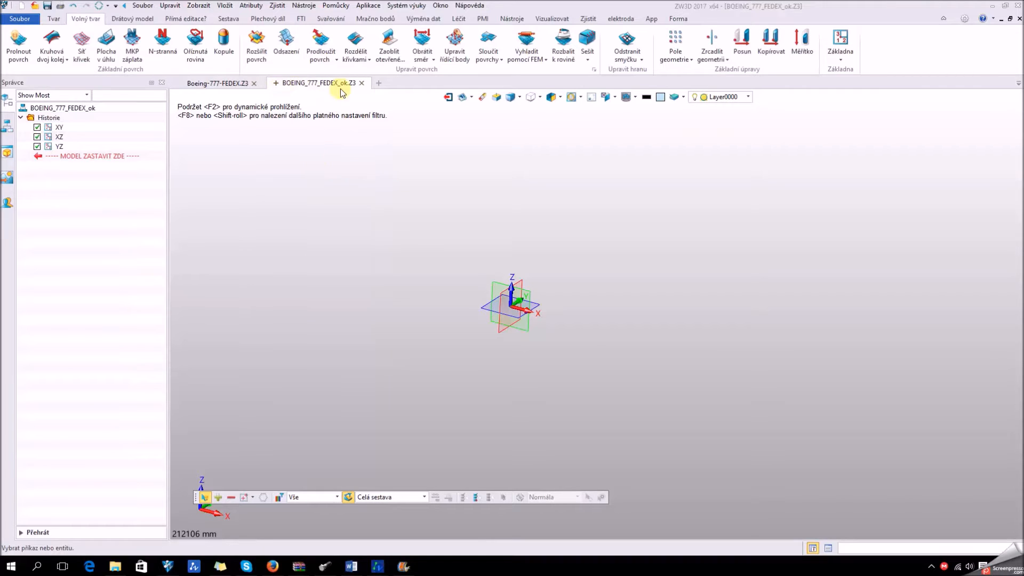
{"action": "left_click", "coordinate": [21, 5]}
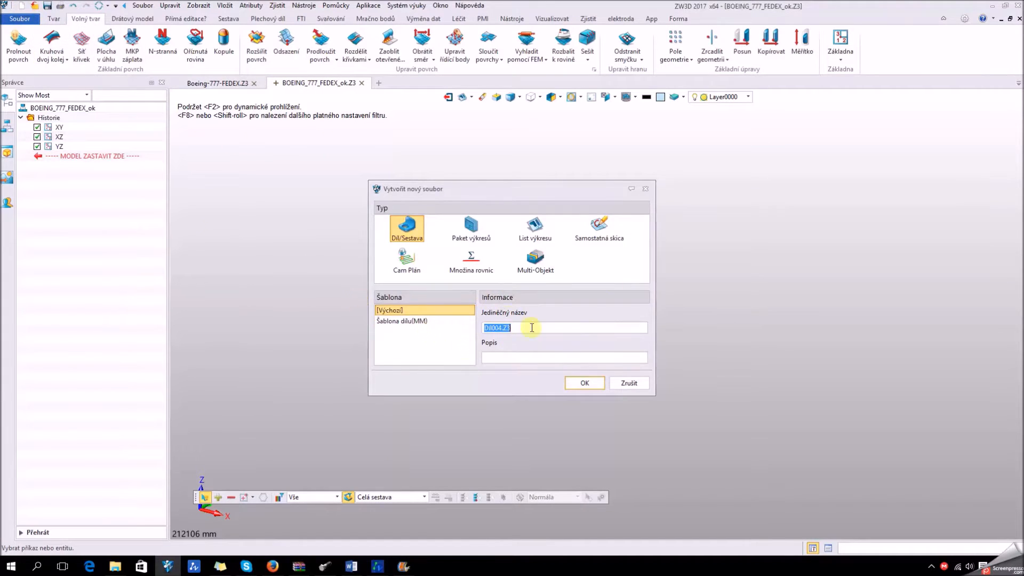
{"action": "left_click", "coordinate": [646, 190]}
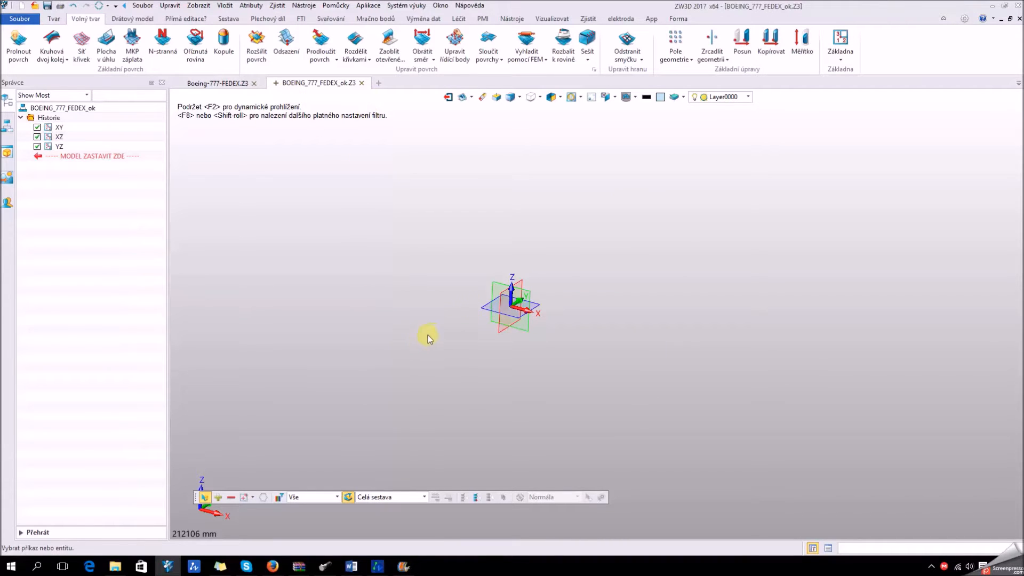
- Start a sketch on the XY plane and align the view to the sketch plane
{"action": "right_click", "coordinate": [487, 313]}
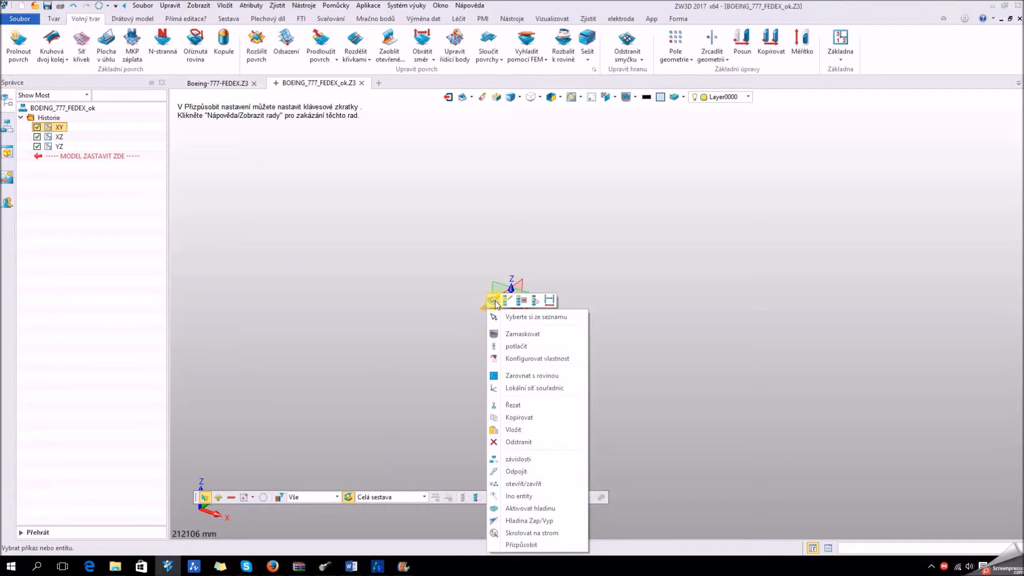
{"action": "left_click", "coordinate": [494, 300]}
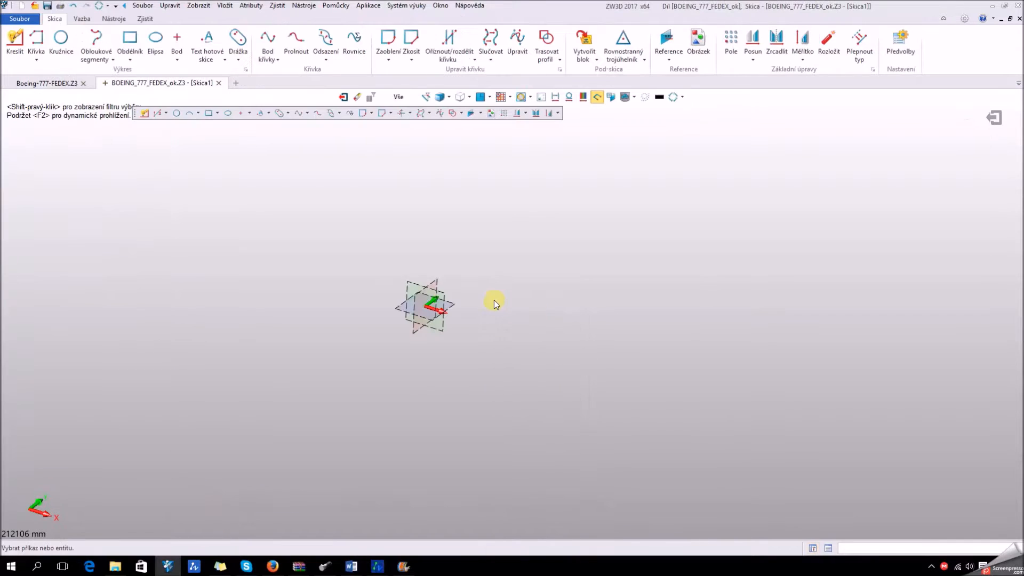
{"action": "left_click", "coordinate": [480, 96]}
{"action": "scroll", "coordinate": [546, 317], "scroll_direction": "up", "scroll_amount": 4}
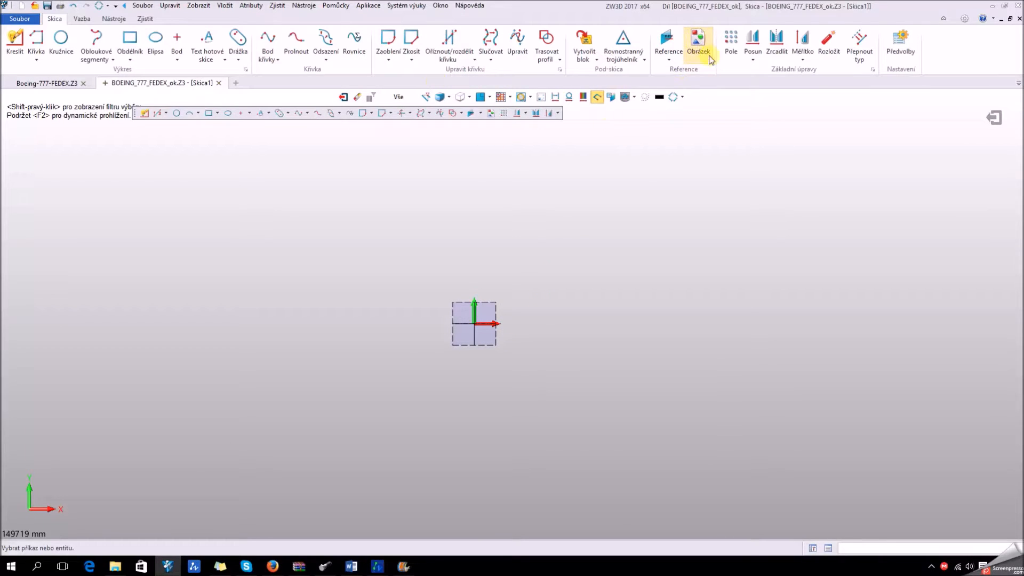
- Load the picture Boeing-777-800FEDEX from the Obrázky library as the sketch's reference image
{"action": "left_click", "coordinate": [696, 47]}
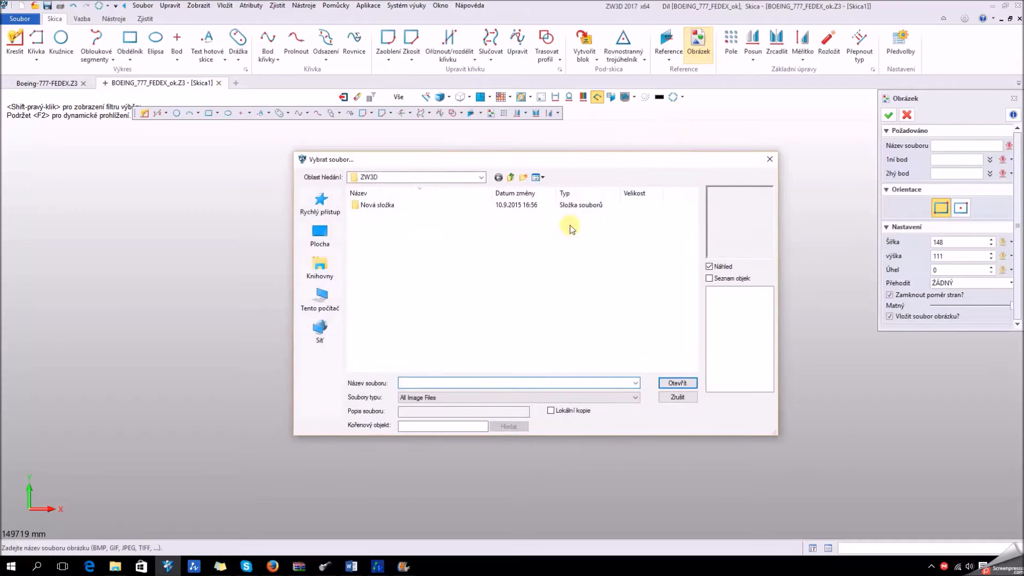
{"action": "left_click", "coordinate": [321, 269]}
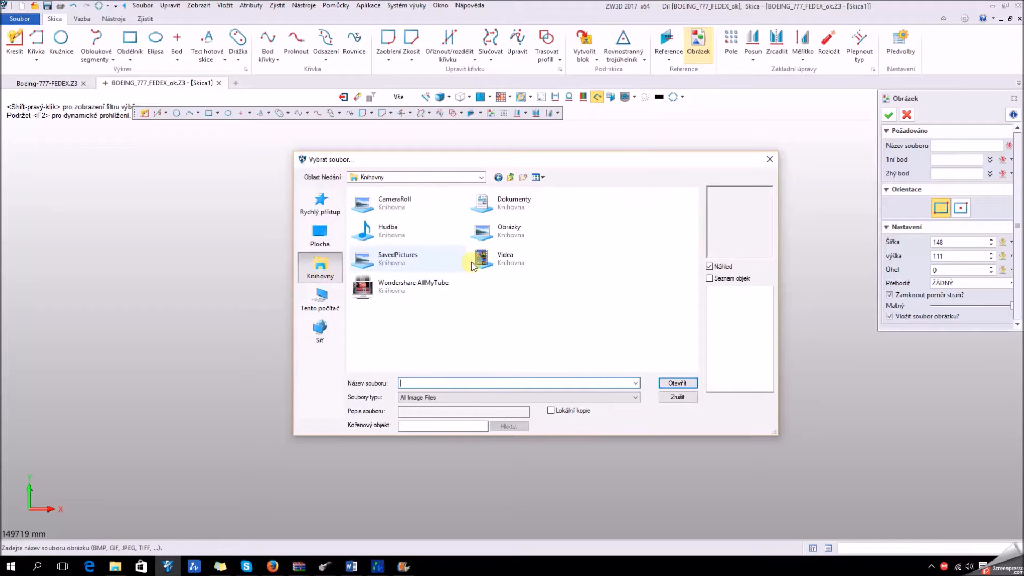
{"action": "double_click", "coordinate": [493, 234]}
{"action": "scroll", "coordinate": [518, 307], "scroll_direction": "down", "scroll_amount": 10}
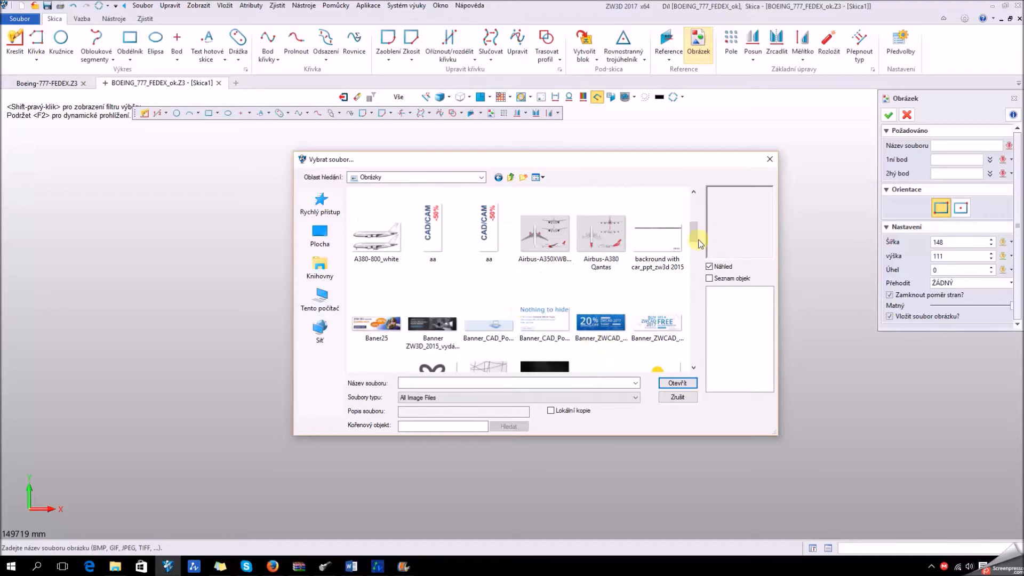
{"action": "scroll", "coordinate": [696, 244], "scroll_direction": "down", "scroll_amount": 5}
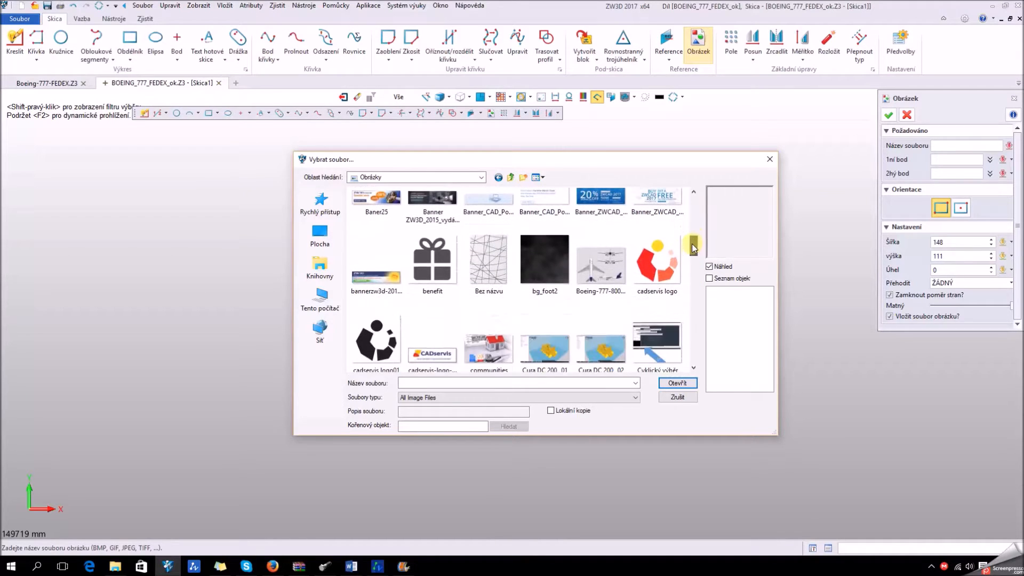
{"action": "left_click", "coordinate": [615, 263]}
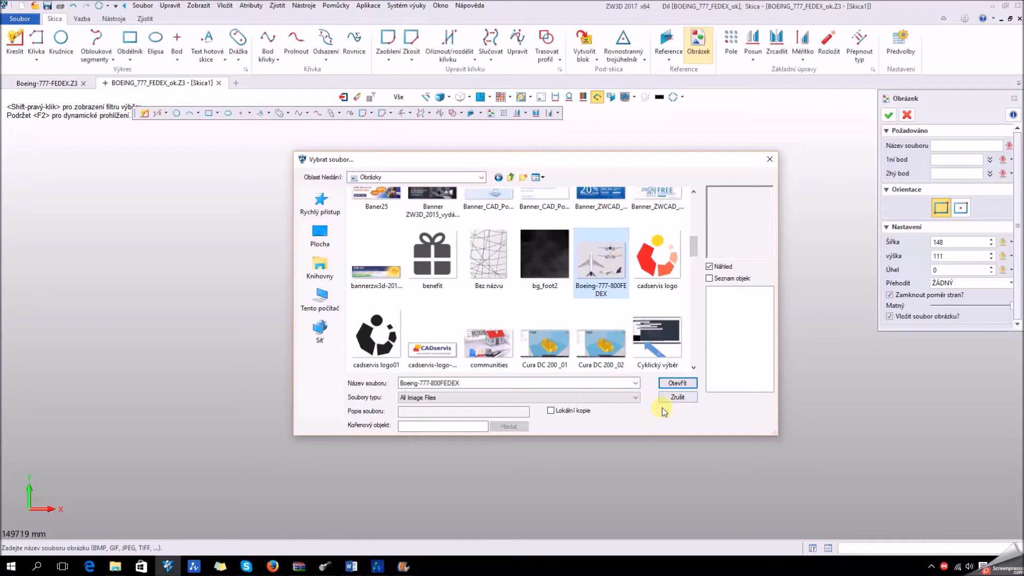
{"action": "left_click", "coordinate": [677, 383]}
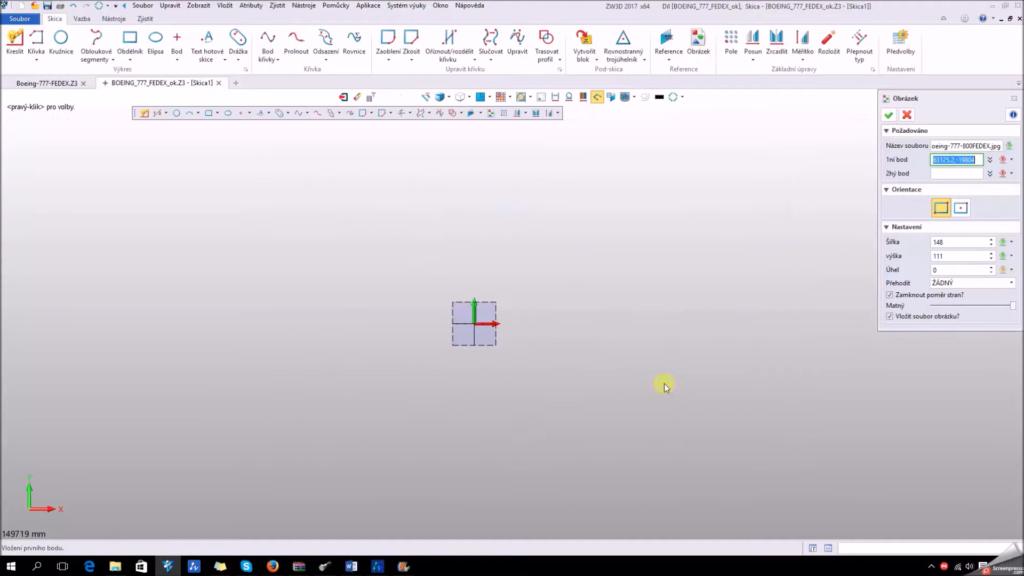
- Place the reference image with its first point at the origin 0,0 and a width of about 187030 mm
{"action": "left_click", "coordinate": [476, 327]}
{"action": "middle_click_drag", "start_coordinate": [773, 219], "coordinate": [455, 290]}
{"action": "left_click", "coordinate": [716, 232]}
{"action": "scroll", "coordinate": [796, 288], "scroll_direction": "down", "scroll_amount": 2}
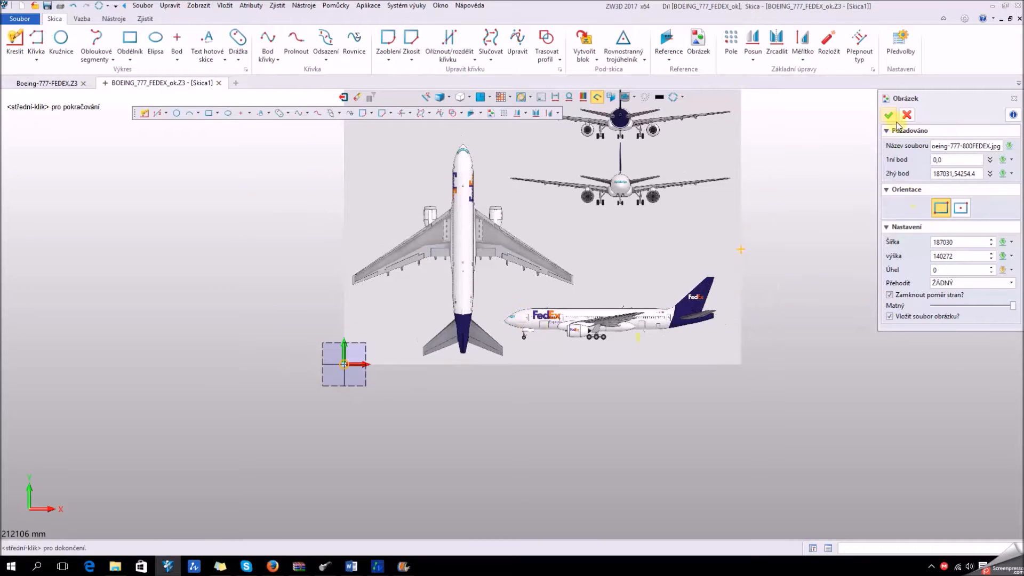
{"action": "left_click", "coordinate": [891, 117]}
{"action": "scroll", "coordinate": [578, 367], "scroll_direction": "down", "scroll_amount": 1}
{"action": "middle_click_drag", "start_coordinate": [599, 331], "coordinate": [550, 368]}
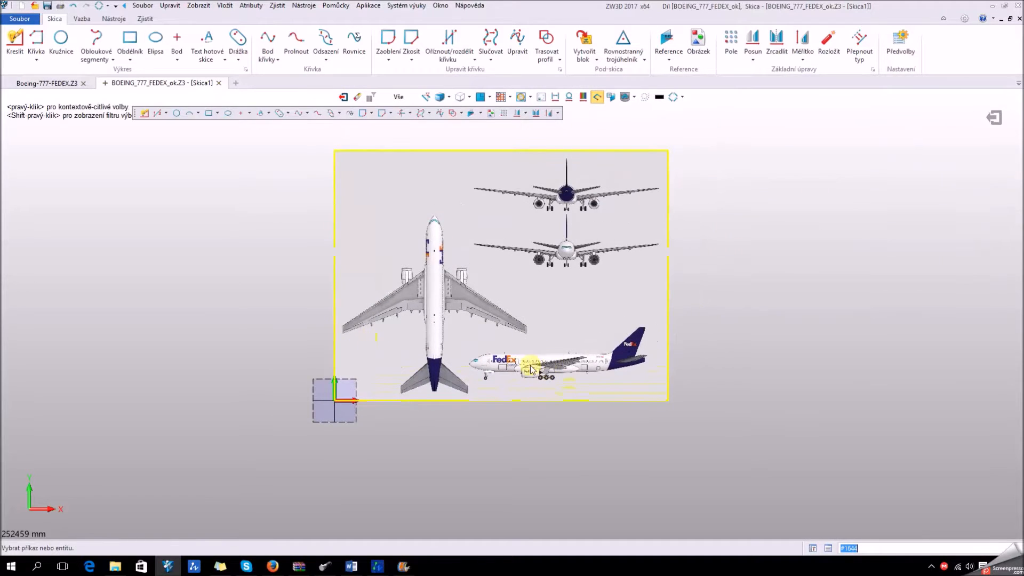
- Draw a horizontal line about 125865 mm long from the nose of the side-view aircraft to beyond its tail
{"action": "scroll", "coordinate": [549, 367], "scroll_direction": "up", "scroll_amount": 2}
{"action": "left_click", "coordinate": [36, 40]}
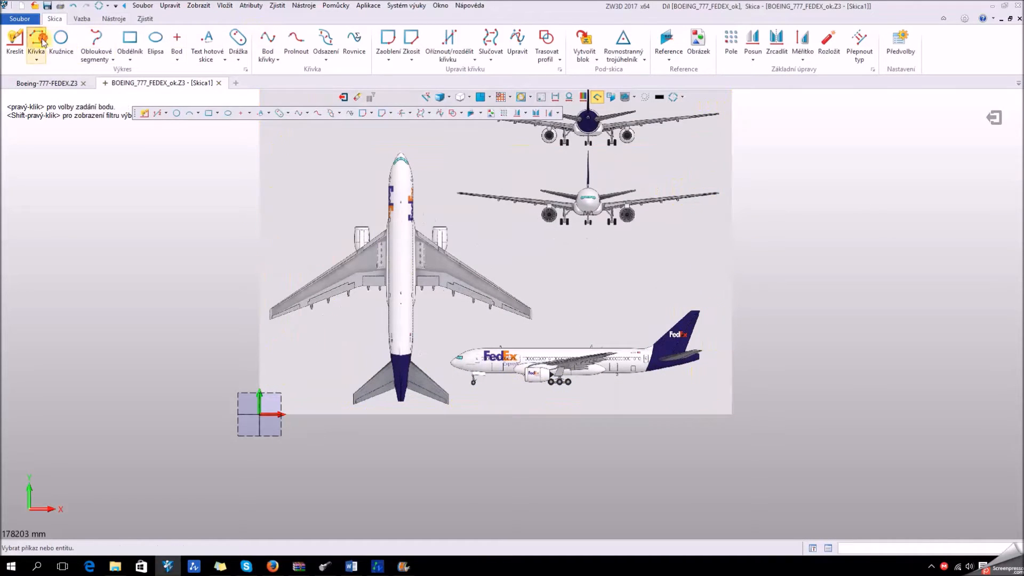
{"action": "left_click", "coordinate": [451, 362]}
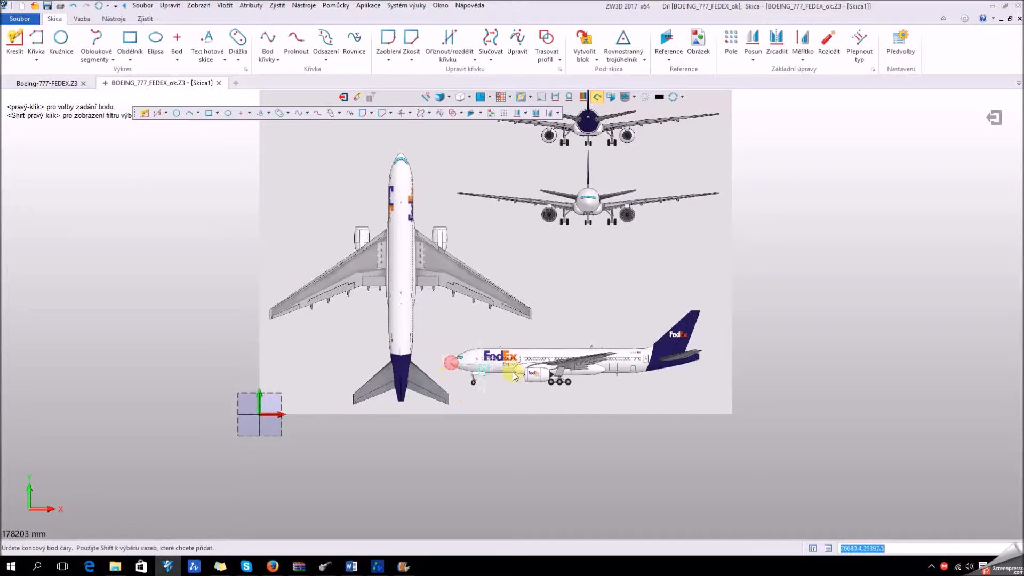
{"action": "left_click", "coordinate": [768, 362]}
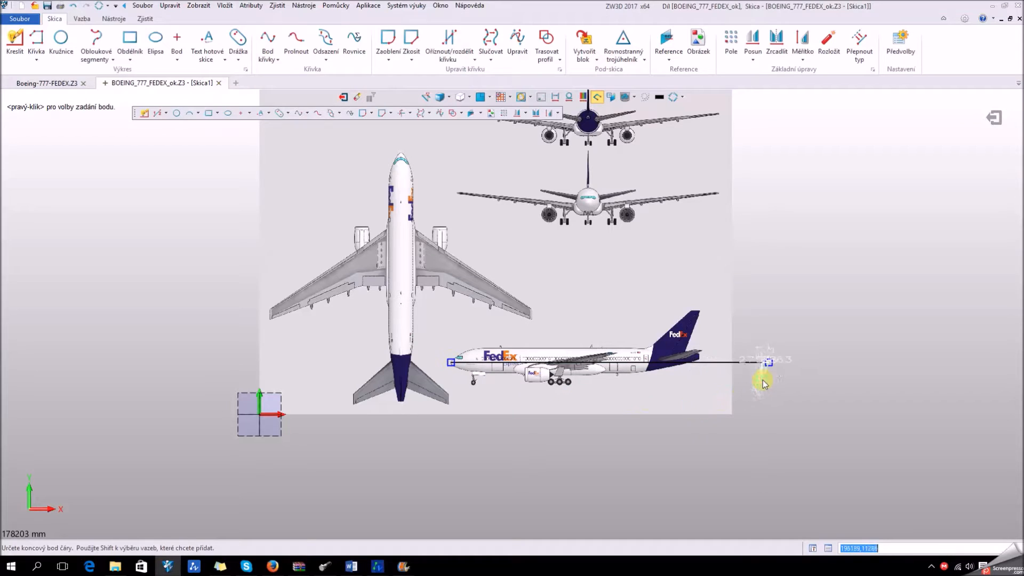
{"action": "key", "text": "Escape"}
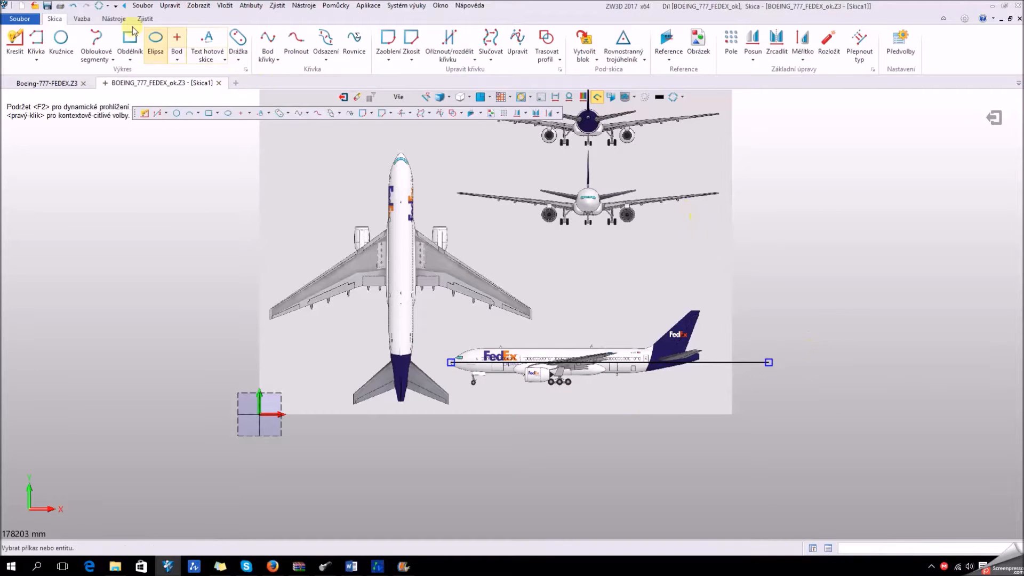
- Dimension the horizontal line below the side view and set its length to 70000 mm
{"action": "left_click", "coordinate": [82, 19]}
{"action": "left_click", "coordinate": [224, 44]}
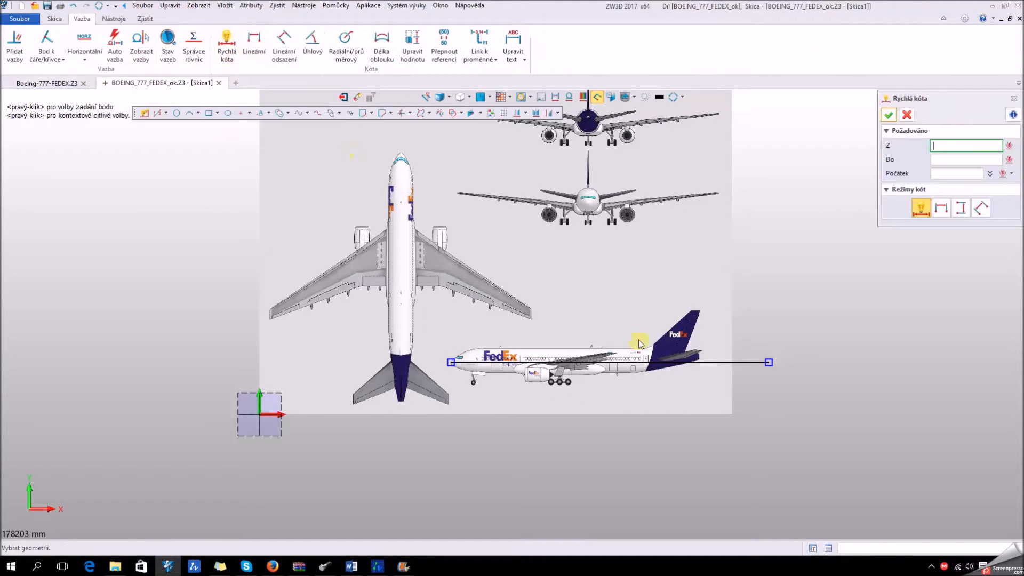
{"action": "left_click", "coordinate": [645, 362]}
{"action": "left_click", "coordinate": [646, 451]}
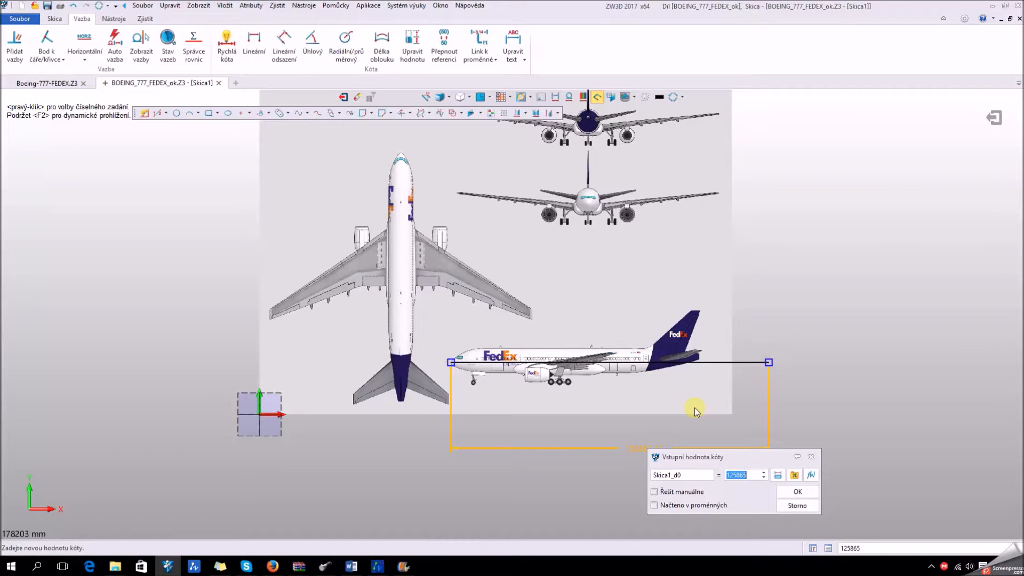
{"action": "type", "text": "70000"}
{"action": "key", "text": "Return"}
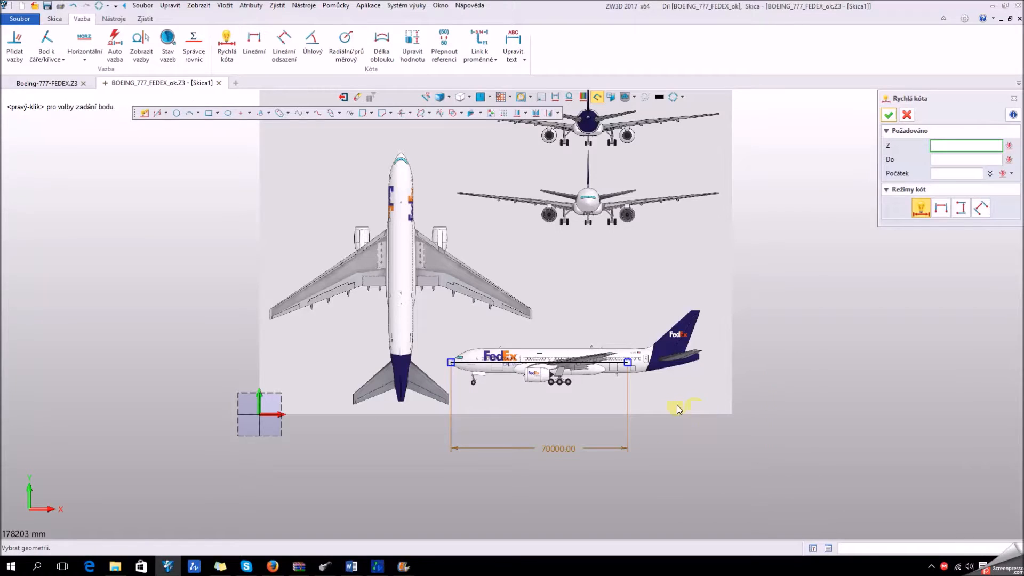
{"action": "scroll", "coordinate": [603, 411], "scroll_direction": "up", "scroll_amount": 3}
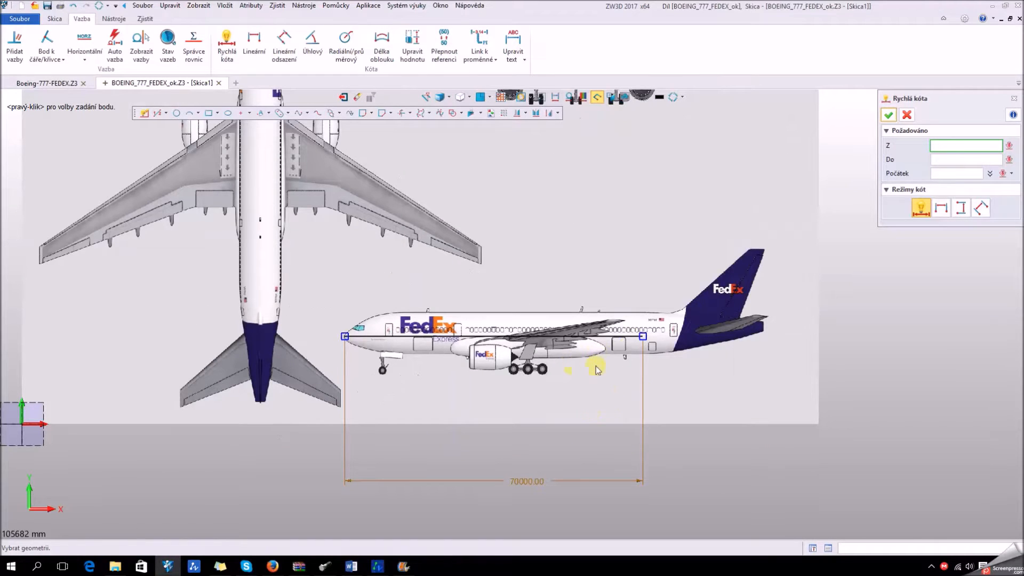
{"action": "mouse_move", "coordinate": [576, 254]}
{"action": "middle_mouse_down"}
{"action": "mouse_move", "coordinate": [617, 272]}
{"action": "mouse_move", "coordinate": [599, 273]}
{"action": "middle_mouse_up"}
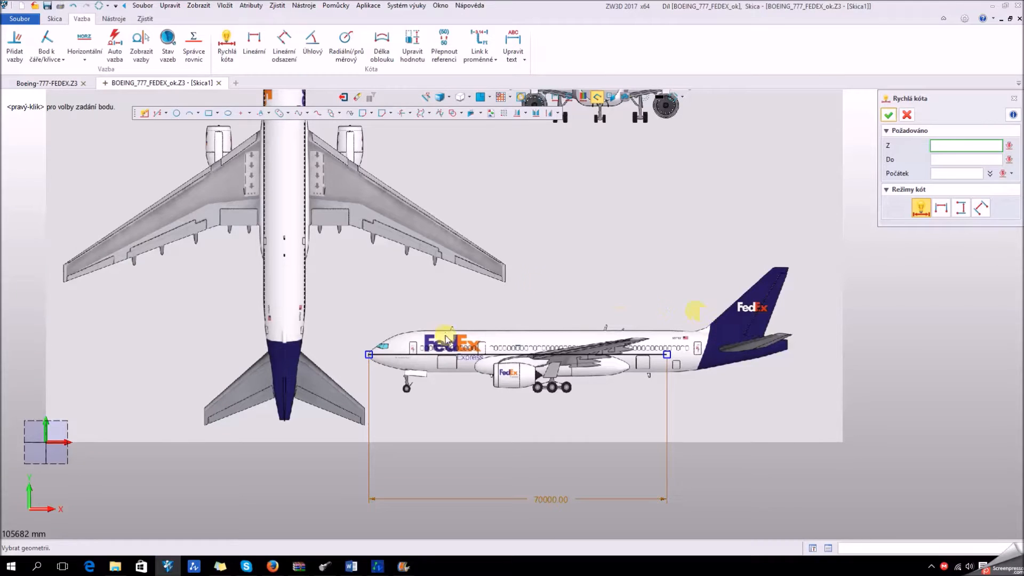
{"action": "left_click", "coordinate": [905, 114]}
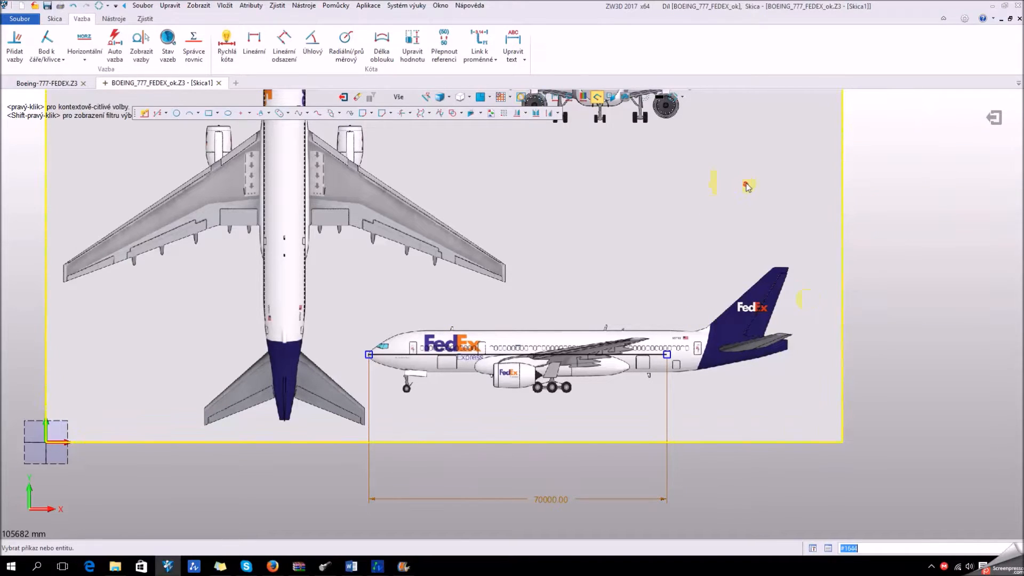
- Begin a point-based scale of the reference image, using the line's endpoint at the aircraft nose as base point
{"action": "left_click", "coordinate": [743, 184]}
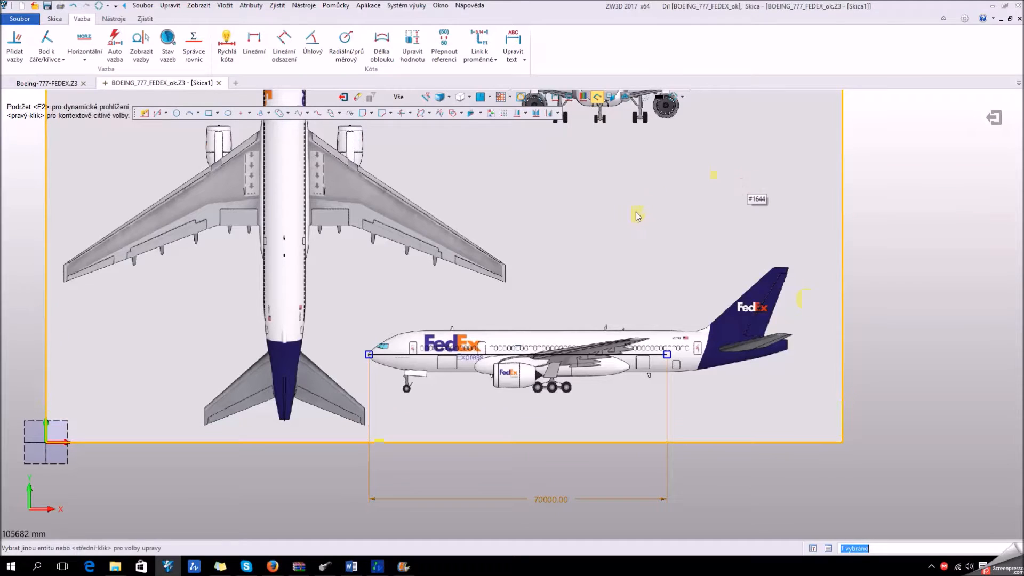
{"action": "left_click", "coordinate": [55, 19]}
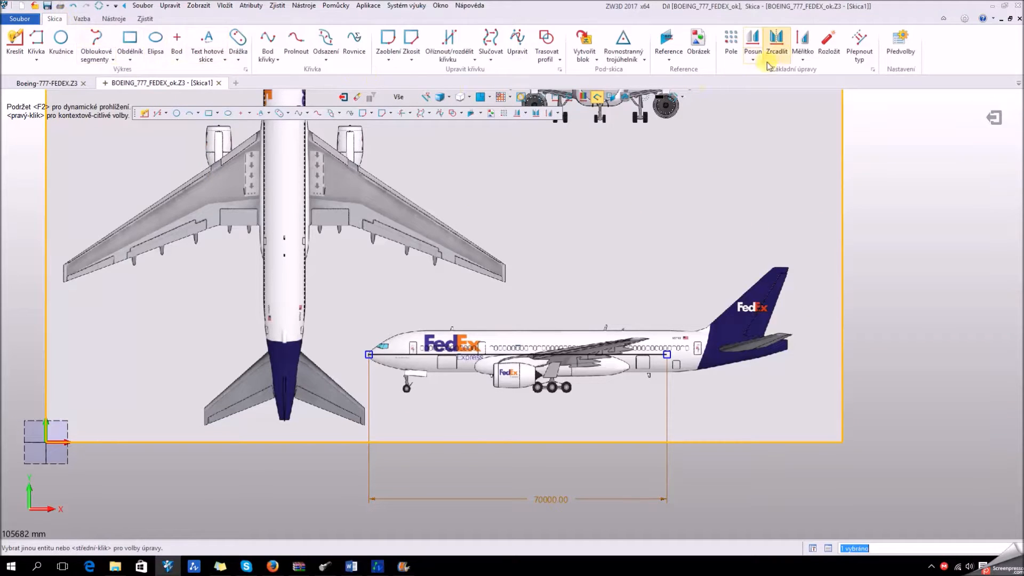
{"action": "left_click", "coordinate": [802, 43]}
{"action": "left_click", "coordinate": [948, 144]}
{"action": "left_click", "coordinate": [948, 163]}
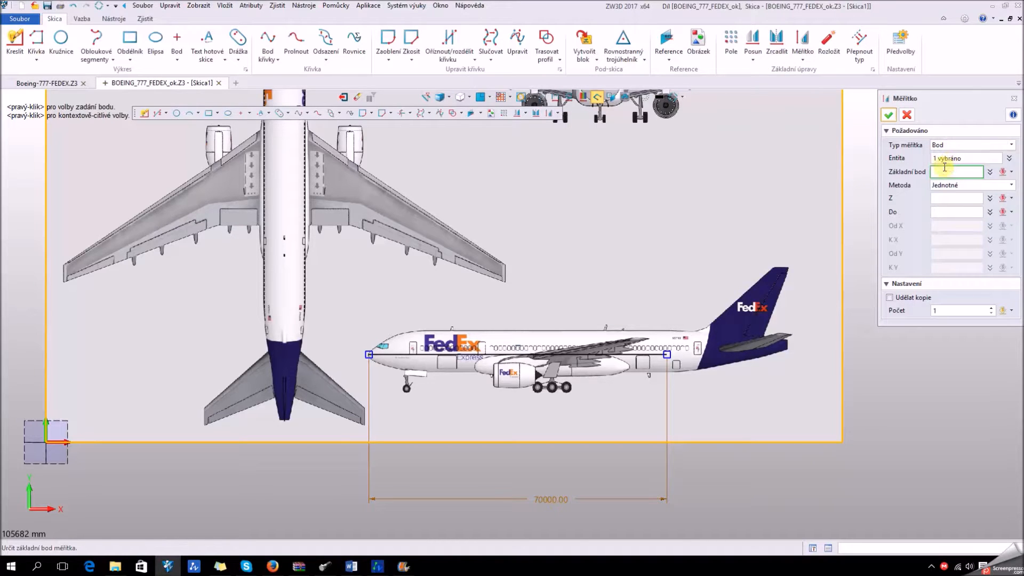
{"action": "left_click", "coordinate": [370, 357]}
{"action": "left_click", "coordinate": [370, 356]}
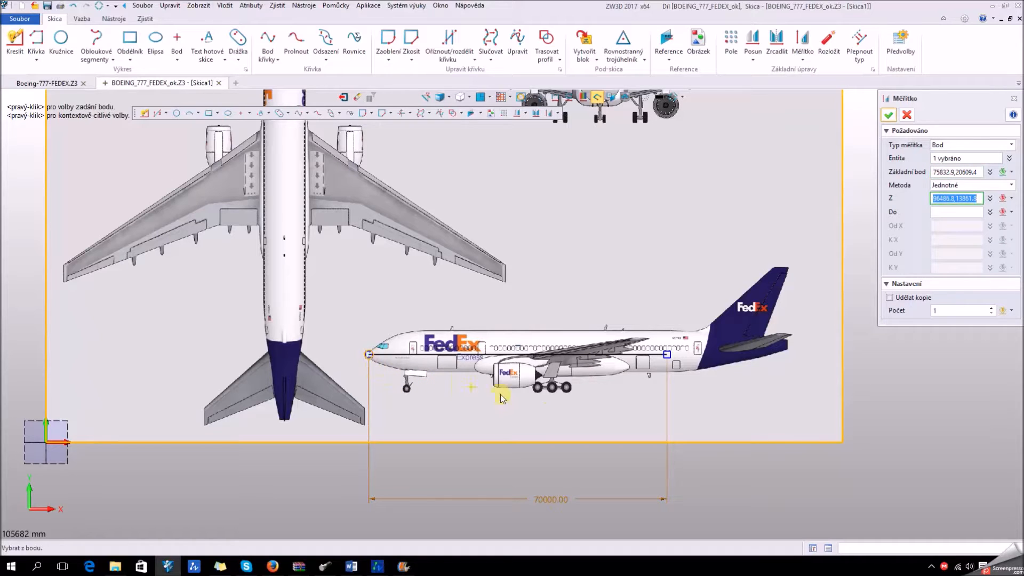
- Scale the image uniformly from the side view's tail end to the line's other endpoint
{"action": "scroll", "coordinate": [761, 389], "scroll_direction": "up", "scroll_amount": 4}
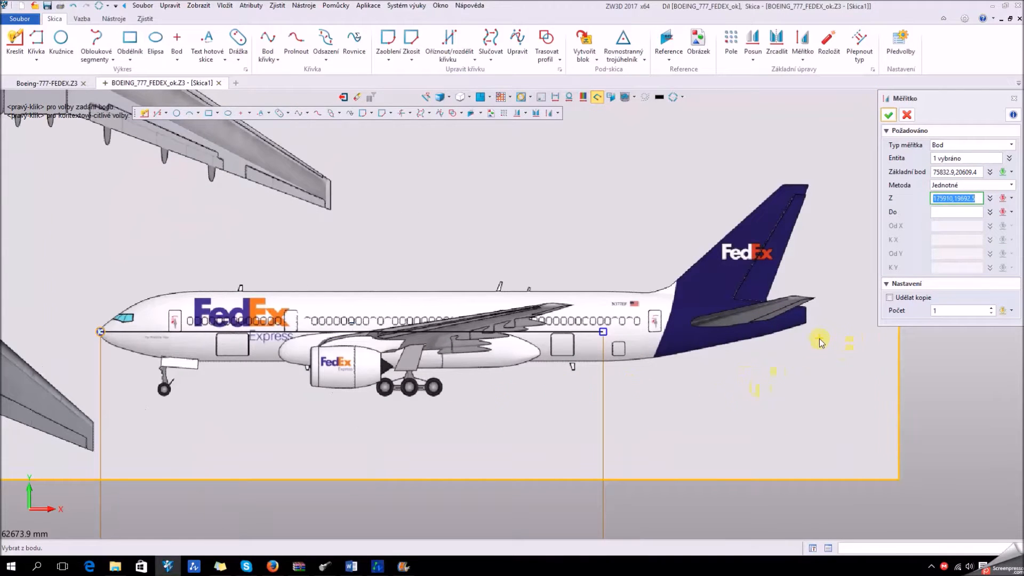
{"action": "scroll", "coordinate": [810, 334], "scroll_direction": "up", "scroll_amount": 3}
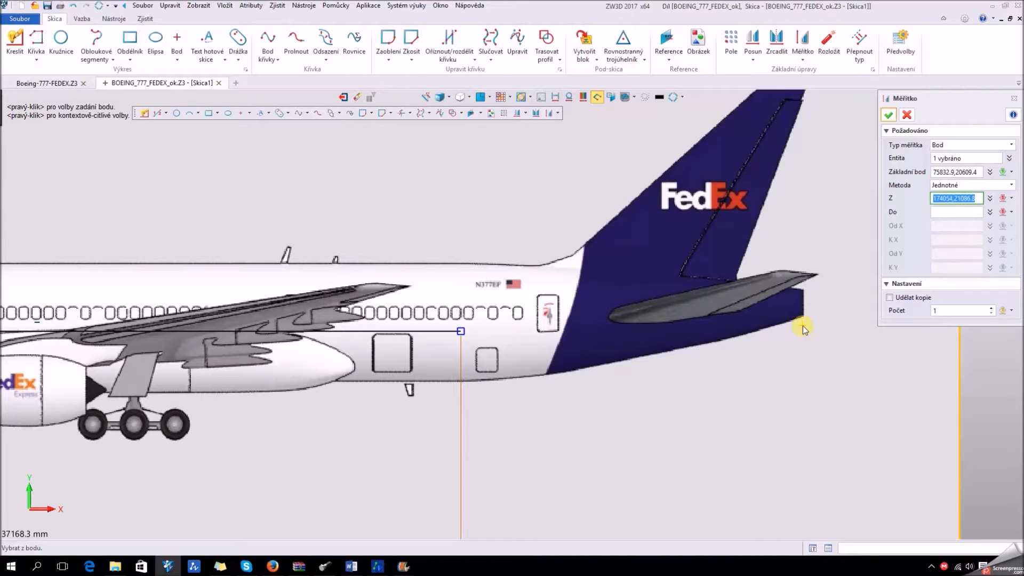
{"action": "left_click", "coordinate": [804, 325]}
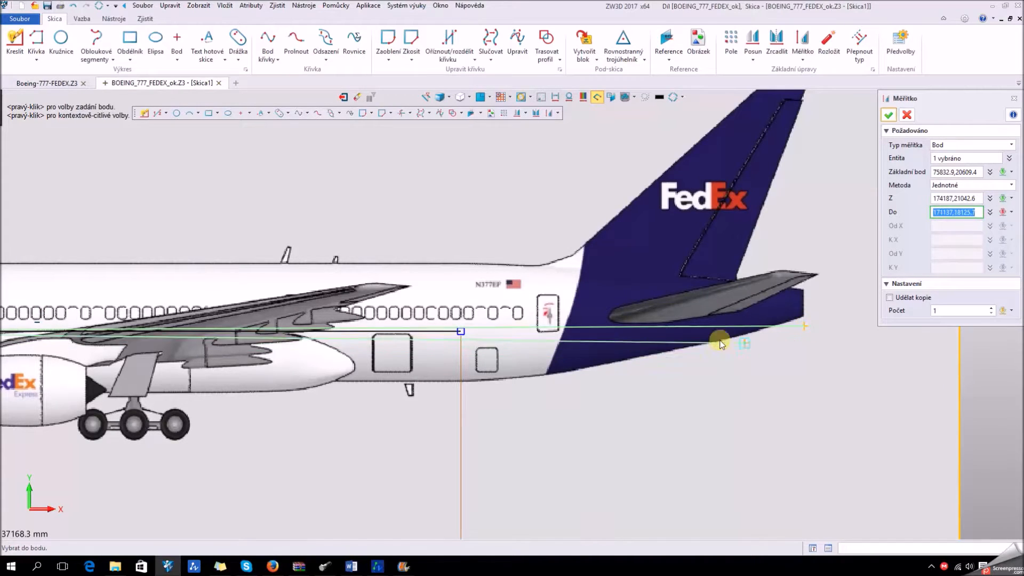
{"action": "left_click", "coordinate": [461, 333]}
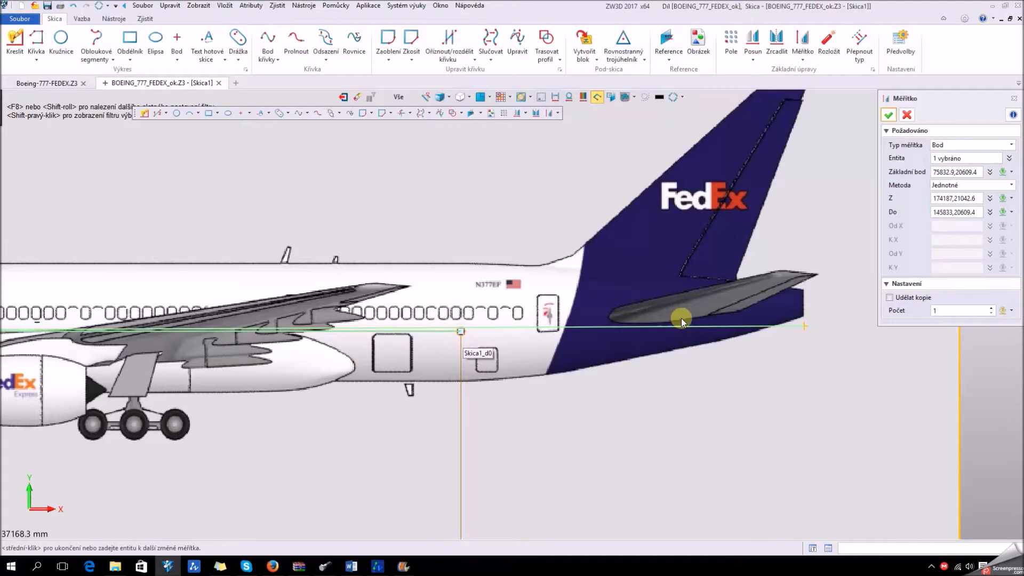
{"action": "left_click", "coordinate": [888, 115]}
{"action": "scroll", "coordinate": [737, 278], "scroll_direction": "down", "scroll_amount": 4}
{"action": "middle_click_drag", "start_coordinate": [571, 339], "coordinate": [654, 347]}
{"action": "scroll", "coordinate": [613, 365], "scroll_direction": "down", "scroll_amount": 2}
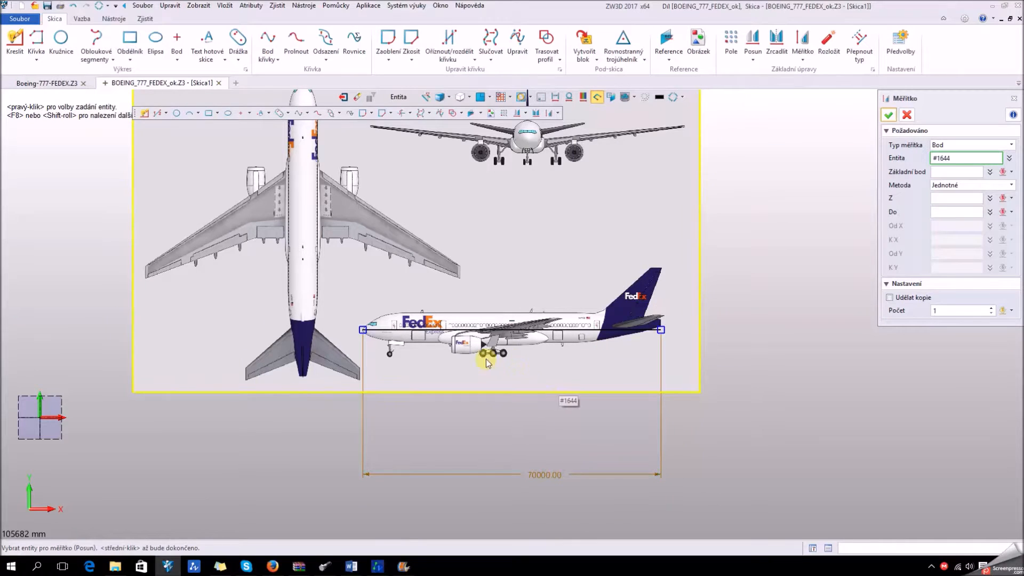
{"action": "scroll", "coordinate": [486, 360], "scroll_direction": "up", "scroll_amount": 1}
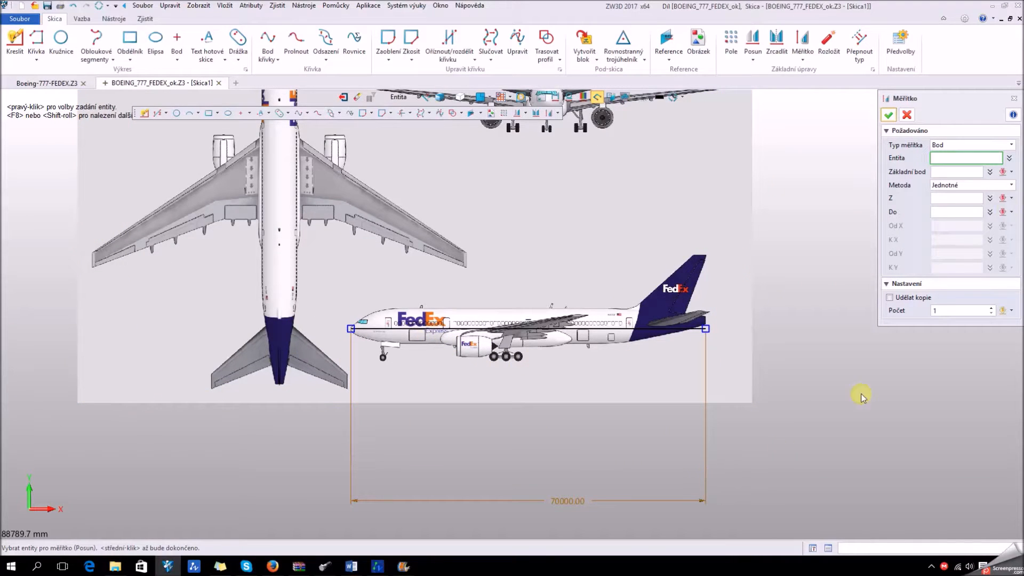
{"action": "left_click", "coordinate": [906, 116]}
- Delete the horizontal reference line together with its 70000 mm dimension
{"action": "left_click", "coordinate": [704, 449]}
{"action": "key", "text": "Delete"}
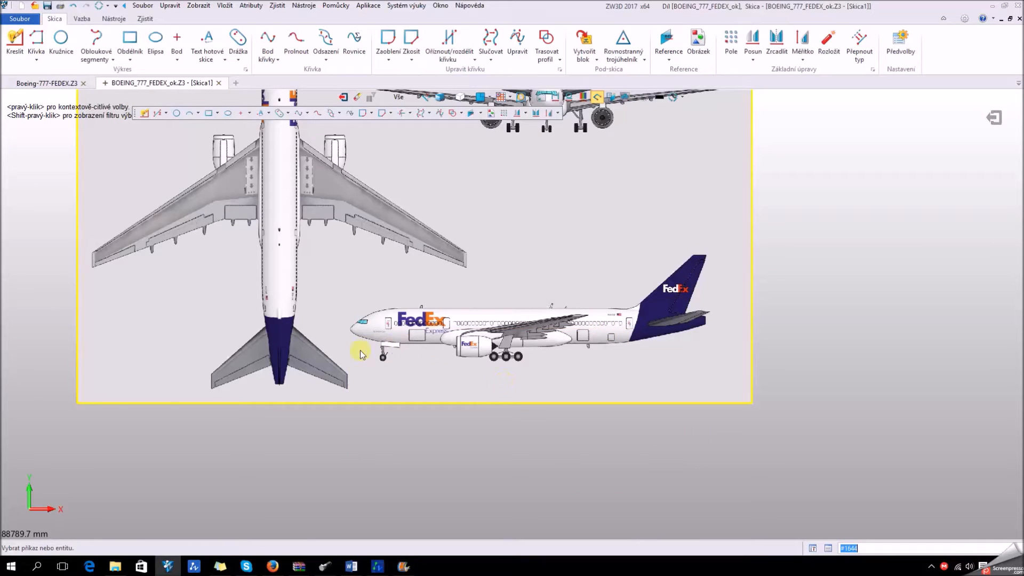
{"action": "scroll", "coordinate": [404, 347], "scroll_direction": "down", "scroll_amount": 2}
{"action": "scroll", "coordinate": [406, 364], "scroll_direction": "down", "scroll_amount": 1}
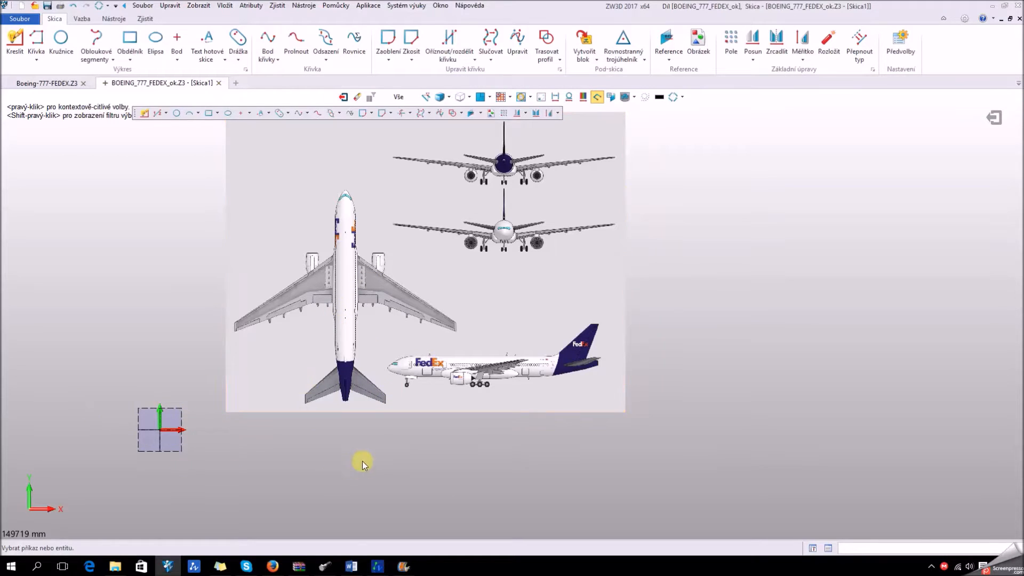
- Rotate the reference image by 90 degrees about the aircraft's nose tip in the top view, moving the original rather than copying it
{"action": "left_click", "coordinate": [405, 274]}
{"action": "left_click", "coordinate": [752, 56]}
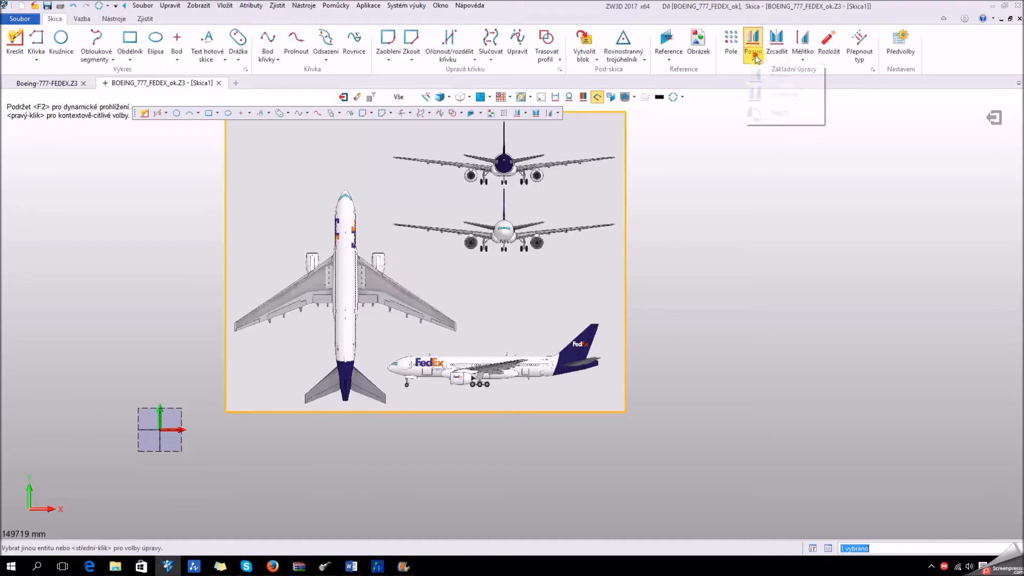
{"action": "left_click", "coordinate": [776, 95]}
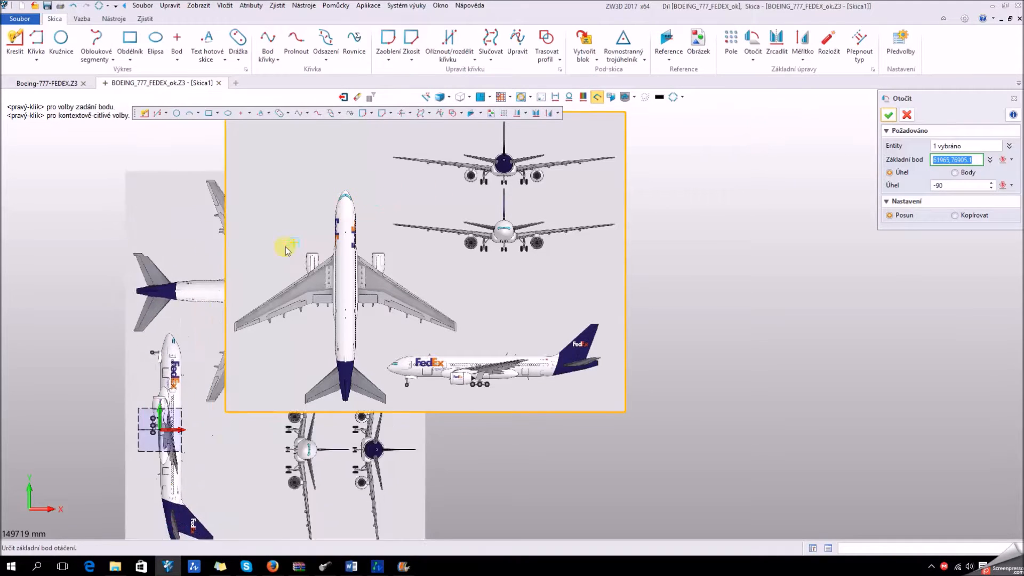
{"action": "left_click", "coordinate": [344, 191]}
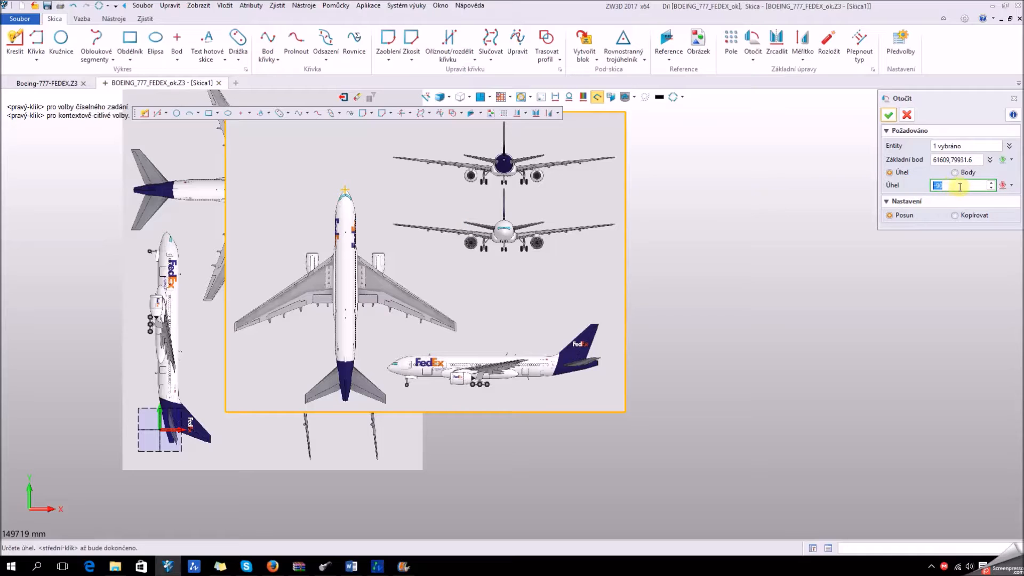
{"action": "type", "text": "90"}
{"action": "key", "text": "Return"}
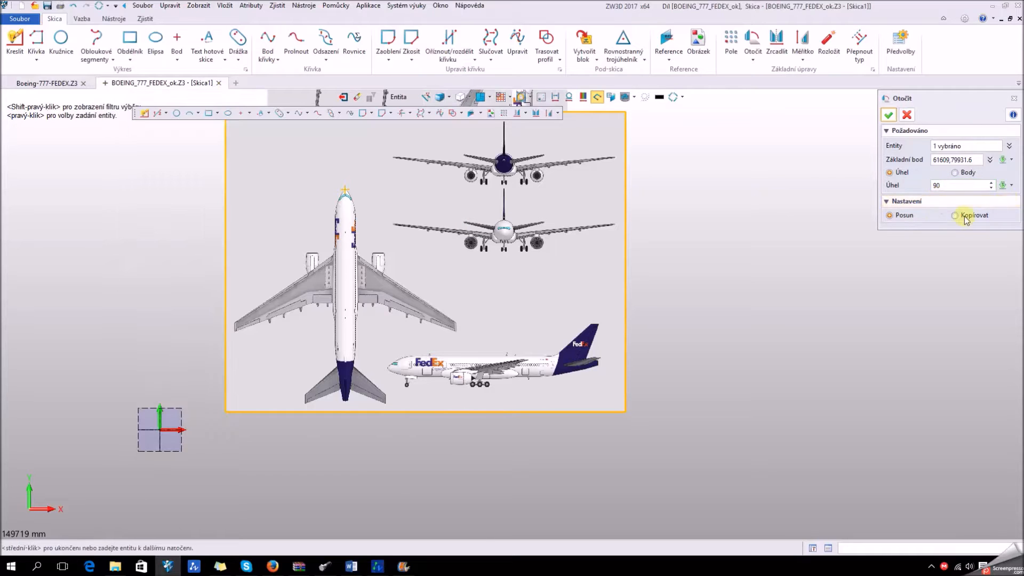
{"action": "left_click", "coordinate": [888, 114]}
{"action": "scroll", "coordinate": [669, 245], "scroll_direction": "down", "scroll_amount": 2}
{"action": "scroll", "coordinate": [491, 224], "scroll_direction": "up", "scroll_amount": 4}
{"action": "scroll", "coordinate": [612, 274], "scroll_direction": "down", "scroll_amount": 3}
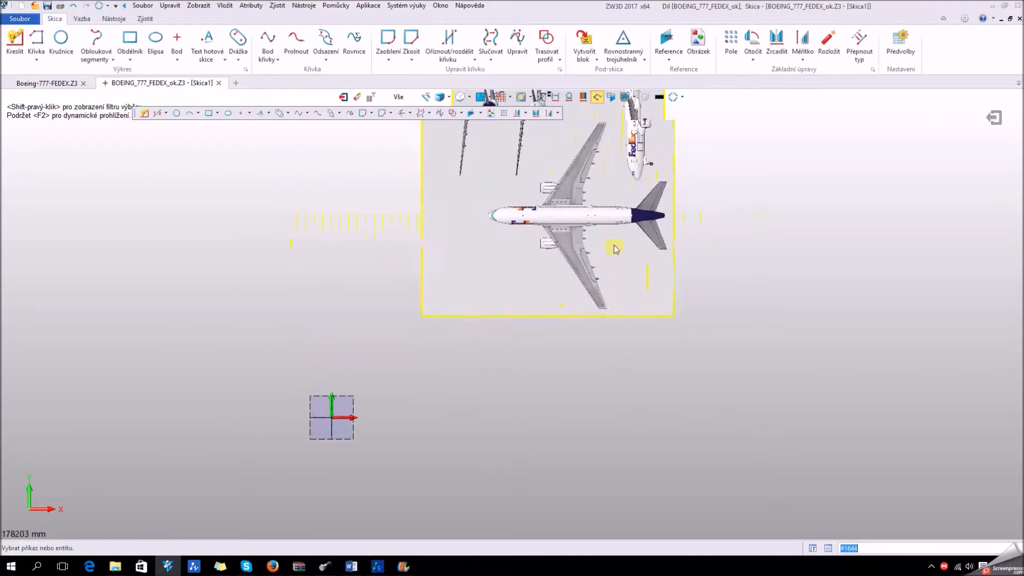
{"action": "scroll", "coordinate": [529, 230], "scroll_direction": "up", "scroll_amount": 2}
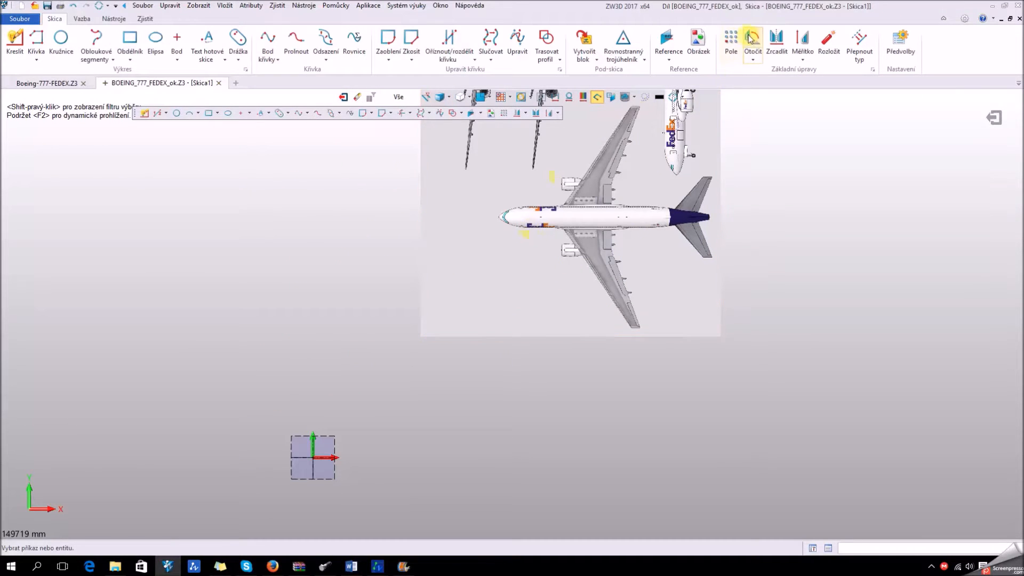
- Move the reference image from the top view's nose tip to the sketch origin at 0,0
{"action": "left_click", "coordinate": [753, 57]}
{"action": "left_click", "coordinate": [771, 77]}
{"action": "left_click", "coordinate": [509, 216]}
{"action": "scroll", "coordinate": [510, 214], "scroll_direction": "up", "scroll_amount": 6}
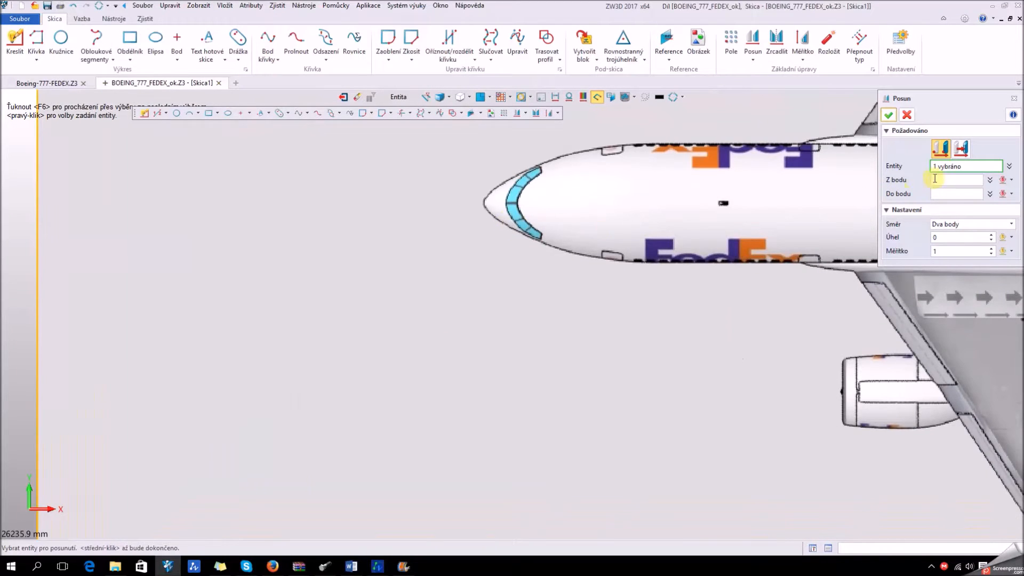
{"action": "left_click", "coordinate": [934, 179]}
{"action": "scroll", "coordinate": [469, 212], "scroll_direction": "up", "scroll_amount": 5}
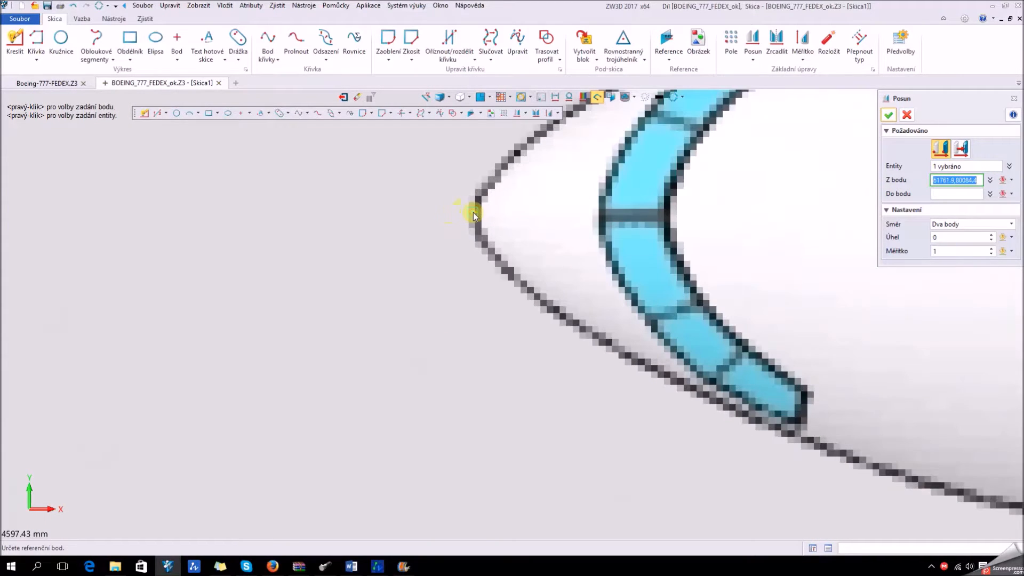
{"action": "left_click", "coordinate": [474, 214]}
{"action": "scroll", "coordinate": [495, 226], "scroll_direction": "down", "scroll_amount": 8}
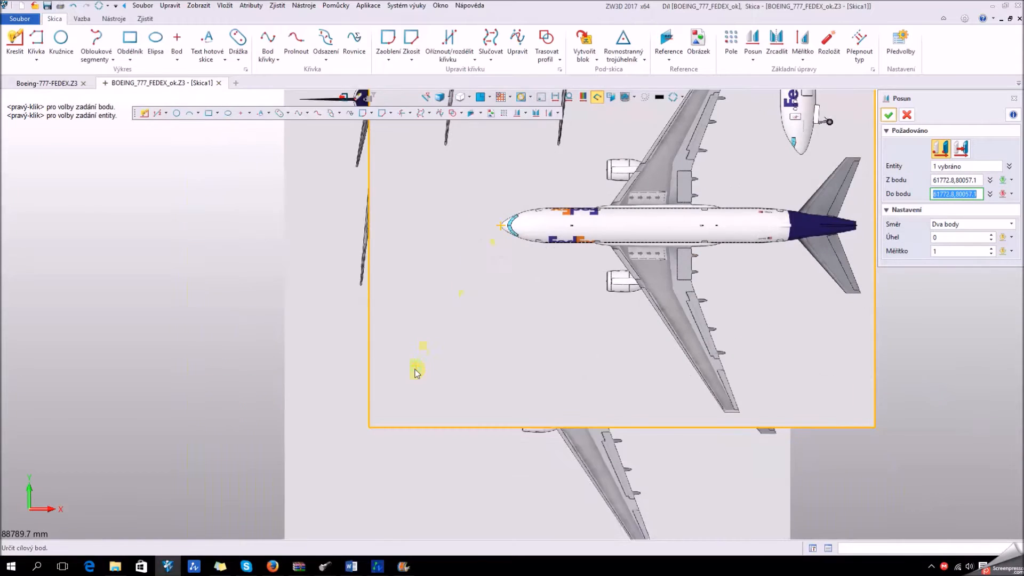
{"action": "scroll", "coordinate": [417, 373], "scroll_direction": "down", "scroll_amount": 6}
{"action": "key", "text": "Return"}
{"action": "scroll", "coordinate": [533, 426], "scroll_direction": "up", "scroll_amount": 6}
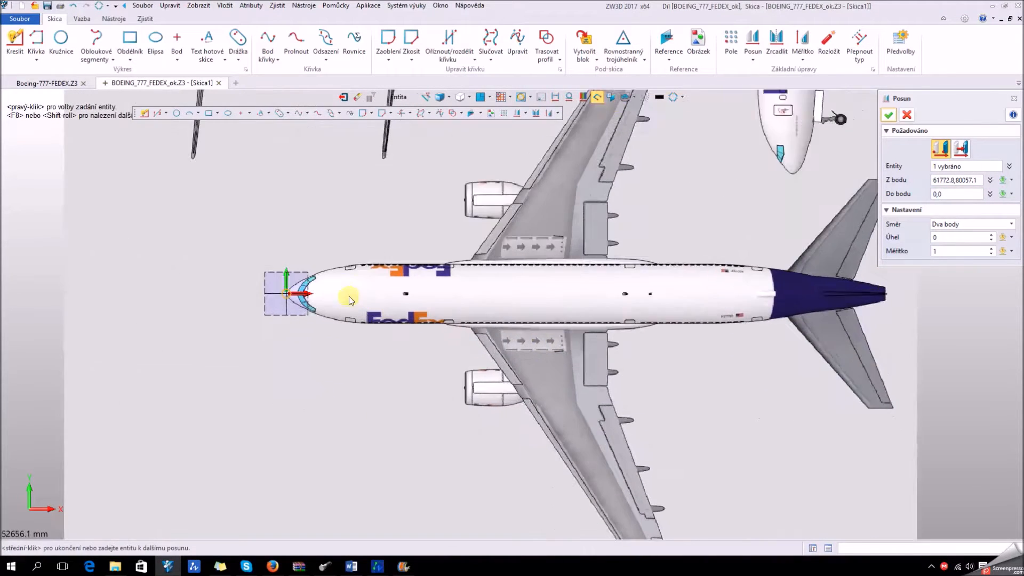
{"action": "scroll", "coordinate": [349, 300], "scroll_direction": "up", "scroll_amount": 1}
{"action": "scroll", "coordinate": [272, 299], "scroll_direction": "up", "scroll_amount": 3}
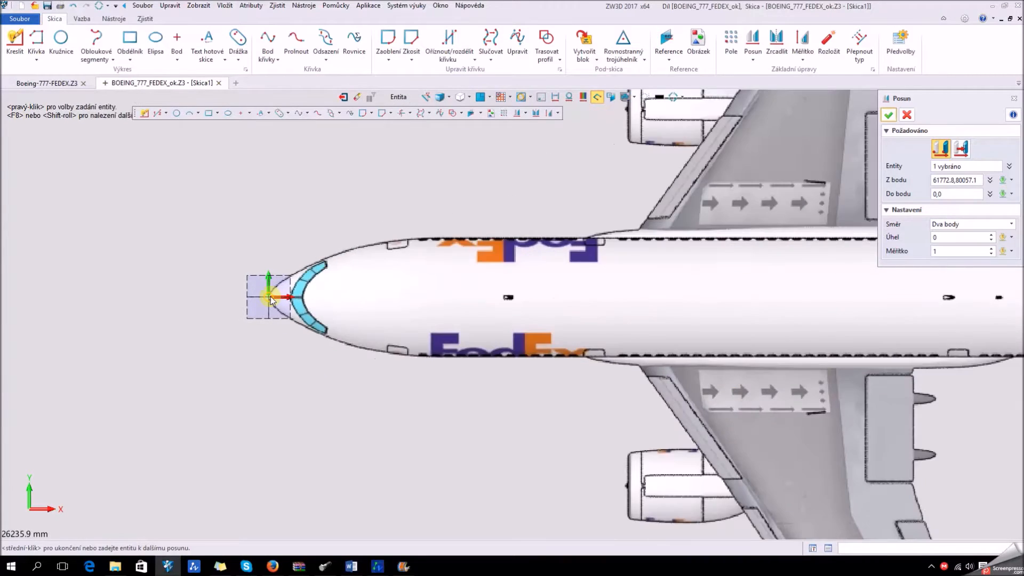
- Draw a horizontal line from the origin along the fuselage centreline to a point beyond the tail
{"action": "scroll", "coordinate": [272, 300], "scroll_direction": "down", "scroll_amount": 3}
{"action": "middle_click_drag", "start_coordinate": [150, 334], "coordinate": [157, 334]}
{"action": "left_click", "coordinate": [32, 36]}
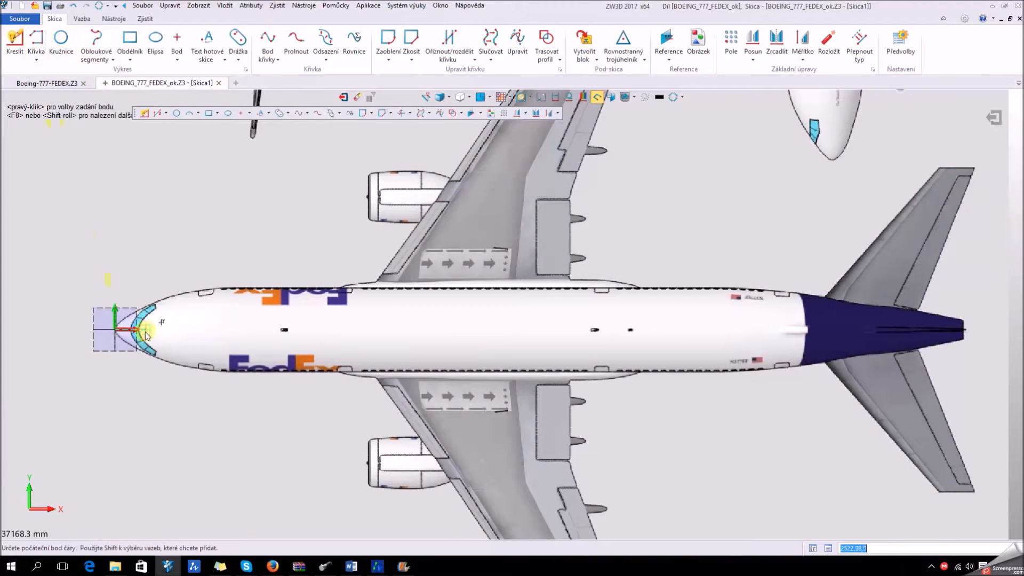
{"action": "left_click", "coordinate": [115, 329]}
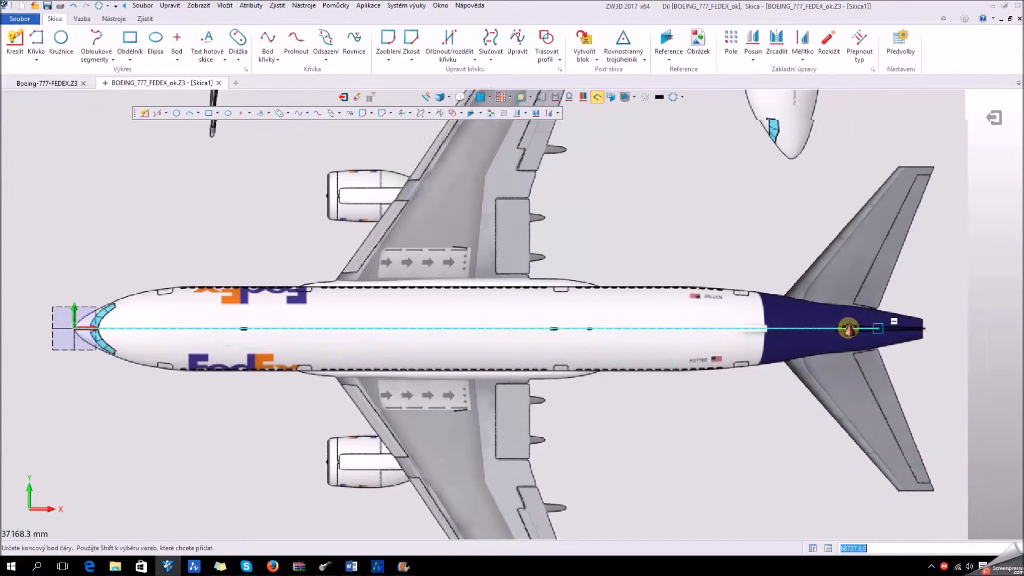
{"action": "middle_click_drag", "start_coordinate": [848, 328], "coordinate": [637, 324]}
{"action": "left_click", "coordinate": [780, 324]}
{"action": "key", "text": "Escape"}
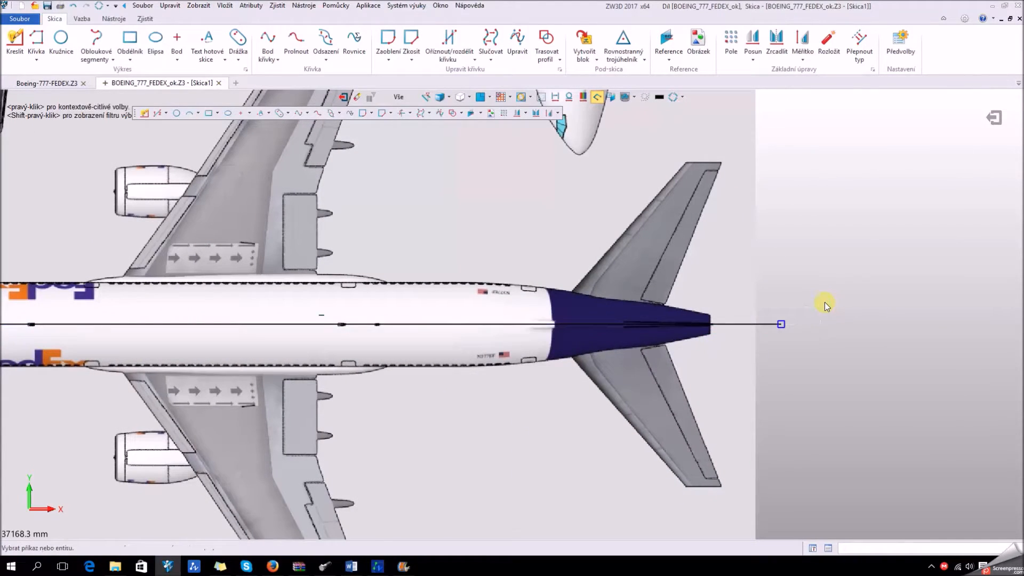
- Convert the fuselage centreline to construction geometry and check its alignment with the aircraft from tail to nose
{"action": "right_click", "coordinate": [744, 326]}
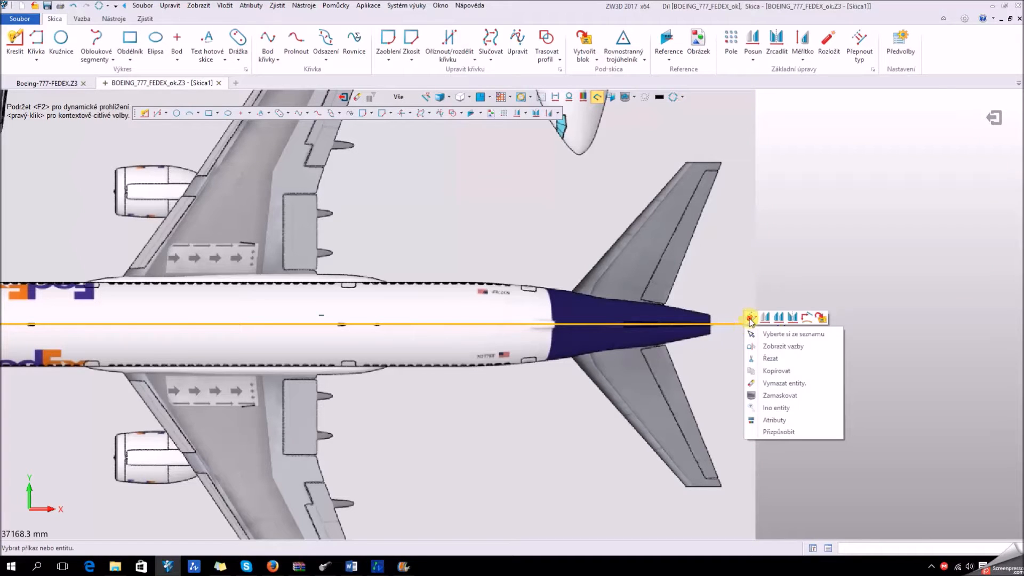
{"action": "left_click", "coordinate": [749, 320]}
{"action": "scroll", "coordinate": [811, 305], "scroll_direction": "down", "scroll_amount": 2}
{"action": "scroll", "coordinate": [690, 323], "scroll_direction": "up", "scroll_amount": 4}
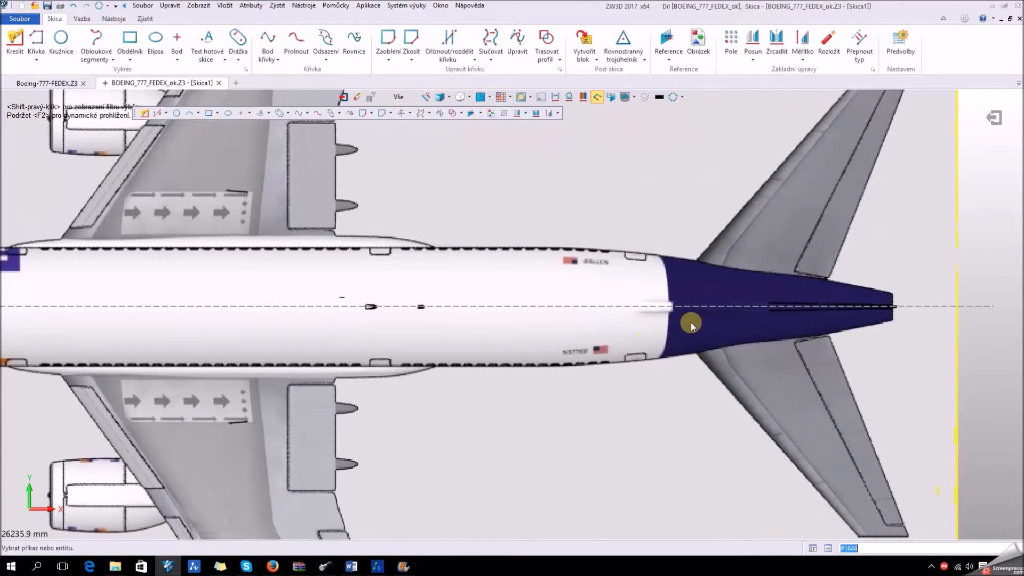
{"action": "scroll", "coordinate": [690, 320], "scroll_direction": "down", "scroll_amount": 3}
{"action": "scroll", "coordinate": [374, 315], "scroll_direction": "up", "scroll_amount": 3}
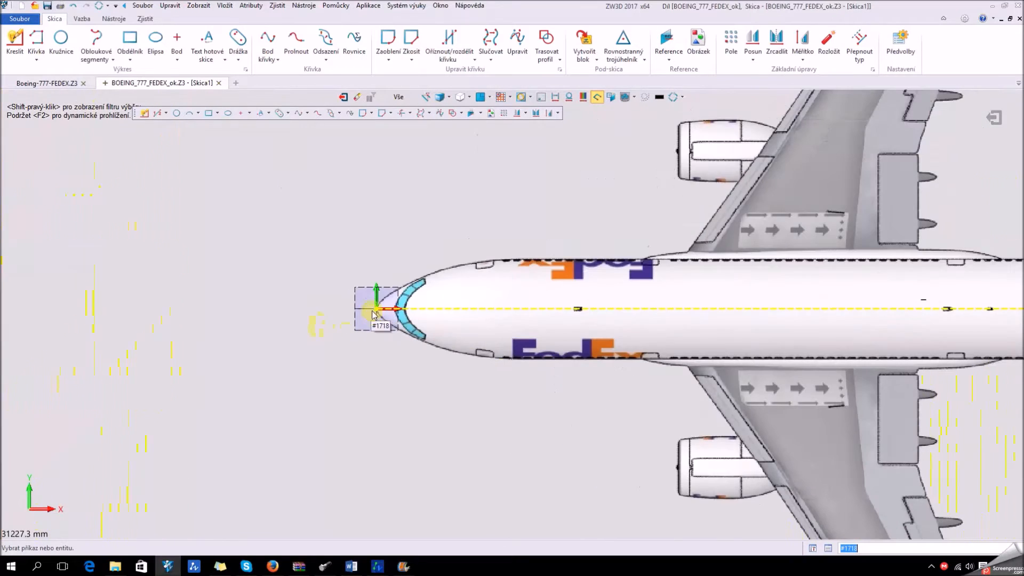
{"action": "scroll", "coordinate": [746, 334], "scroll_direction": "down", "scroll_amount": 5}
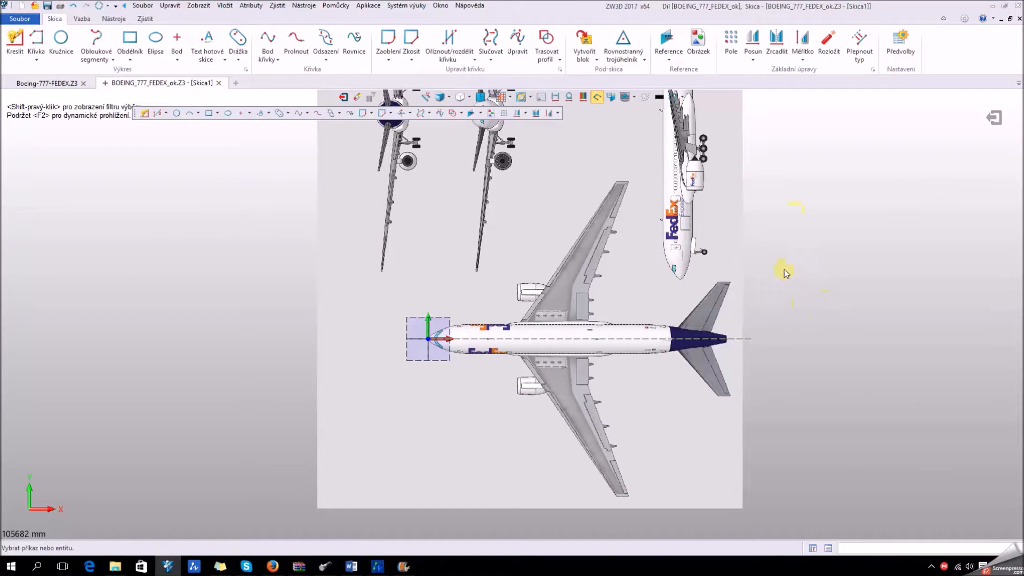
- Exit the sketch and decline its deletion so the reference image is kept
{"action": "scroll", "coordinate": [784, 270], "scroll_direction": "down", "scroll_amount": 2}
{"action": "middle_click_drag", "start_coordinate": [799, 239], "coordinate": [713, 306]}
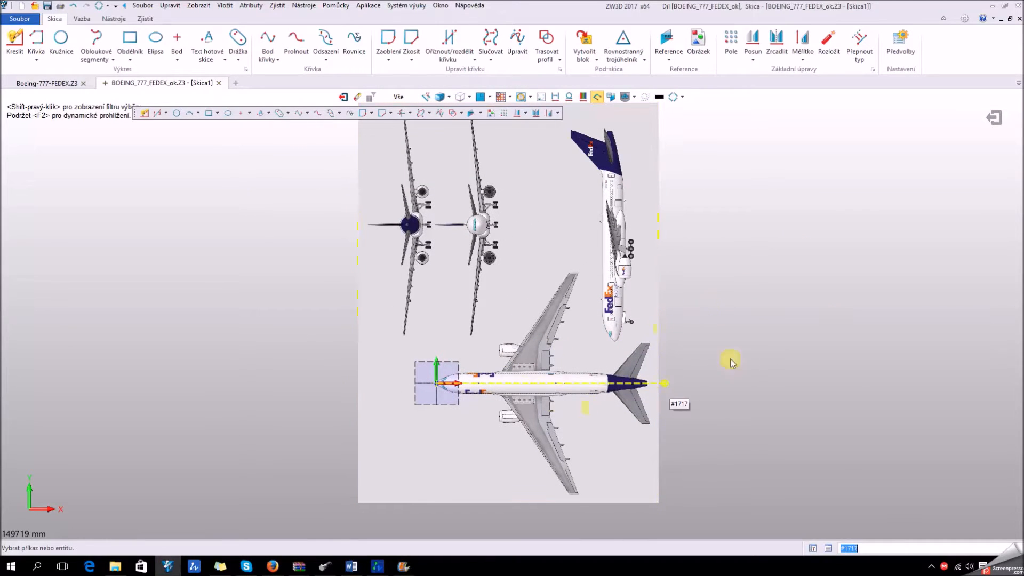
{"action": "left_click", "coordinate": [994, 119]}
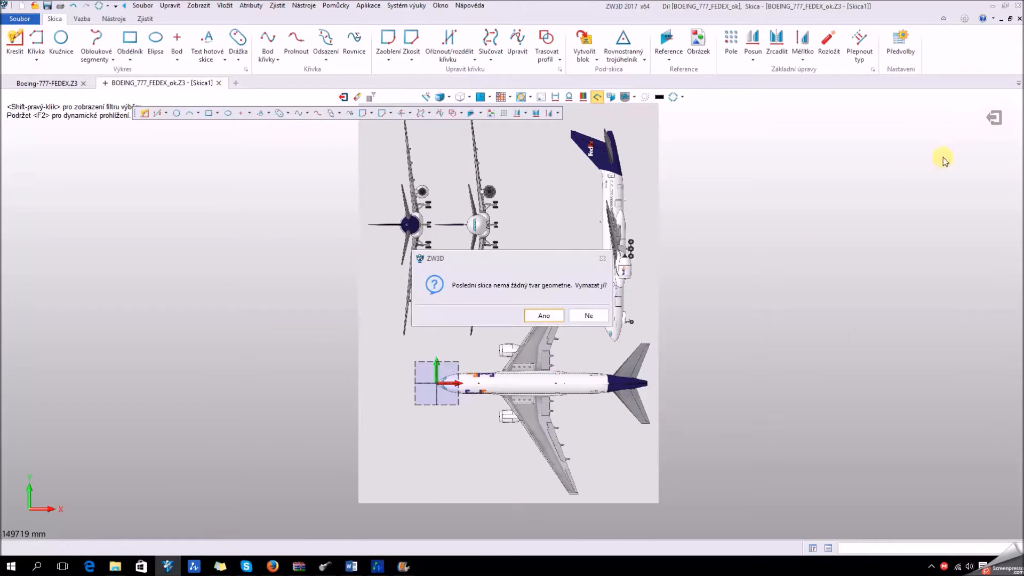
{"action": "left_click", "coordinate": [595, 319]}
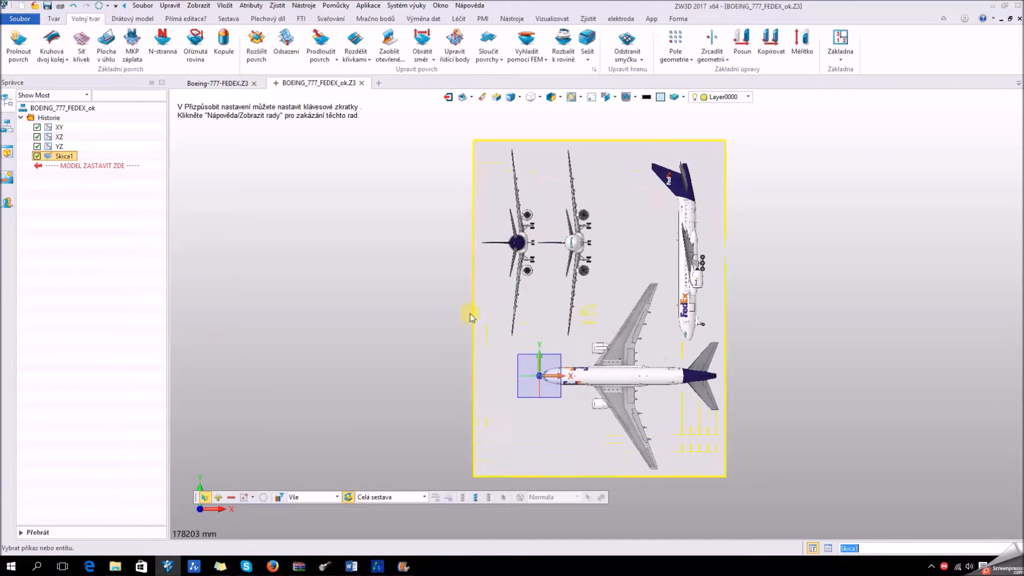
- Copy the sketch Skica1 in the history and paste it twice
{"action": "left_click", "coordinate": [64, 157]}
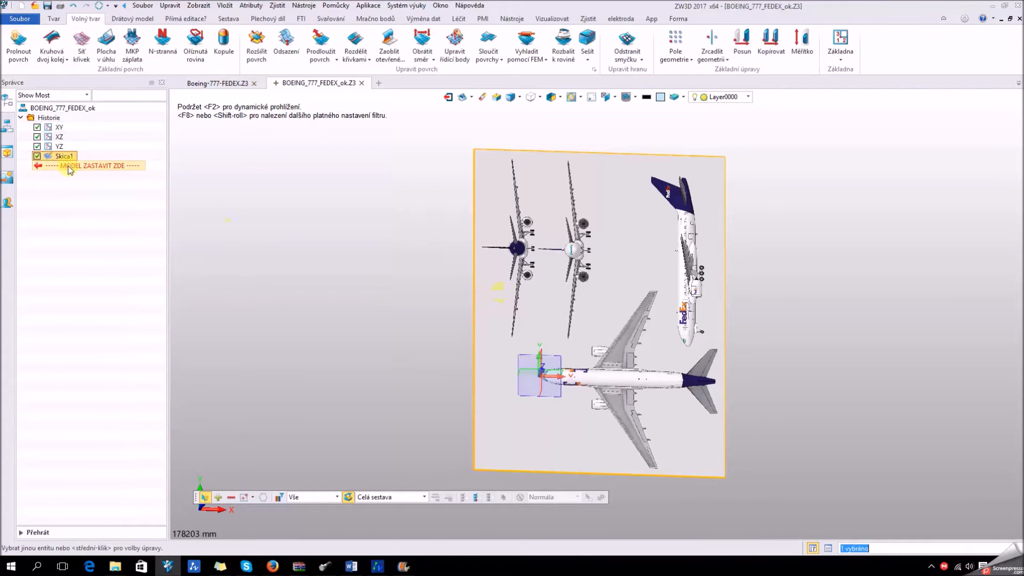
{"action": "left_click", "coordinate": [68, 158]}
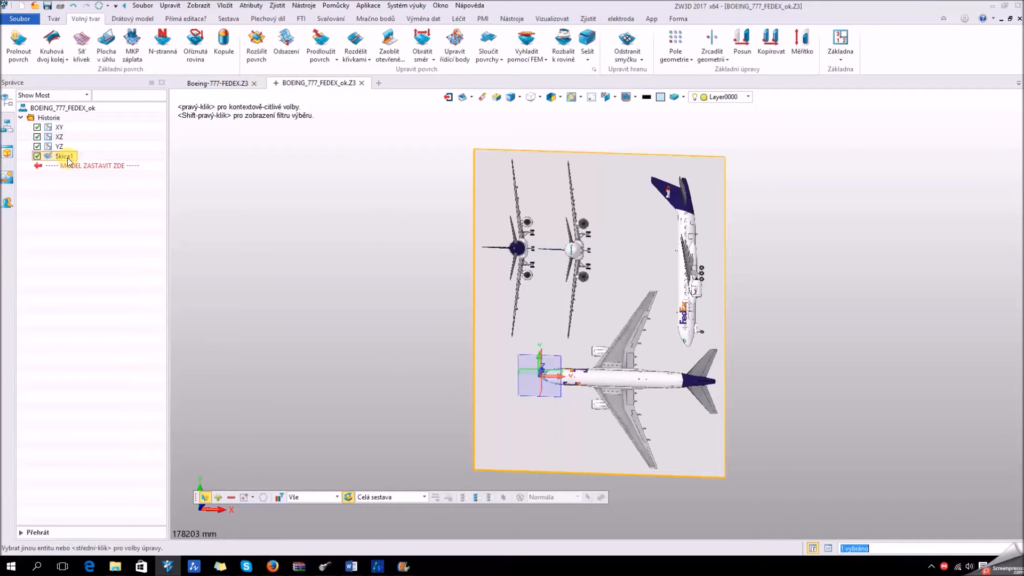
{"action": "key", "text": "ctrl+c"}
{"action": "key", "text": "ctrl+v"}
{"action": "key", "text": "ctrl+v"}
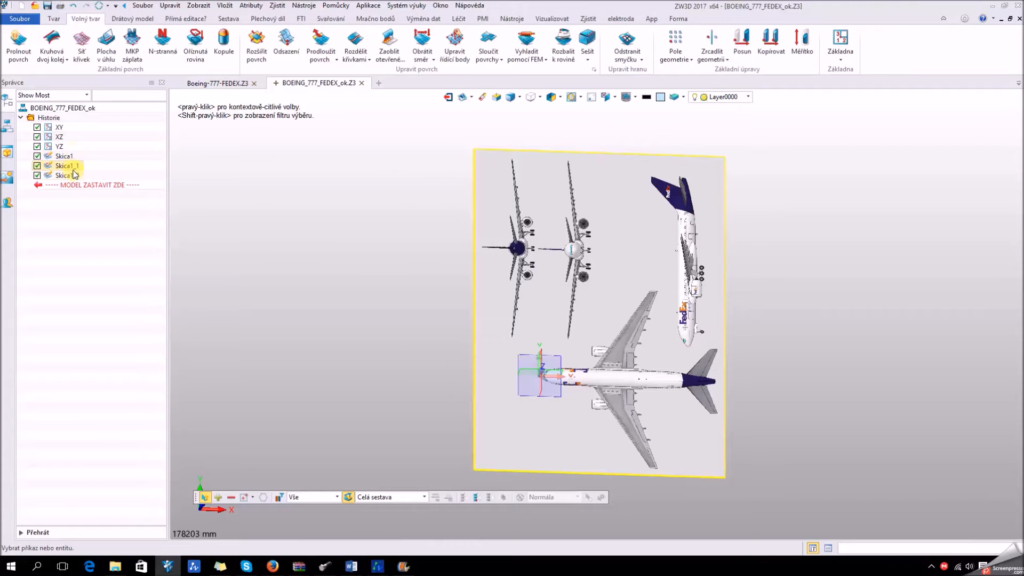
- Relocate the first sketch copy, Skica1_1, onto the XZ plane with 0,0,1 as its up direction
{"action": "left_click", "coordinate": [78, 167]}
{"action": "mouse_move", "coordinate": [354, 295]}
{"action": "right_mouse_down"}
{"action": "mouse_move", "coordinate": [448, 308]}
{"action": "mouse_move", "coordinate": [405, 382]}
{"action": "mouse_move", "coordinate": [400, 341]}
{"action": "right_mouse_up"}
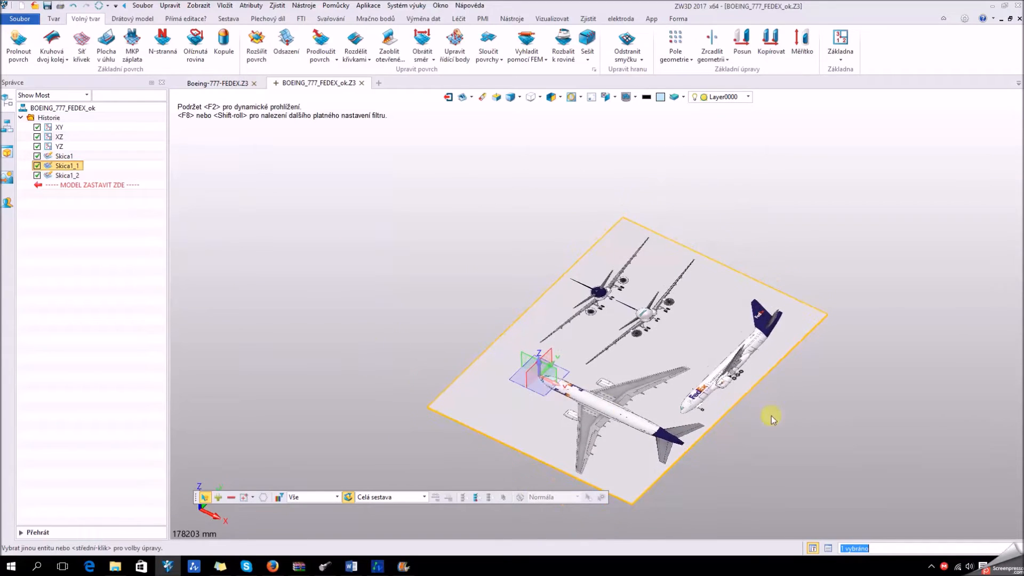
{"action": "scroll", "coordinate": [730, 373], "scroll_direction": "up", "scroll_amount": 2}
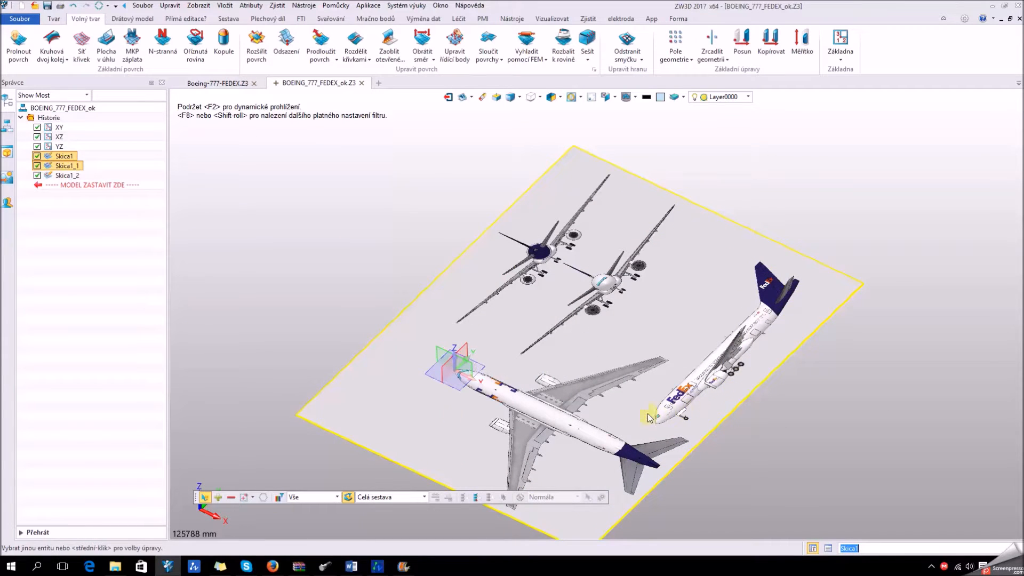
{"action": "left_click", "coordinate": [305, 394]}
{"action": "mouse_move", "coordinate": [238, 332]}
{"action": "middle_mouse_down"}
{"action": "mouse_move", "coordinate": [244, 320]}
{"action": "mouse_move", "coordinate": [233, 315]}
{"action": "middle_mouse_up"}
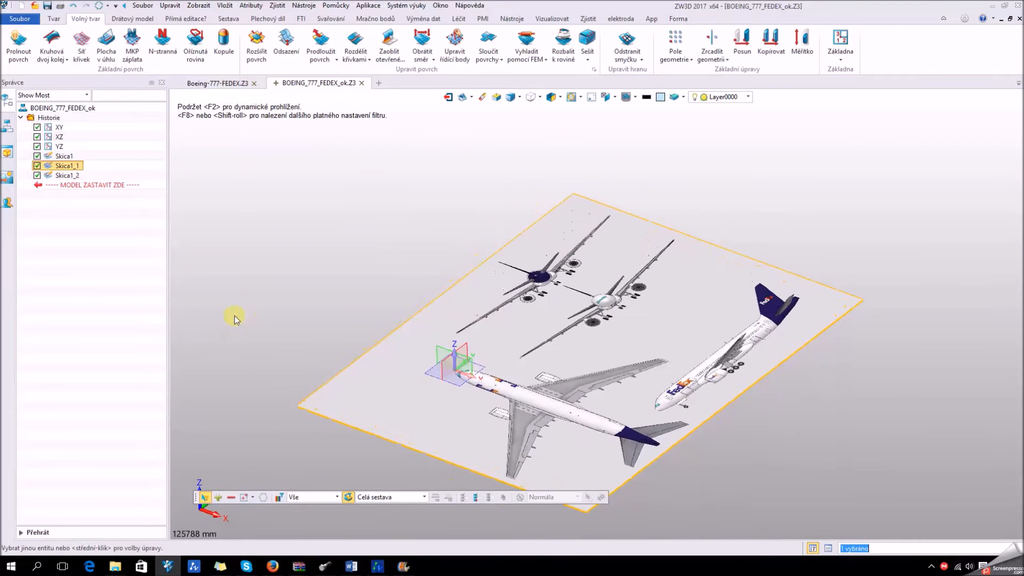
{"action": "right_click", "coordinate": [70, 167]}
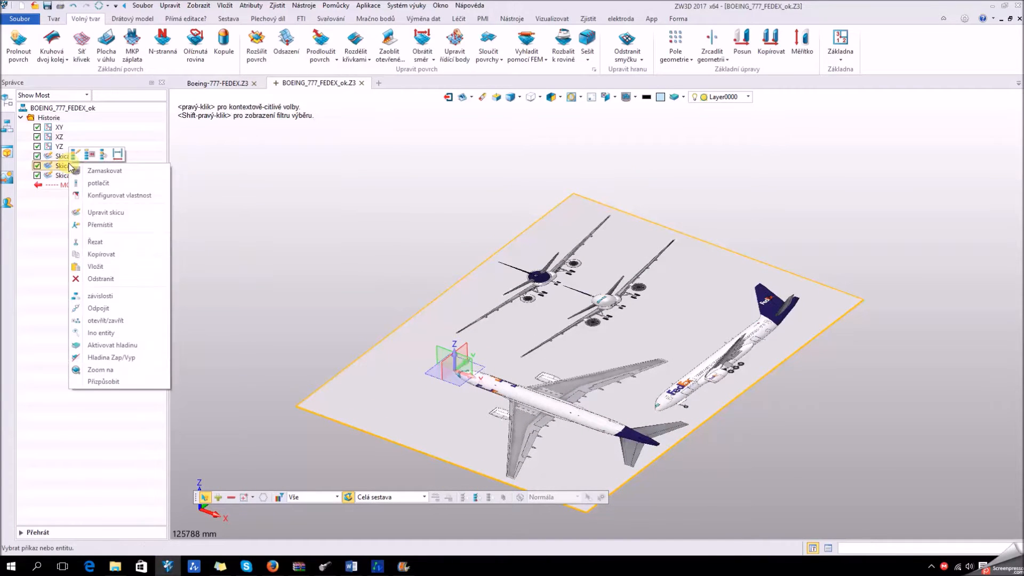
{"action": "left_click", "coordinate": [96, 224]}
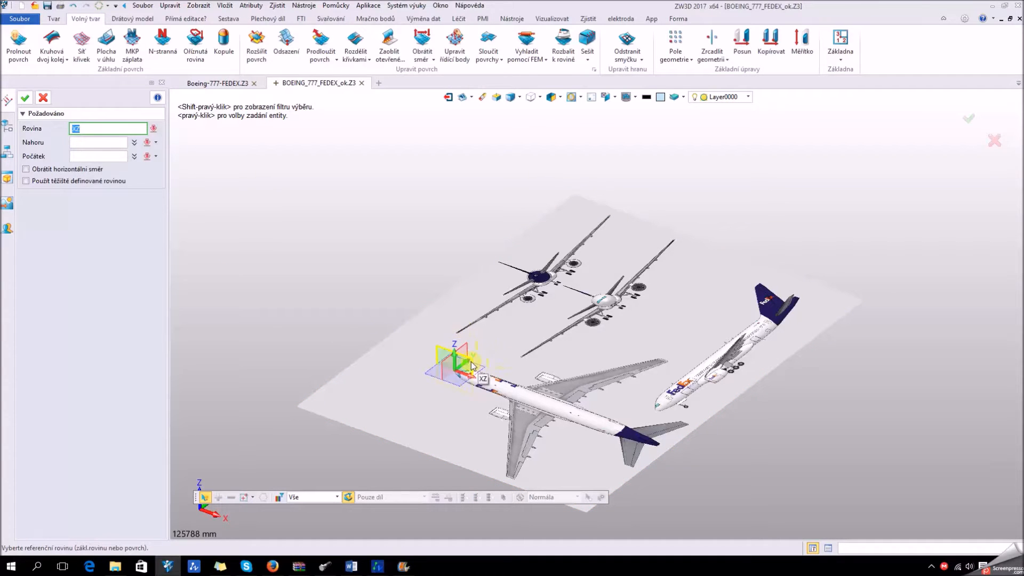
{"action": "left_click", "coordinate": [450, 363]}
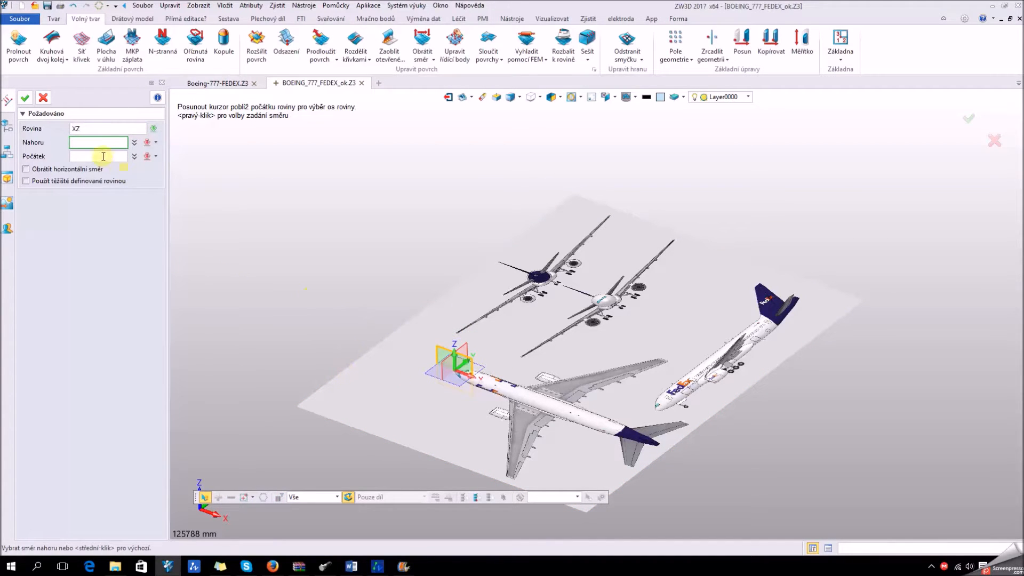
{"action": "left_click", "coordinate": [453, 356]}
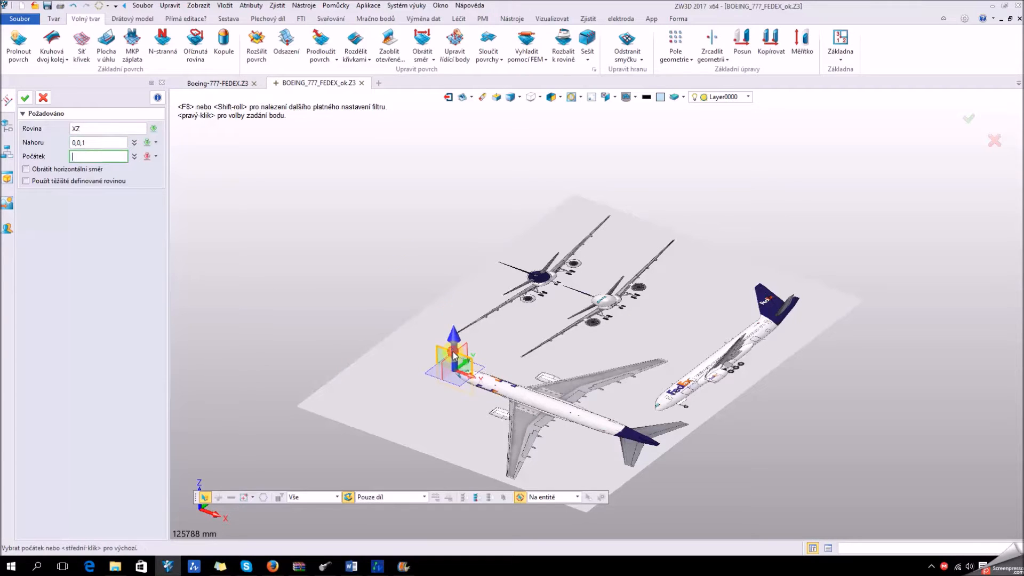
{"action": "left_click", "coordinate": [27, 98]}
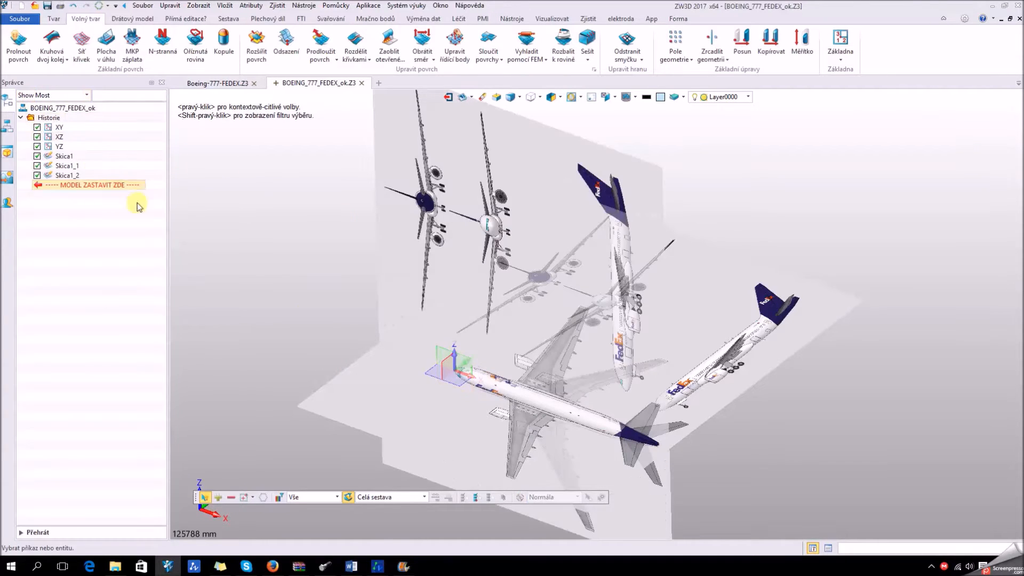
- Open the sketch copy on the XZ plane for editing and view it face-on
{"action": "middle_click_drag", "start_coordinate": [462, 395], "coordinate": [497, 310]}
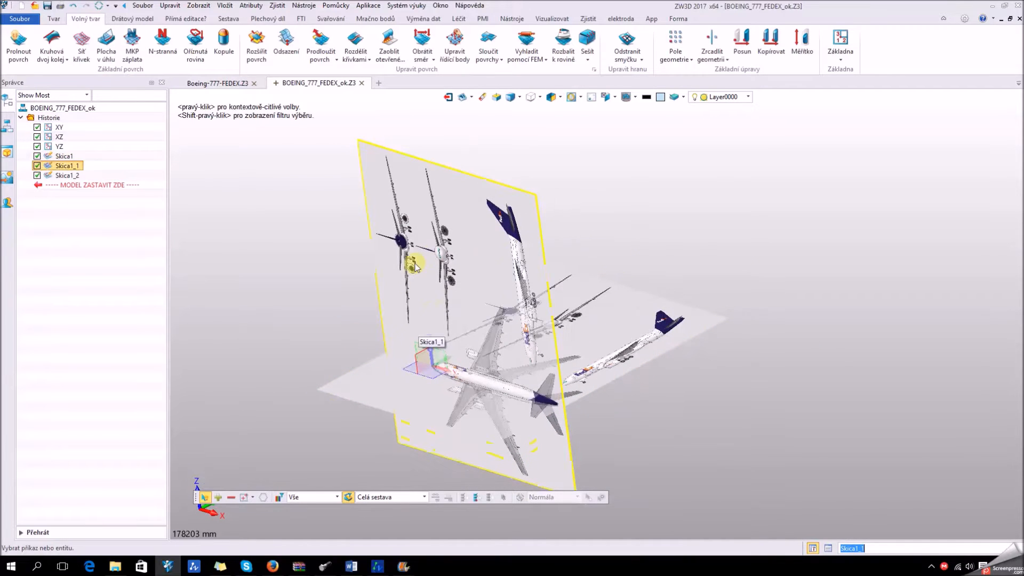
{"action": "double_click", "coordinate": [416, 176]}
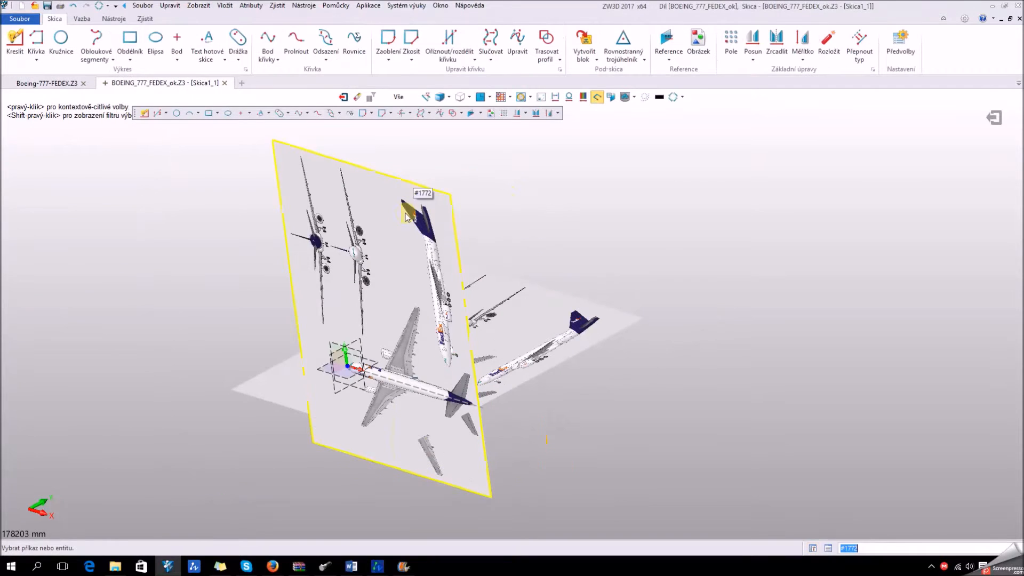
{"action": "left_click", "coordinate": [481, 98]}
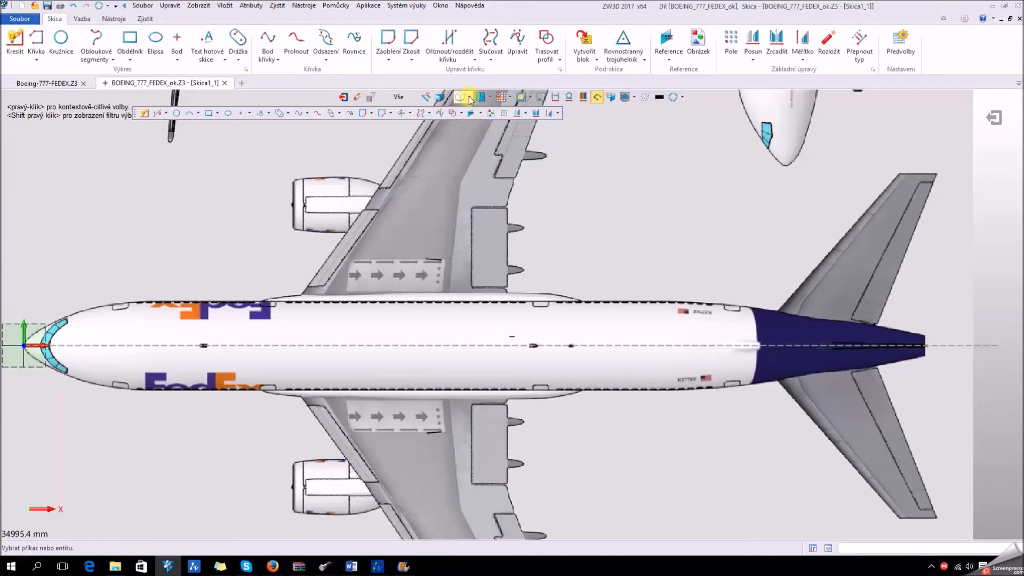
- Rotate the reference image by -90 degrees about the base point 0,0
{"action": "scroll", "coordinate": [362, 373], "scroll_direction": "down", "scroll_amount": 3}
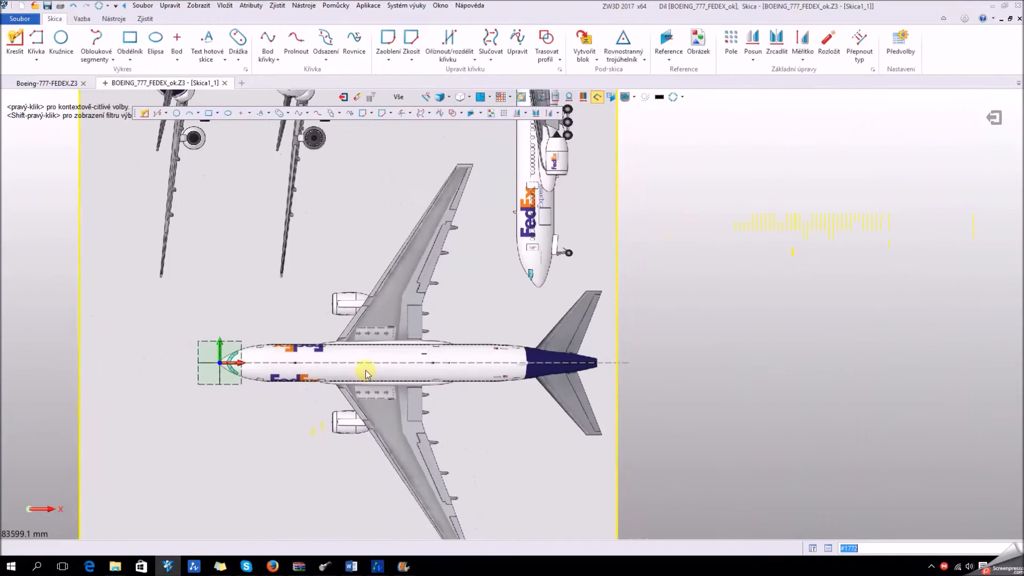
{"action": "scroll", "coordinate": [366, 373], "scroll_direction": "down", "scroll_amount": 3}
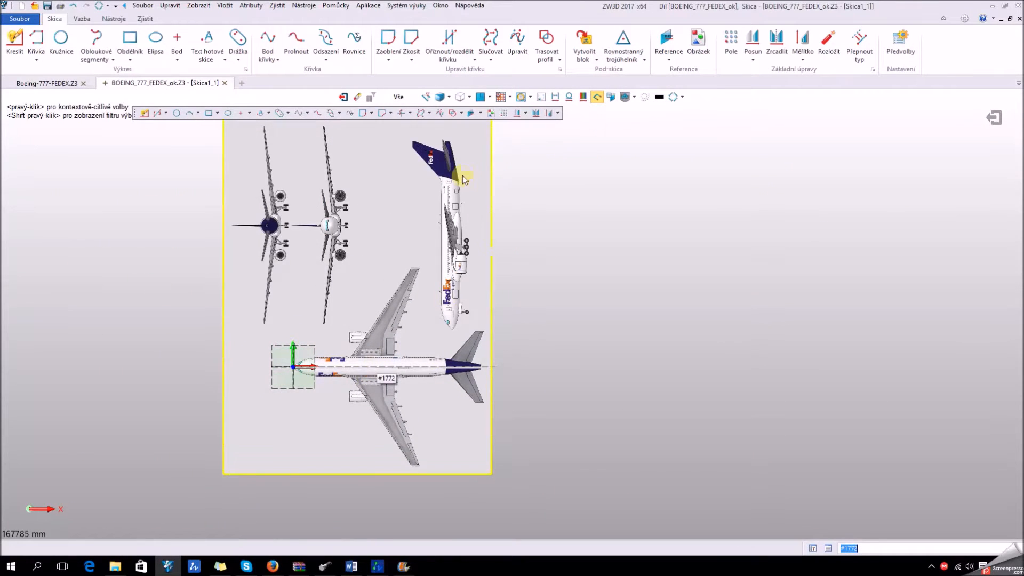
{"action": "left_click", "coordinate": [481, 98]}
{"action": "scroll", "coordinate": [452, 320], "scroll_direction": "down", "scroll_amount": 3}
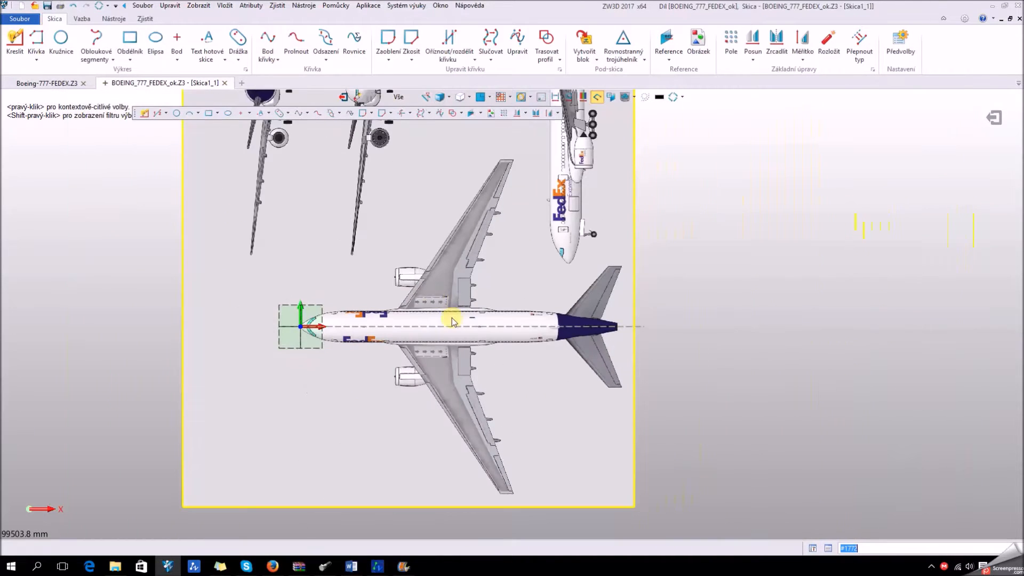
{"action": "scroll", "coordinate": [452, 320], "scroll_direction": "down", "scroll_amount": 2}
{"action": "scroll", "coordinate": [582, 357], "scroll_direction": "down", "scroll_amount": 5}
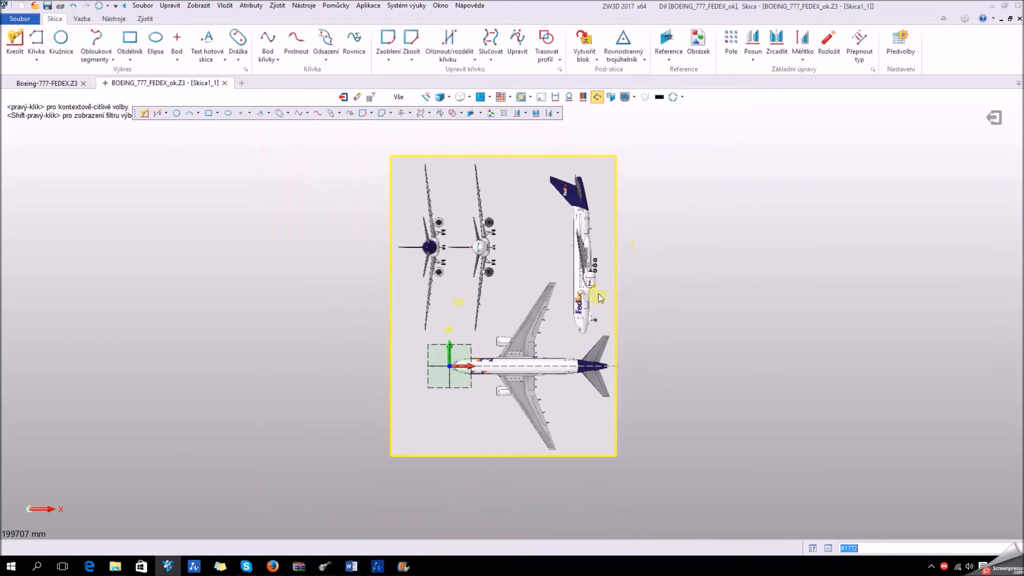
{"action": "left_click", "coordinate": [587, 367]}
{"action": "left_click", "coordinate": [729, 327]}
{"action": "left_click", "coordinate": [623, 284]}
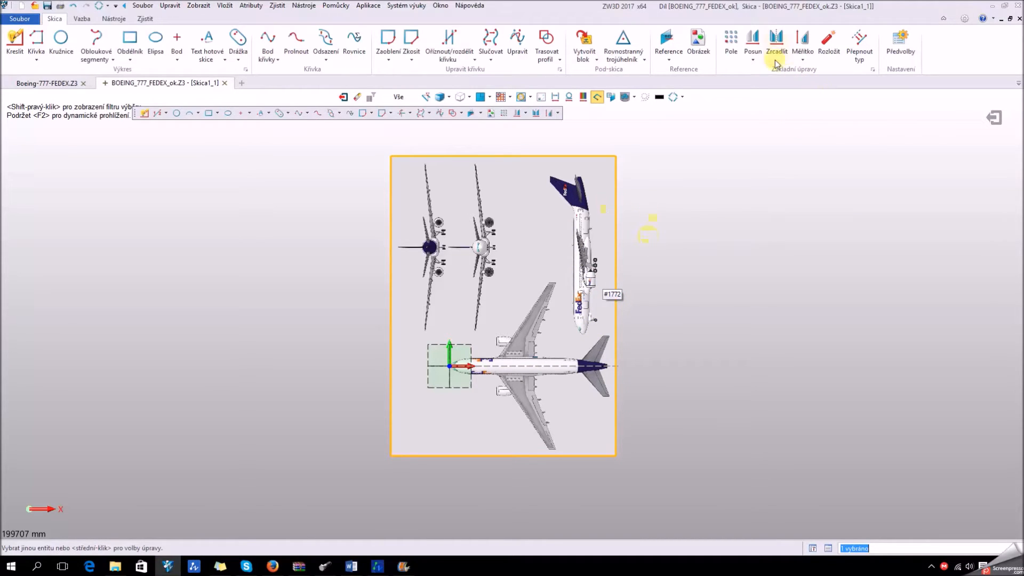
{"action": "left_click", "coordinate": [753, 55]}
{"action": "left_click", "coordinate": [778, 113]}
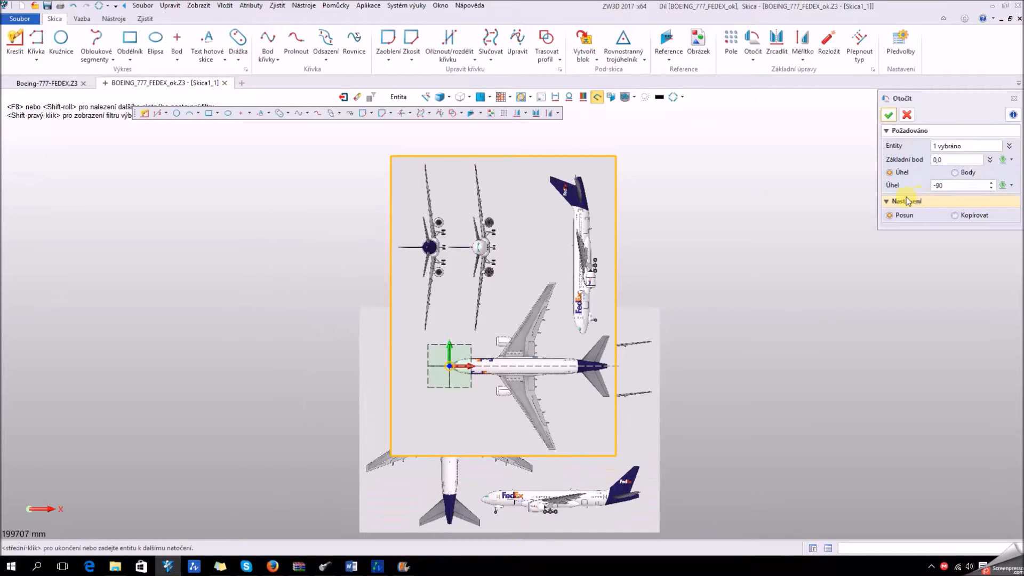
{"action": "left_click", "coordinate": [888, 116]}
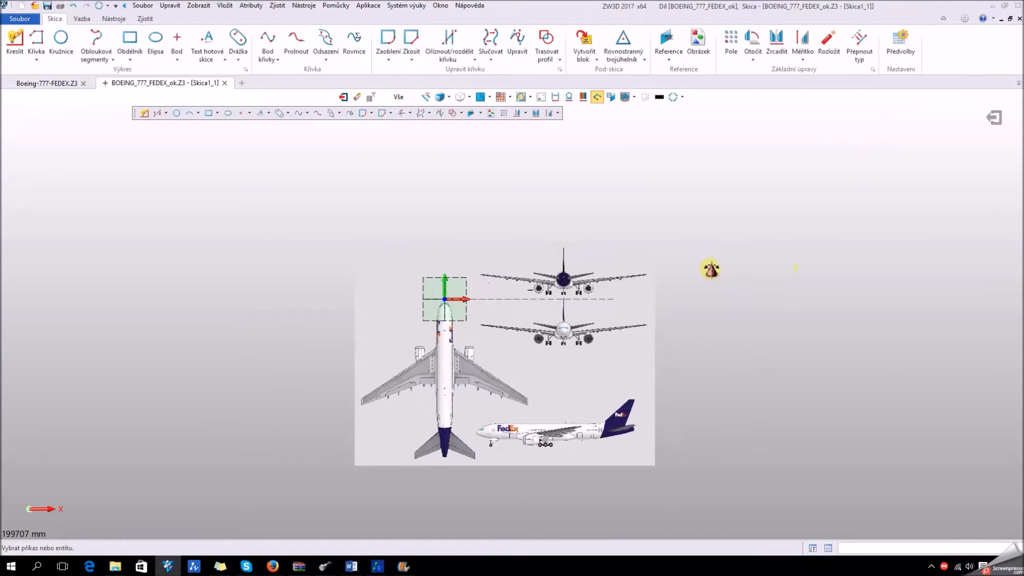
- Move the reference image from the nose tip of the side-view aircraft to the origin 0,0
{"action": "scroll", "coordinate": [542, 414], "scroll_direction": "up", "scroll_amount": 2}
{"action": "left_click", "coordinate": [587, 425]}
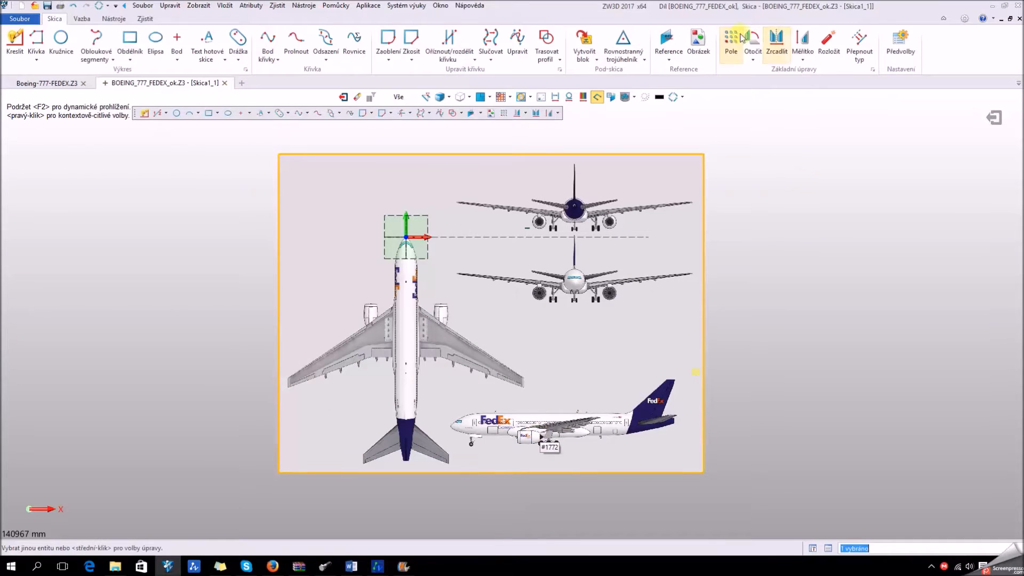
{"action": "left_click", "coordinate": [752, 56]}
{"action": "left_click", "coordinate": [764, 77]}
{"action": "scroll", "coordinate": [469, 437], "scroll_direction": "up", "scroll_amount": 10}
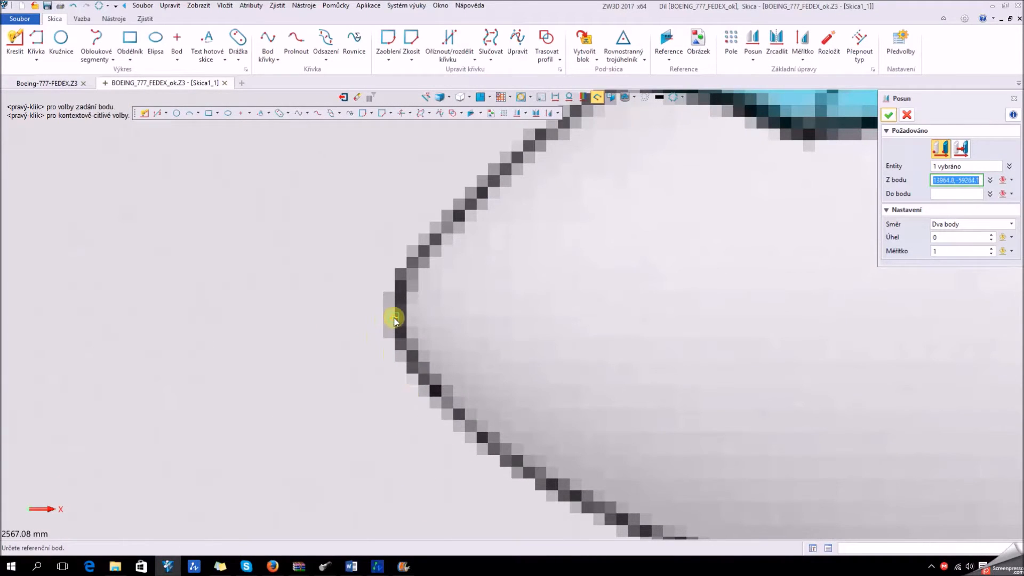
{"action": "left_click", "coordinate": [397, 320]}
{"action": "scroll", "coordinate": [469, 376], "scroll_direction": "down", "scroll_amount": 2}
{"action": "scroll", "coordinate": [475, 382], "scroll_direction": "down", "scroll_amount": 6}
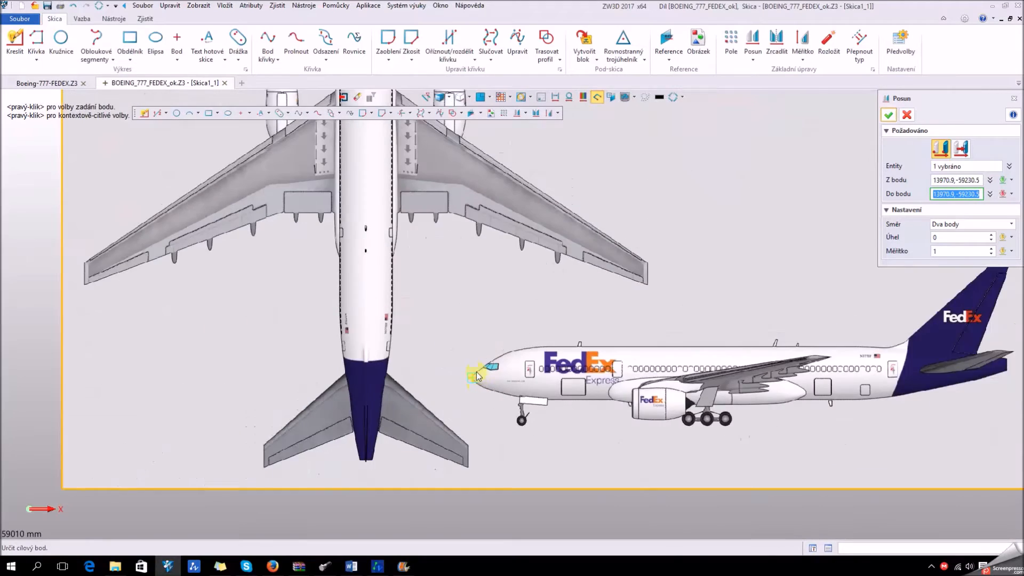
{"action": "left_click", "coordinate": [421, 150]}
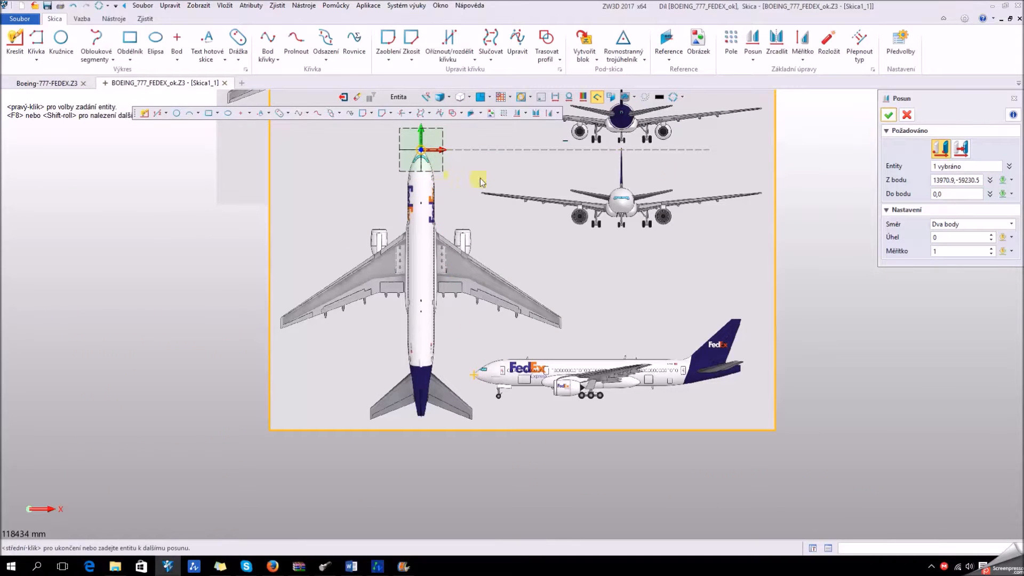
{"action": "left_click", "coordinate": [888, 114]}
- Draw a vertical line across the side-view fuselage behind the front antenna, from its upper outline to its lower outline
{"action": "scroll", "coordinate": [544, 235], "scroll_direction": "up", "scroll_amount": 5}
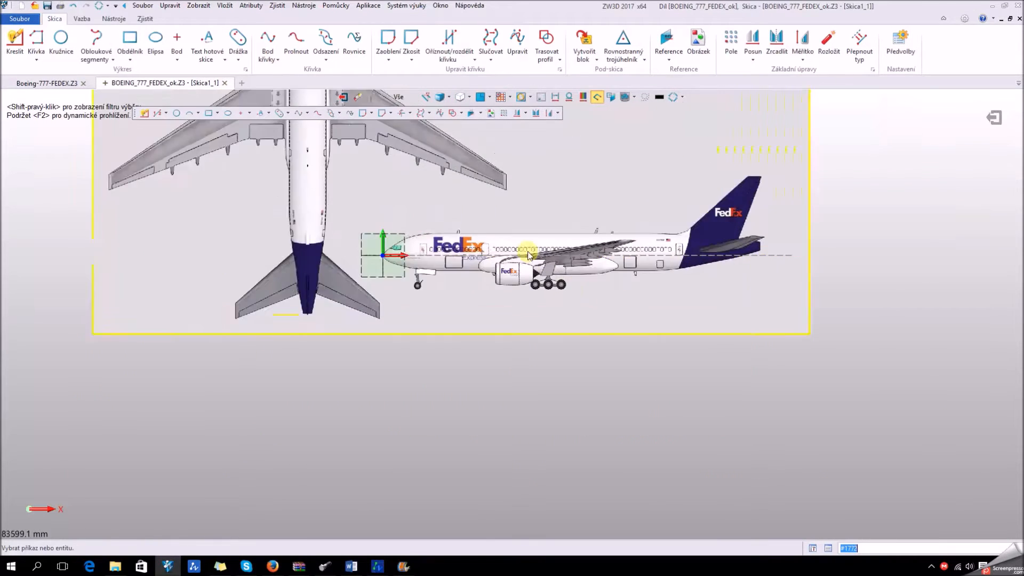
{"action": "scroll", "coordinate": [491, 150], "scroll_direction": "up", "scroll_amount": 2}
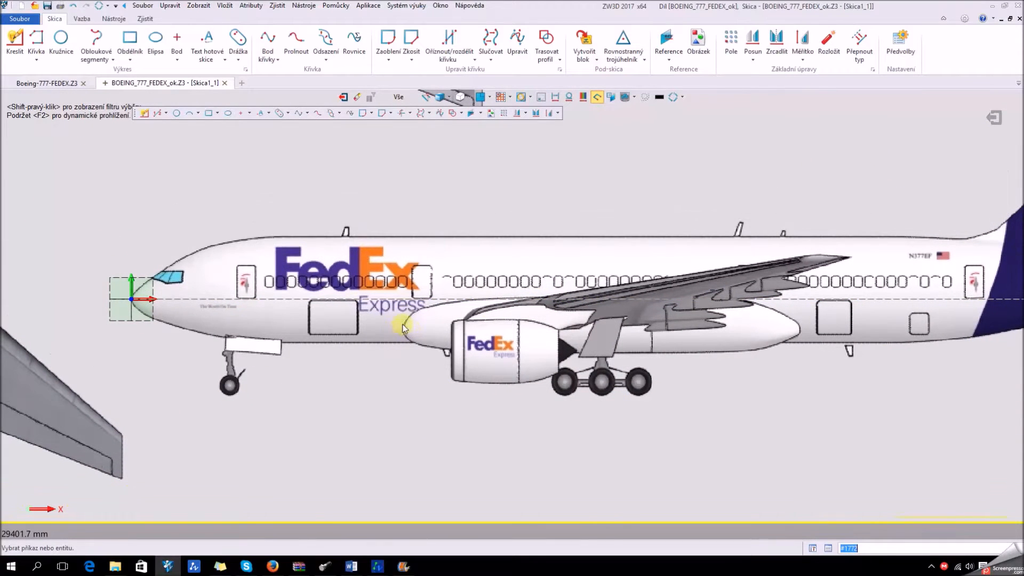
{"action": "left_click", "coordinate": [36, 38]}
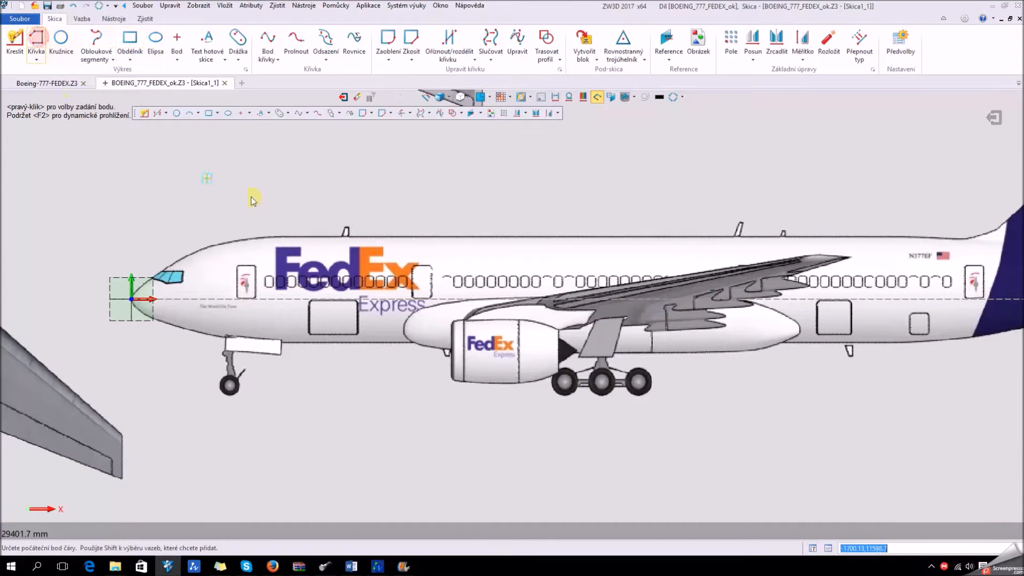
{"action": "scroll", "coordinate": [336, 234], "scroll_direction": "down", "scroll_amount": 1}
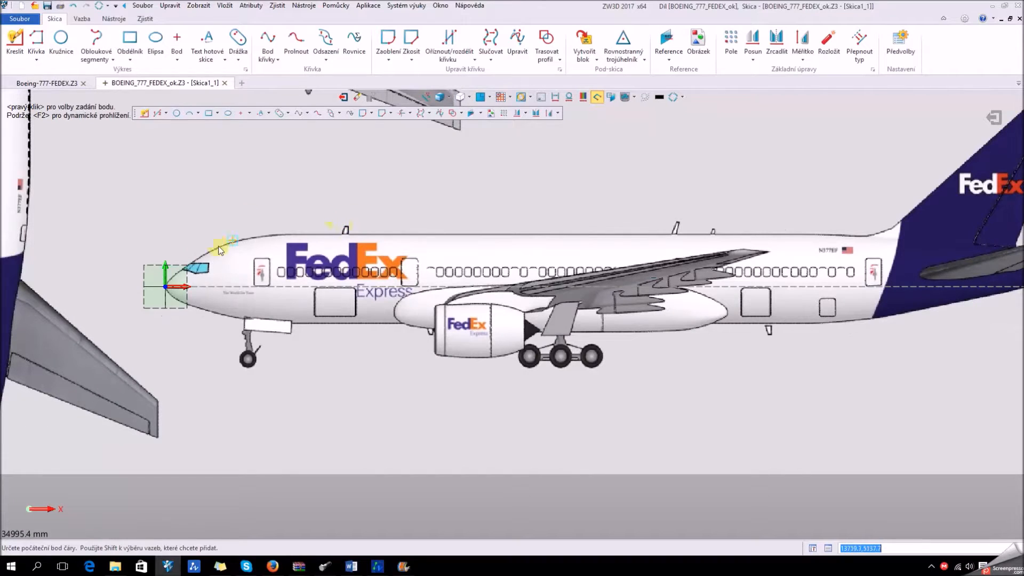
{"action": "scroll", "coordinate": [719, 245], "scroll_direction": "down", "scroll_amount": 1}
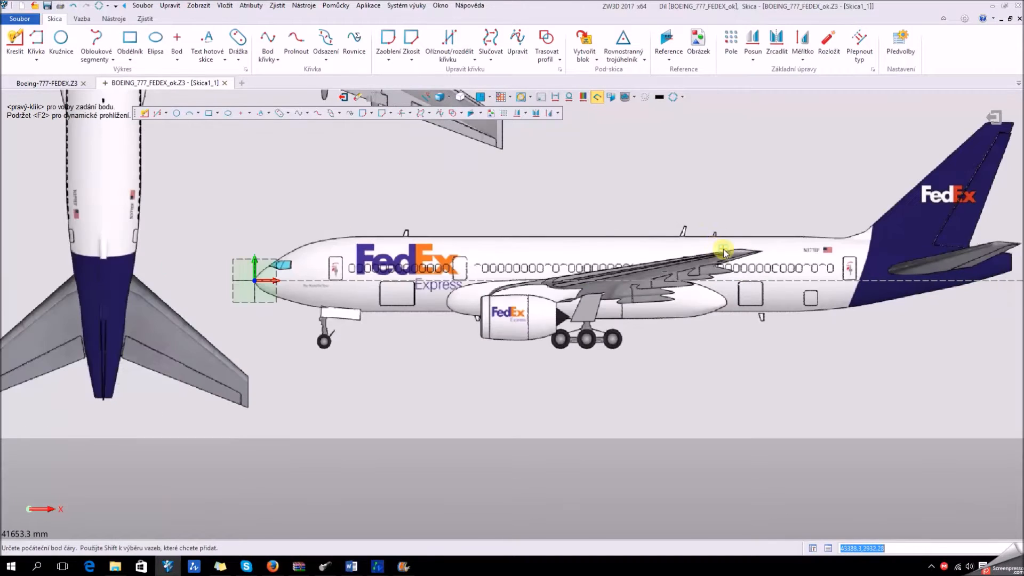
{"action": "scroll", "coordinate": [706, 242], "scroll_direction": "up", "scroll_amount": 2}
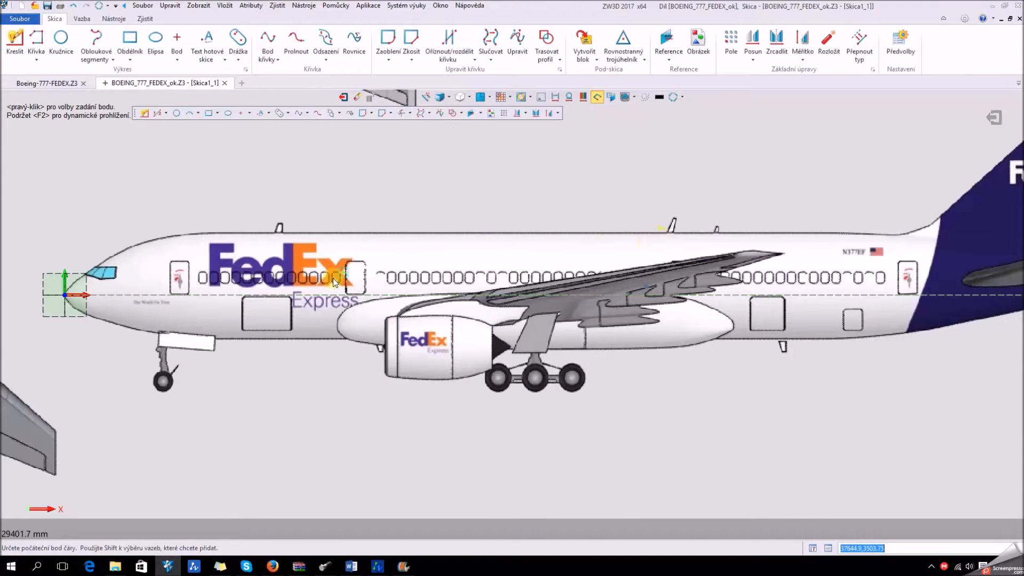
{"action": "scroll", "coordinate": [304, 242], "scroll_direction": "up", "scroll_amount": 1}
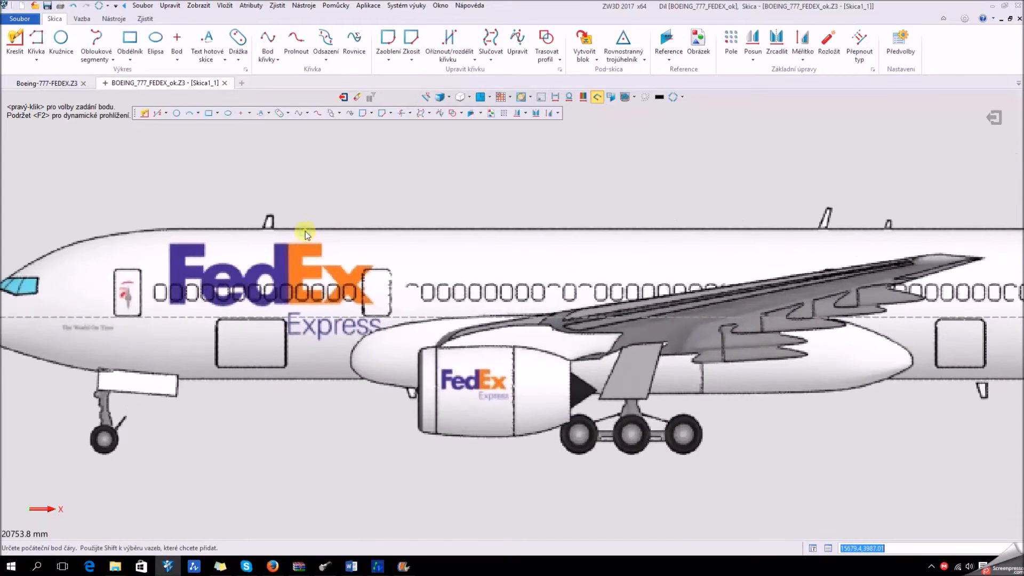
{"action": "left_click", "coordinate": [305, 229]}
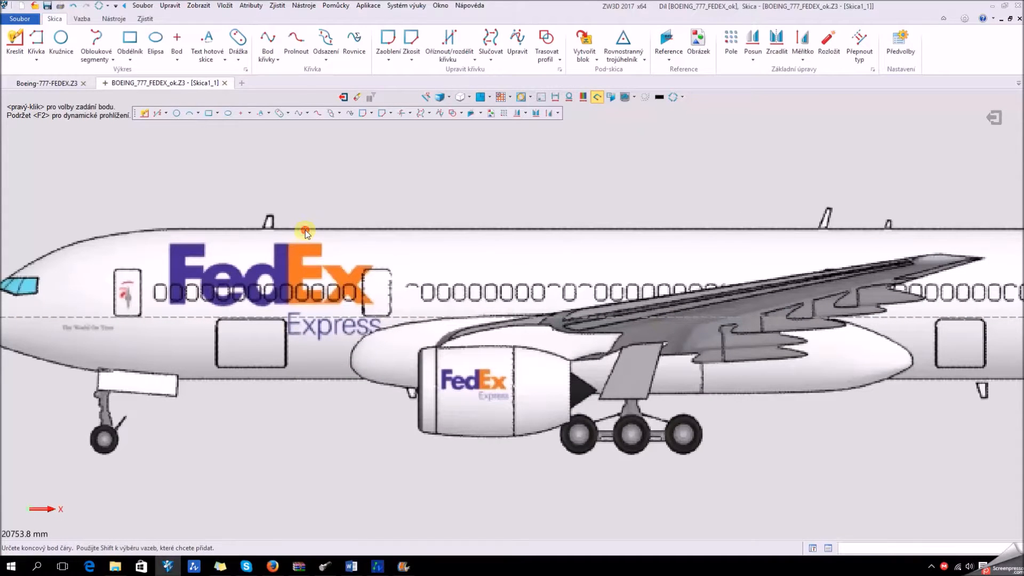
{"action": "left_click", "coordinate": [308, 379]}
{"action": "key", "text": "Escape"}
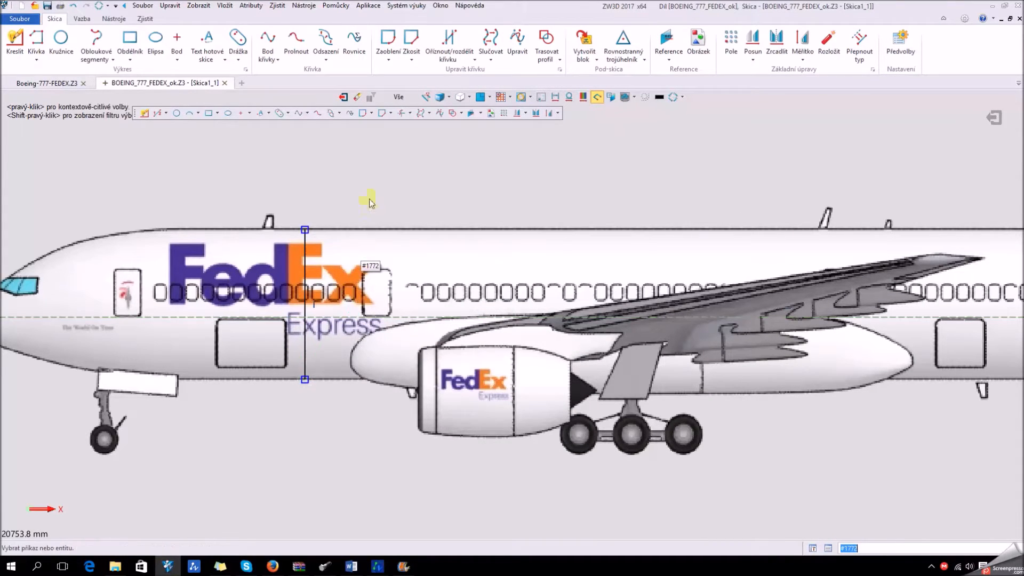
- Dimension the vertical fuselage line with a quick dimension and set its length to 6900 mm
{"action": "left_click", "coordinate": [82, 21]}
{"action": "left_click", "coordinate": [226, 47]}
{"action": "left_click", "coordinate": [308, 274]}
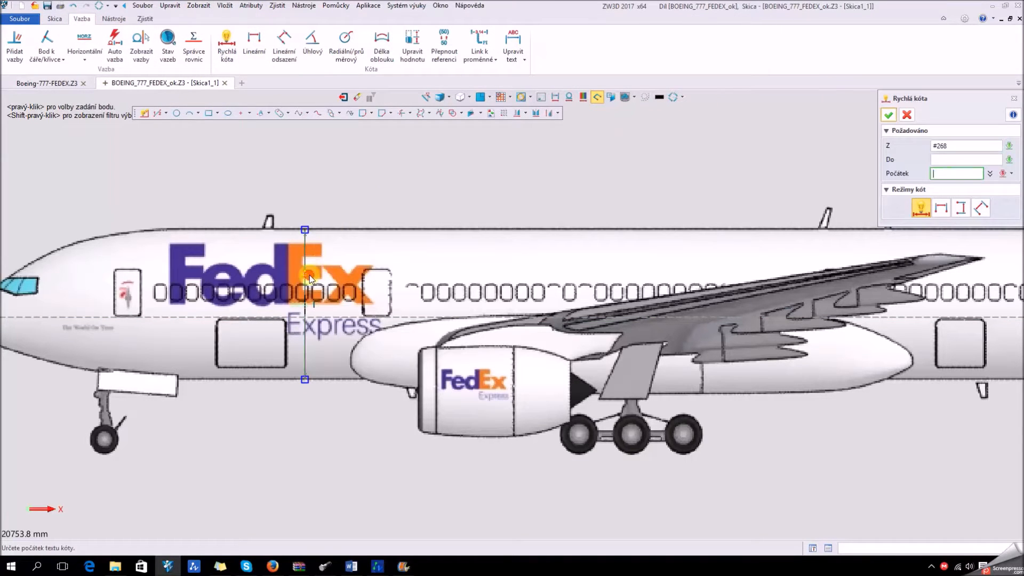
{"action": "left_click", "coordinate": [341, 273]}
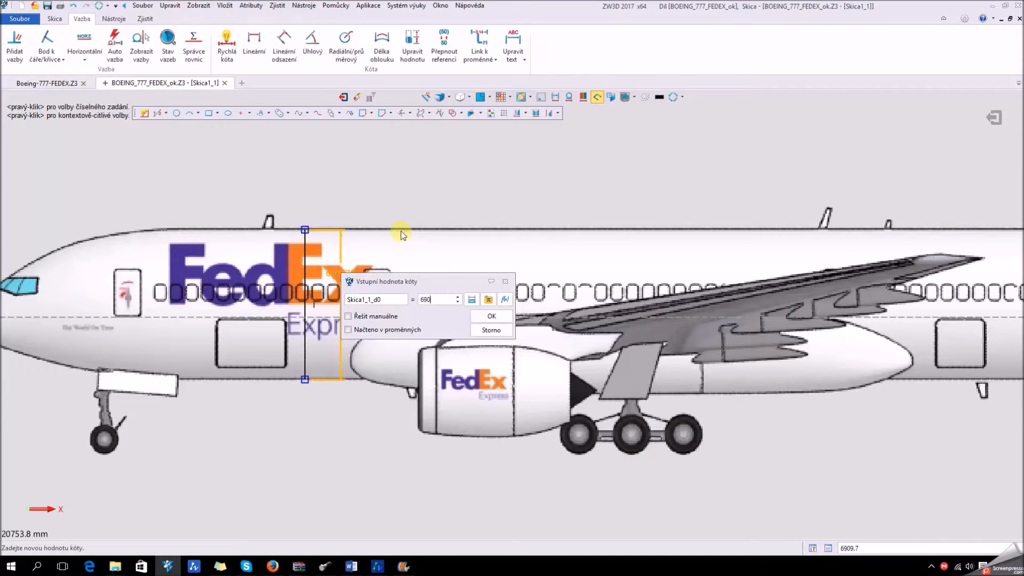
{"action": "key", "text": "Return"}
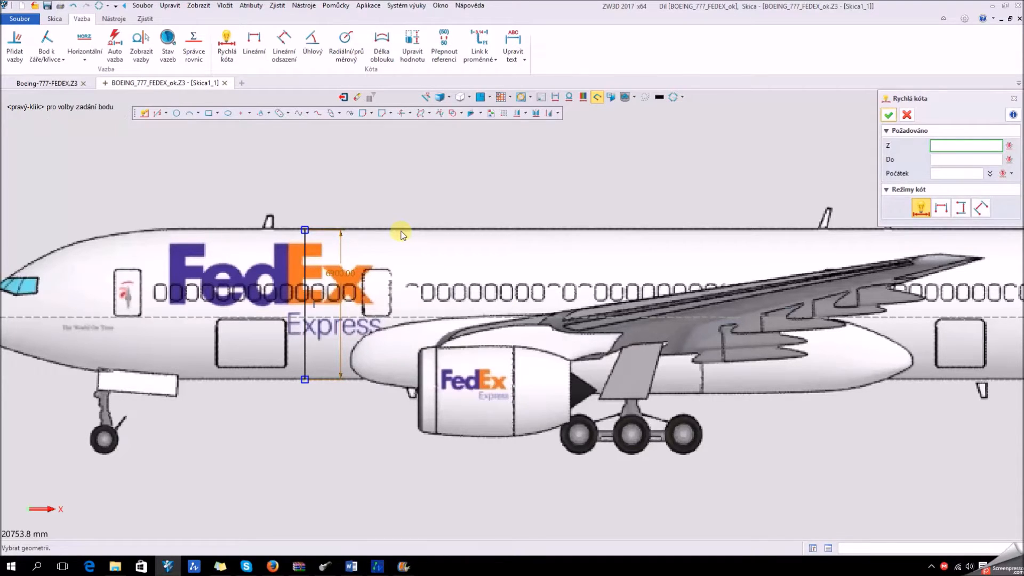
{"action": "scroll", "coordinate": [401, 235], "scroll_direction": "down", "scroll_amount": 2}
{"action": "scroll", "coordinate": [288, 307], "scroll_direction": "up", "scroll_amount": 2}
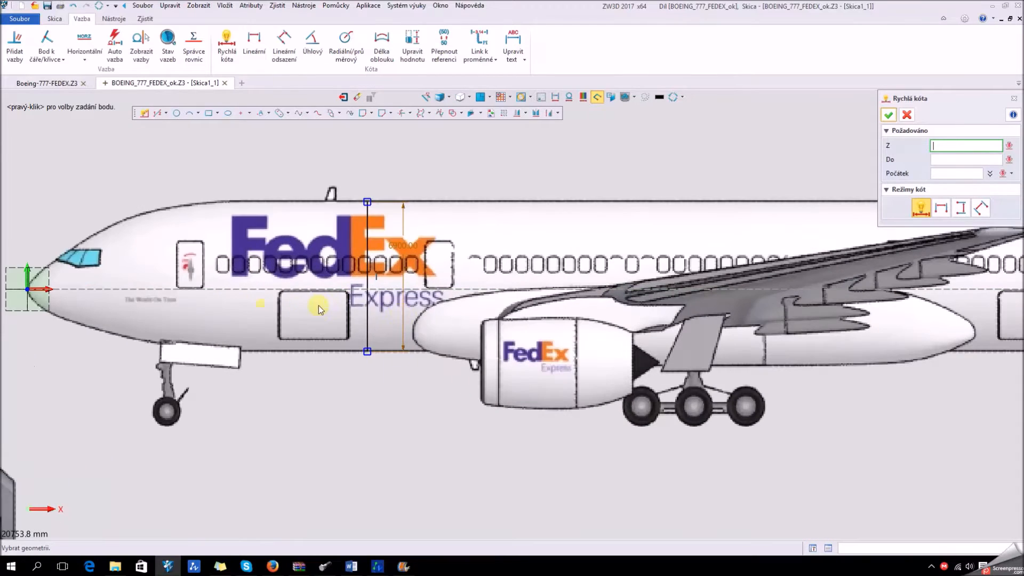
{"action": "left_click", "coordinate": [96, 289]}
{"action": "left_click", "coordinate": [95, 289]}
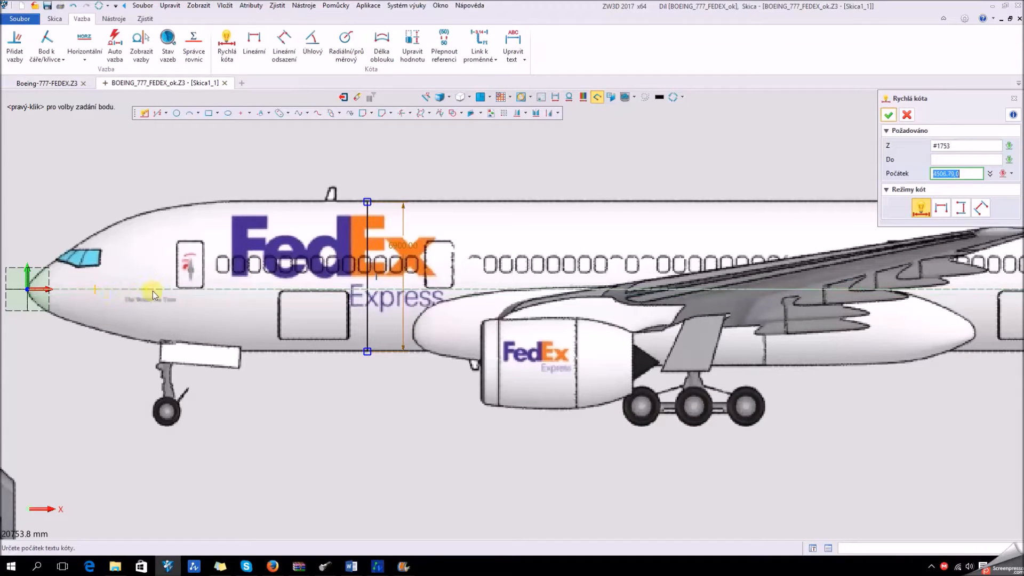
{"action": "key", "text": "Escape"}
- Replace the dashed line through the origin with a line from the vertical fuselage line's midpoint to the Y axis just above the origin
{"action": "left_click", "coordinate": [253, 290]}
{"action": "key", "text": "Delete"}
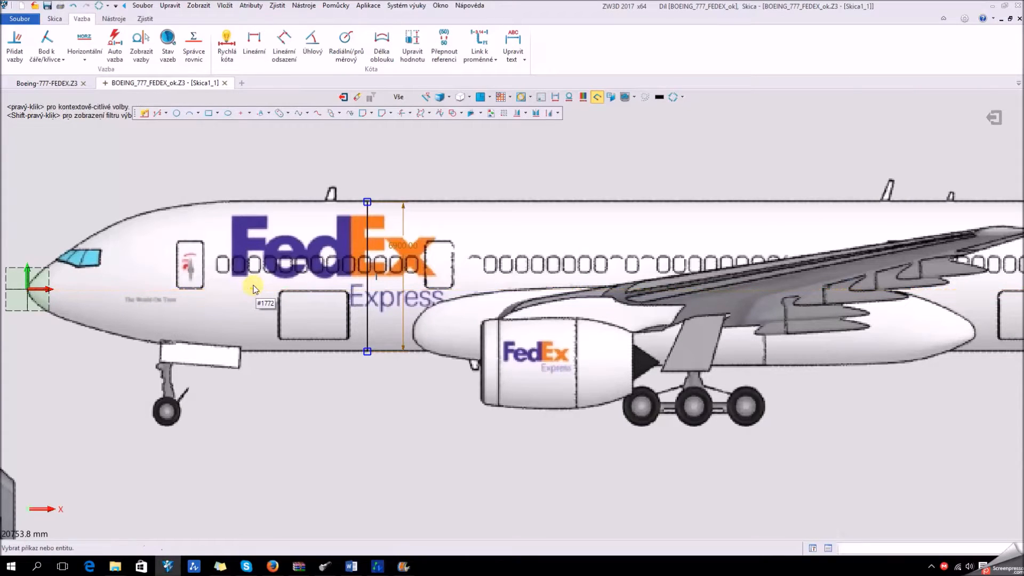
{"action": "left_click", "coordinate": [53, 18]}
{"action": "left_click", "coordinate": [37, 37]}
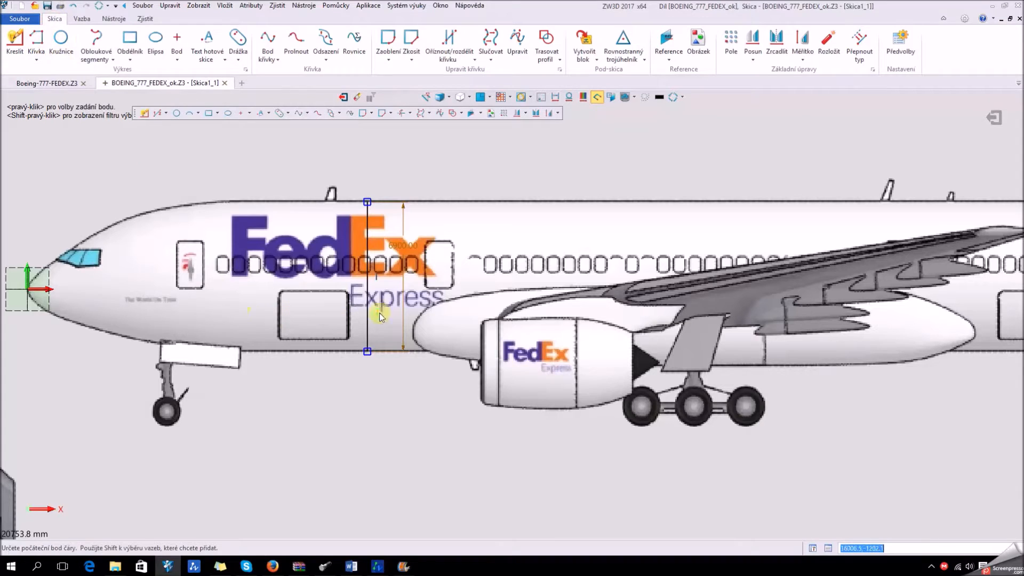
{"action": "left_click", "coordinate": [365, 286]}
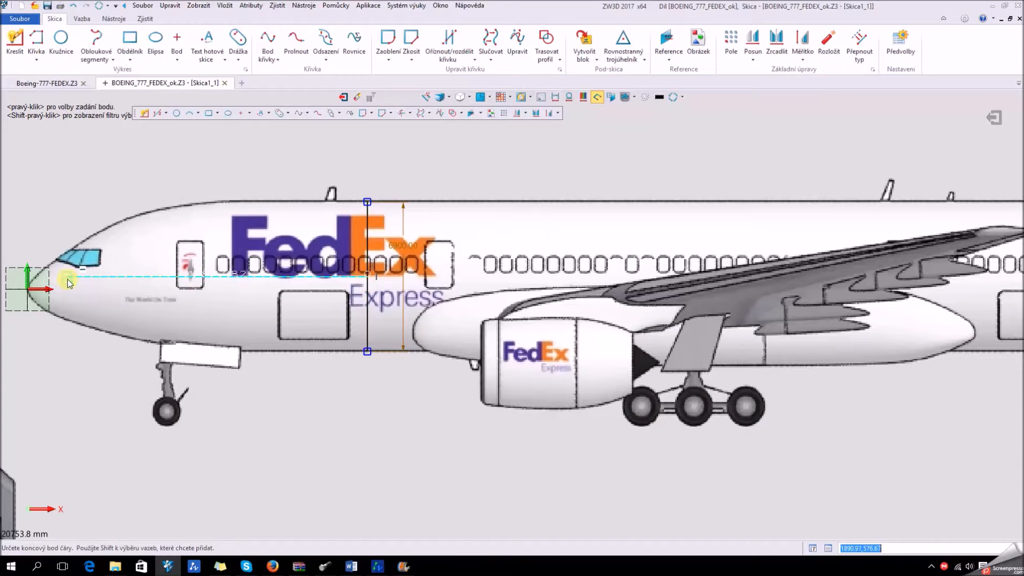
{"action": "scroll", "coordinate": [36, 265], "scroll_direction": "up", "scroll_amount": 5}
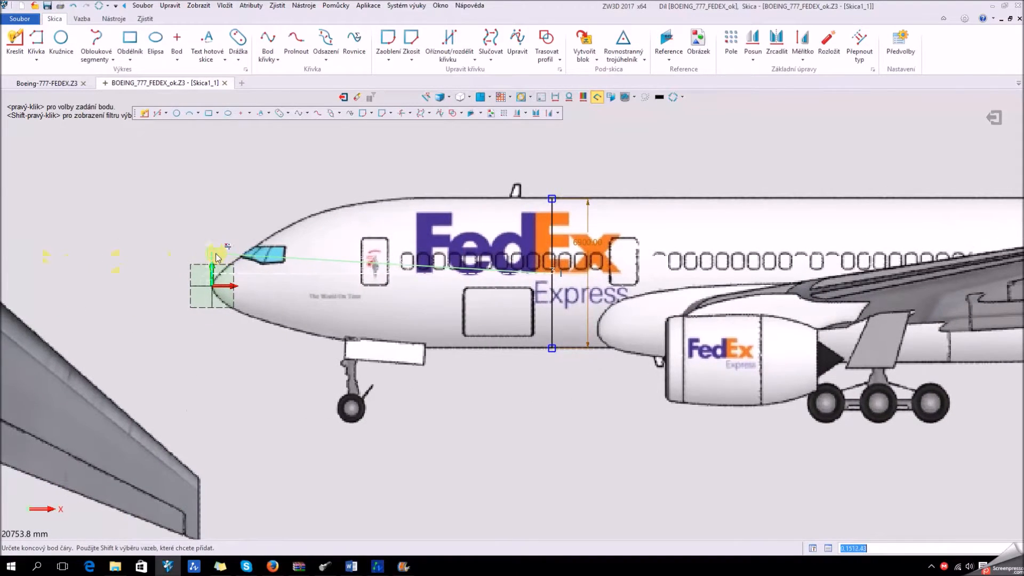
{"action": "scroll", "coordinate": [206, 270], "scroll_direction": "up", "scroll_amount": 6}
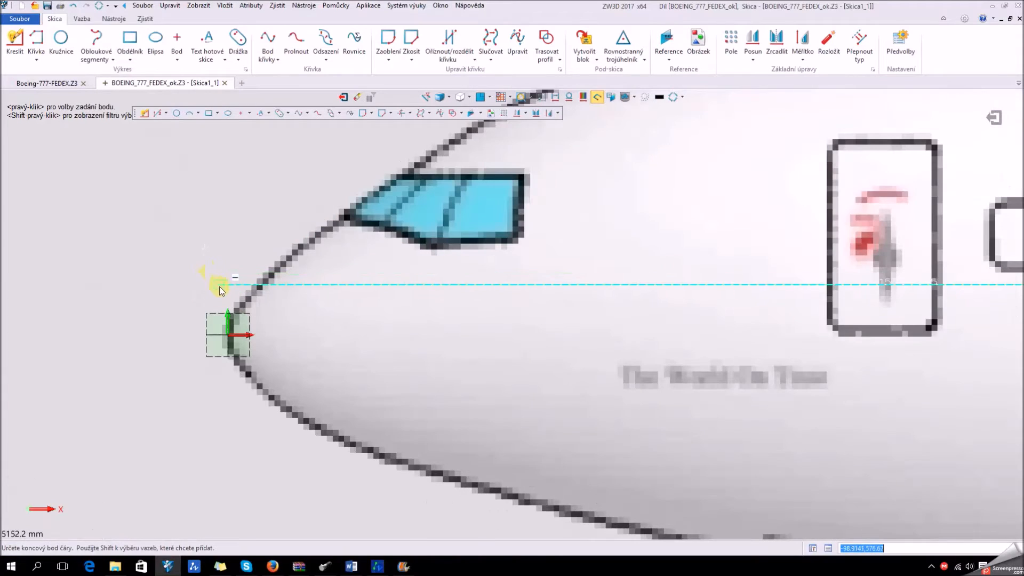
{"action": "left_click", "coordinate": [222, 289]}
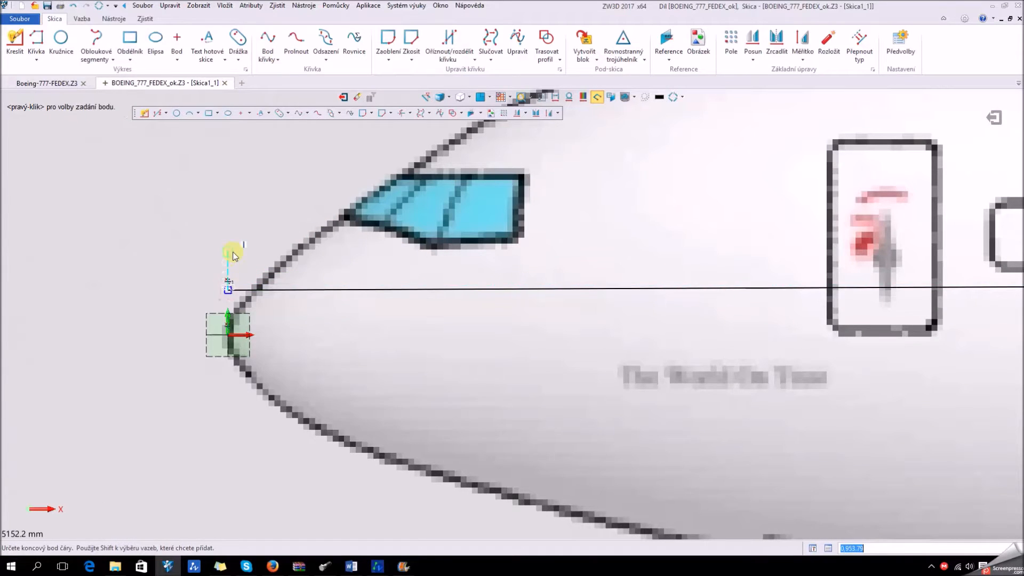
{"action": "scroll", "coordinate": [227, 295], "scroll_direction": "up", "scroll_amount": 1}
{"action": "scroll", "coordinate": [226, 295], "scroll_direction": "down", "scroll_amount": 6}
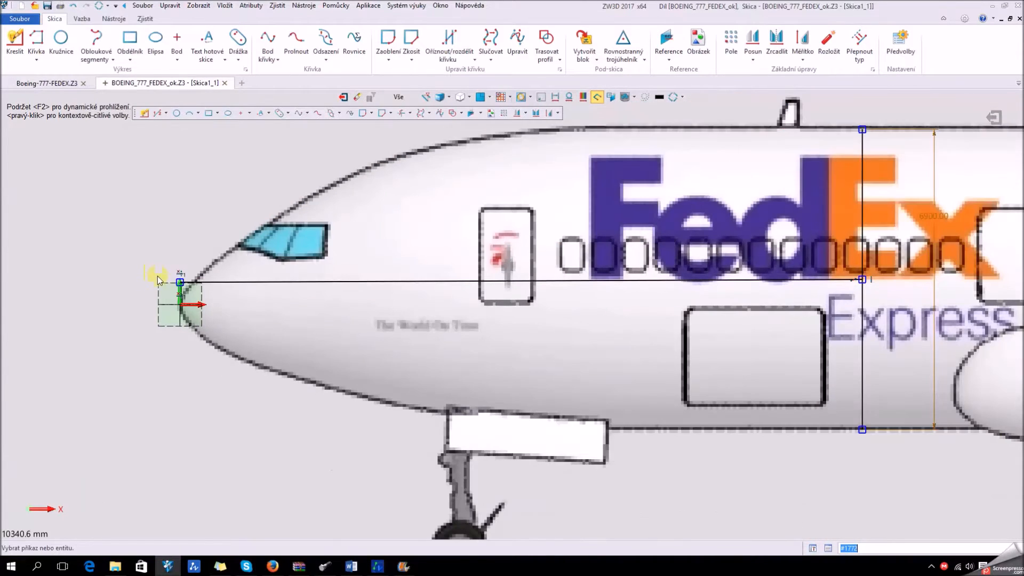
- Convert the line running to the nose and the vertical fuselage line to construction geometry
{"action": "right_click", "coordinate": [616, 282]}
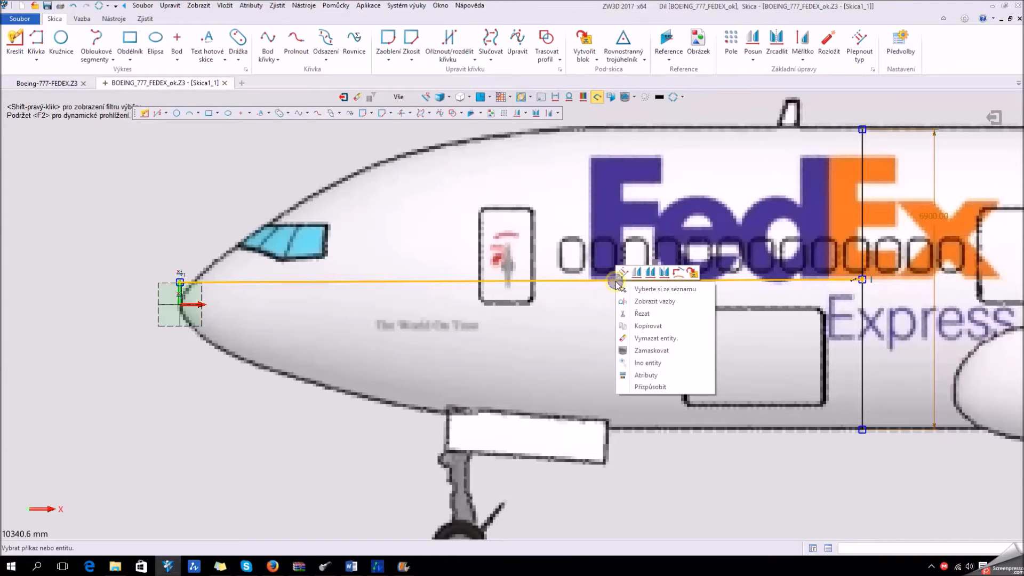
{"action": "left_click", "coordinate": [622, 273]}
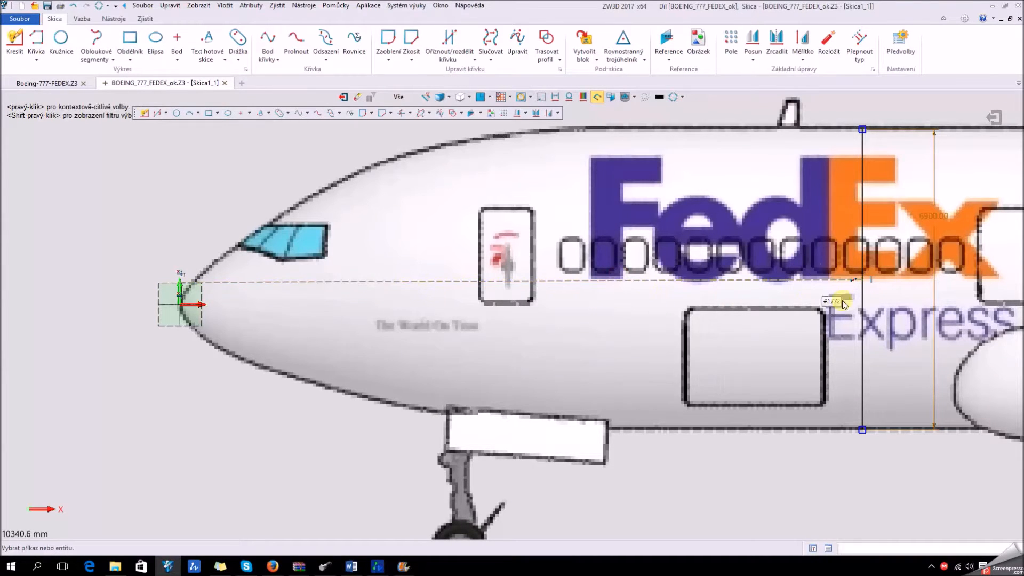
{"action": "right_click", "coordinate": [861, 311]}
{"action": "left_click", "coordinate": [868, 303]}
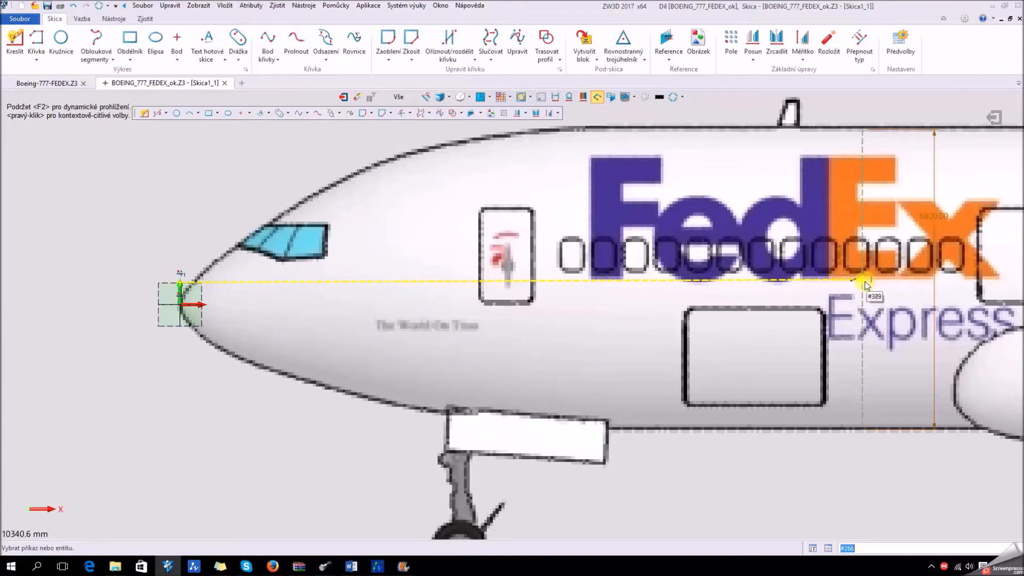
- Move the reference image together with its fuselage lines from the horizontal construction line's nose end to the sketch origin
{"action": "scroll", "coordinate": [186, 284], "scroll_direction": "up", "scroll_amount": 3}
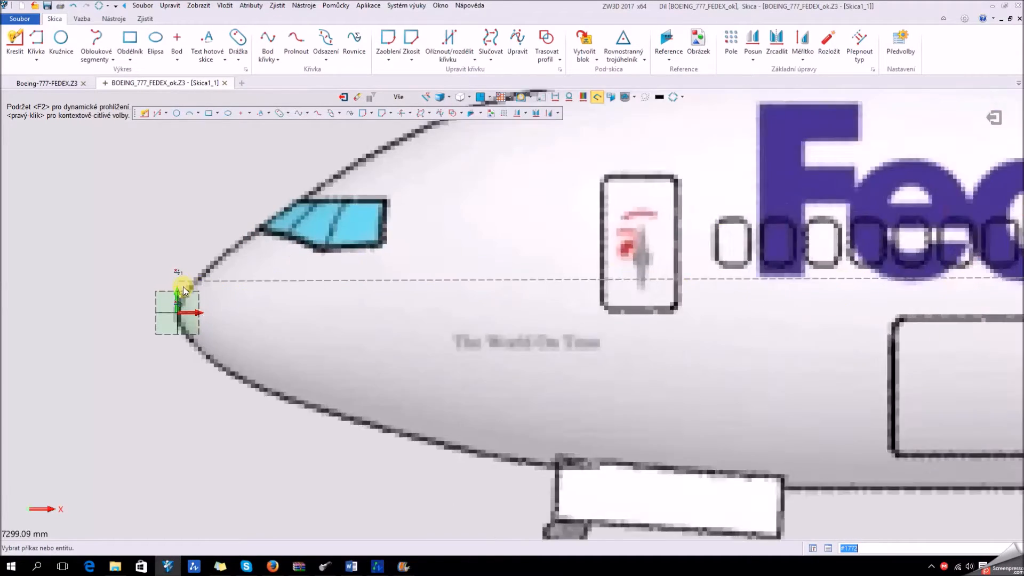
{"action": "scroll", "coordinate": [207, 263], "scroll_direction": "down", "scroll_amount": 3}
{"action": "scroll", "coordinate": [301, 330], "scroll_direction": "down", "scroll_amount": 3}
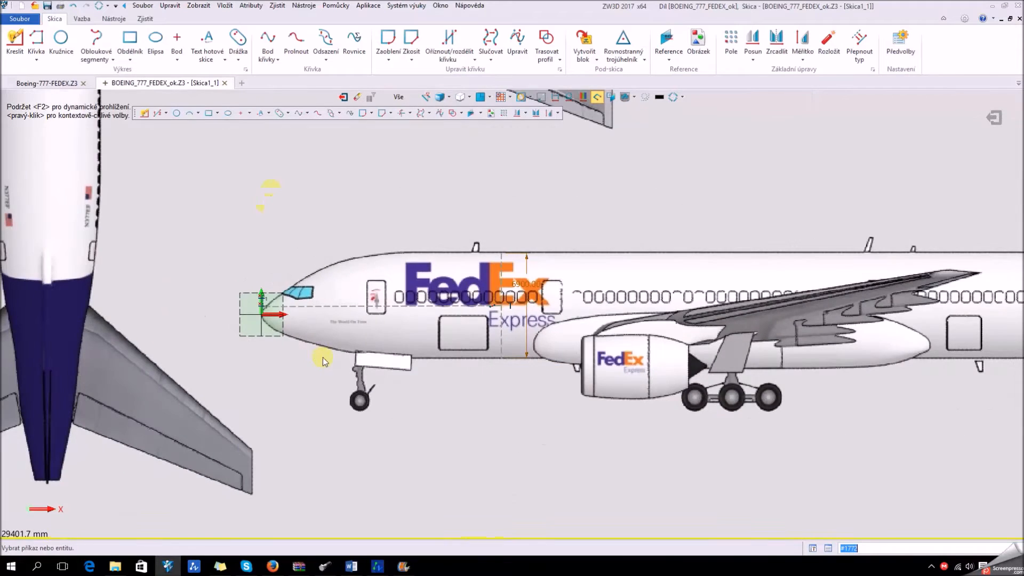
{"action": "scroll", "coordinate": [540, 368], "scroll_direction": "down", "scroll_amount": 2}
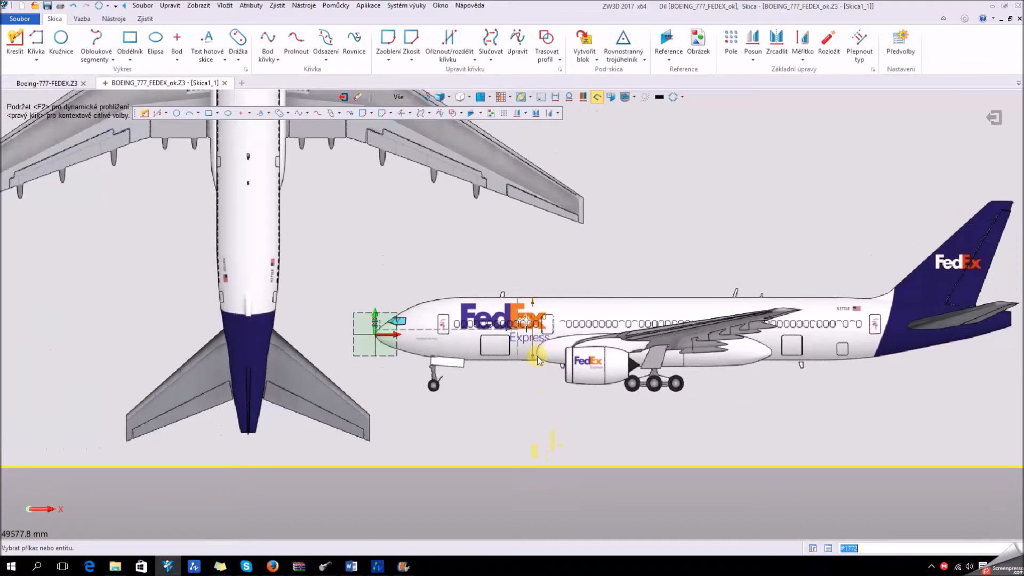
{"action": "mouse_move", "coordinate": [598, 518]}
{"action": "left_mouse_down"}
{"action": "mouse_move", "coordinate": [549, 449]}
{"action": "mouse_move", "coordinate": [478, 265]}
{"action": "left_mouse_up"}
{"action": "scroll", "coordinate": [414, 328], "scroll_direction": "up", "scroll_amount": 5}
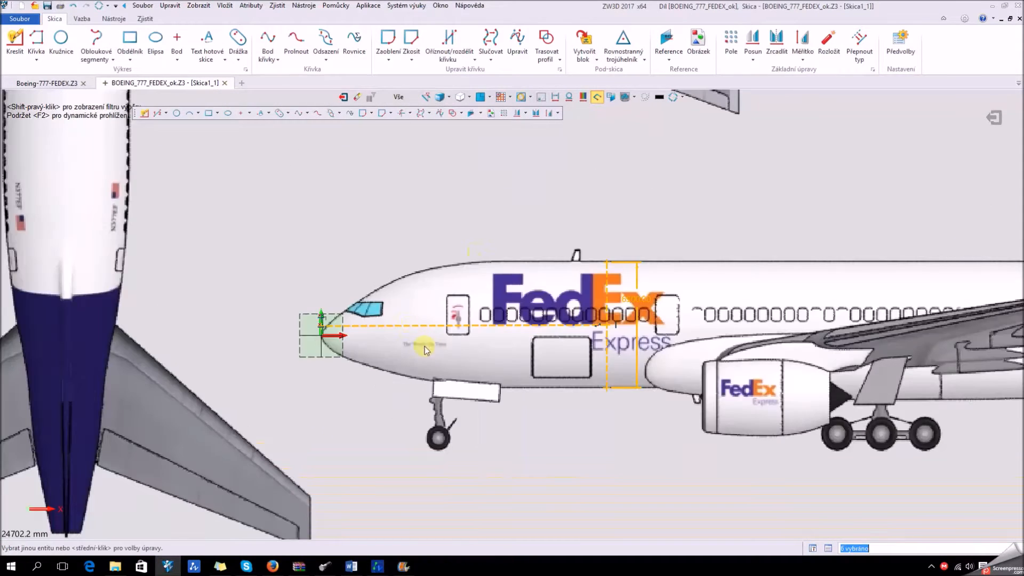
{"action": "left_click", "coordinate": [751, 45]}
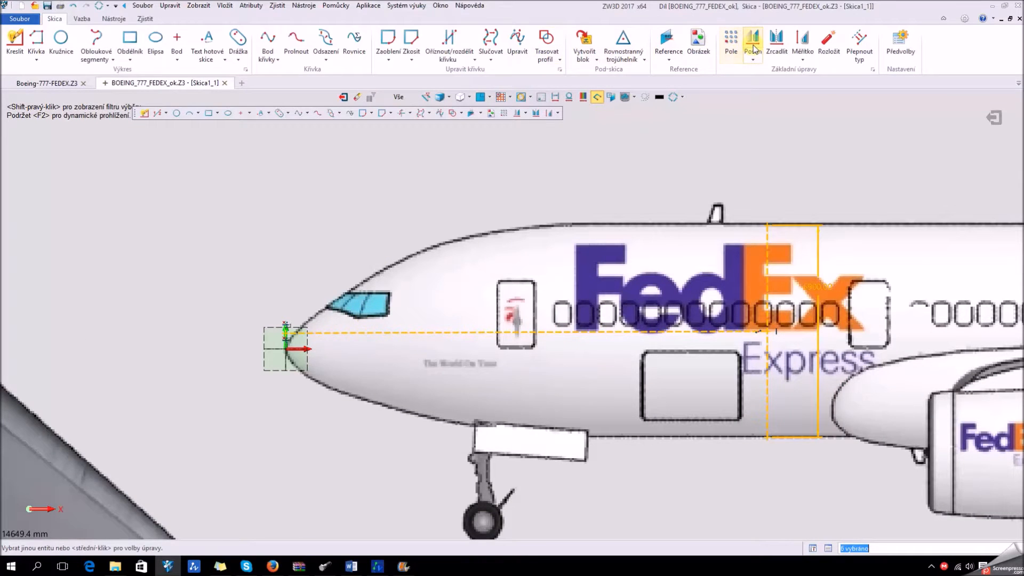
{"action": "scroll", "coordinate": [291, 357], "scroll_direction": "up", "scroll_amount": 6}
{"action": "left_click", "coordinate": [201, 401]}
{"action": "left_click", "coordinate": [202, 474]}
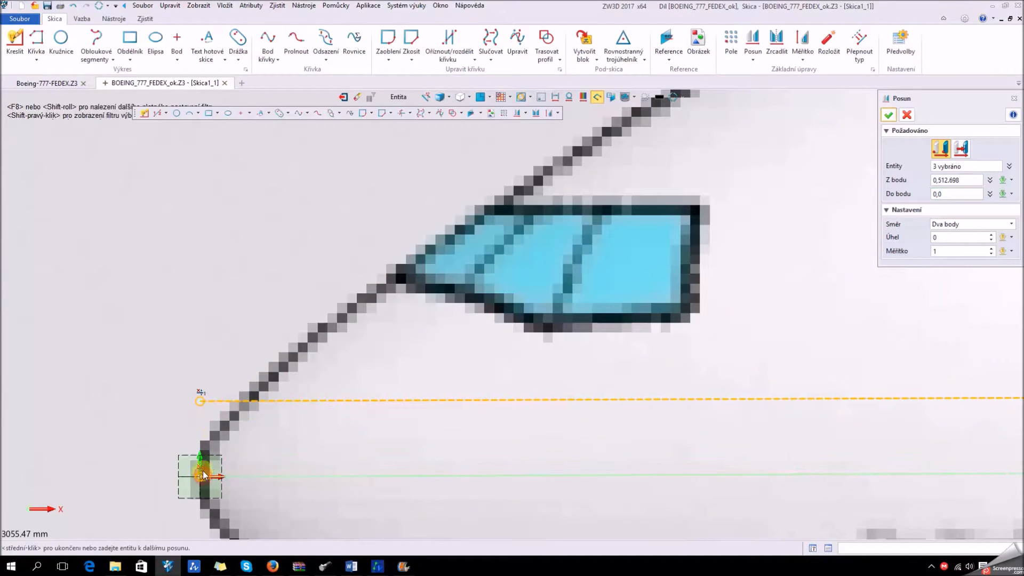
{"action": "left_click", "coordinate": [888, 114]}
- Exit the side-view sketch and keep it despite having no profile geometry
{"action": "scroll", "coordinate": [393, 208], "scroll_direction": "down", "scroll_amount": 6}
{"action": "scroll", "coordinate": [294, 224], "scroll_direction": "down", "scroll_amount": 2}
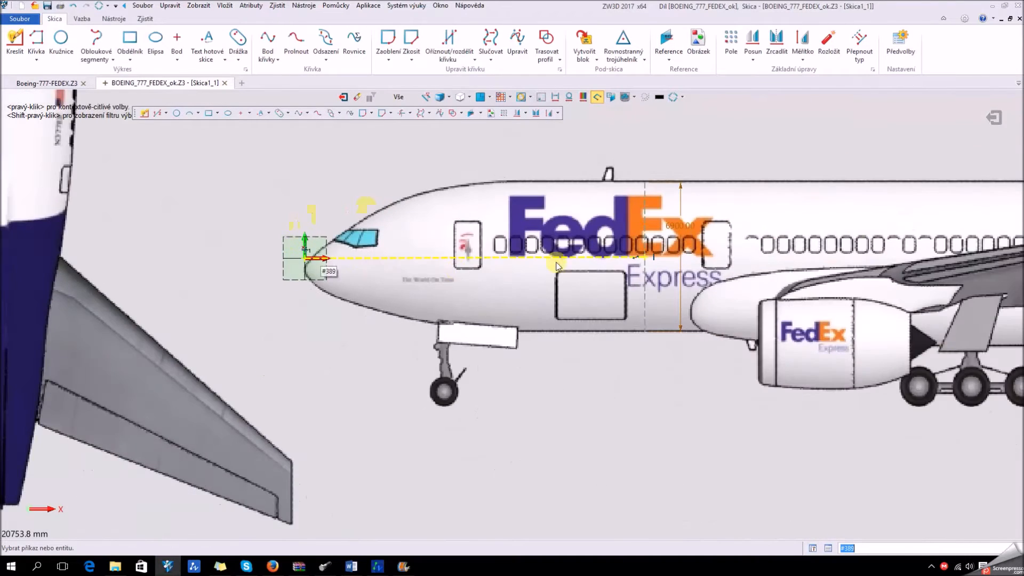
{"action": "middle_click_drag", "start_coordinate": [555, 262], "coordinate": [427, 271]}
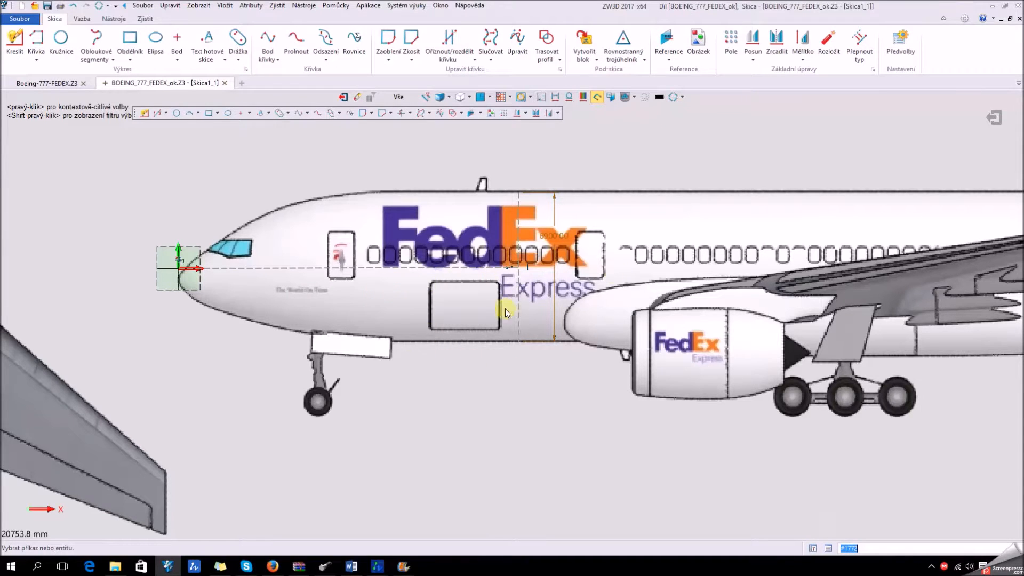
{"action": "scroll", "coordinate": [427, 331], "scroll_direction": "down", "scroll_amount": 2}
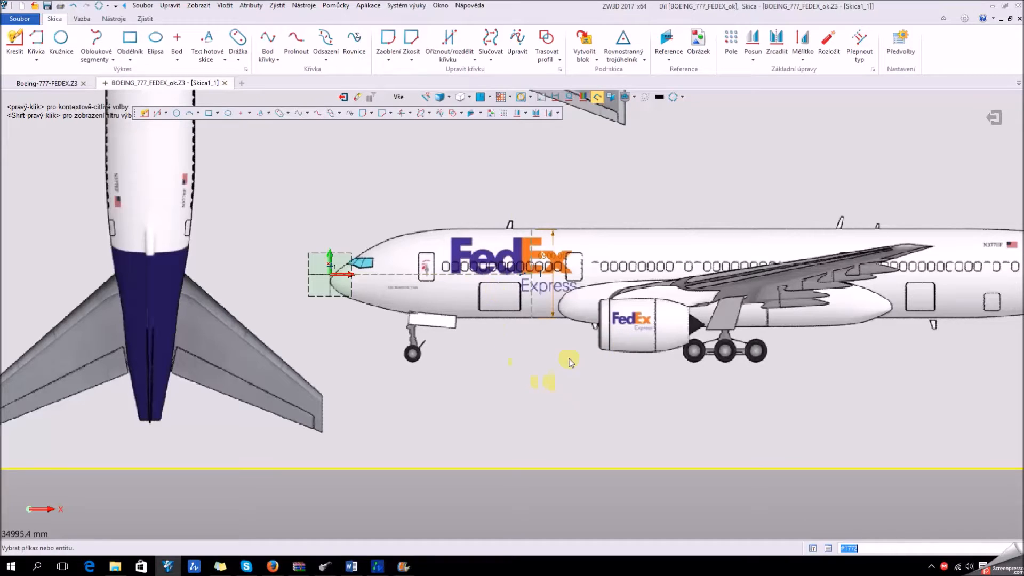
{"action": "scroll", "coordinate": [542, 354], "scroll_direction": "up", "scroll_amount": 1}
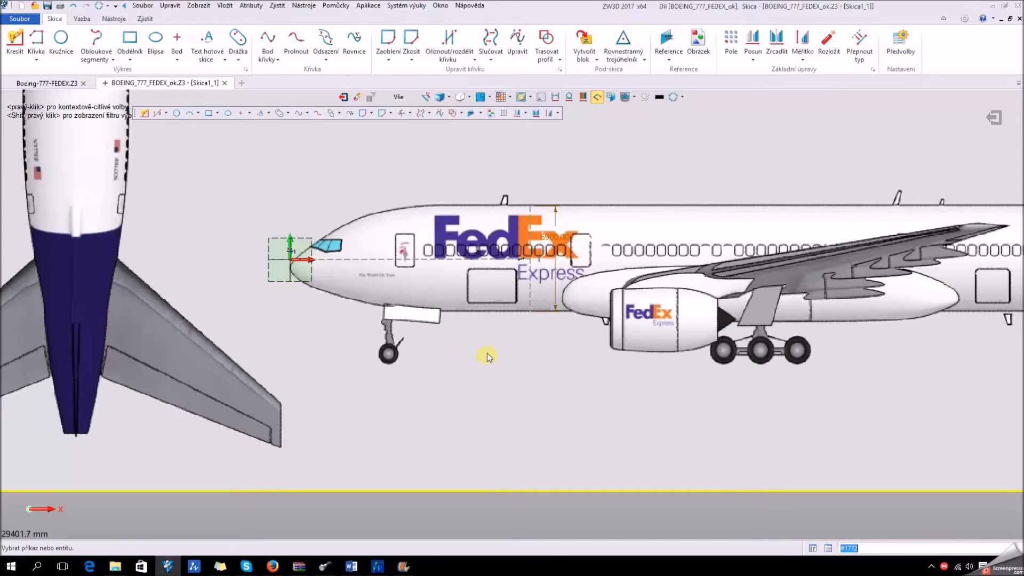
{"action": "scroll", "coordinate": [482, 368], "scroll_direction": "down", "scroll_amount": 2}
{"action": "scroll", "coordinate": [459, 421], "scroll_direction": "down", "scroll_amount": 1}
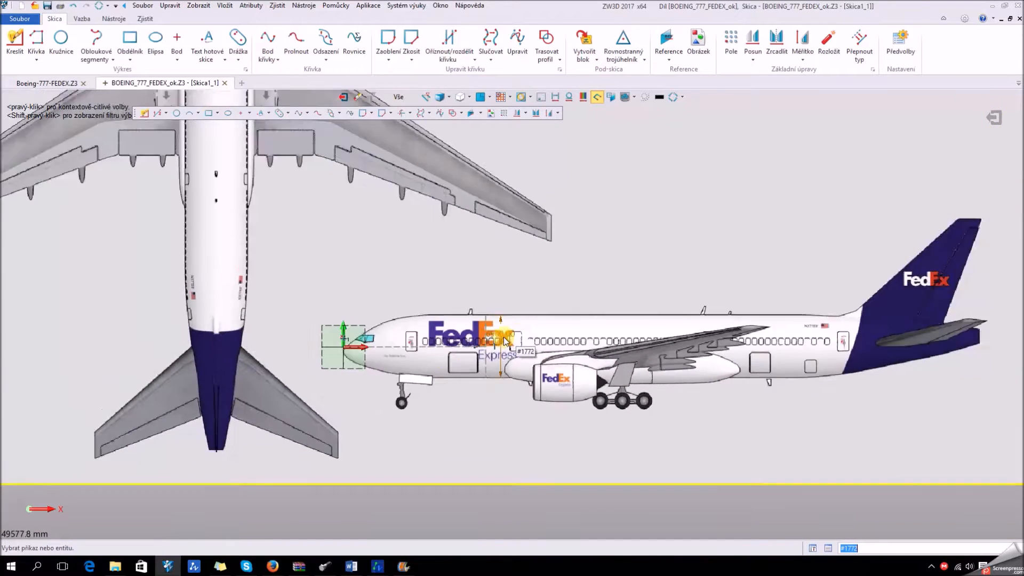
{"action": "scroll", "coordinate": [506, 340], "scroll_direction": "down", "scroll_amount": 2}
{"action": "left_click", "coordinate": [994, 117]}
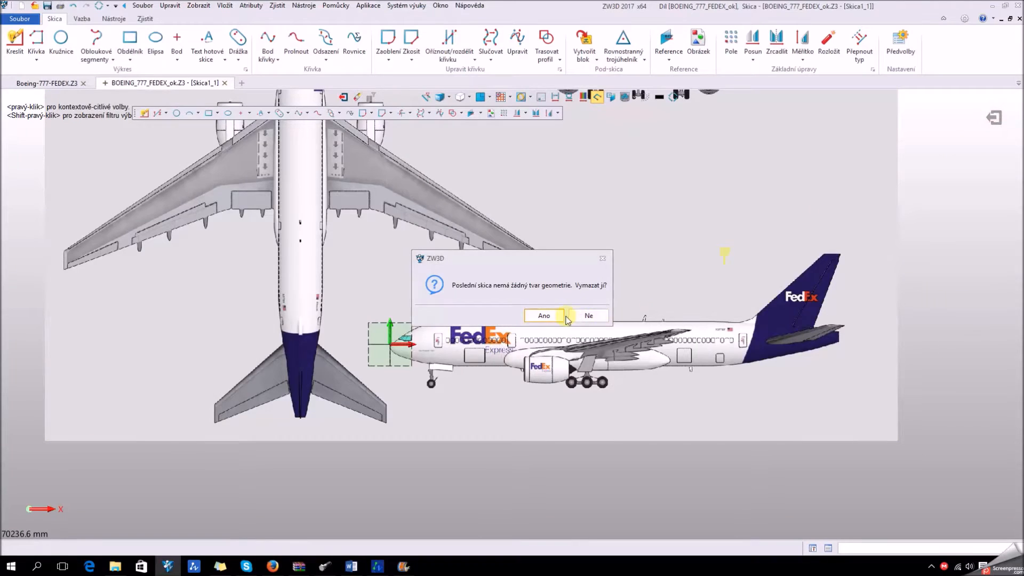
{"action": "left_click", "coordinate": [589, 316]}
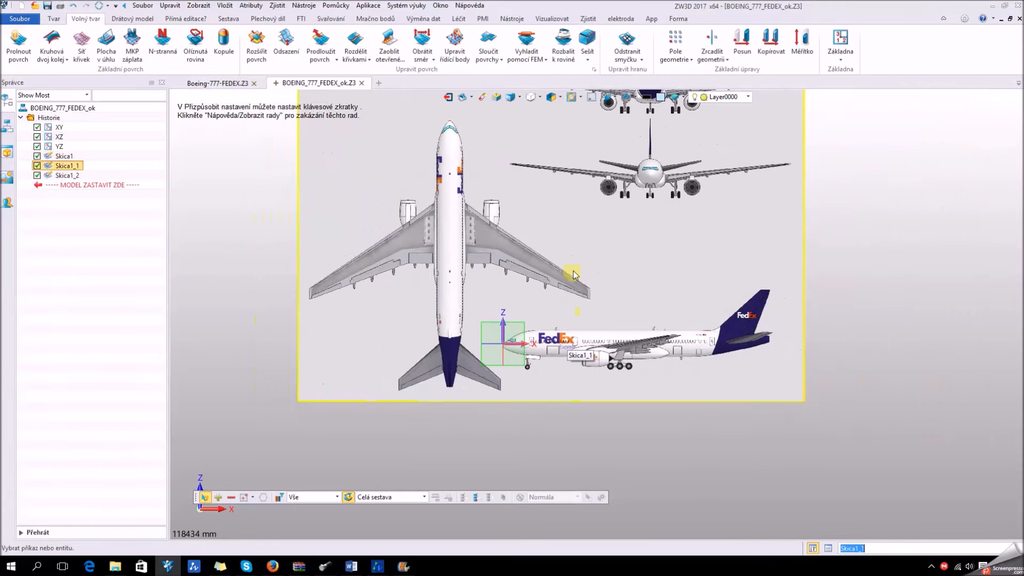
- Reattach sketch Skica1_2 to the YZ plane with its up direction along the Z axis (0,0,1)
{"action": "mouse_move", "coordinate": [494, 290]}
{"action": "right_mouse_down"}
{"action": "mouse_move", "coordinate": [425, 313]}
{"action": "mouse_move", "coordinate": [445, 318]}
{"action": "right_mouse_up"}
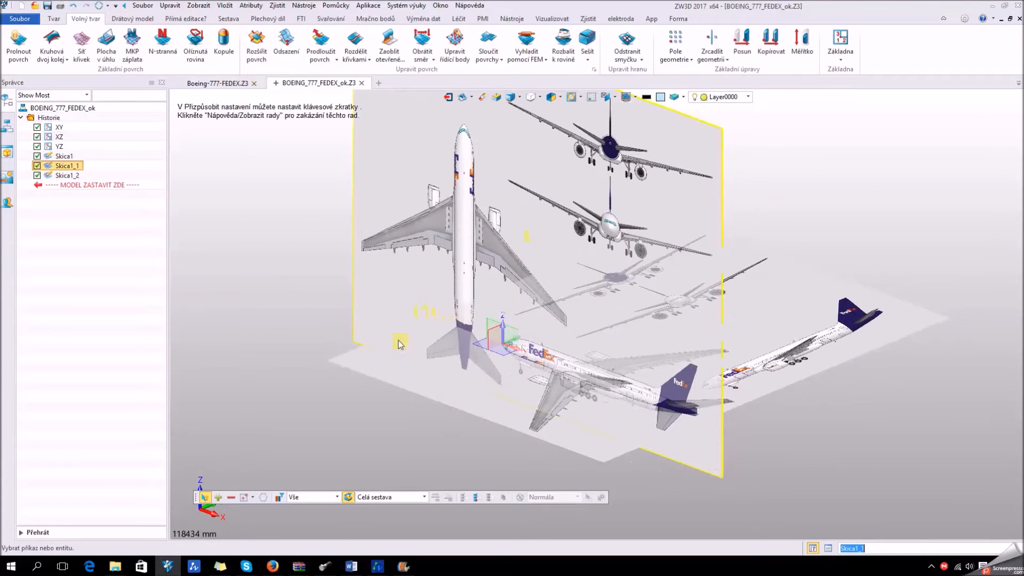
{"action": "left_click", "coordinate": [63, 177]}
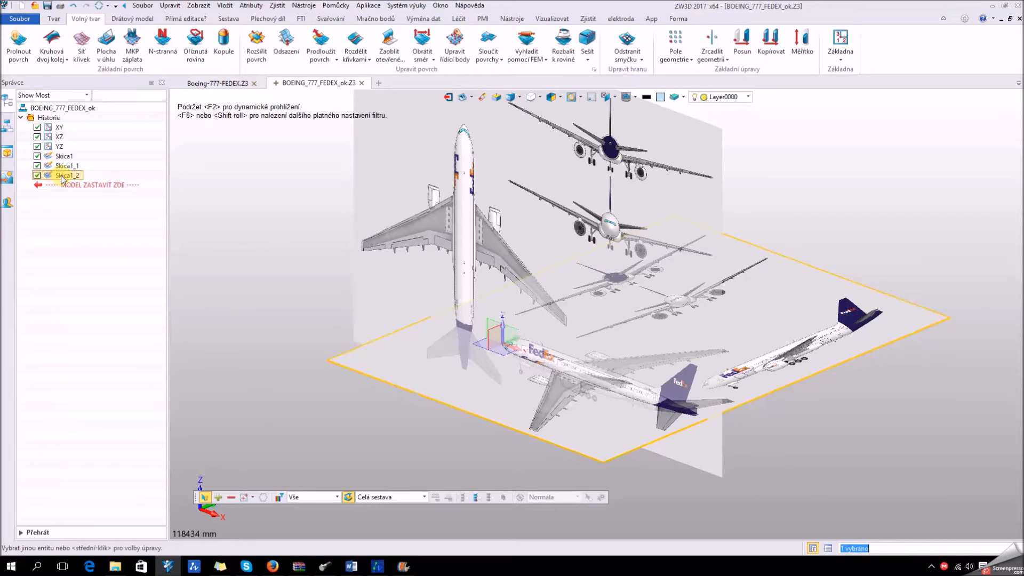
{"action": "right_click", "coordinate": [62, 177]}
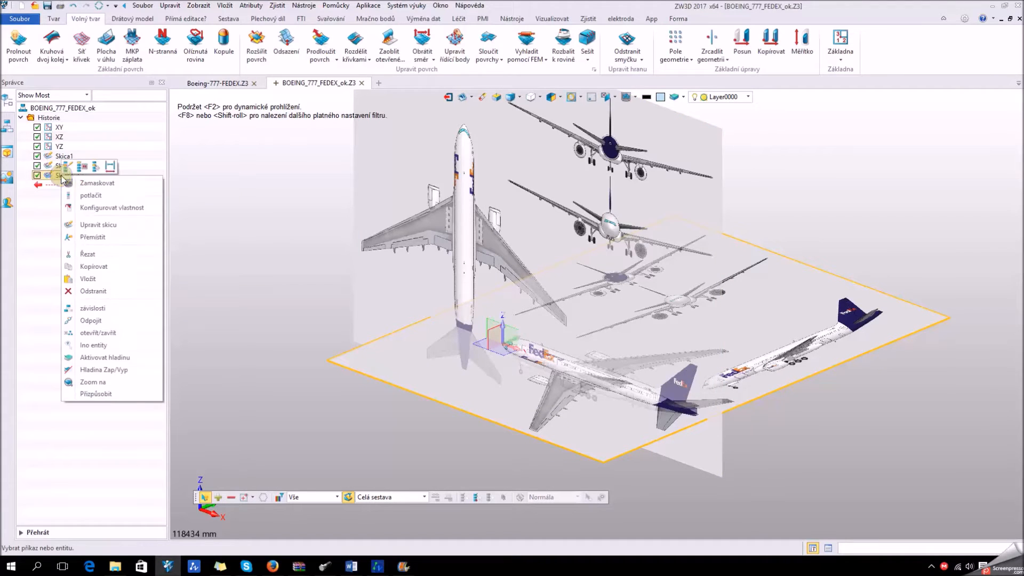
{"action": "left_click", "coordinate": [84, 235]}
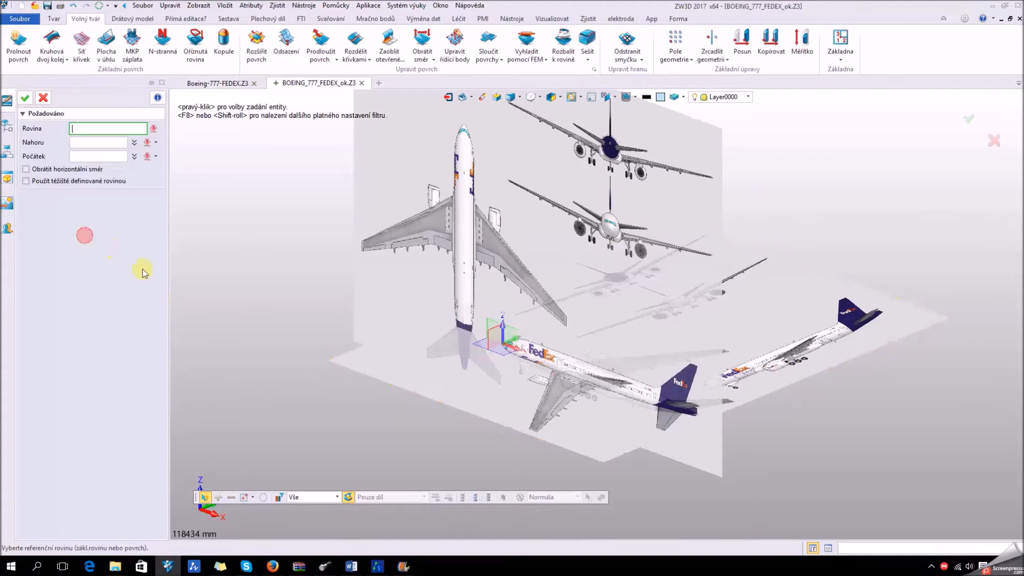
{"action": "left_click", "coordinate": [491, 335]}
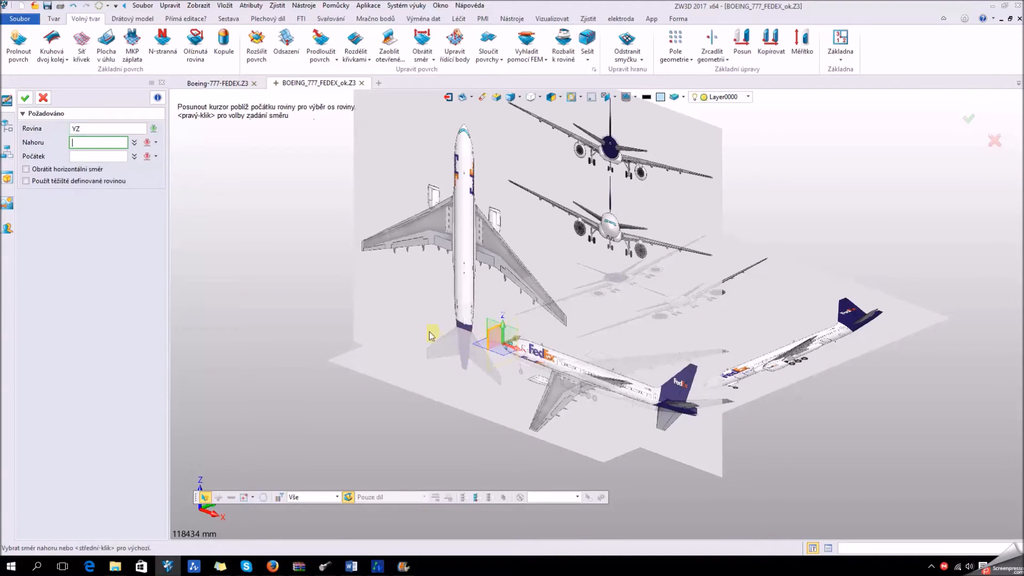
{"action": "left_click", "coordinate": [505, 329]}
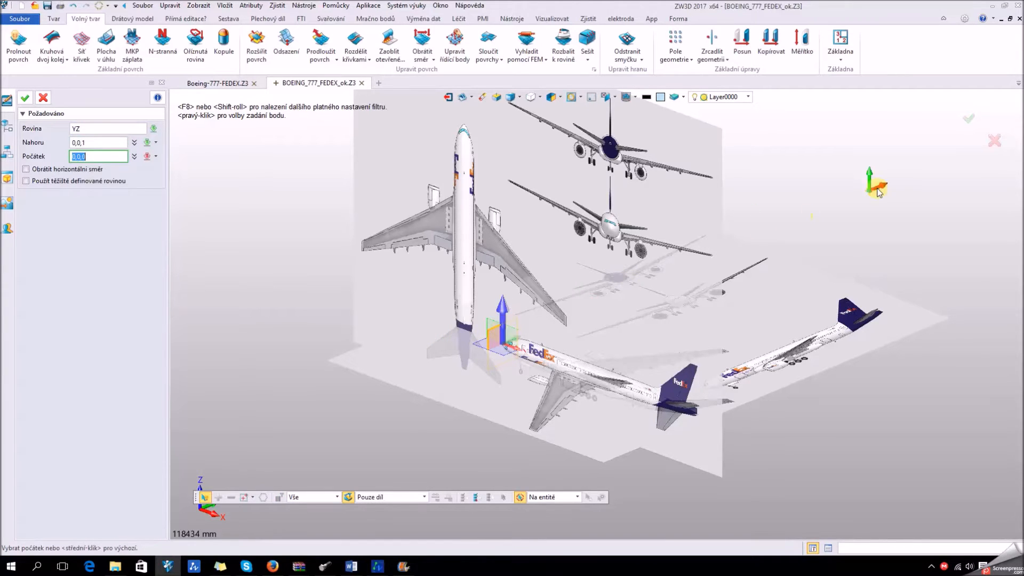
{"action": "middle_click_drag", "start_coordinate": [583, 366], "coordinate": [527, 410]}
- Open sketch Skica1_2 for editing and view it square to its plane
{"action": "double_click", "coordinate": [661, 147]}
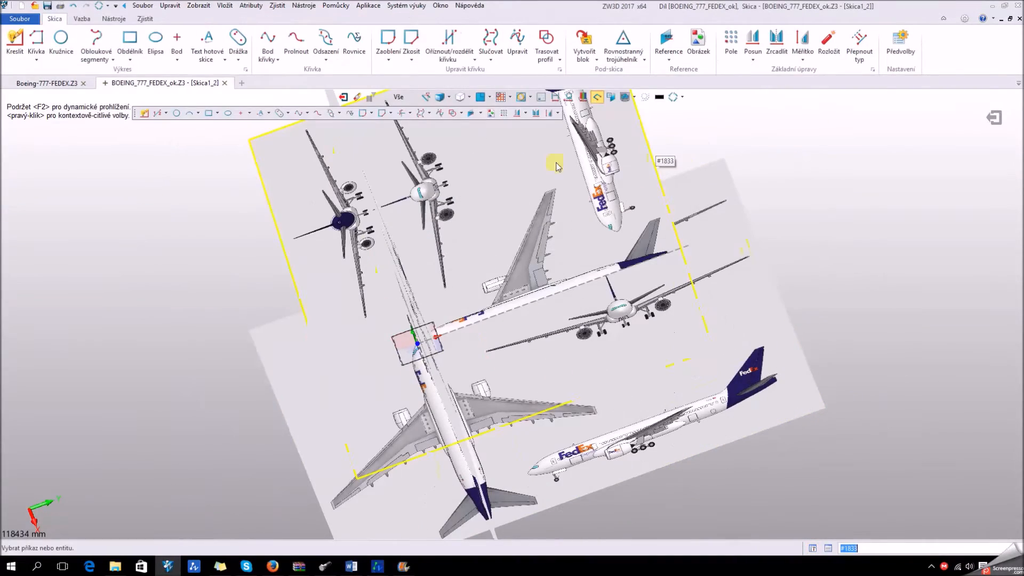
{"action": "left_click", "coordinate": [480, 98]}
{"action": "scroll", "coordinate": [473, 294], "scroll_direction": "down", "scroll_amount": 3}
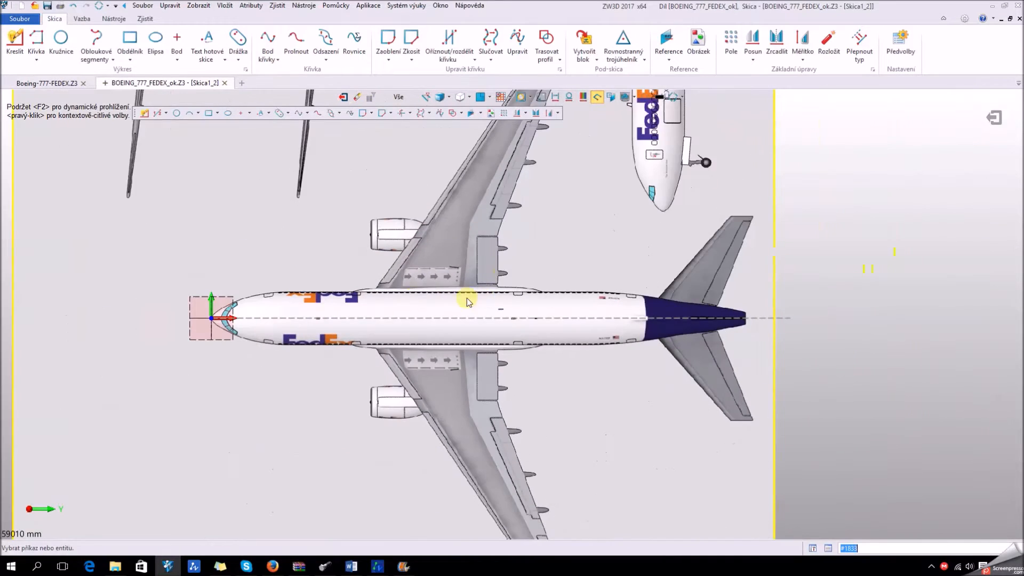
{"action": "middle_click_drag", "start_coordinate": [403, 300], "coordinate": [541, 325]}
{"action": "scroll", "coordinate": [330, 341], "scroll_direction": "up", "scroll_amount": 6}
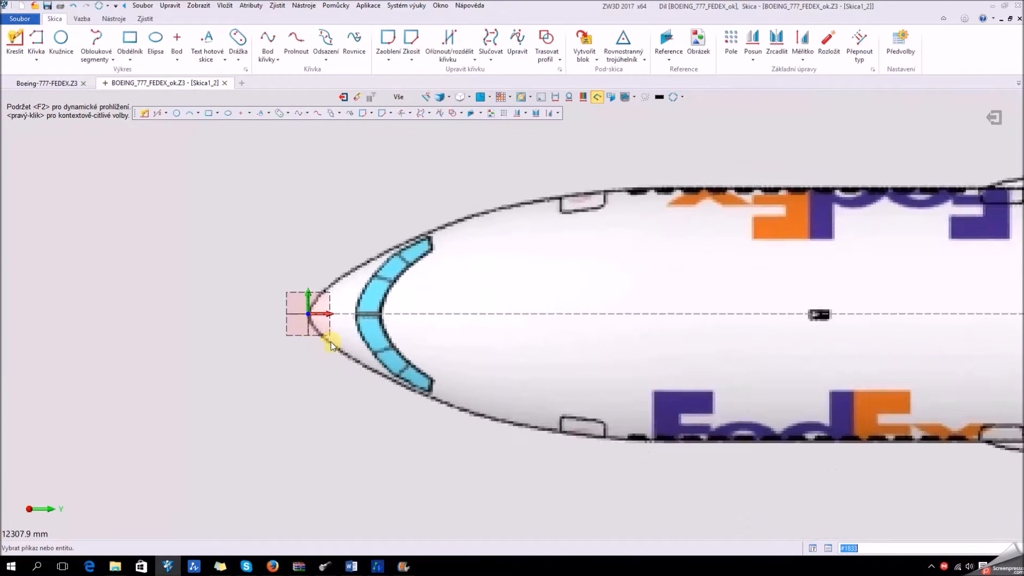
{"action": "scroll", "coordinate": [321, 349], "scroll_direction": "down", "scroll_amount": 3}
{"action": "scroll", "coordinate": [321, 348], "scroll_direction": "down", "scroll_amount": 6}
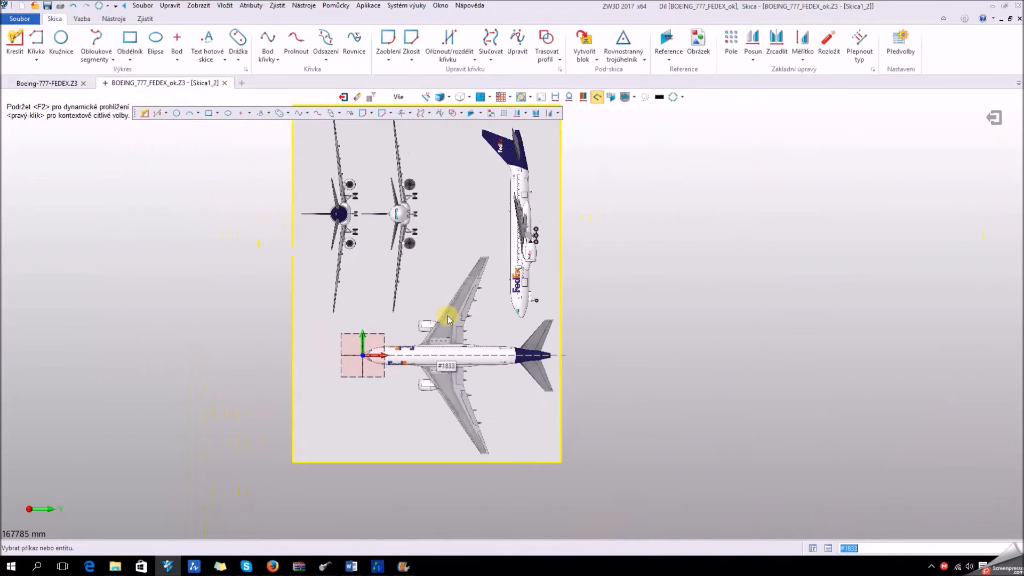
- Rotate the reference image by -90 degrees about the sketch origin, moving the original instead of copying it
{"action": "left_click", "coordinate": [505, 304]}
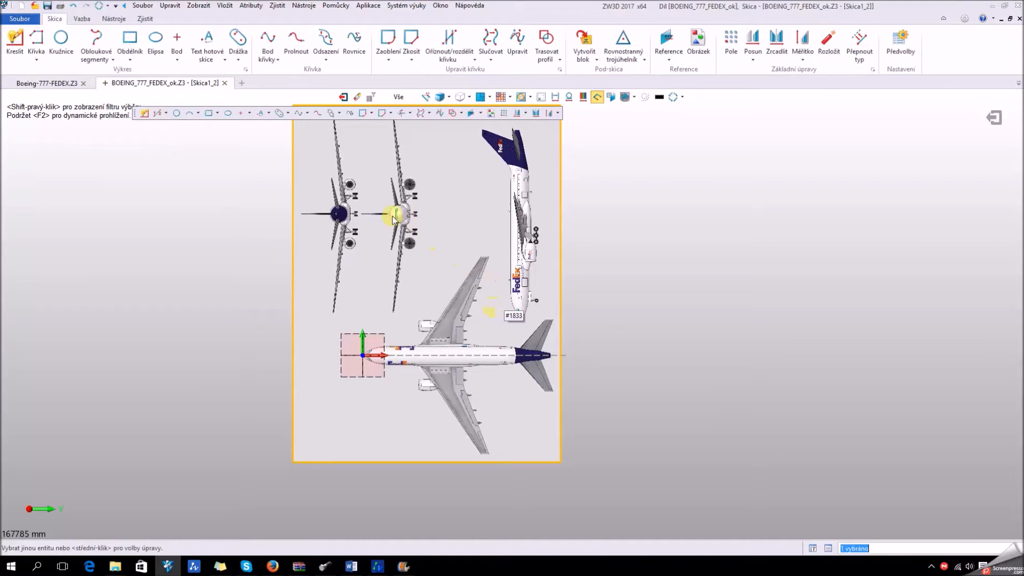
{"action": "left_click", "coordinate": [752, 59]}
{"action": "left_click", "coordinate": [777, 112]}
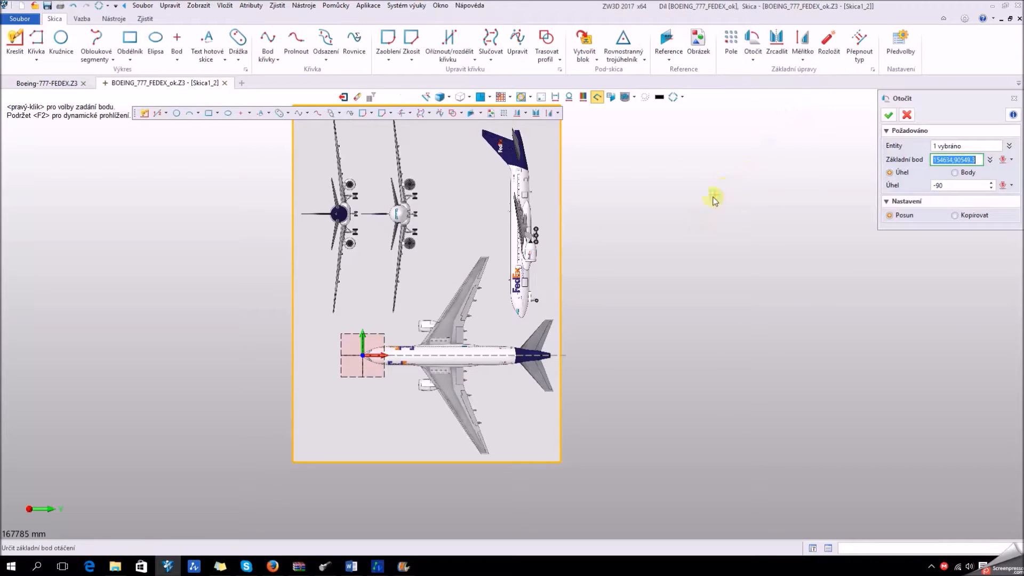
{"action": "left_click", "coordinate": [937, 185]}
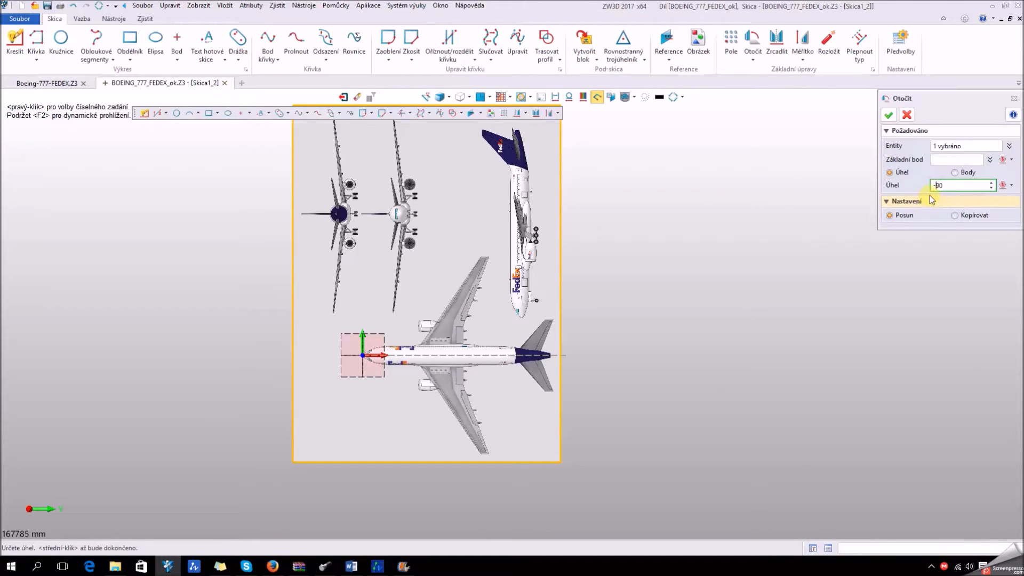
{"action": "middle_click_drag", "start_coordinate": [661, 280], "coordinate": [645, 342]}
{"action": "scroll", "coordinate": [649, 313], "scroll_direction": "down", "scroll_amount": 4}
{"action": "scroll", "coordinate": [649, 312], "scroll_direction": "up", "scroll_amount": 4}
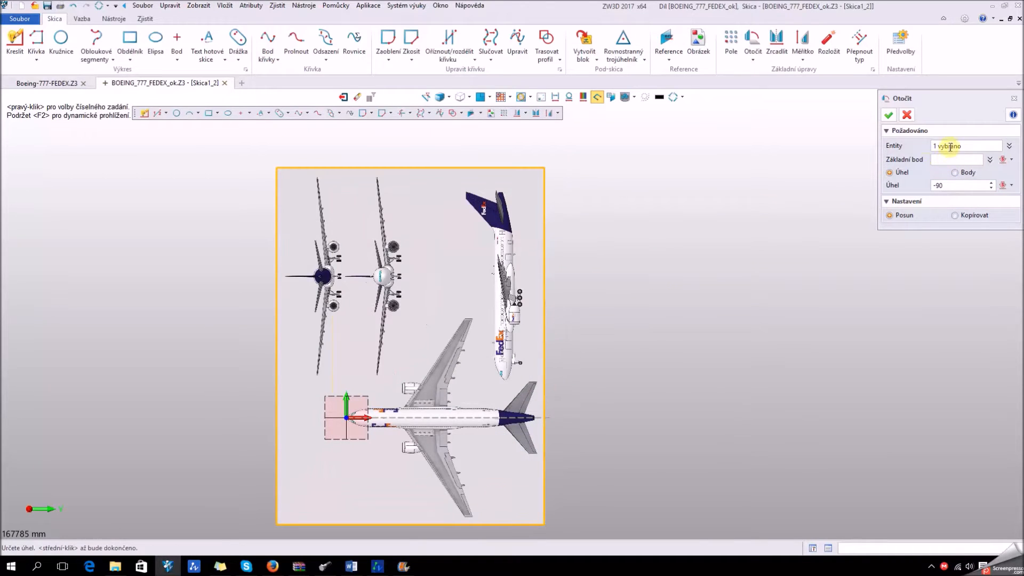
{"action": "left_click", "coordinate": [941, 160]}
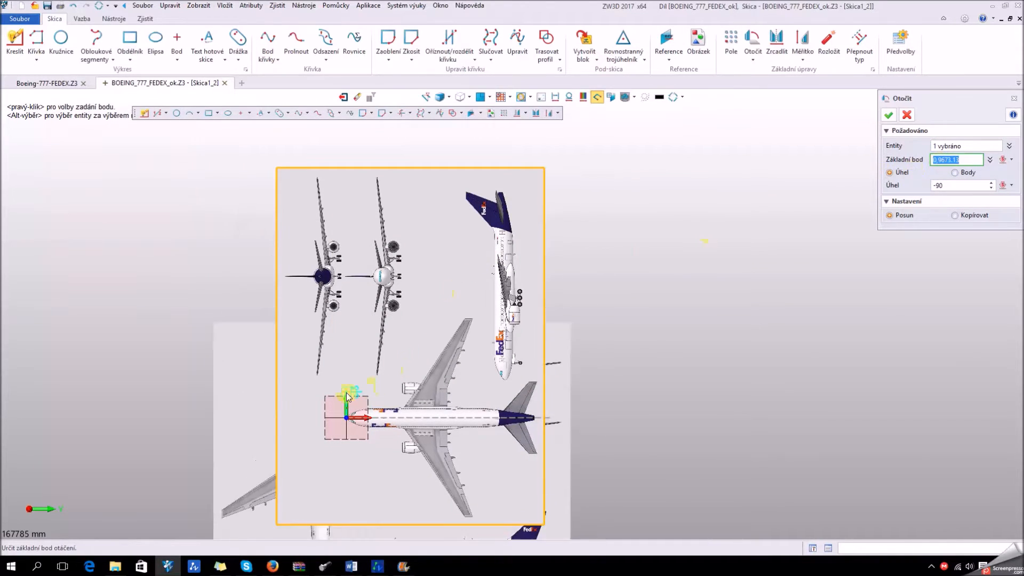
{"action": "left_click", "coordinate": [346, 418]}
{"action": "left_click", "coordinate": [888, 115]}
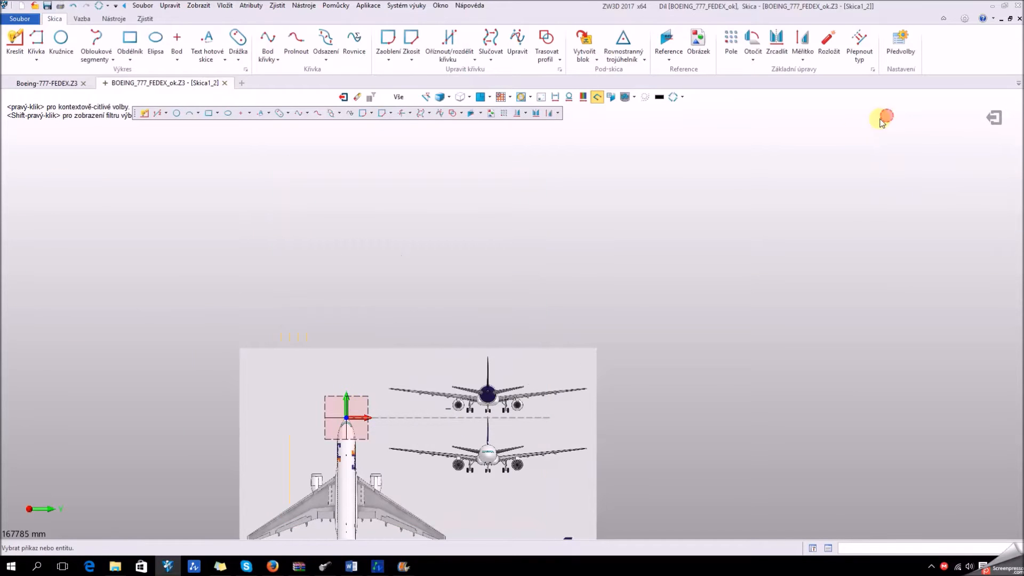
{"action": "scroll", "coordinate": [549, 272], "scroll_direction": "up", "scroll_amount": 5}
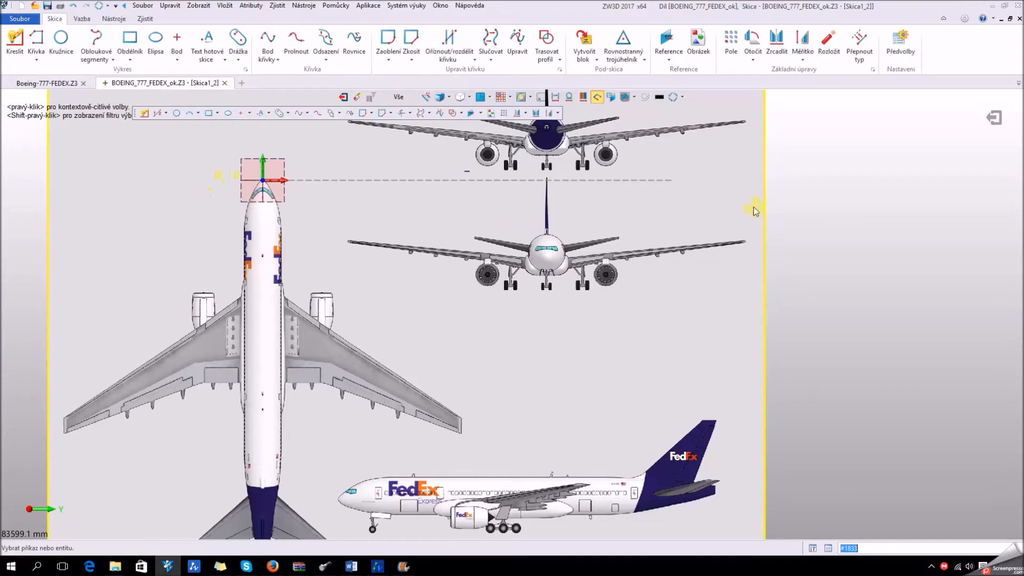
{"action": "left_click", "coordinate": [606, 262]}
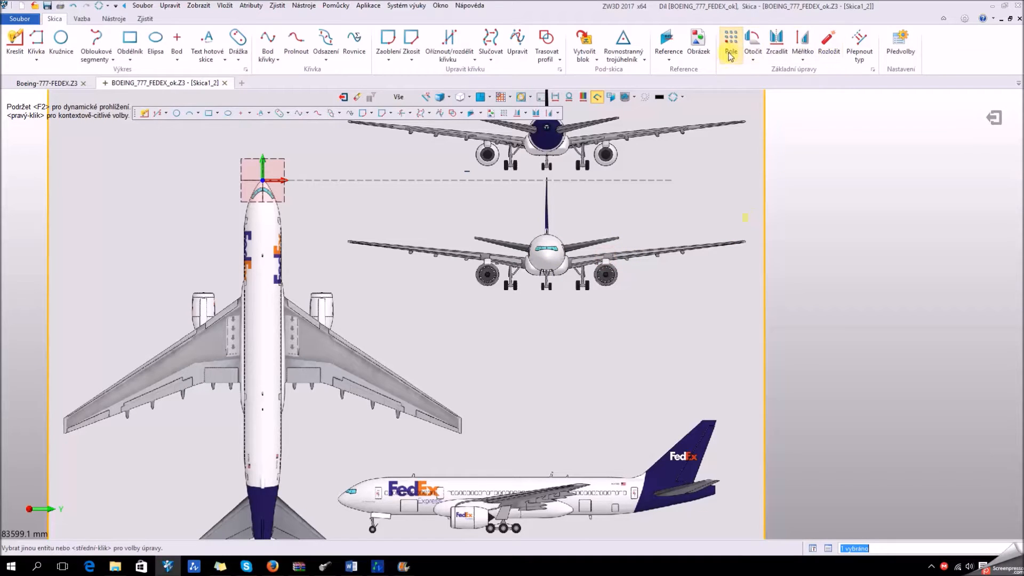
{"action": "left_click", "coordinate": [776, 51]}
{"action": "left_click", "coordinate": [809, 57]}
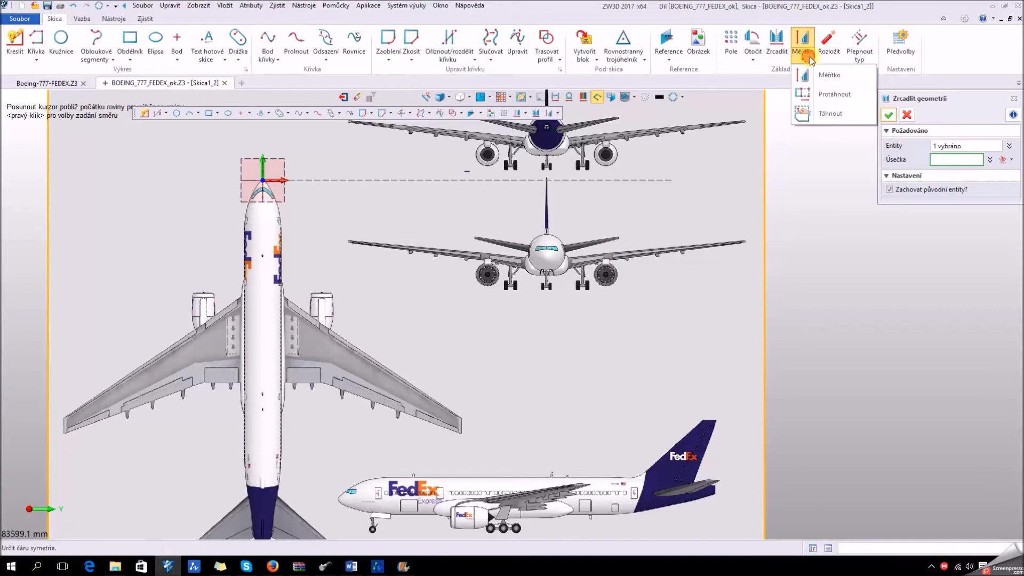
{"action": "left_click", "coordinate": [1013, 98]}
- Move the reference image from a point on the front view's nose to the sketch origin (0,0)
{"action": "left_click", "coordinate": [752, 58]}
{"action": "left_click", "coordinate": [774, 70]}
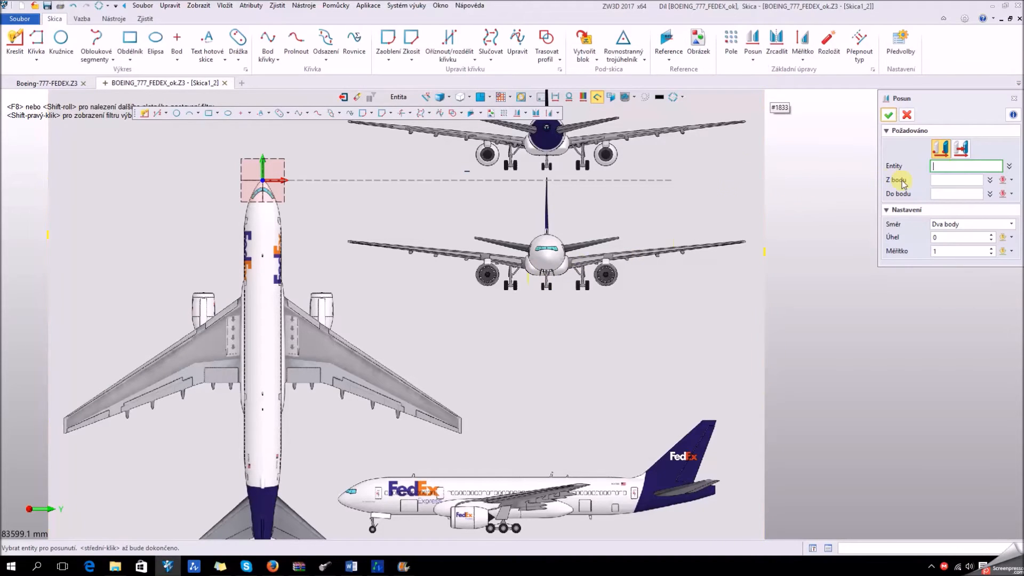
{"action": "left_click", "coordinate": [622, 264]}
{"action": "left_click", "coordinate": [945, 179]}
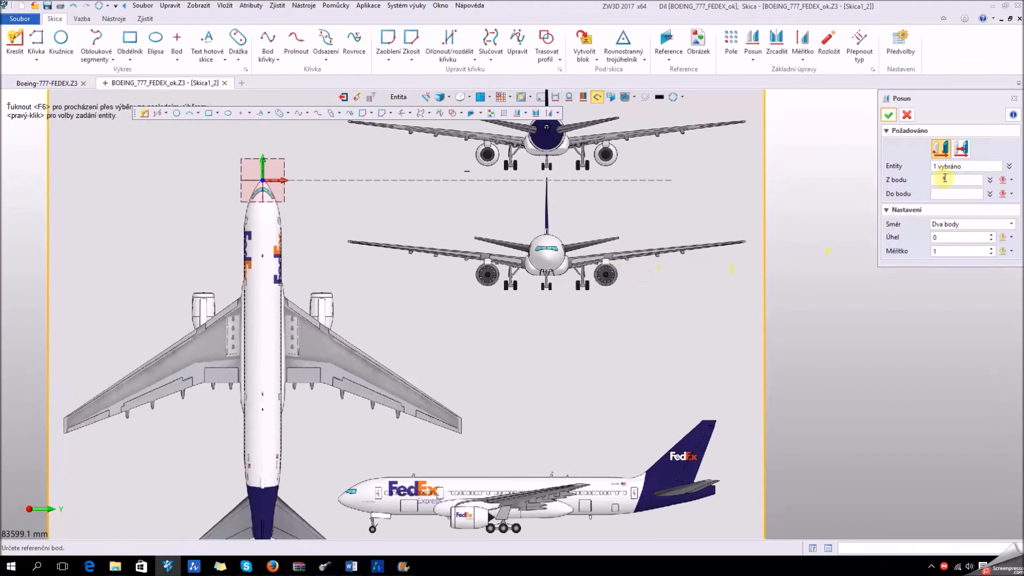
{"action": "left_click", "coordinate": [548, 258]}
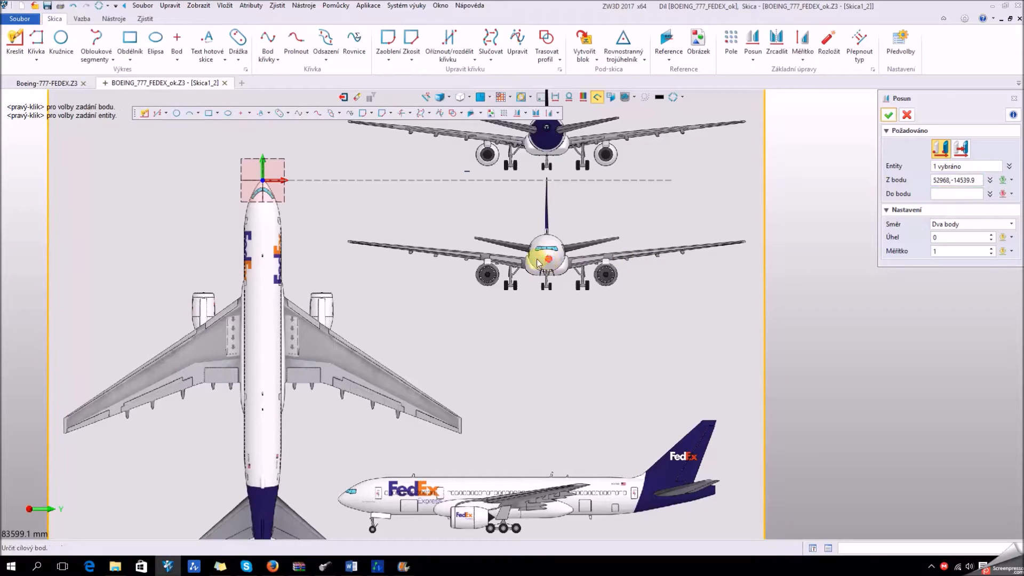
{"action": "left_click", "coordinate": [263, 180]}
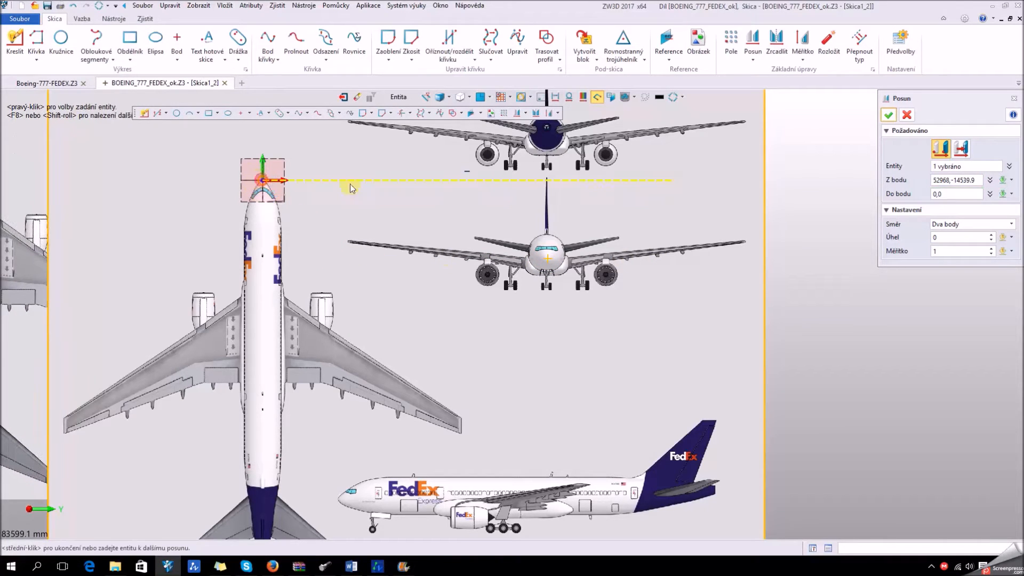
{"action": "left_click", "coordinate": [889, 115]}
- Draw a three-point circle about 6955 mm in diameter around the fuselage outline in the front view
{"action": "middle_click_drag", "start_coordinate": [195, 191], "coordinate": [360, 286]}
{"action": "scroll", "coordinate": [360, 286], "scroll_direction": "up", "scroll_amount": 3}
{"action": "scroll", "coordinate": [524, 247], "scroll_direction": "up", "scroll_amount": 3}
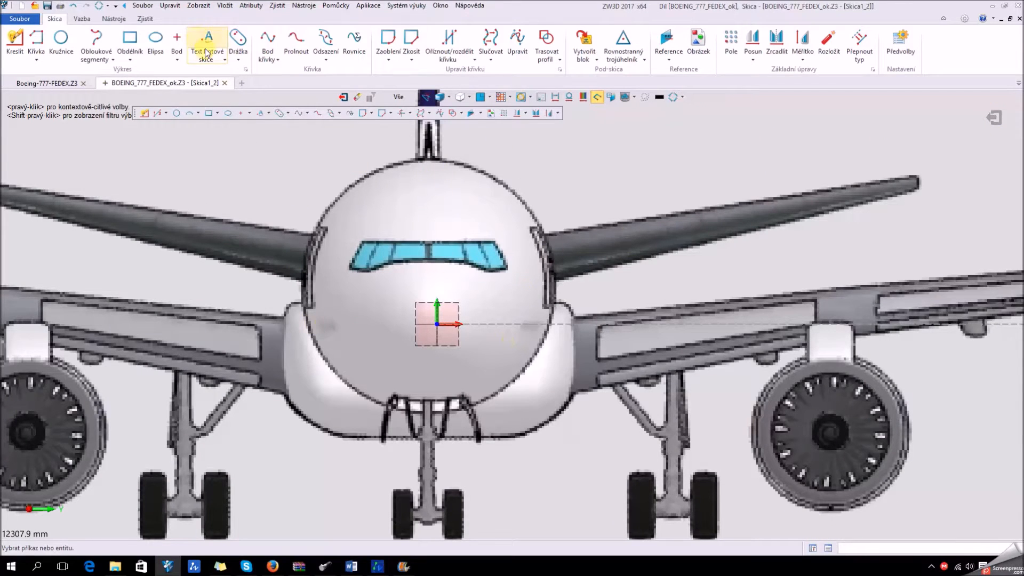
{"action": "left_click", "coordinate": [64, 43]}
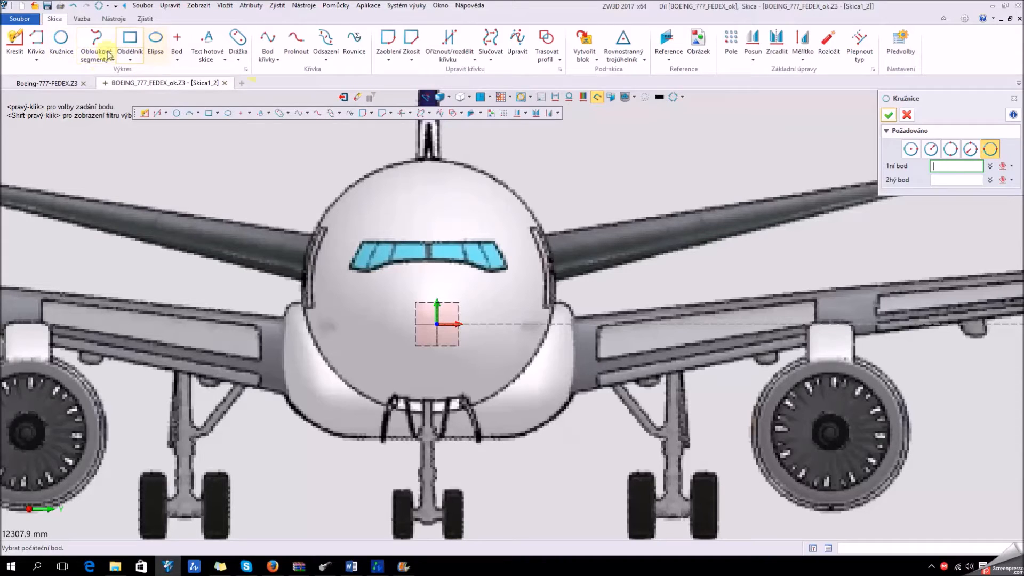
{"action": "left_click", "coordinate": [940, 166]}
{"action": "left_click", "coordinate": [951, 150]}
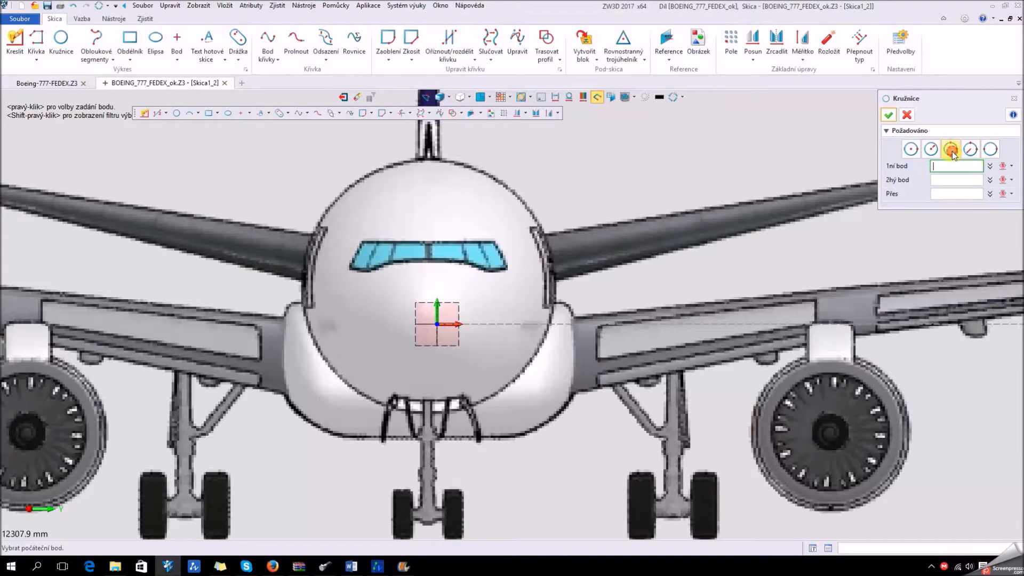
{"action": "left_click", "coordinate": [321, 219]}
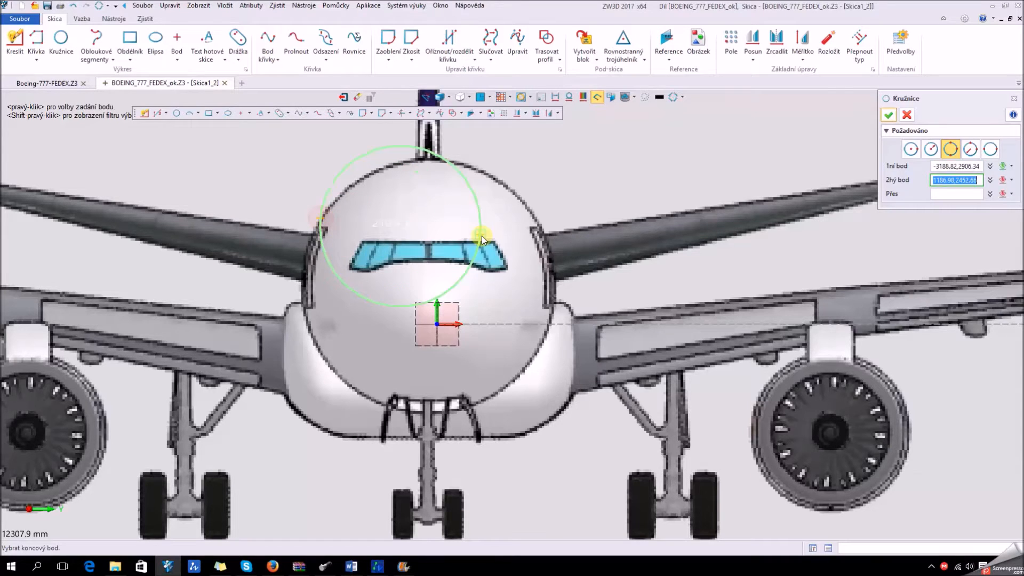
{"action": "left_click", "coordinate": [534, 355]}
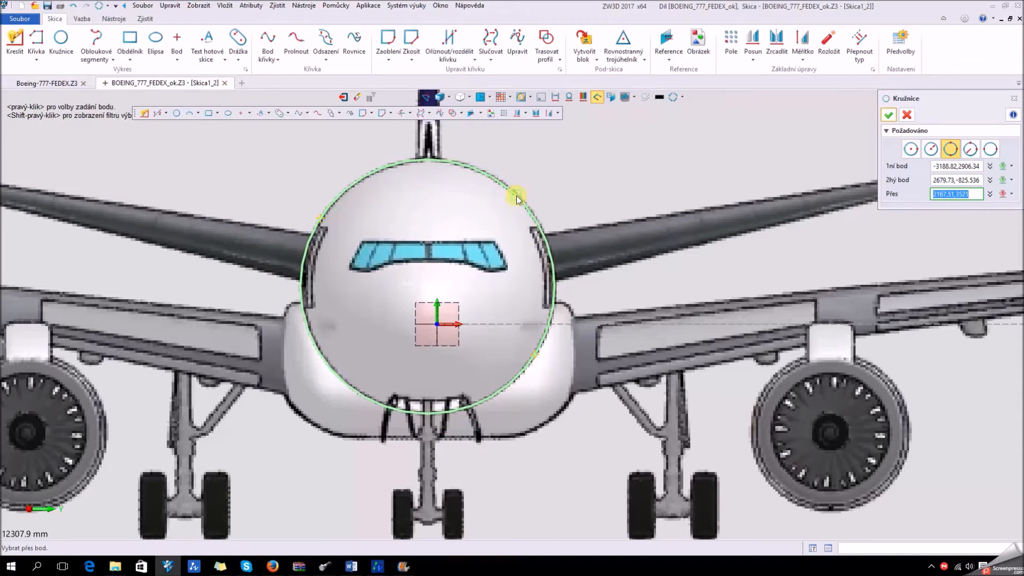
{"action": "left_click", "coordinate": [517, 196]}
{"action": "left_click", "coordinate": [888, 116]}
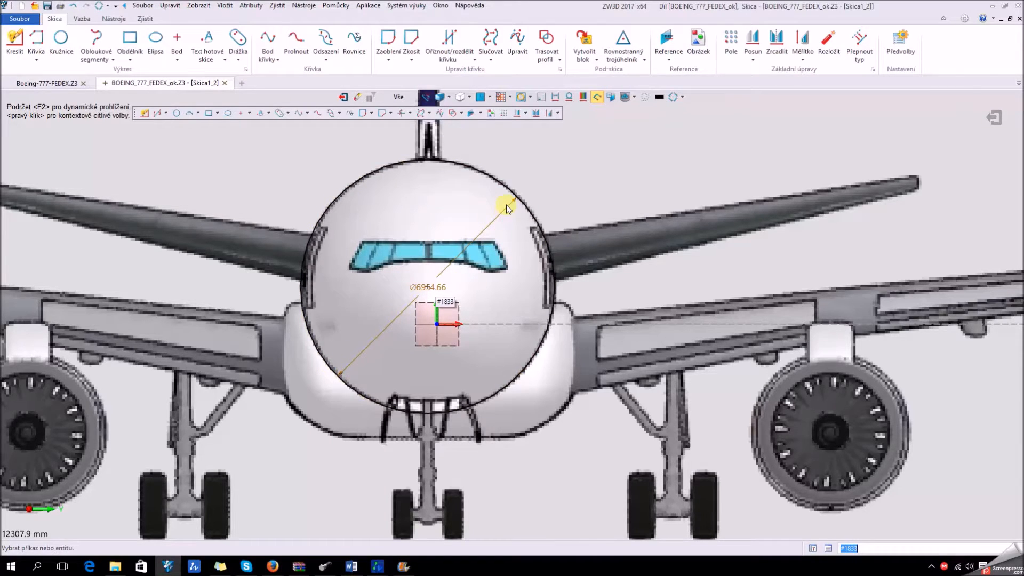
- Set the fuselage circle's diameter to 6900 mm
{"action": "scroll", "coordinate": [504, 207], "scroll_direction": "up", "scroll_amount": 3}
{"action": "left_click", "coordinate": [484, 225]}
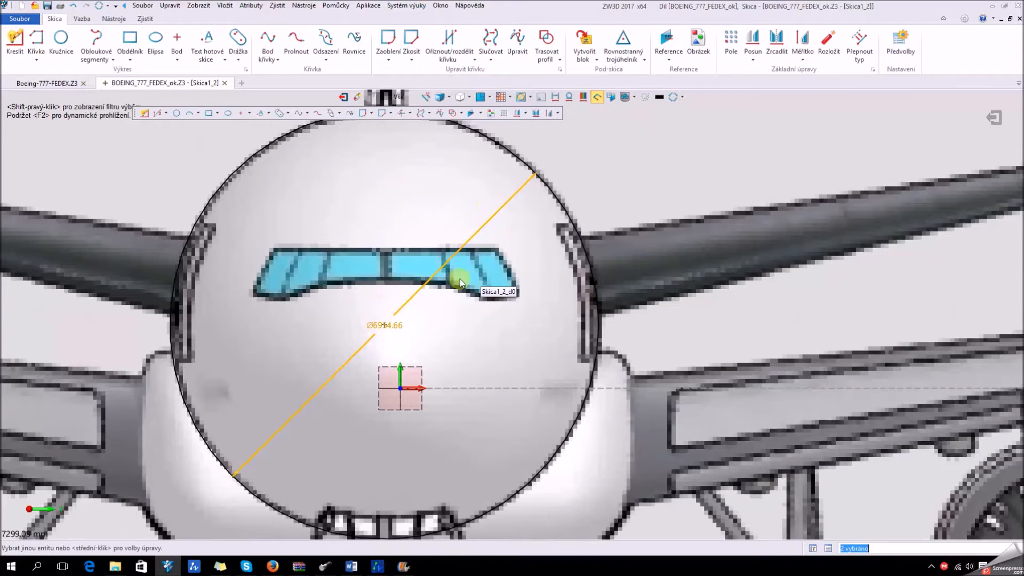
{"action": "middle_click", "coordinate": [378, 330]}
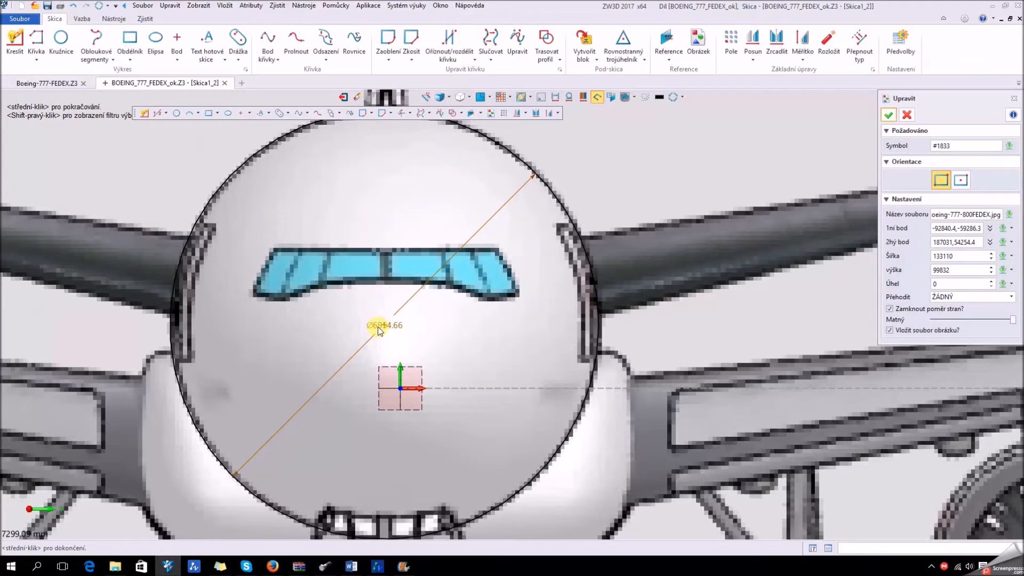
{"action": "middle_click", "coordinate": [379, 330]}
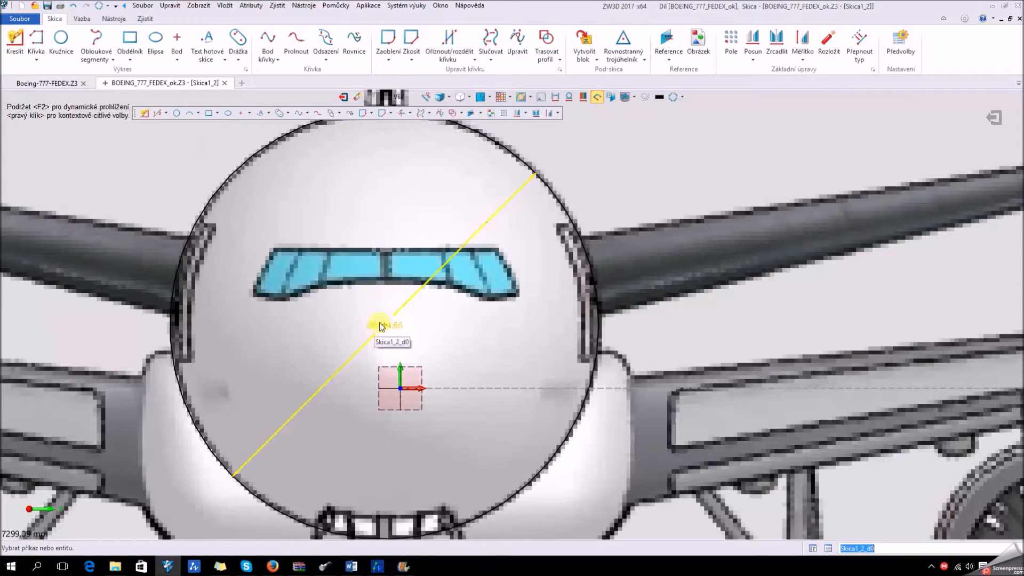
{"action": "double_click", "coordinate": [413, 296]}
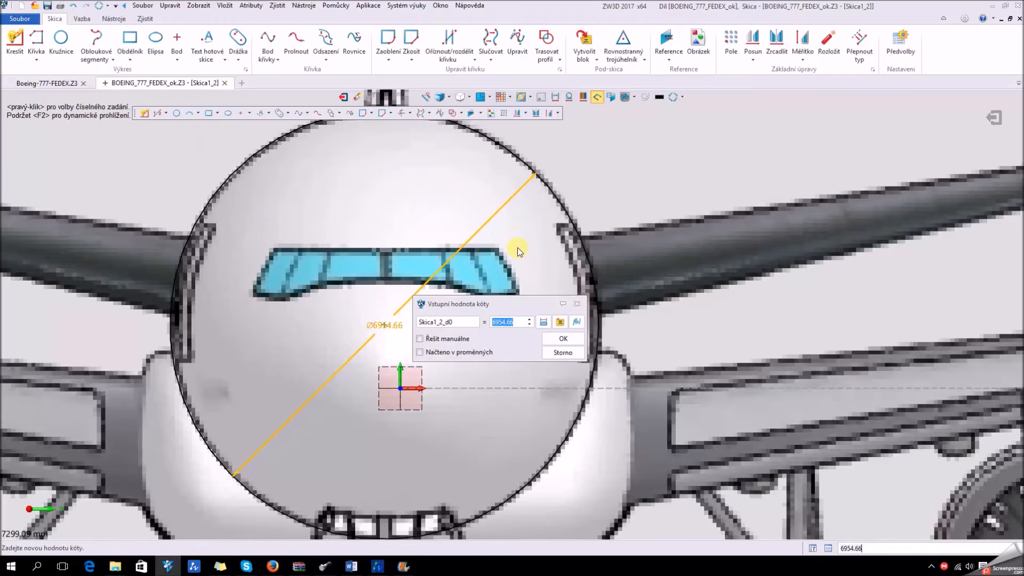
{"action": "type", "text": "6900"}
{"action": "key", "text": "Return"}
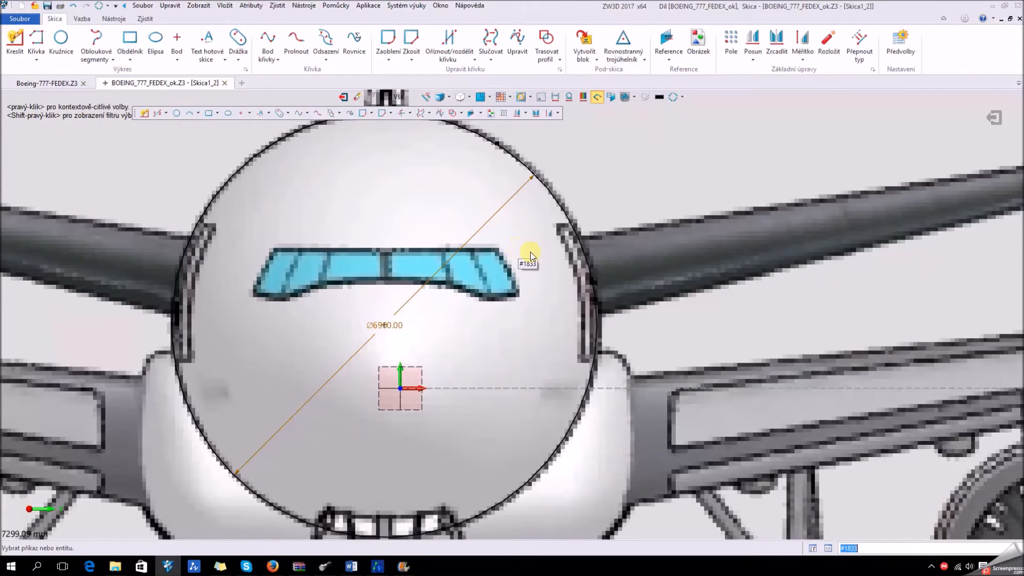
- Move the reference image and fuselage circle together from the circle's centre to the sketch origin (0,0)
{"action": "scroll", "coordinate": [518, 242], "scroll_direction": "down", "scroll_amount": 2}
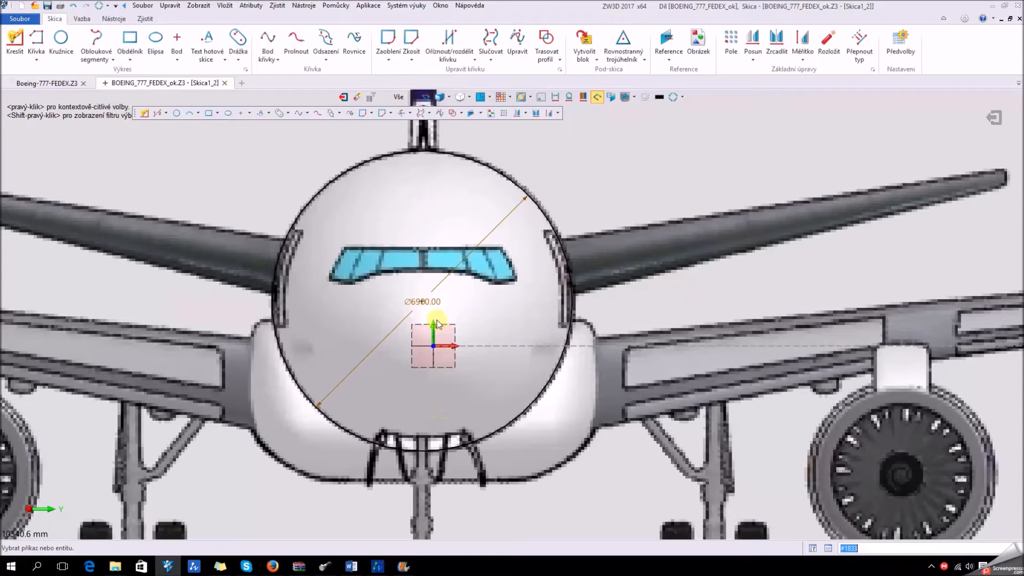
{"action": "scroll", "coordinate": [446, 344], "scroll_direction": "up", "scroll_amount": 2}
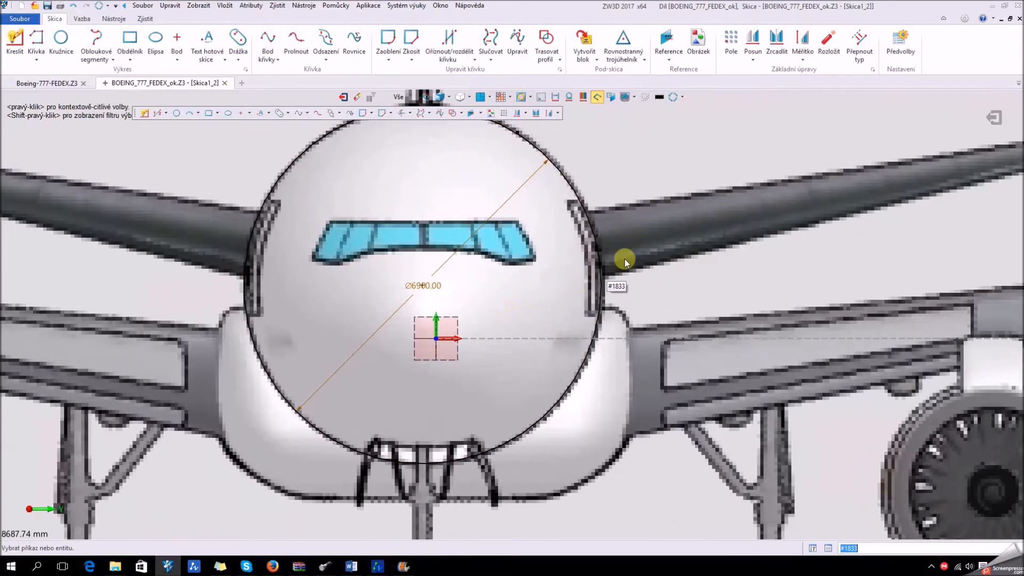
{"action": "scroll", "coordinate": [629, 243], "scroll_direction": "down", "scroll_amount": 3}
{"action": "left_click_drag", "start_coordinate": [730, 208], "coordinate": [587, 260]}
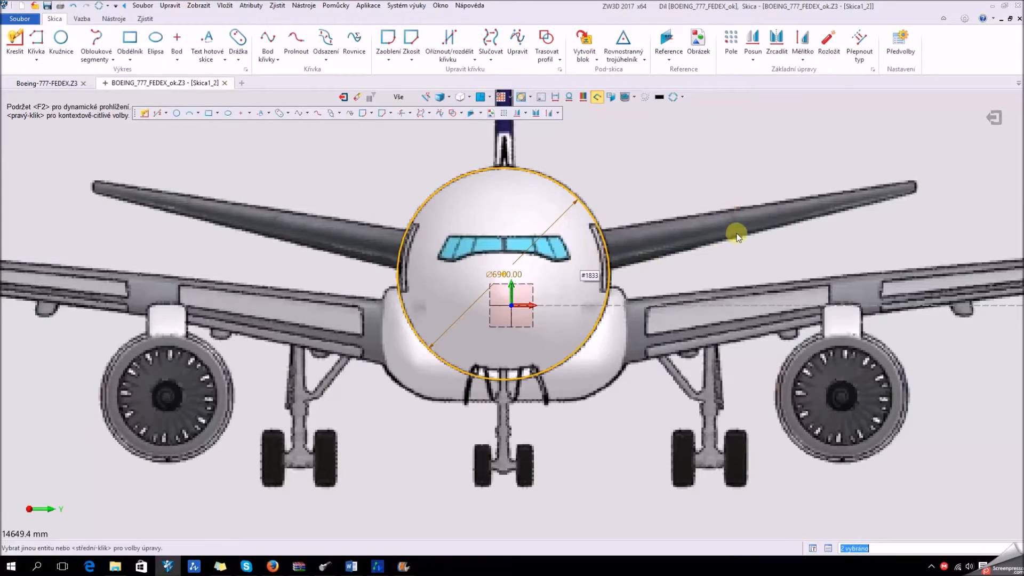
{"action": "scroll", "coordinate": [735, 235], "scroll_direction": "down", "scroll_amount": 4}
{"action": "scroll", "coordinate": [670, 268], "scroll_direction": "up", "scroll_amount": 3}
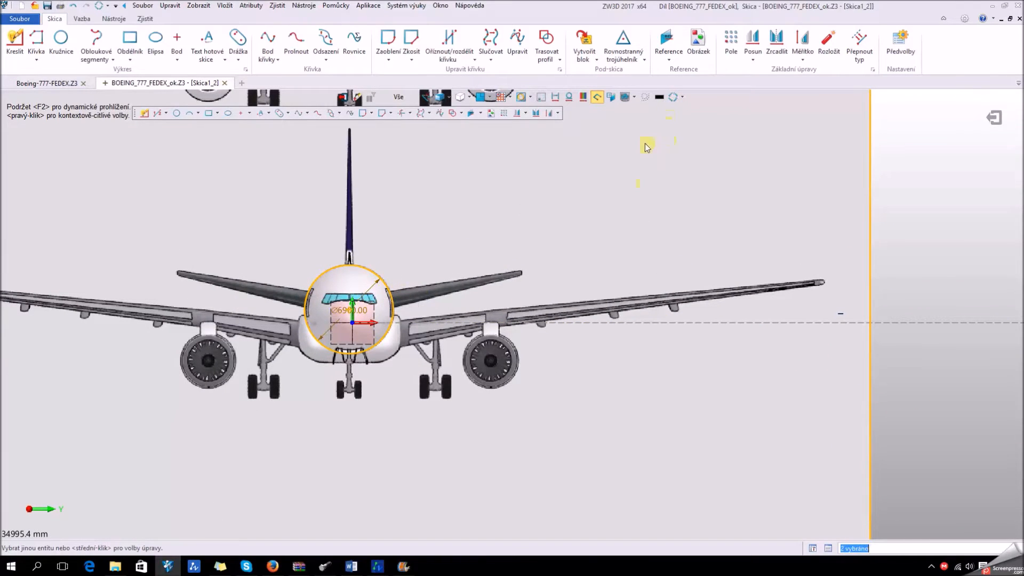
{"action": "left_click", "coordinate": [753, 42]}
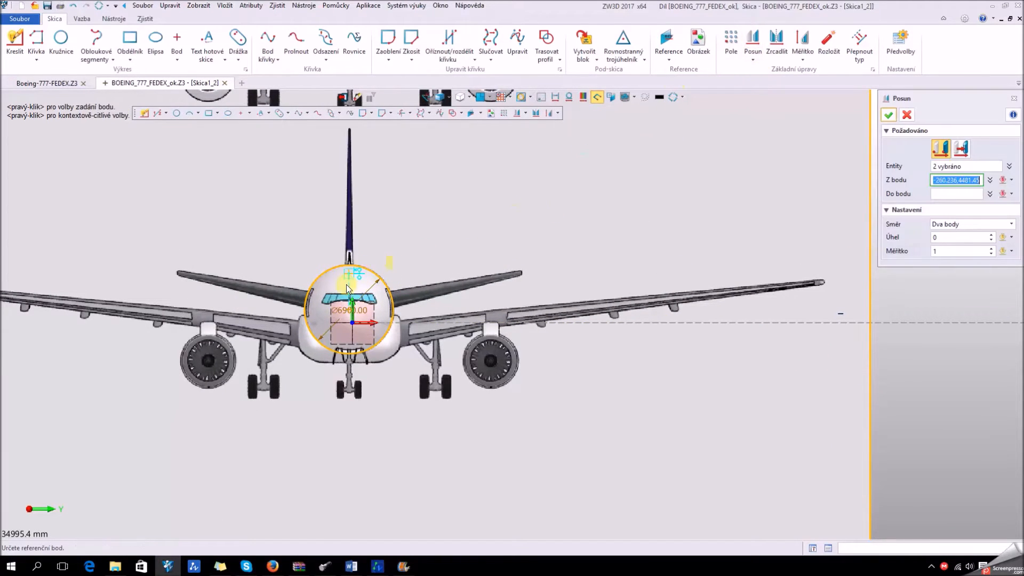
{"action": "scroll", "coordinate": [346, 299], "scroll_direction": "up", "scroll_amount": 3}
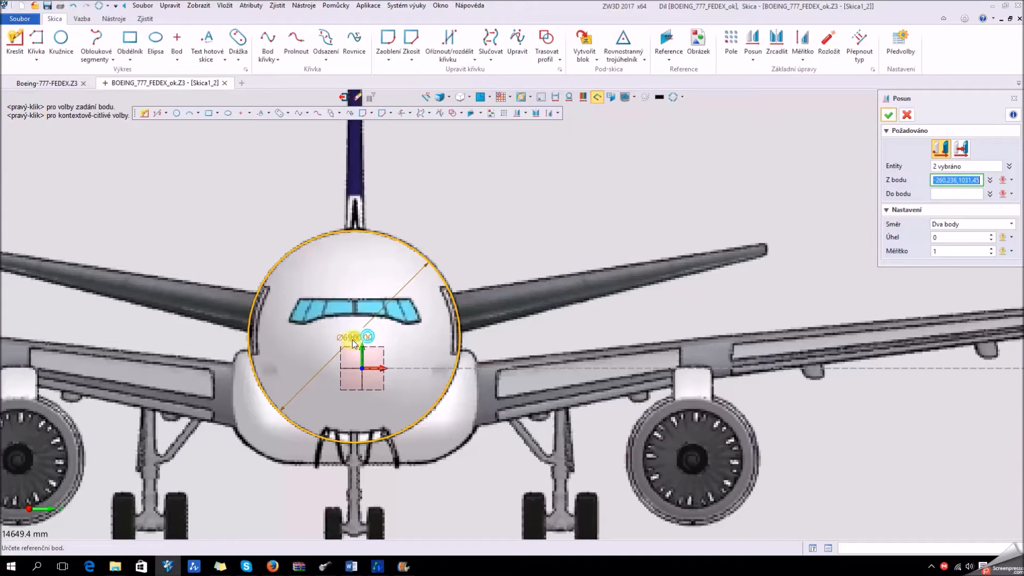
{"action": "left_click", "coordinate": [362, 368]}
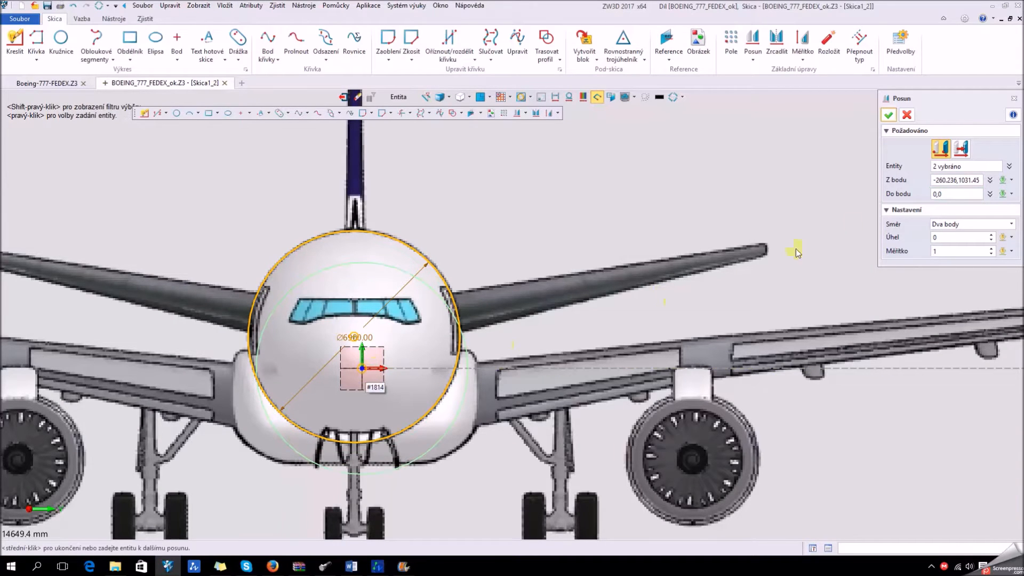
{"action": "left_click", "coordinate": [889, 115]}
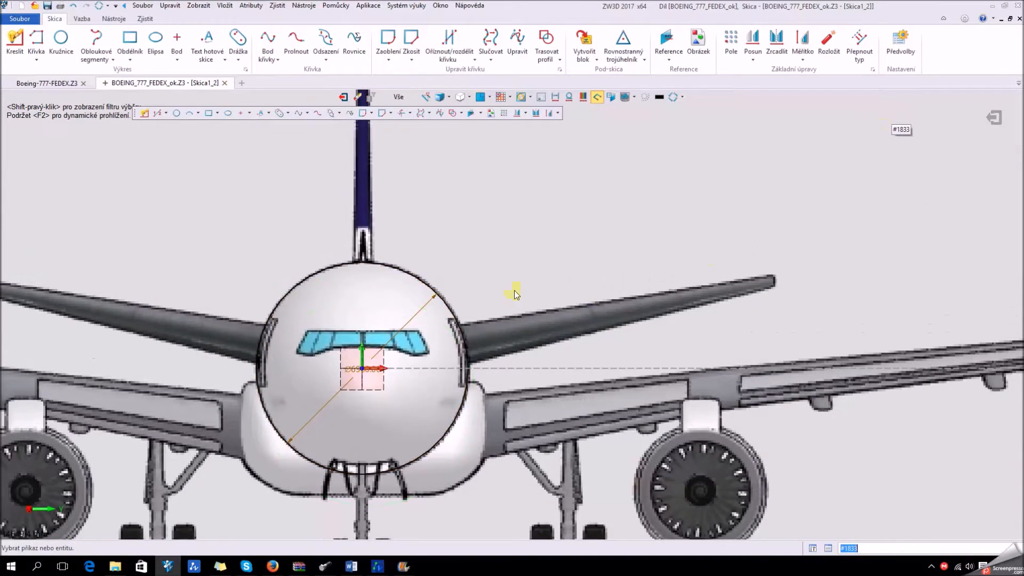
- Exit the front-view sketch and show all three reference planes in an angled 3D view
{"action": "scroll", "coordinate": [503, 295], "scroll_direction": "down", "scroll_amount": 5}
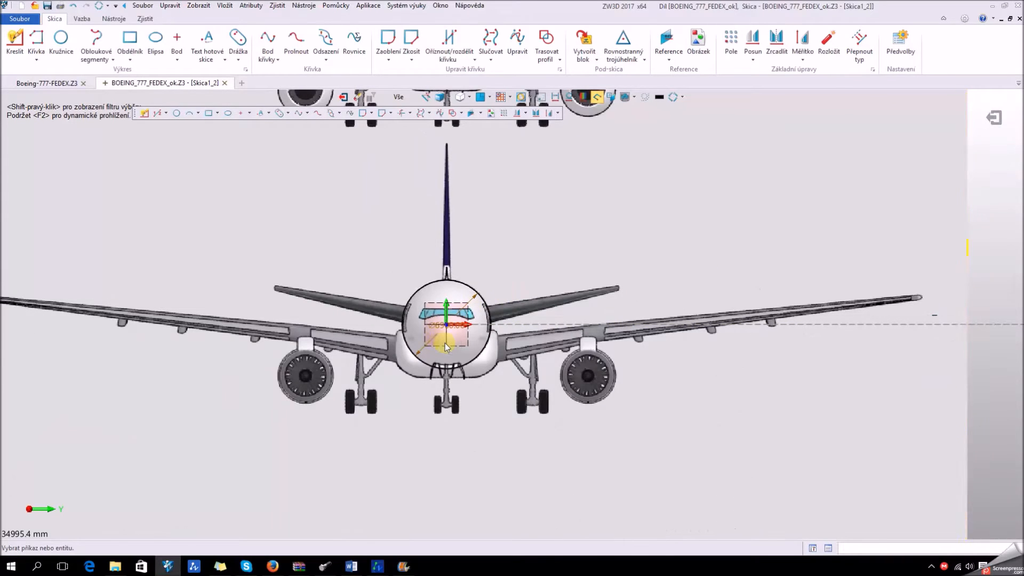
{"action": "left_click", "coordinate": [993, 118]}
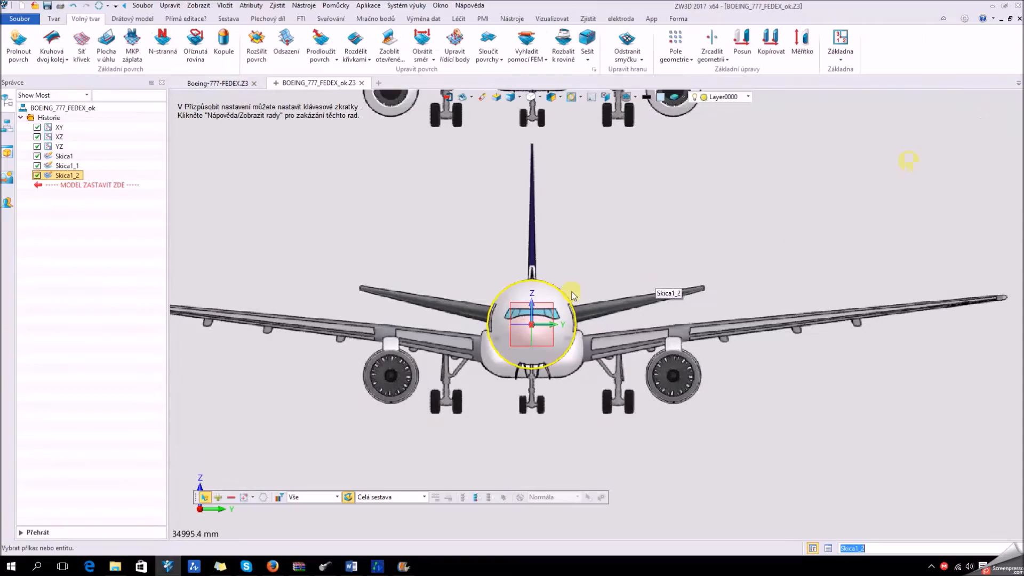
{"action": "middle_click_drag", "start_coordinate": [598, 267], "coordinate": [594, 281]}
{"action": "scroll", "coordinate": [560, 287], "scroll_direction": "down", "scroll_amount": 5}
{"action": "right_click_drag", "start_coordinate": [594, 281], "coordinate": [746, 426]}
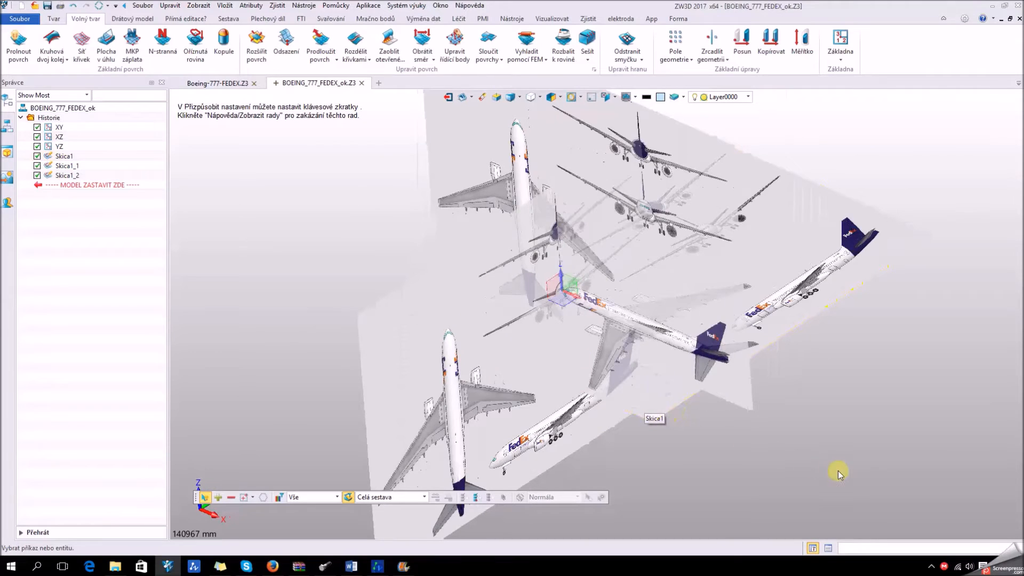
{"action": "left_click", "coordinate": [930, 566]}
{"action": "right_click", "coordinate": [917, 525]}
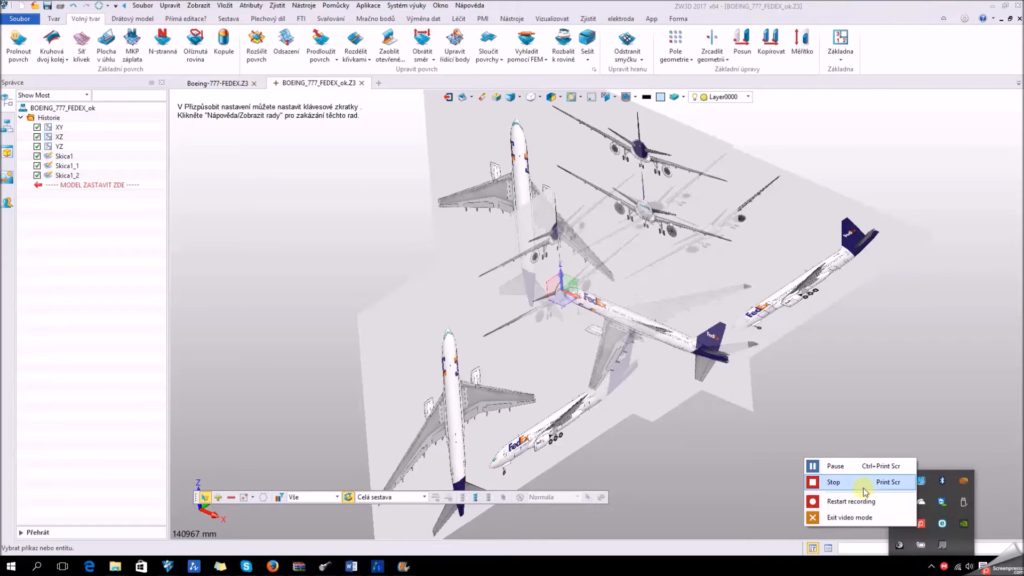
{"action": "left_click", "coordinate": [852, 470]}
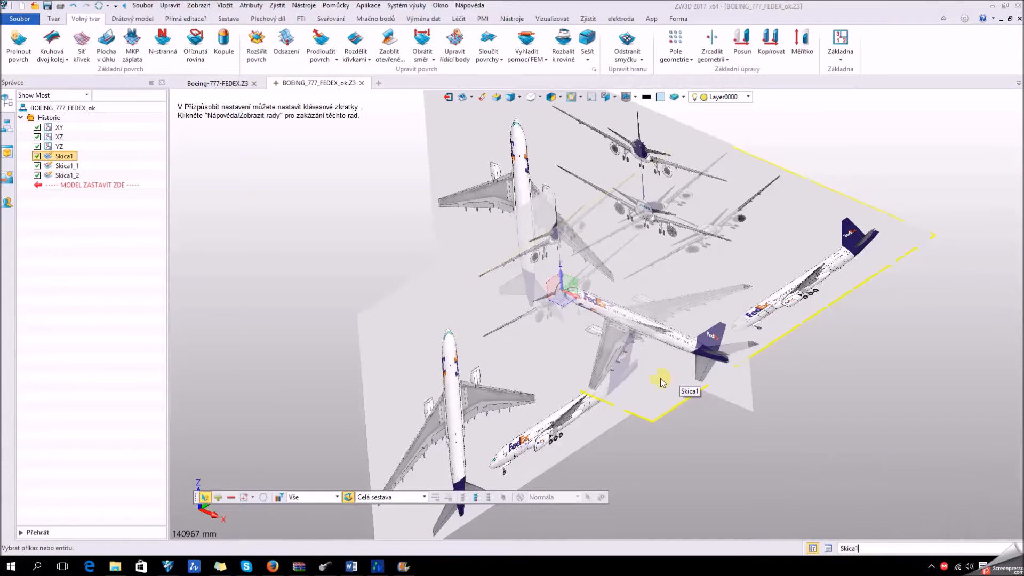
- Examine from several angles and close up how the top, side and front reference images meet at the origin
{"action": "right_click_drag", "start_coordinate": [660, 383], "coordinate": [674, 383]}
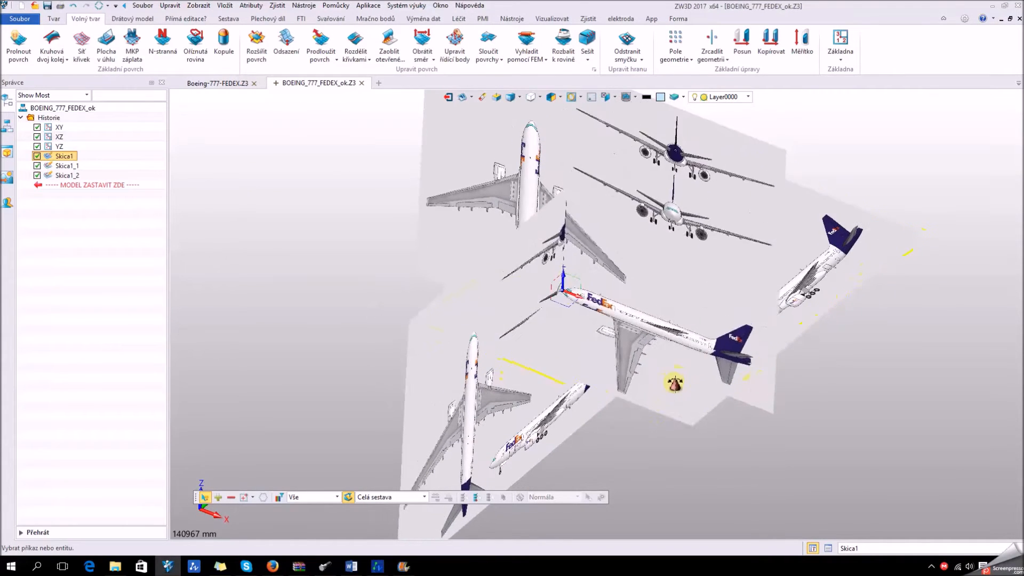
{"action": "scroll", "coordinate": [604, 308], "scroll_direction": "up", "scroll_amount": 2}
{"action": "scroll", "coordinate": [601, 309], "scroll_direction": "up", "scroll_amount": 4}
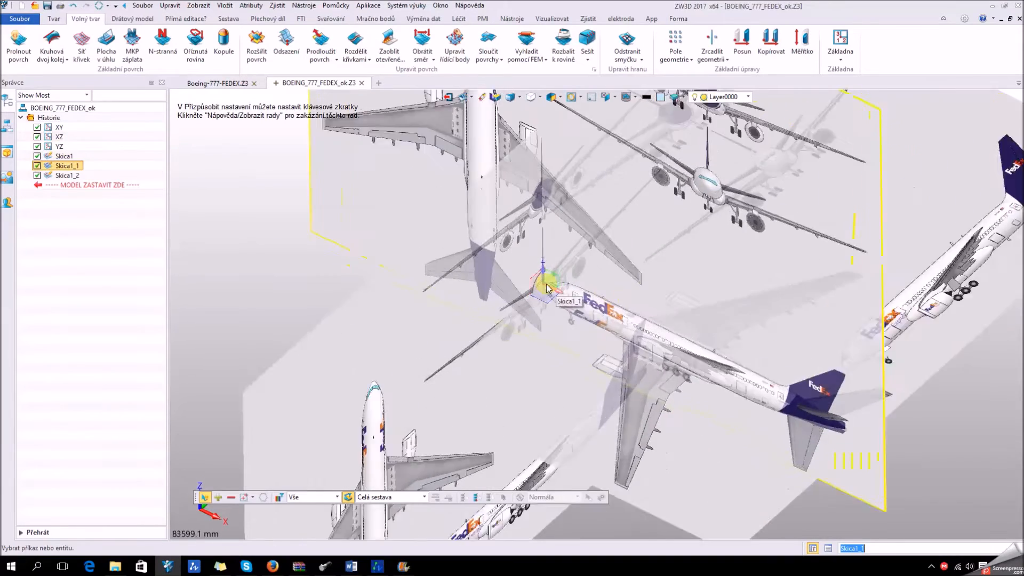
{"action": "scroll", "coordinate": [639, 326], "scroll_direction": "down", "scroll_amount": 2}
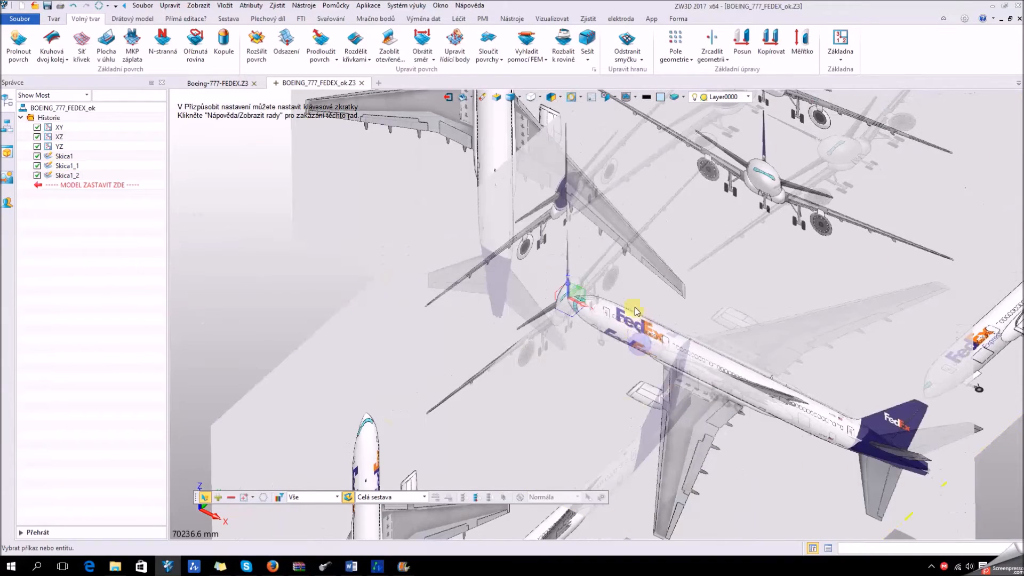
{"action": "mouse_move", "coordinate": [652, 301]}
{"action": "right_mouse_down"}
{"action": "mouse_move", "coordinate": [677, 274]}
{"action": "mouse_move", "coordinate": [649, 293]}
{"action": "right_mouse_up"}
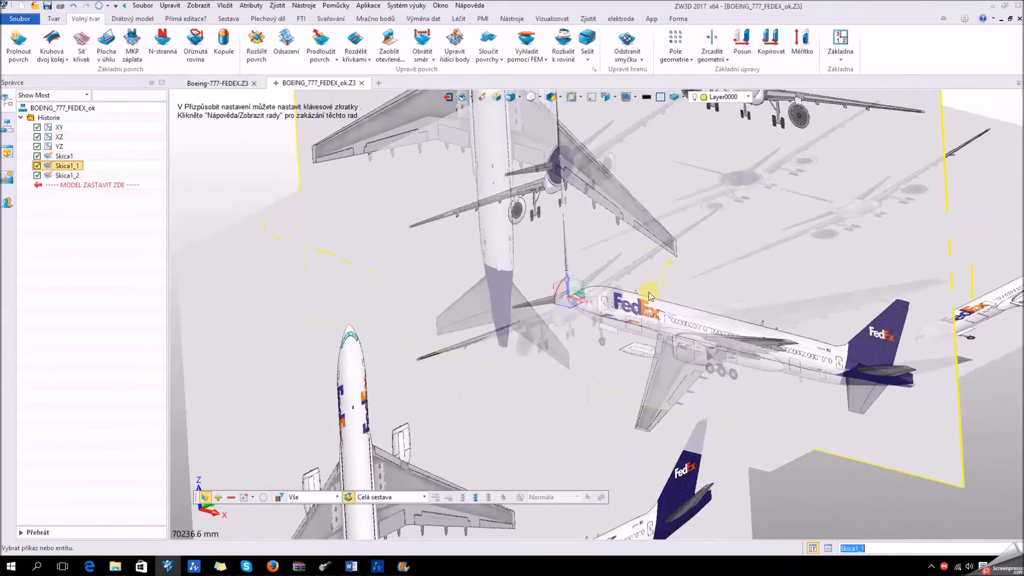
{"action": "scroll", "coordinate": [613, 334], "scroll_direction": "up", "scroll_amount": 3}
{"action": "right_click_drag", "start_coordinate": [610, 350], "coordinate": [596, 333]}
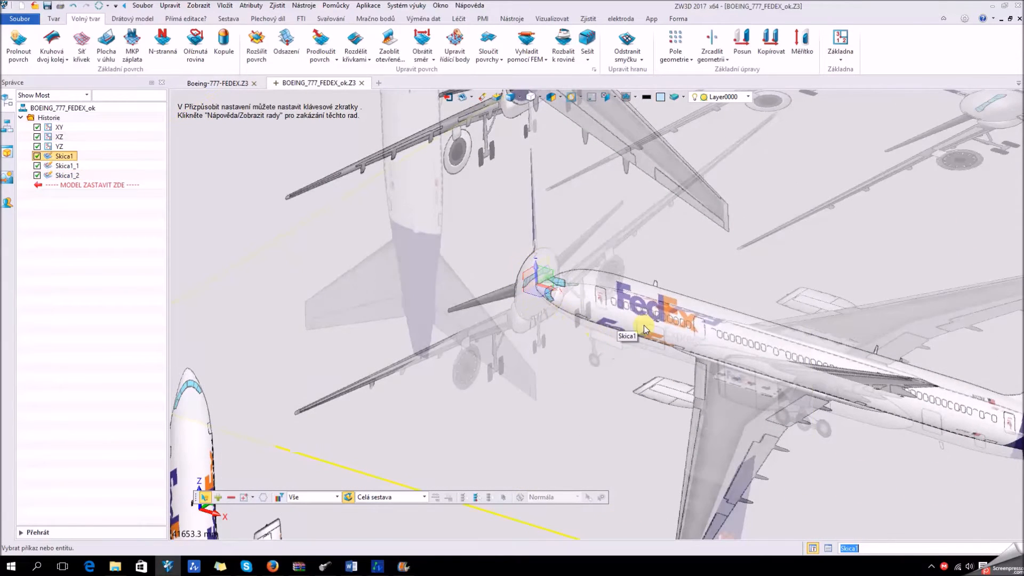
{"action": "scroll", "coordinate": [644, 325], "scroll_direction": "down", "scroll_amount": 1}
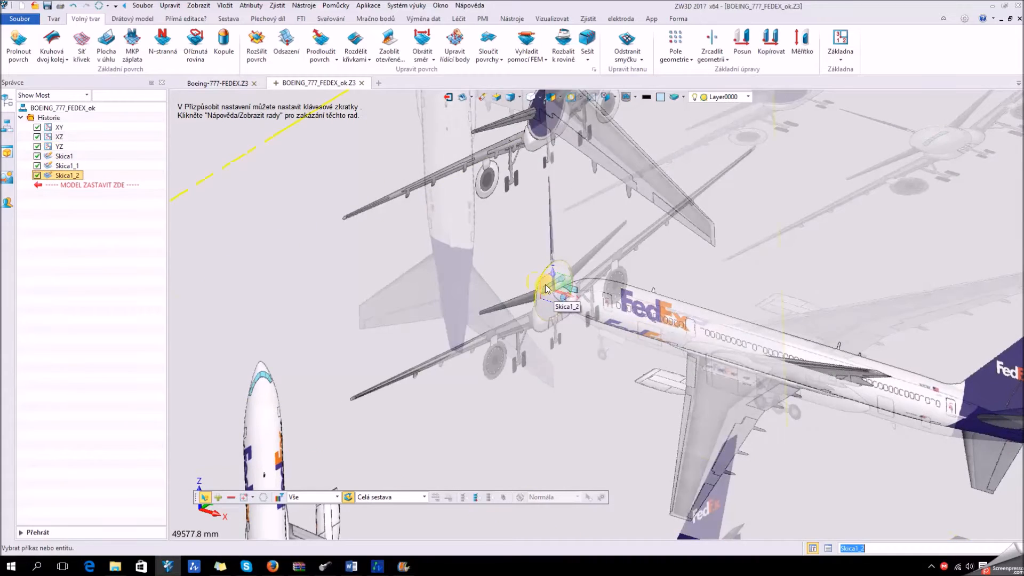
{"action": "scroll", "coordinate": [548, 289], "scroll_direction": "up", "scroll_amount": 4}
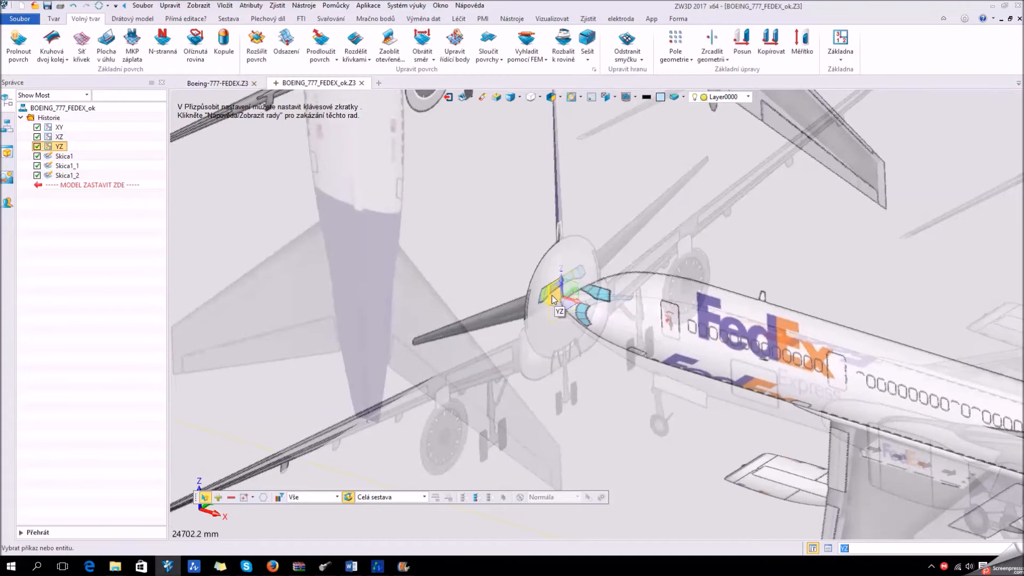
- Copy the YZ plane once along the X direction (1,0,0) at a distance of 1000 mm
{"action": "left_click", "coordinate": [559, 337]}
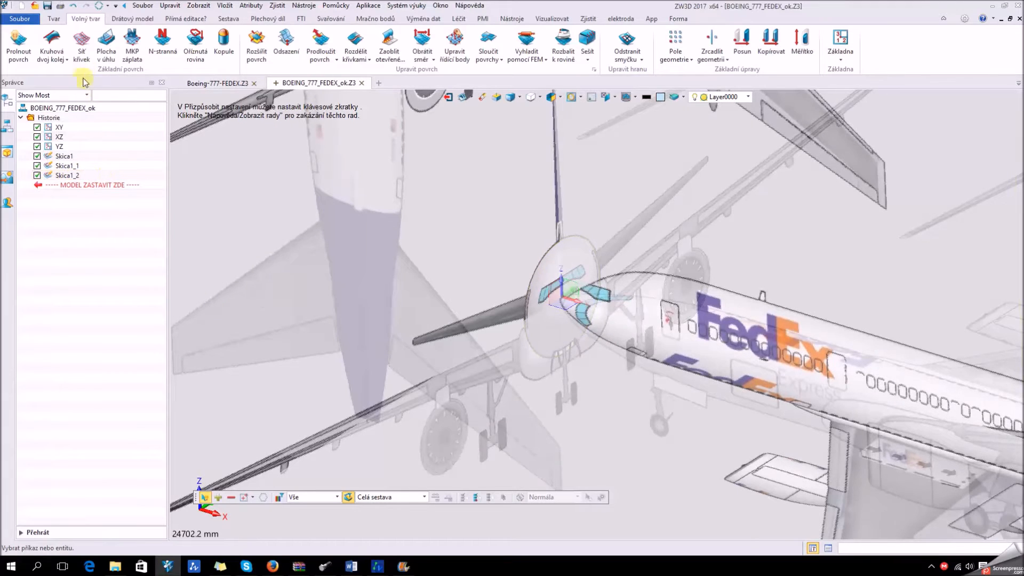
{"action": "left_click", "coordinate": [770, 45]}
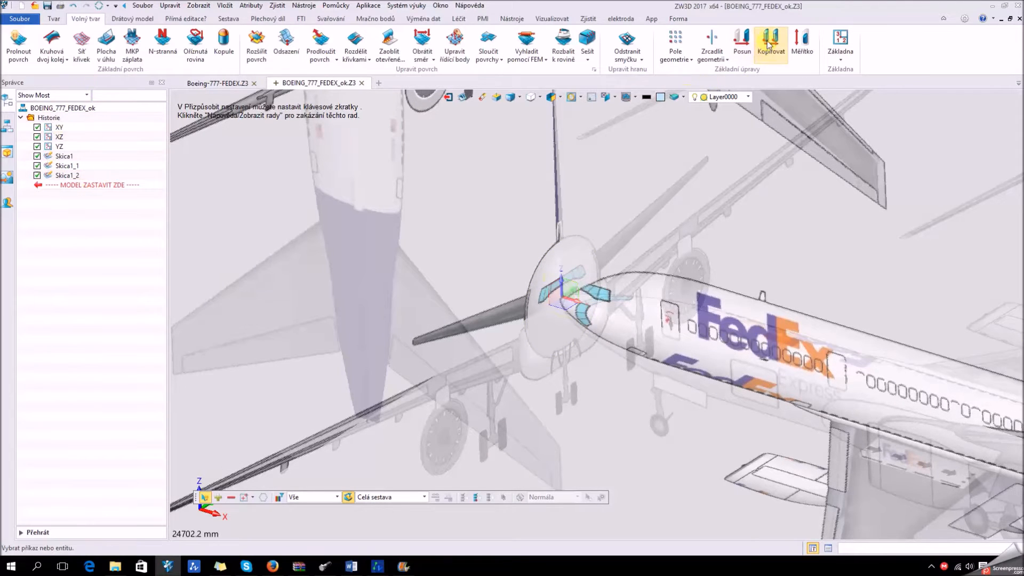
{"action": "left_click", "coordinate": [551, 295]}
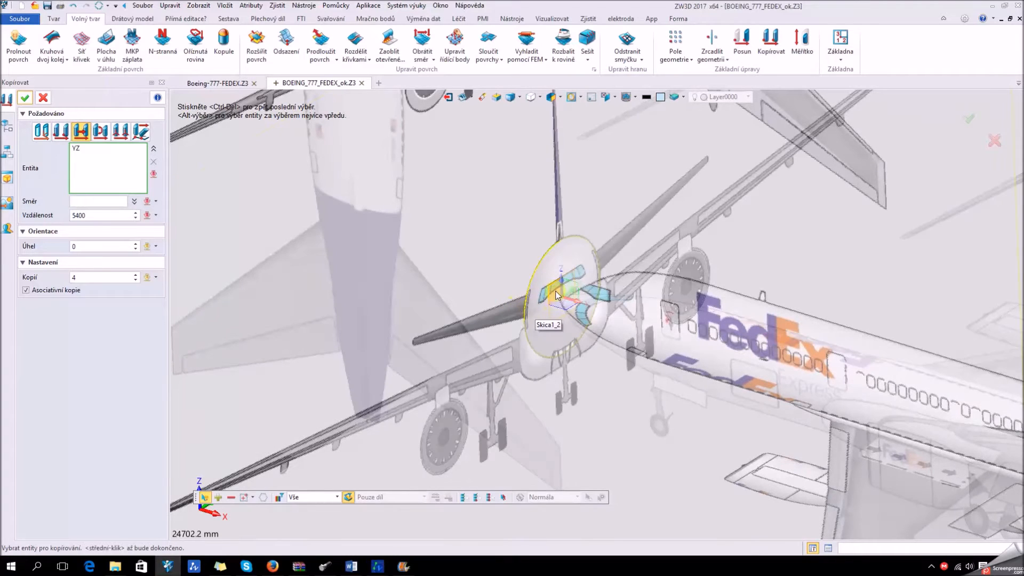
{"action": "left_click", "coordinate": [103, 206]}
{"action": "left_click", "coordinate": [590, 303]}
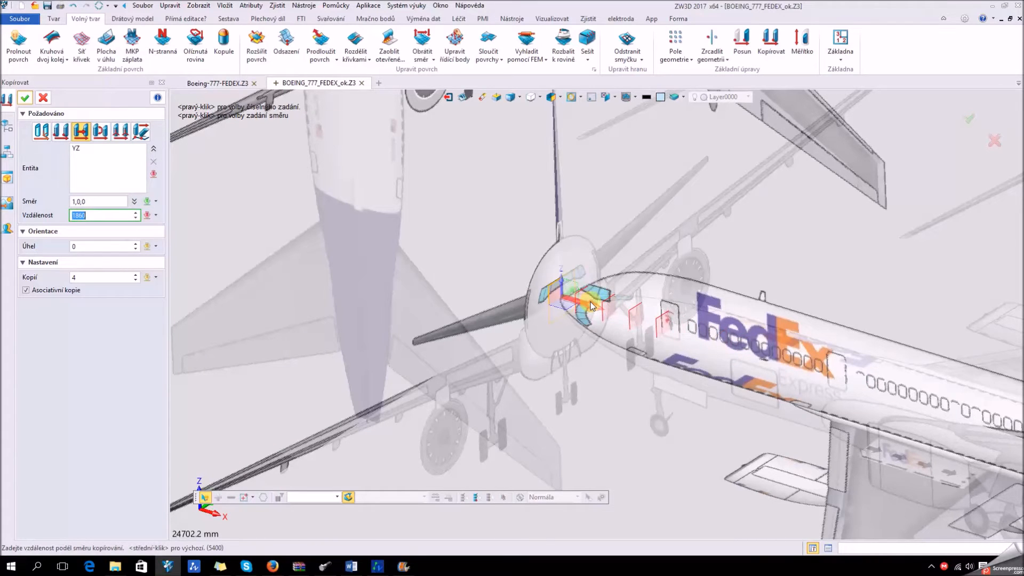
{"action": "left_click", "coordinate": [136, 280]}
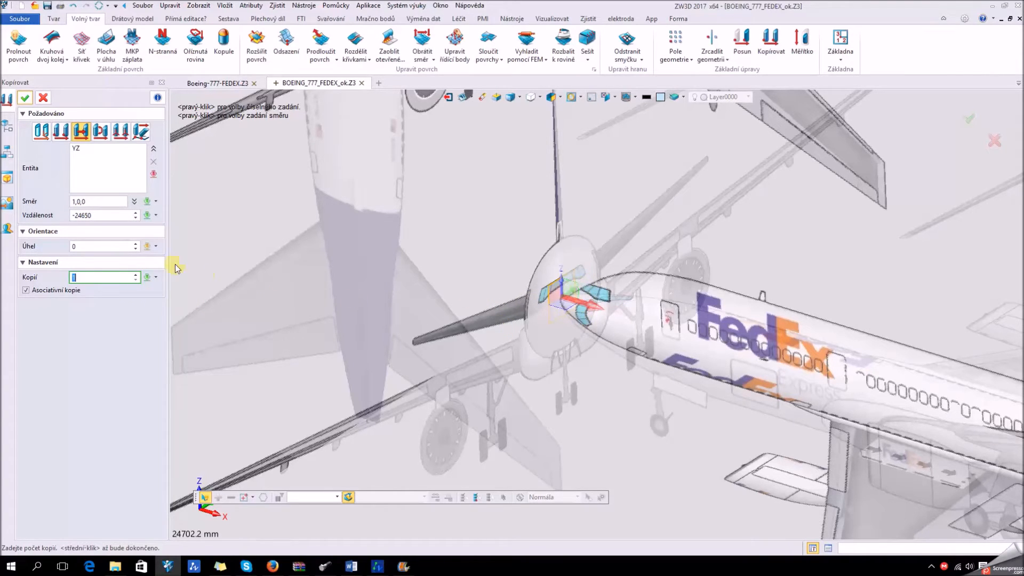
{"action": "left_click", "coordinate": [99, 216]}
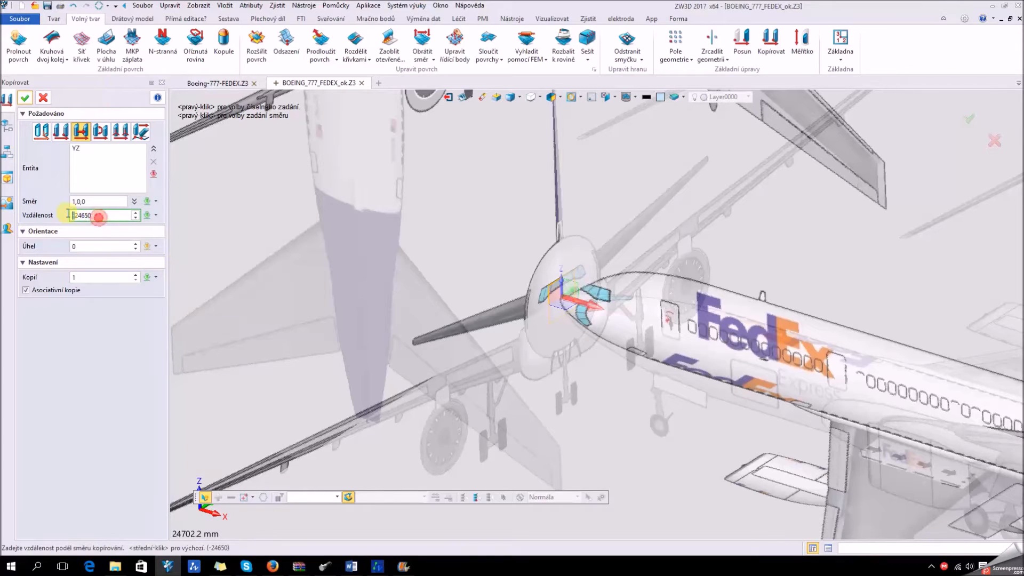
{"action": "left_click_drag", "start_coordinate": [99, 216], "coordinate": [75, 215]}
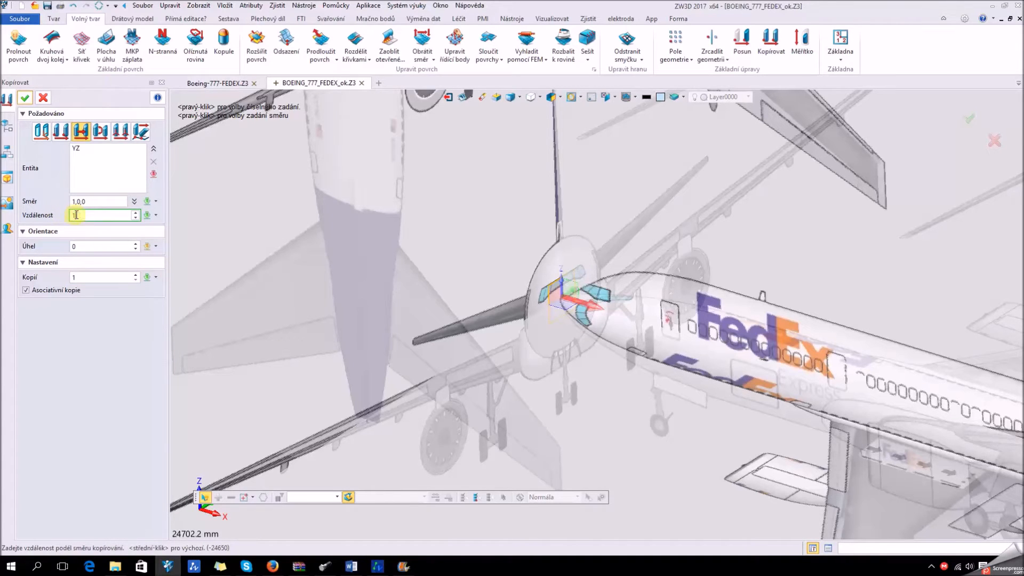
{"action": "key", "text": "Return"}
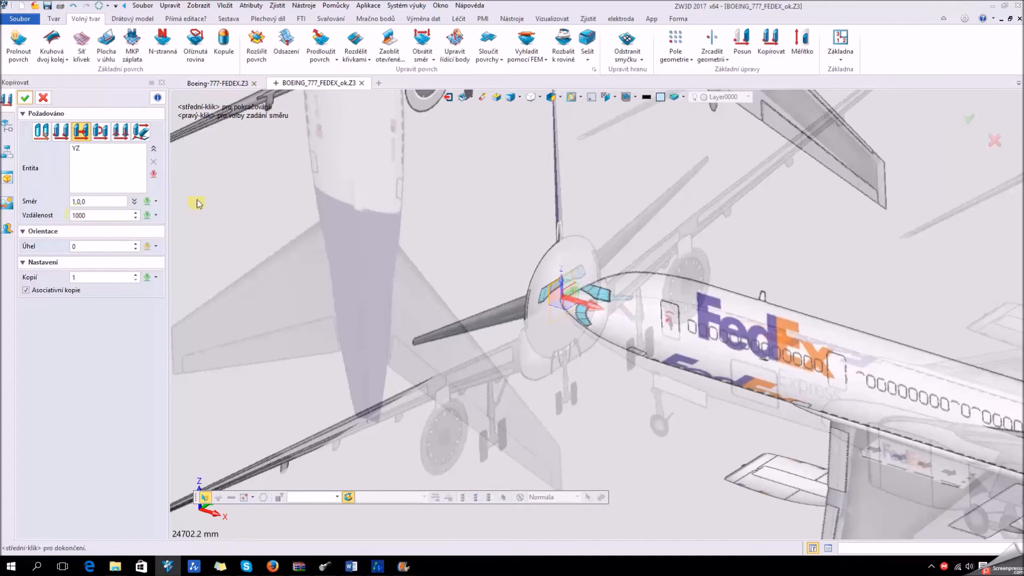
{"action": "scroll", "coordinate": [644, 345], "scroll_direction": "up", "scroll_amount": 8}
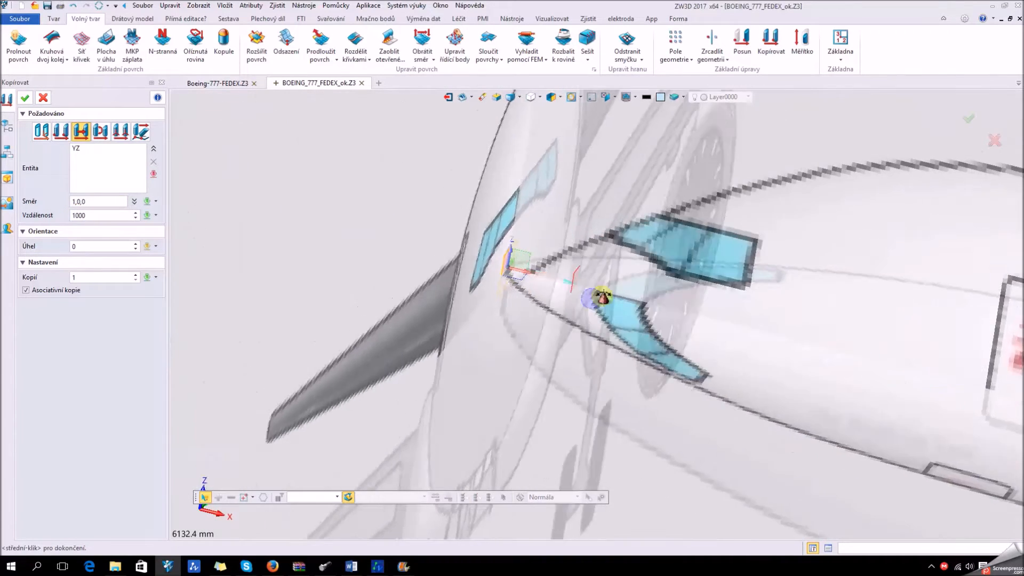
{"action": "right_click_drag", "start_coordinate": [612, 281], "coordinate": [586, 297]}
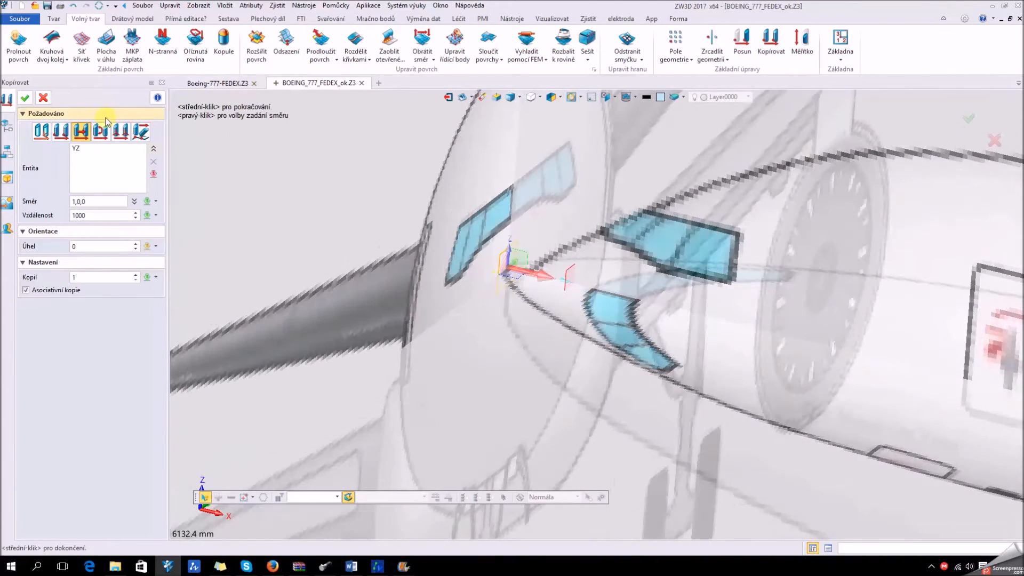
{"action": "left_click", "coordinate": [25, 98]}
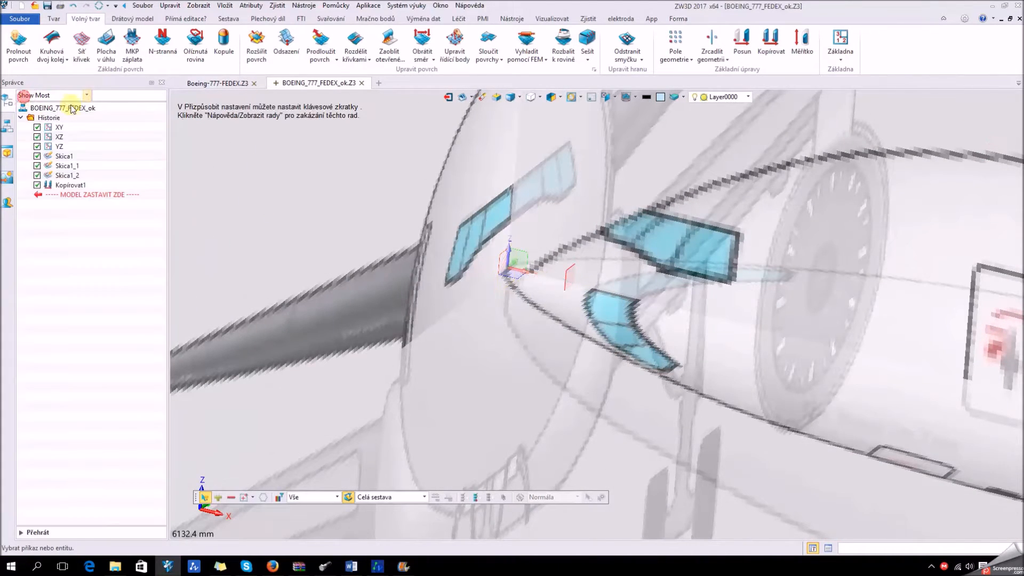
- Copy the offset plane near the nose three times along the X direction (1,0,0) at 2500 mm spacing
{"action": "left_click", "coordinate": [770, 45]}
{"action": "scroll", "coordinate": [568, 269], "scroll_direction": "down", "scroll_amount": 2}
{"action": "left_click", "coordinate": [566, 273]}
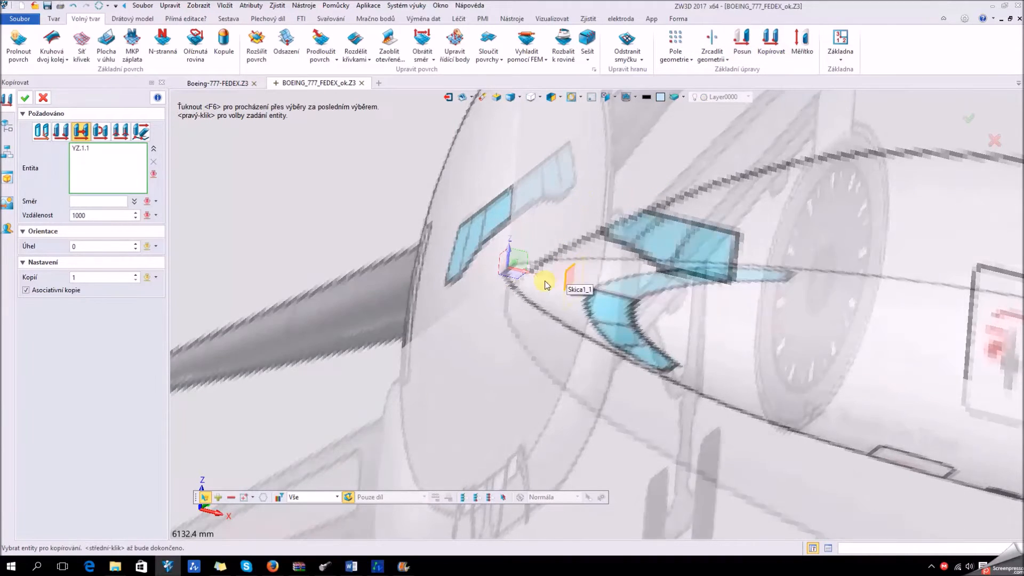
{"action": "scroll", "coordinate": [531, 291], "scroll_direction": "down", "scroll_amount": 2}
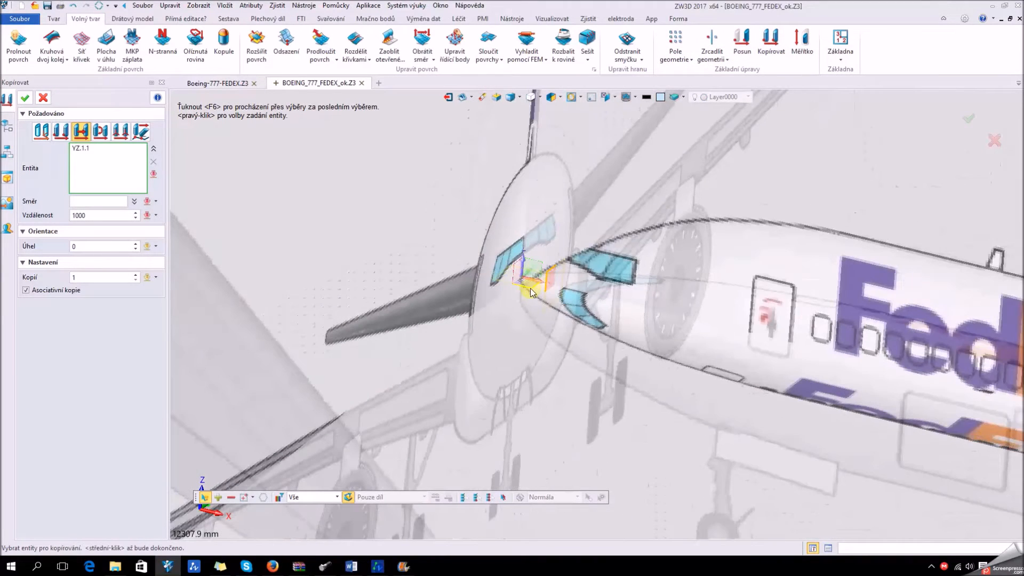
{"action": "left_click", "coordinate": [101, 216]}
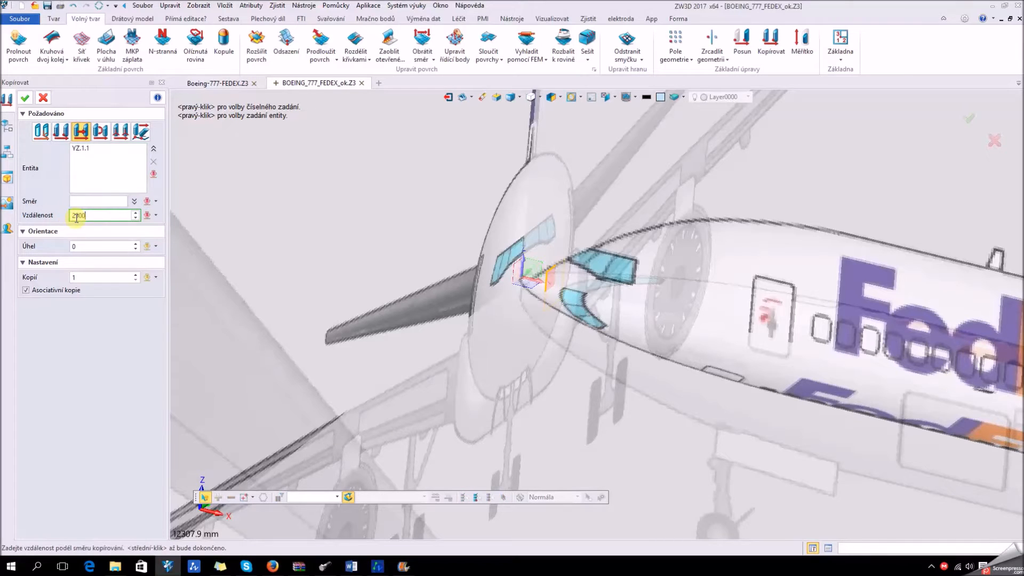
{"action": "key", "text": "Return"}
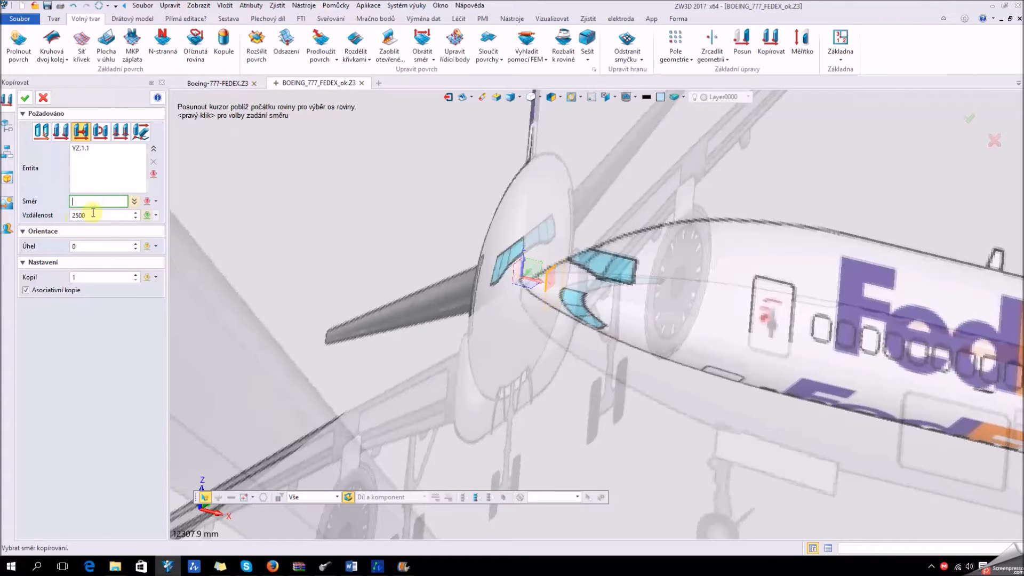
{"action": "left_click", "coordinate": [538, 279]}
{"action": "scroll", "coordinate": [517, 283], "scroll_direction": "down", "scroll_amount": 1}
{"action": "middle_click_drag", "start_coordinate": [592, 303], "coordinate": [208, 308]}
{"action": "left_click", "coordinate": [137, 274]}
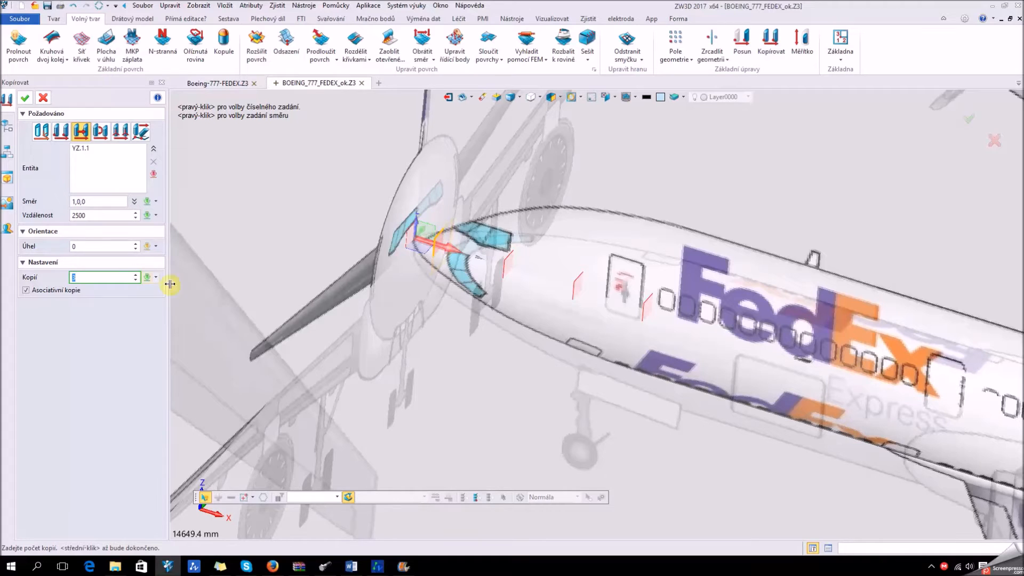
{"action": "middle_click_drag", "start_coordinate": [493, 302], "coordinate": [591, 233]}
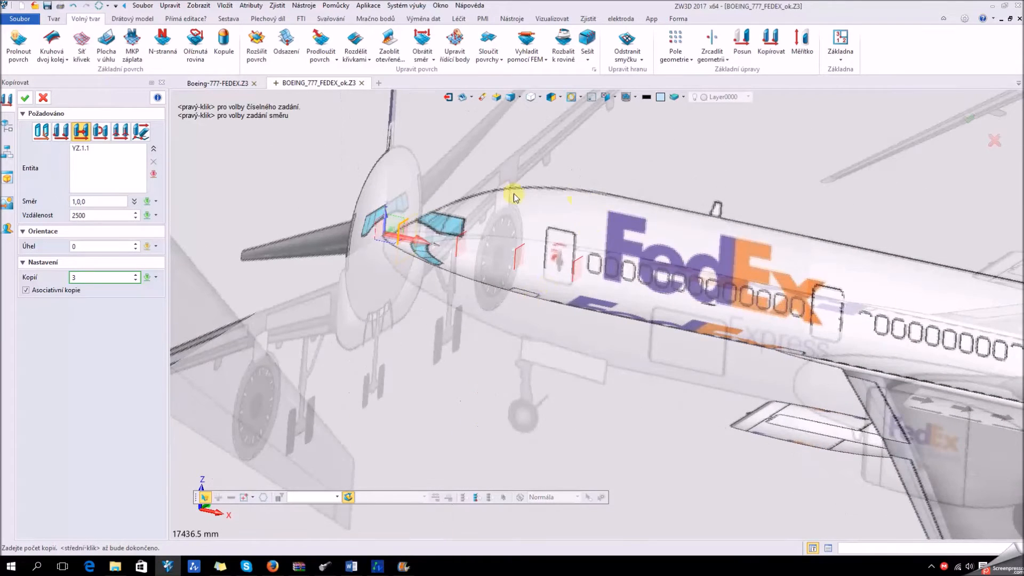
{"action": "middle_click_drag", "start_coordinate": [576, 298], "coordinate": [527, 287]}
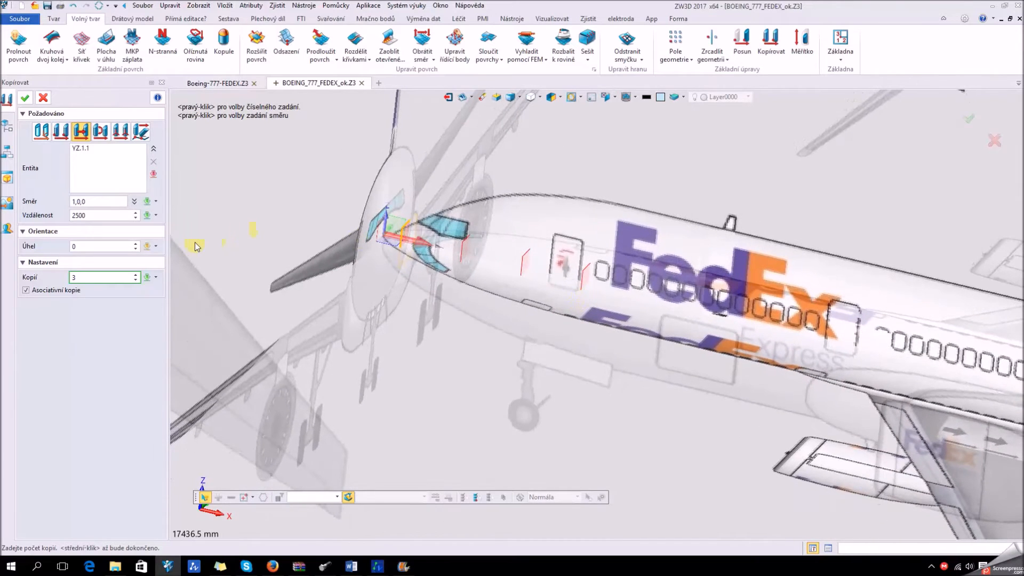
{"action": "left_click", "coordinate": [25, 98]}
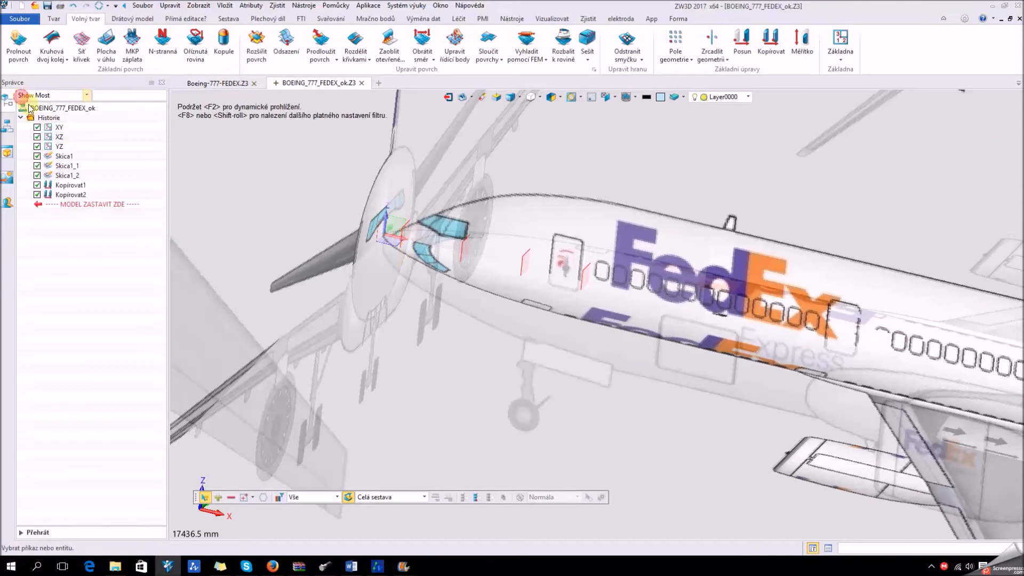
- Copy the plane by the front door three times along the X direction (1,0,0) at 12500 mm spacing
{"action": "right_click_drag", "start_coordinate": [519, 277], "coordinate": [505, 283]}
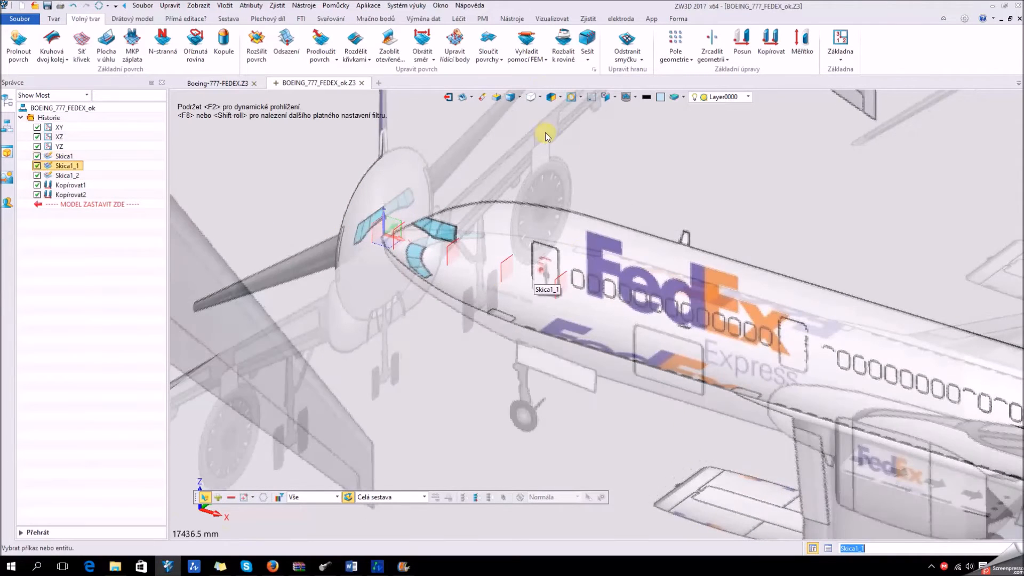
{"action": "left_click", "coordinate": [768, 45]}
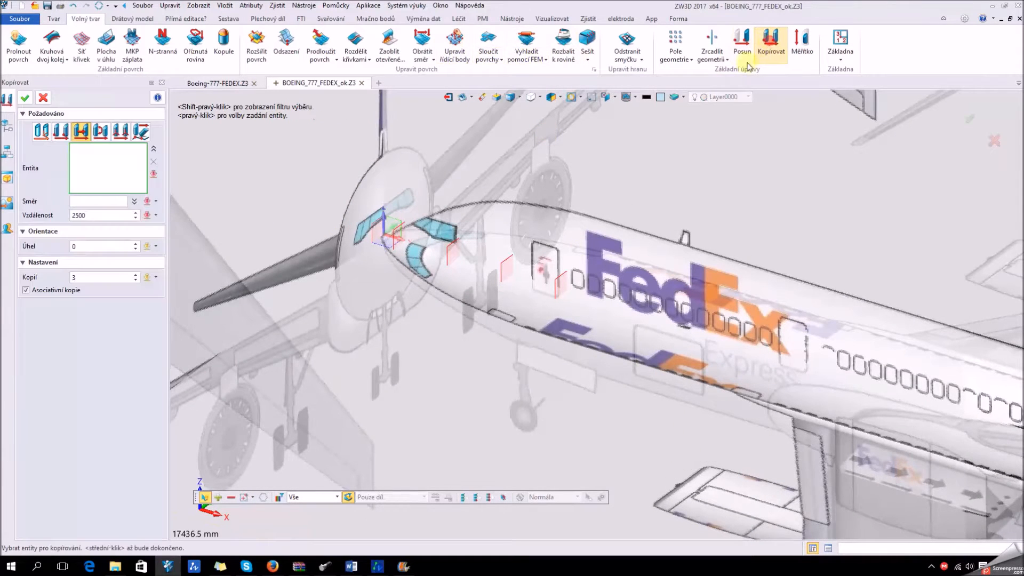
{"action": "left_click", "coordinate": [558, 284]}
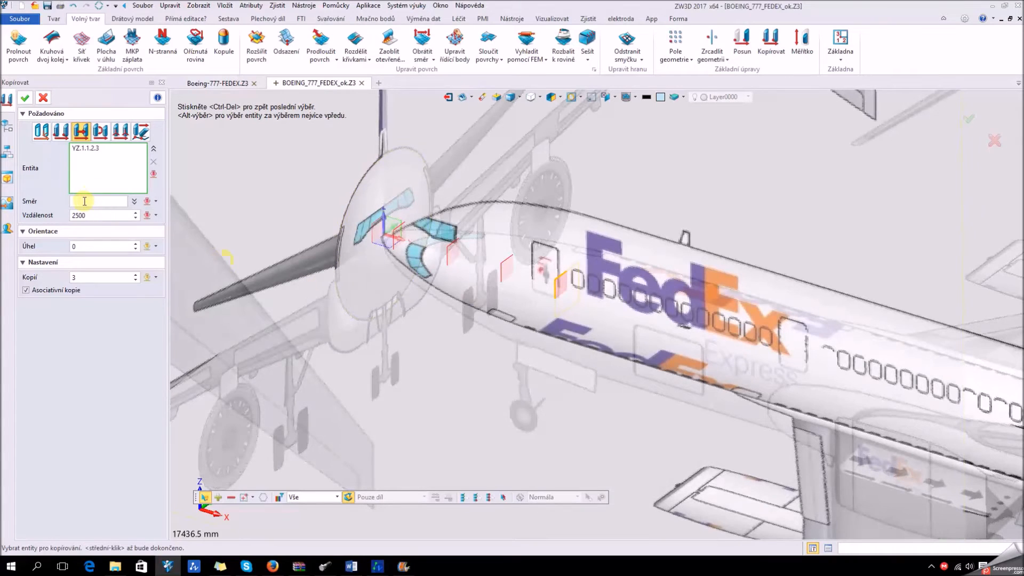
{"action": "middle_click", "coordinate": [173, 216]}
{"action": "left_click", "coordinate": [425, 256]}
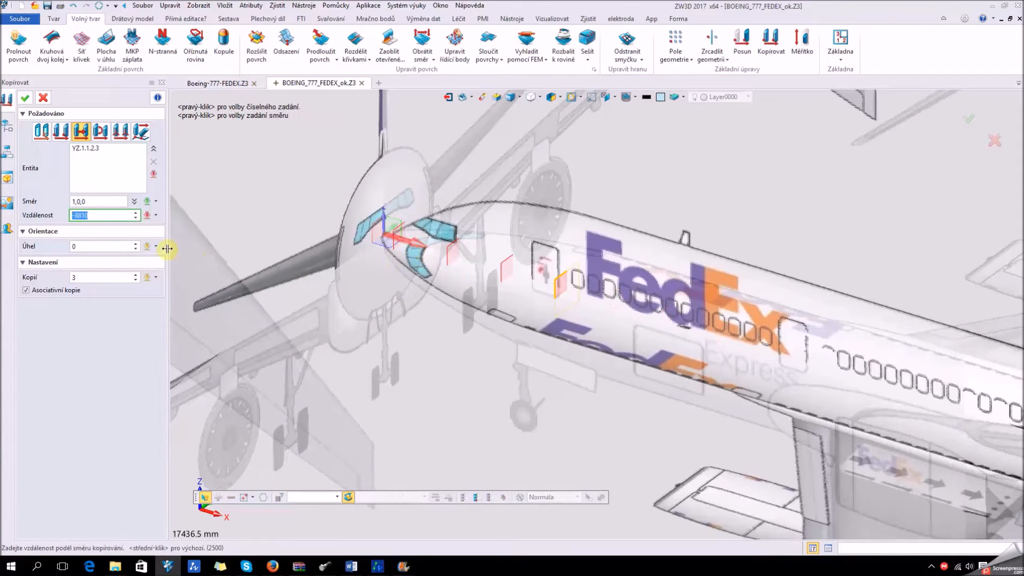
{"action": "scroll", "coordinate": [845, 329], "scroll_direction": "down", "scroll_amount": 4}
{"action": "middle_click_drag", "start_coordinate": [845, 329], "coordinate": [410, 260]}
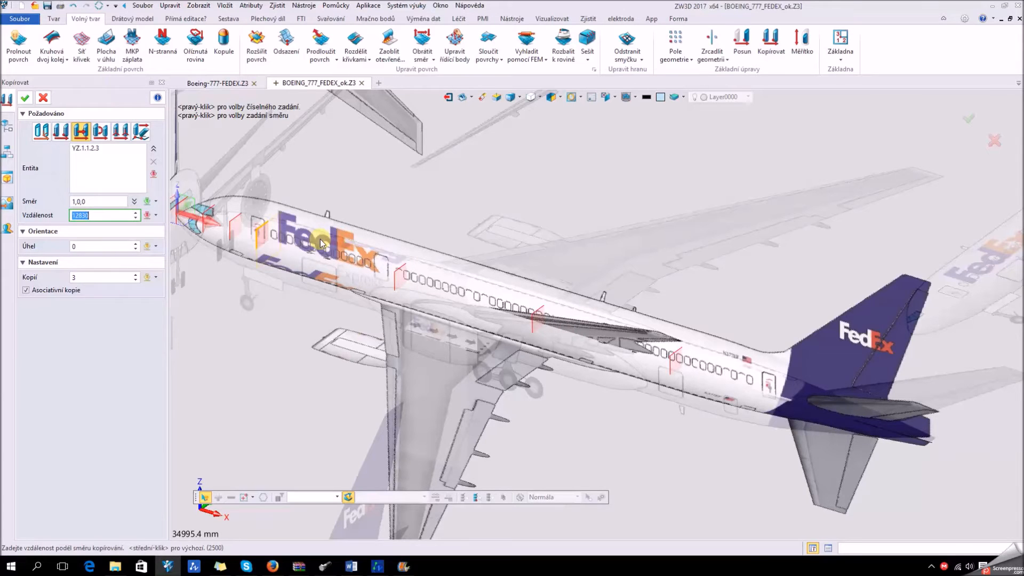
{"action": "left_click", "coordinate": [322, 244]}
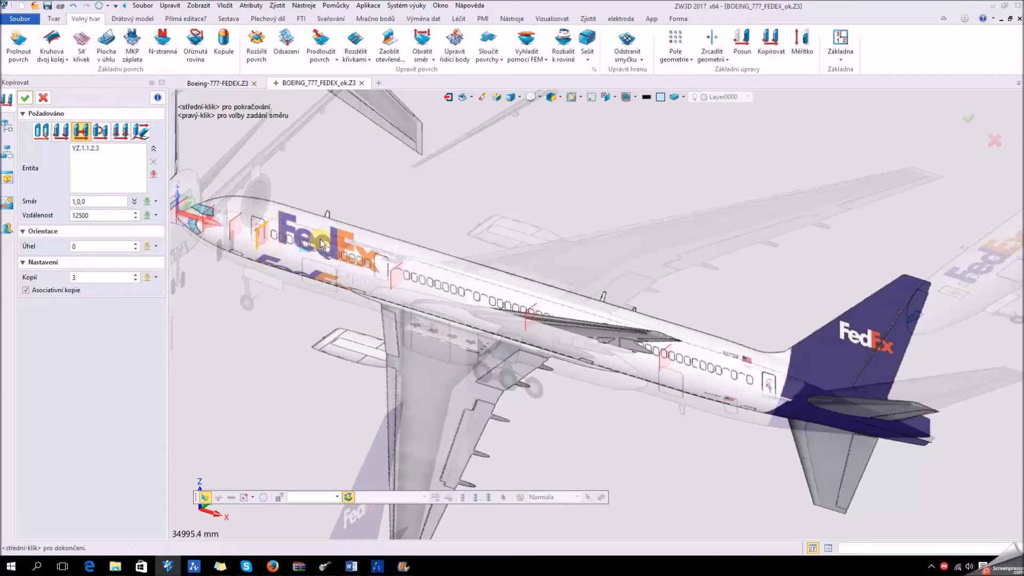
{"action": "right_click_drag", "start_coordinate": [502, 343], "coordinate": [557, 328]}
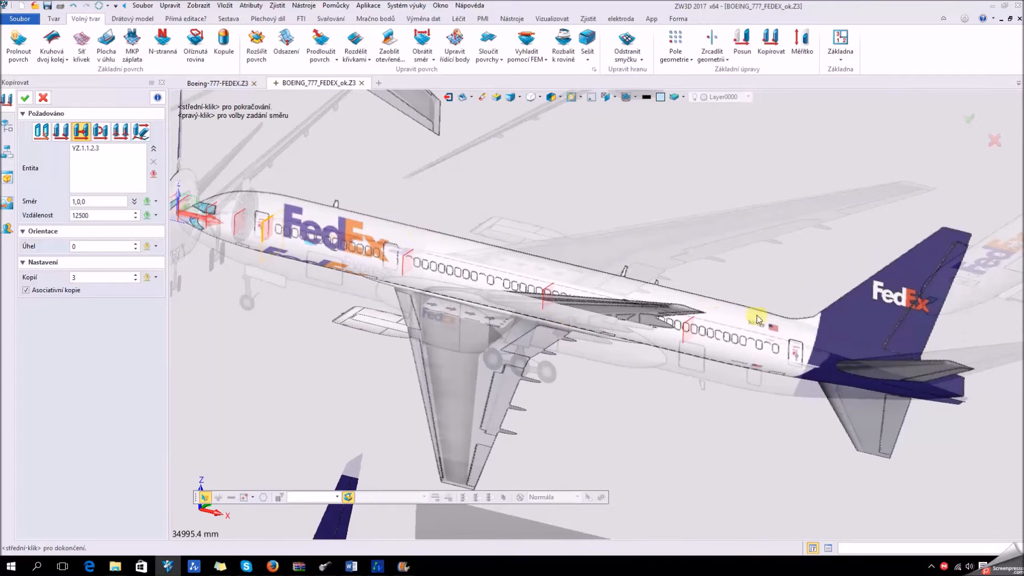
{"action": "left_click", "coordinate": [24, 98]}
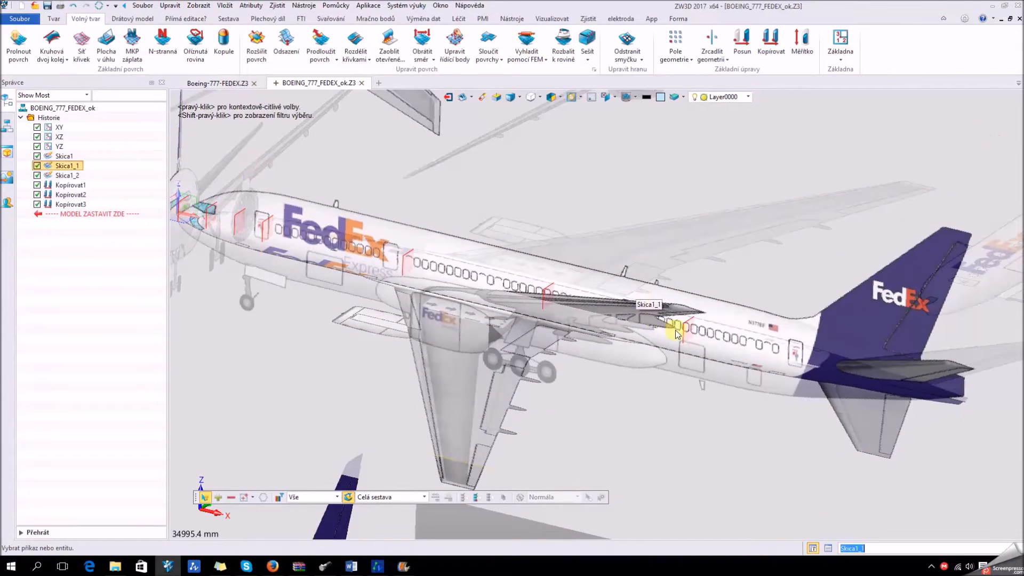
- Copy the rearmost fuselage plane four times along the X direction (1,0,0) at 6000 mm spacing toward the tail
{"action": "left_click", "coordinate": [771, 41]}
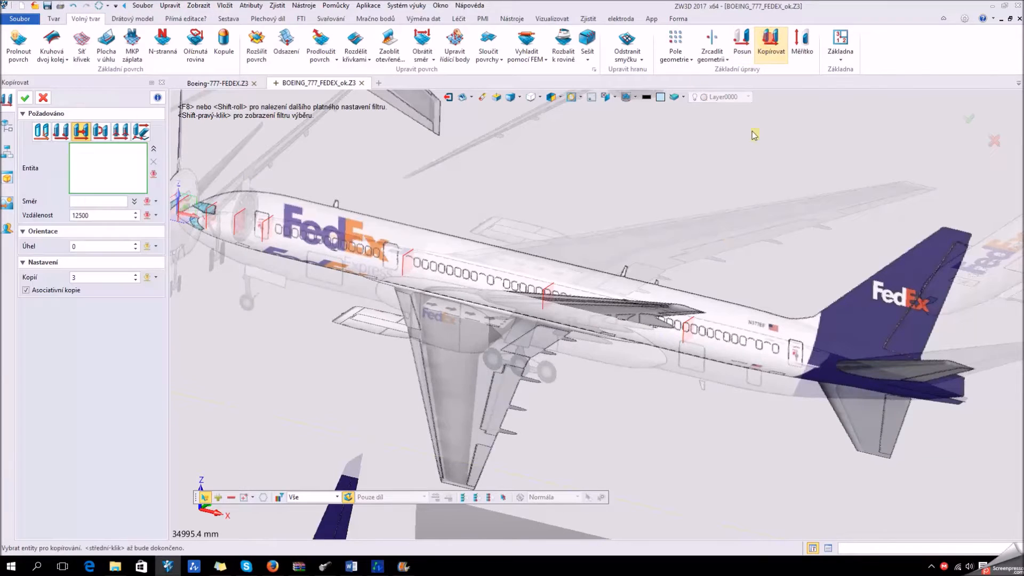
{"action": "left_click", "coordinate": [698, 326]}
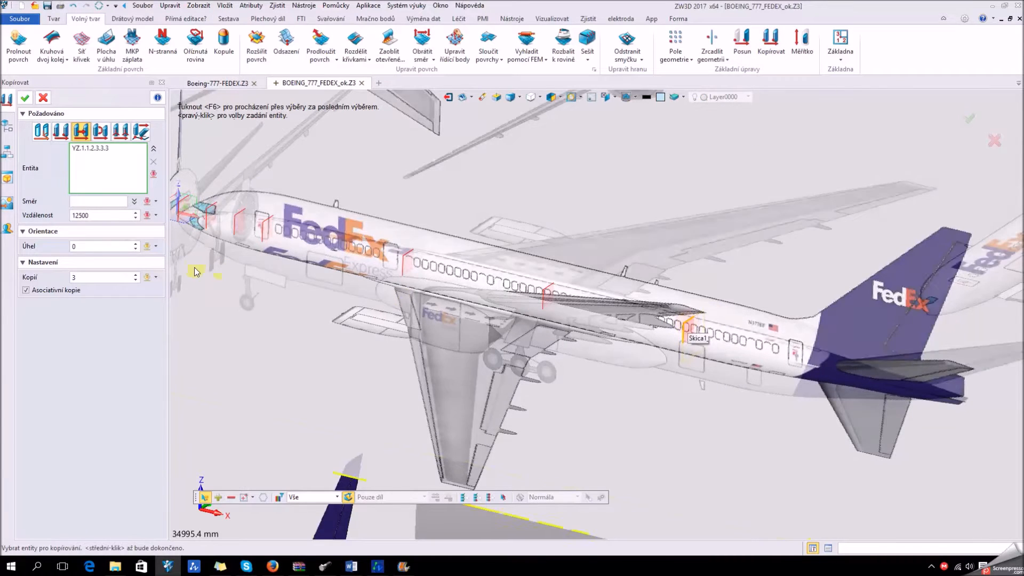
{"action": "middle_click", "coordinate": [190, 220]}
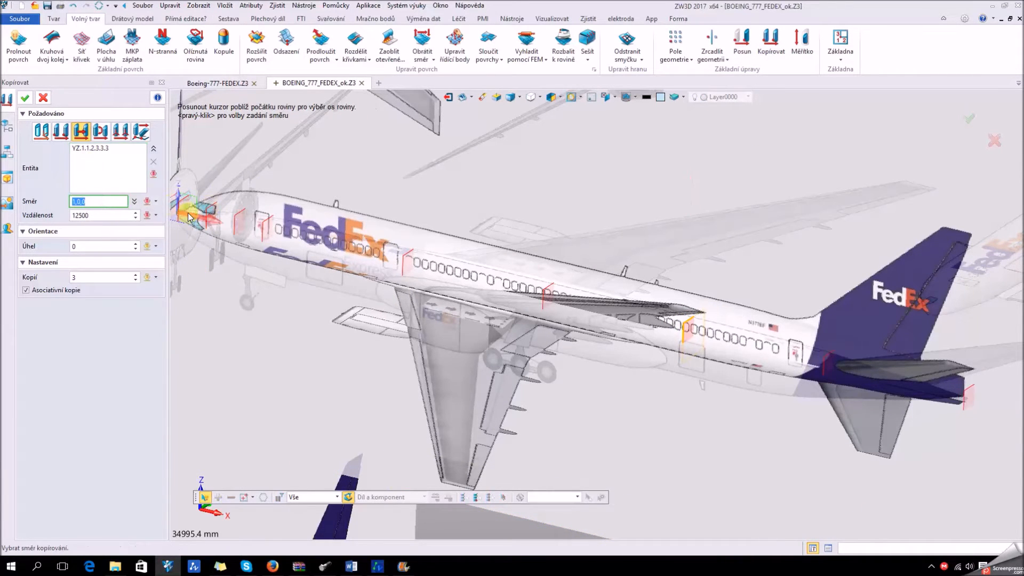
{"action": "middle_click", "coordinate": [189, 216]}
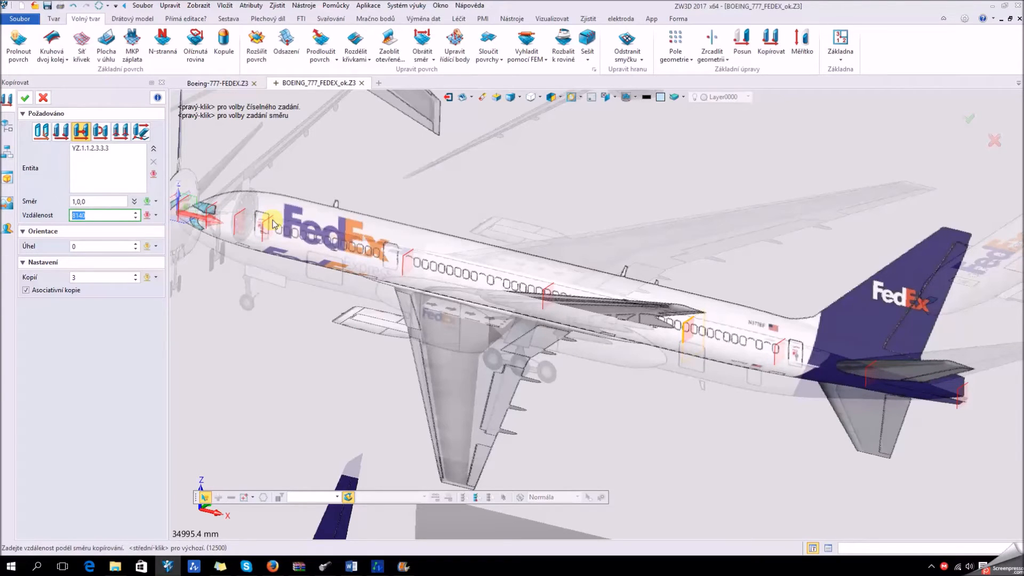
{"action": "left_click", "coordinate": [136, 274]}
{"action": "left_click", "coordinate": [105, 216]}
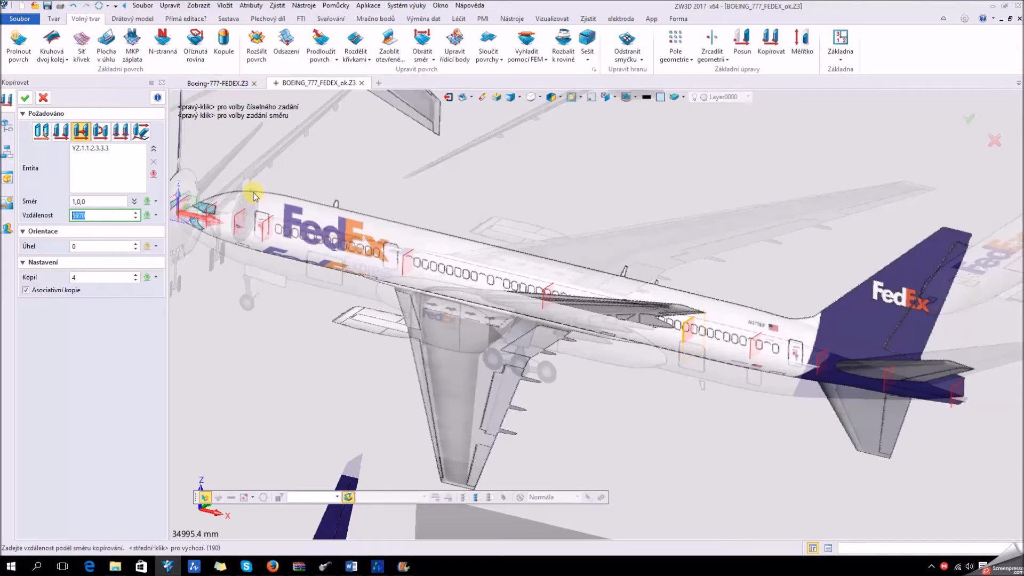
{"action": "key", "text": "Return"}
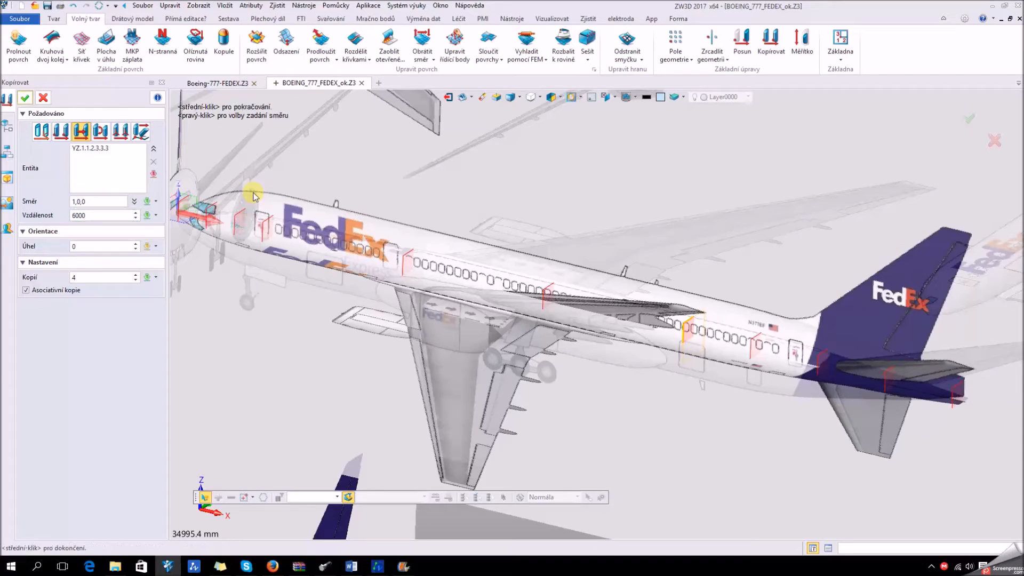
{"action": "left_click", "coordinate": [25, 98]}
{"action": "scroll", "coordinate": [599, 280], "scroll_direction": "down", "scroll_amount": 3}
{"action": "right_click_drag", "start_coordinate": [600, 281], "coordinate": [437, 274]}
{"action": "scroll", "coordinate": [437, 274], "scroll_direction": "up", "scroll_amount": 5}
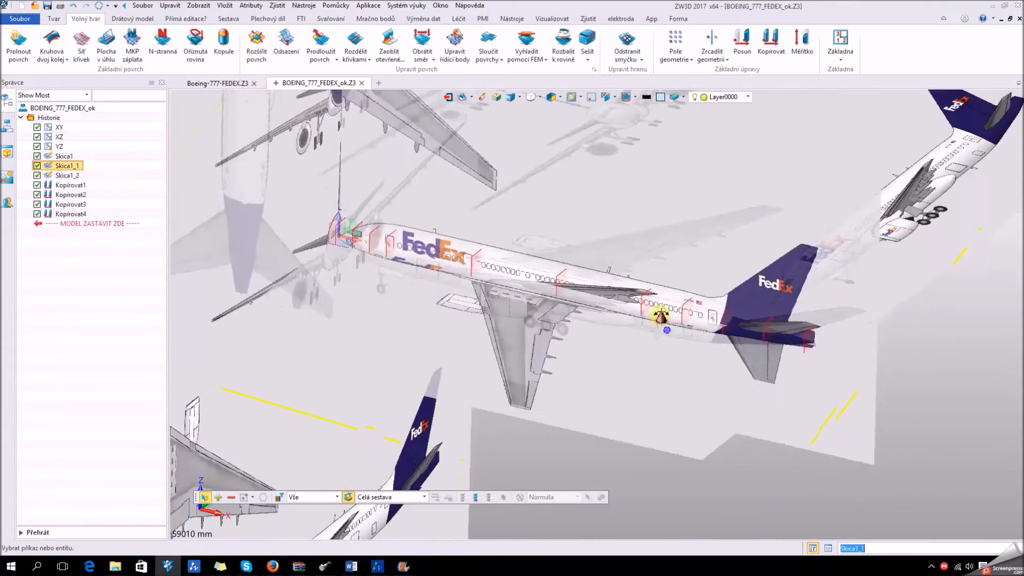
{"action": "scroll", "coordinate": [372, 246], "scroll_direction": "down", "scroll_amount": 5}
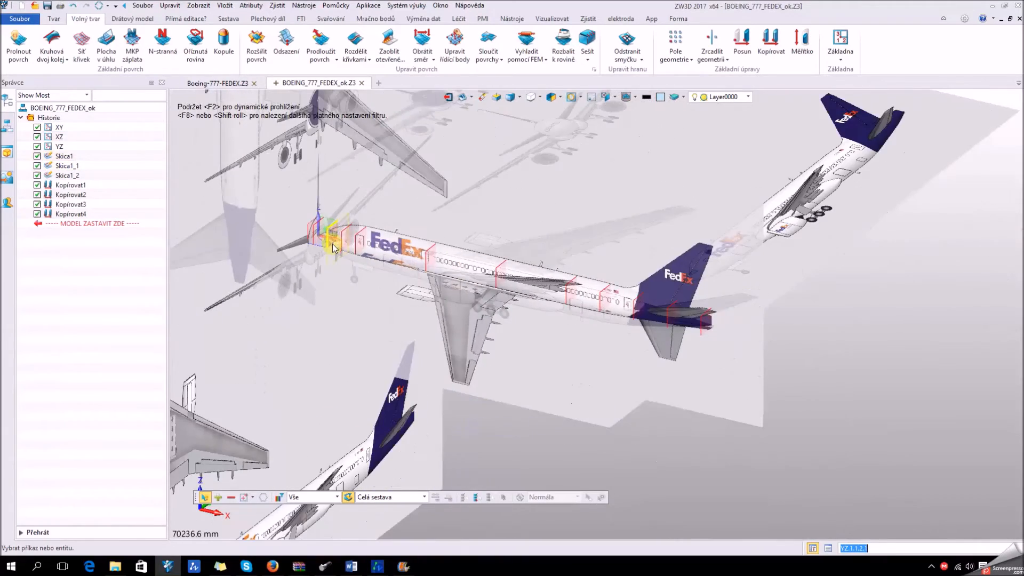
{"action": "scroll", "coordinate": [330, 247], "scroll_direction": "down", "scroll_amount": 2}
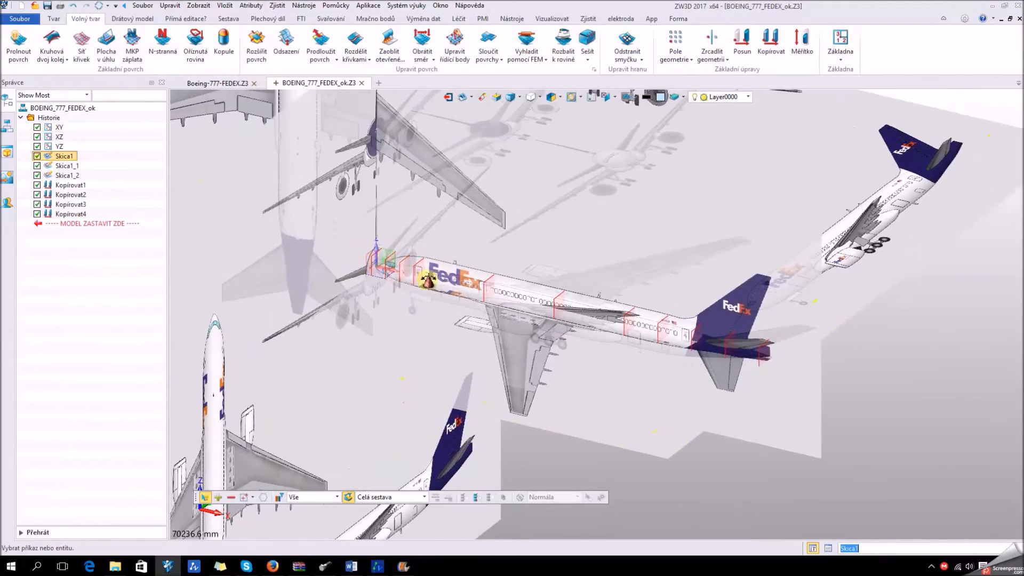
{"action": "scroll", "coordinate": [404, 292], "scroll_direction": "down", "scroll_amount": 1}
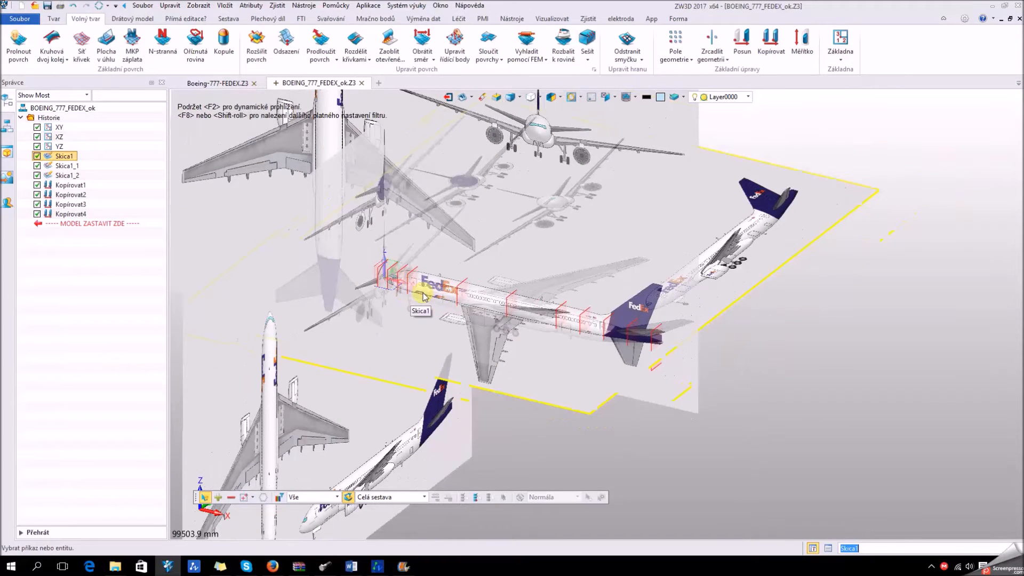
{"action": "scroll", "coordinate": [424, 295], "scroll_direction": "up", "scroll_amount": 1}
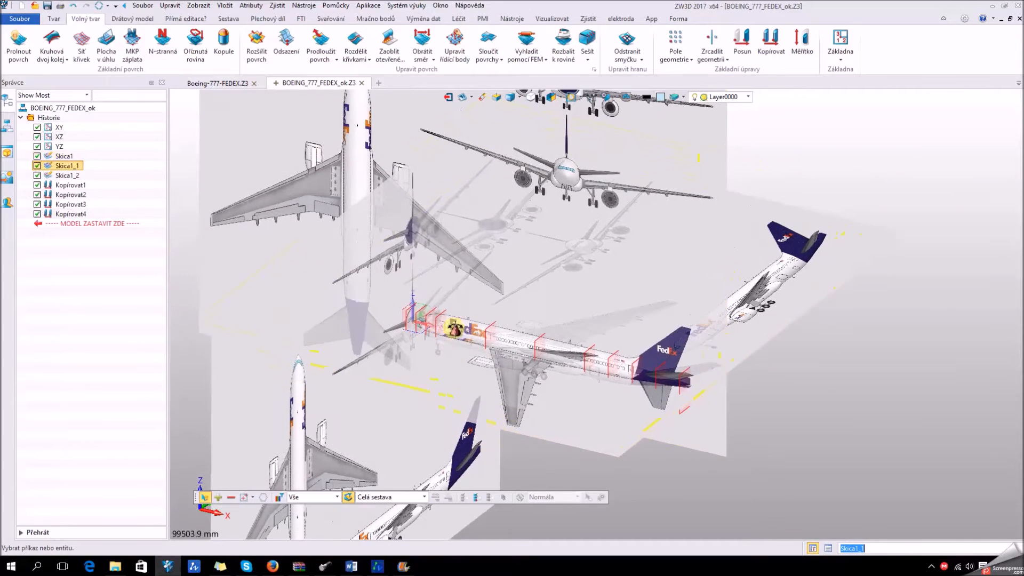
{"action": "mouse_move", "coordinate": [455, 330]}
{"action": "middle_mouse_down"}
{"action": "mouse_move", "coordinate": [456, 338]}
{"action": "mouse_move", "coordinate": [442, 322]}
{"action": "middle_mouse_up"}
{"action": "middle_click_drag", "start_coordinate": [688, 375], "coordinate": [652, 366]}
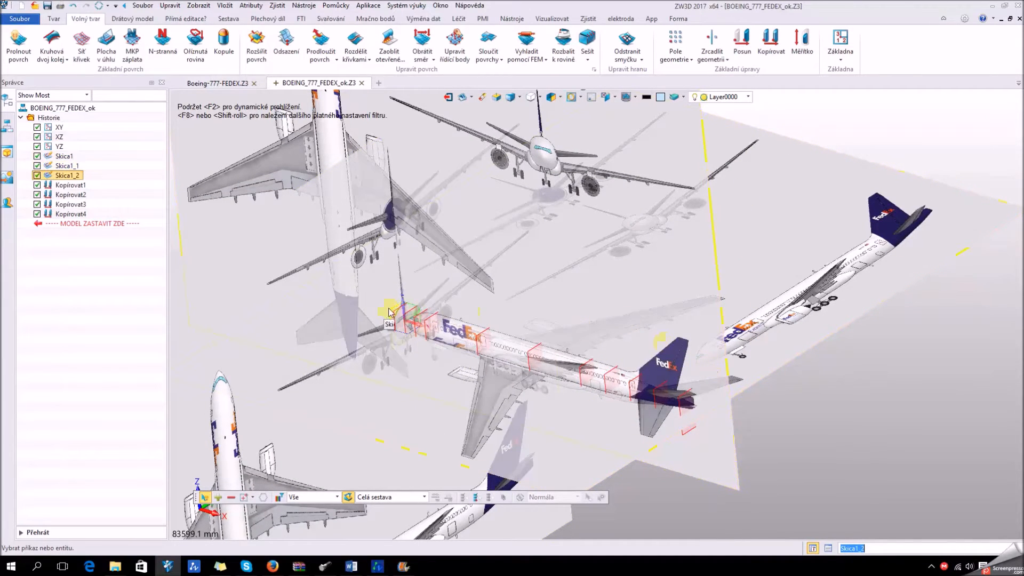
{"action": "right_click_drag", "start_coordinate": [463, 337], "coordinate": [470, 339]}
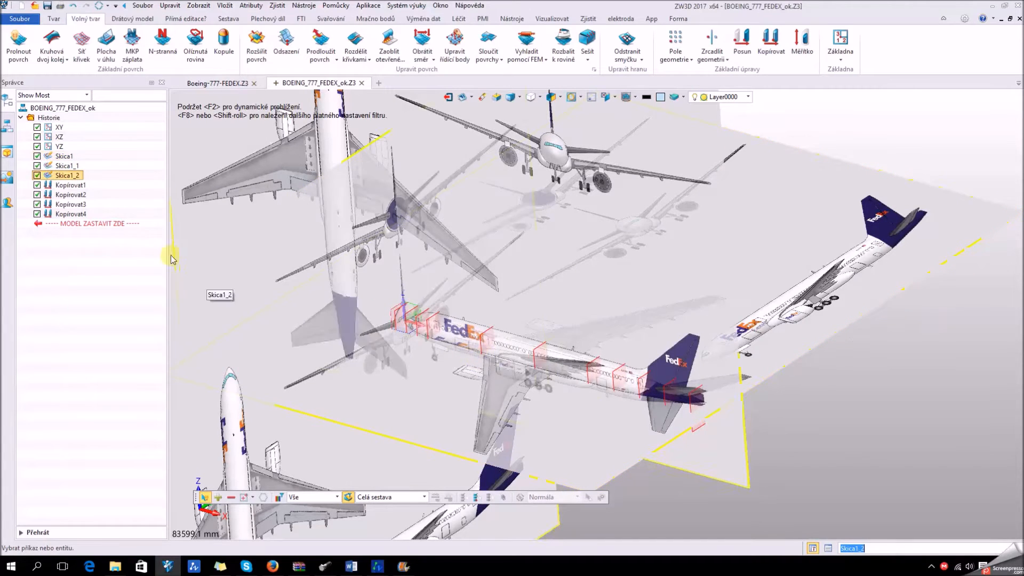
- Start a new sketch on the XY plane, oriented to the active view
{"action": "left_click", "coordinate": [53, 19]}
{"action": "left_click", "coordinate": [13, 38]}
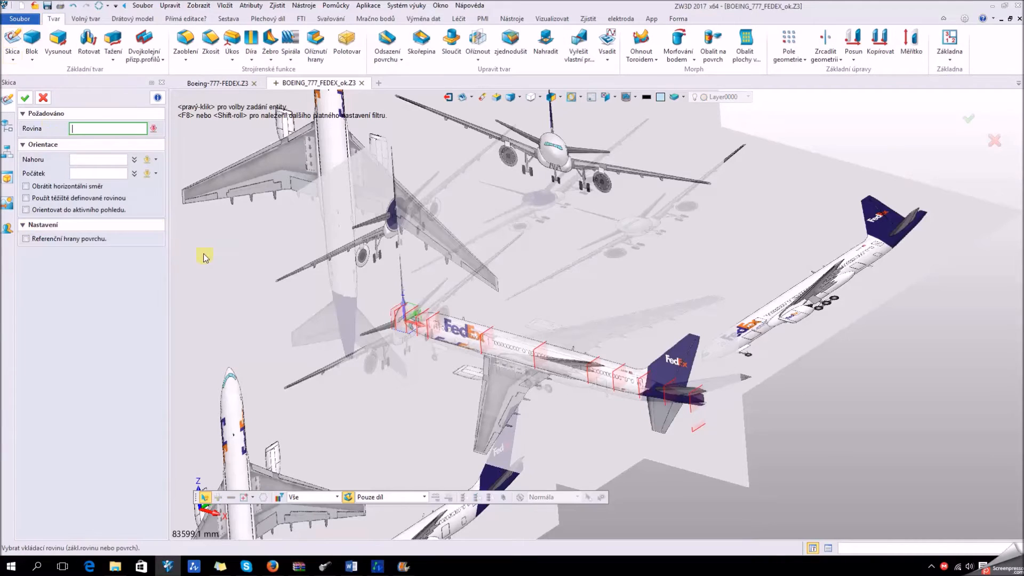
{"action": "scroll", "coordinate": [385, 342], "scroll_direction": "up", "scroll_amount": 5}
{"action": "left_click", "coordinate": [436, 298]}
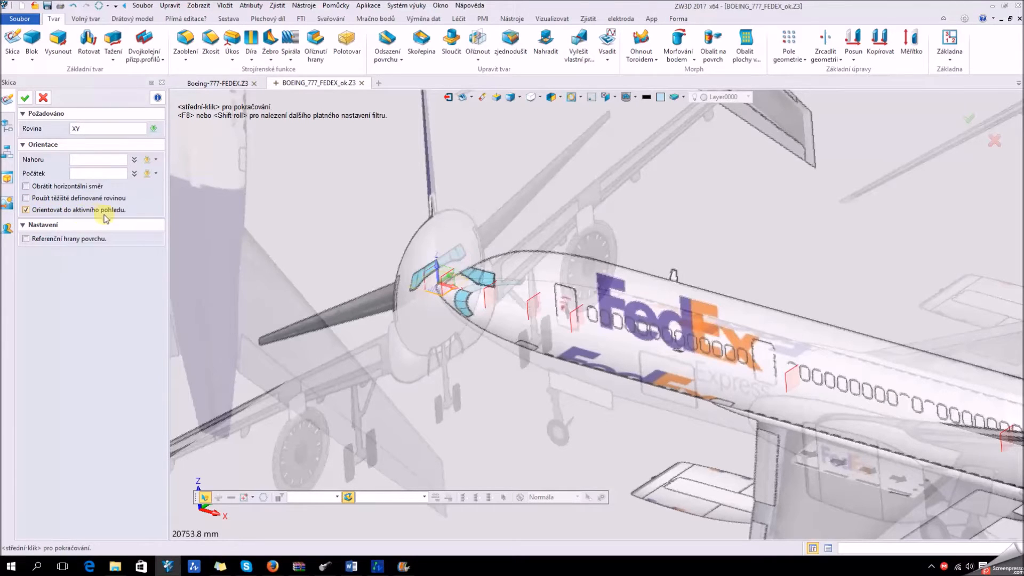
{"action": "left_click", "coordinate": [25, 97]}
{"action": "scroll", "coordinate": [270, 290], "scroll_direction": "down", "scroll_amount": 3}
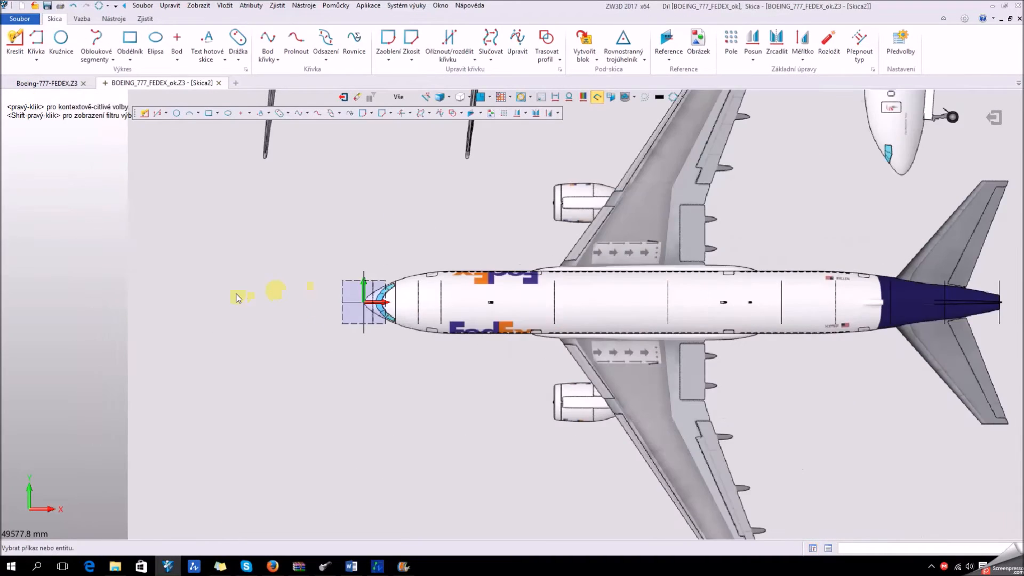
{"action": "scroll", "coordinate": [433, 326], "scroll_direction": "up", "scroll_amount": 3}
{"action": "scroll", "coordinate": [297, 286], "scroll_direction": "up", "scroll_amount": 3}
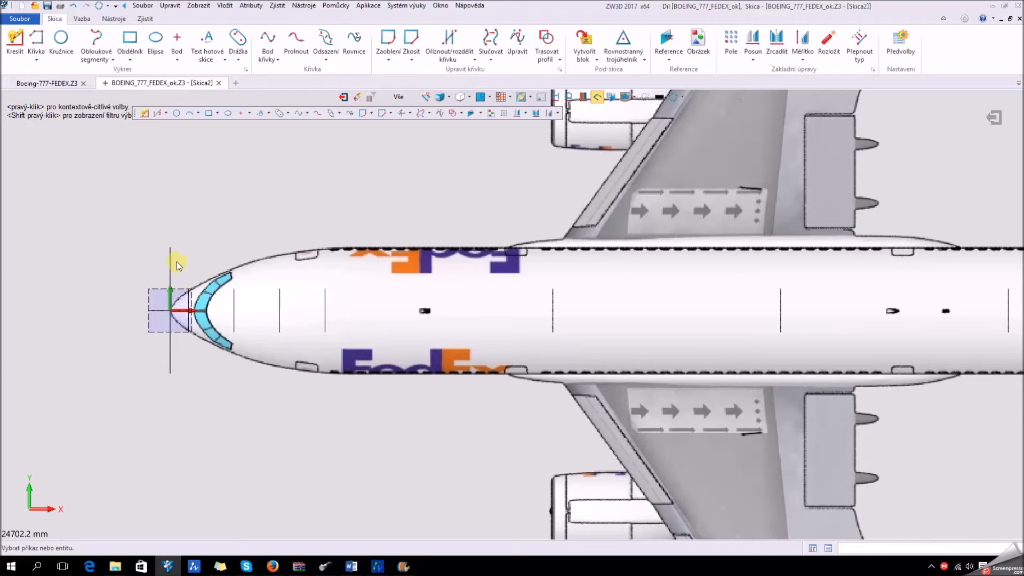
{"action": "scroll", "coordinate": [258, 298], "scroll_direction": "down", "scroll_amount": 5}
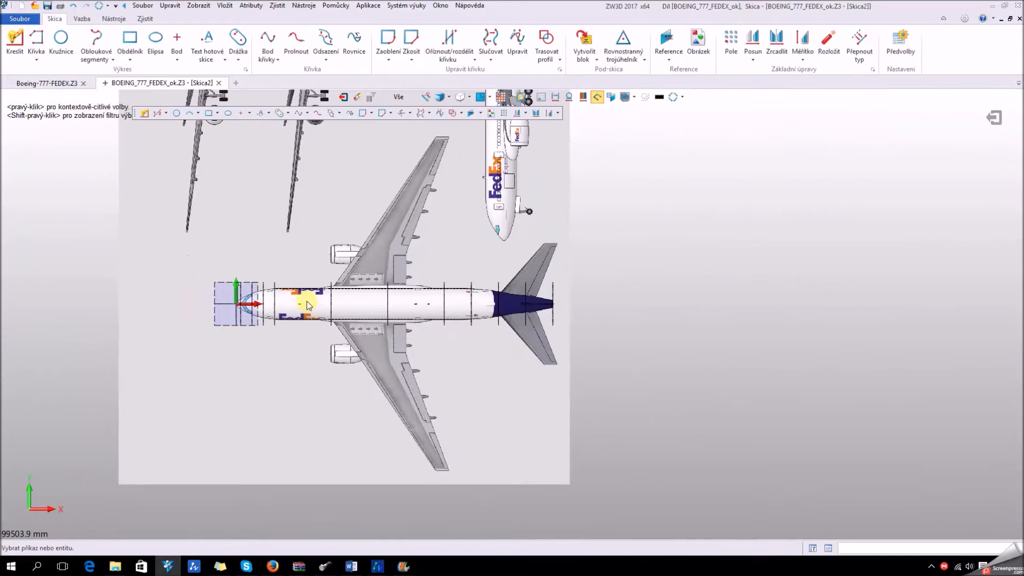
{"action": "scroll", "coordinate": [277, 293], "scroll_direction": "up", "scroll_amount": 3}
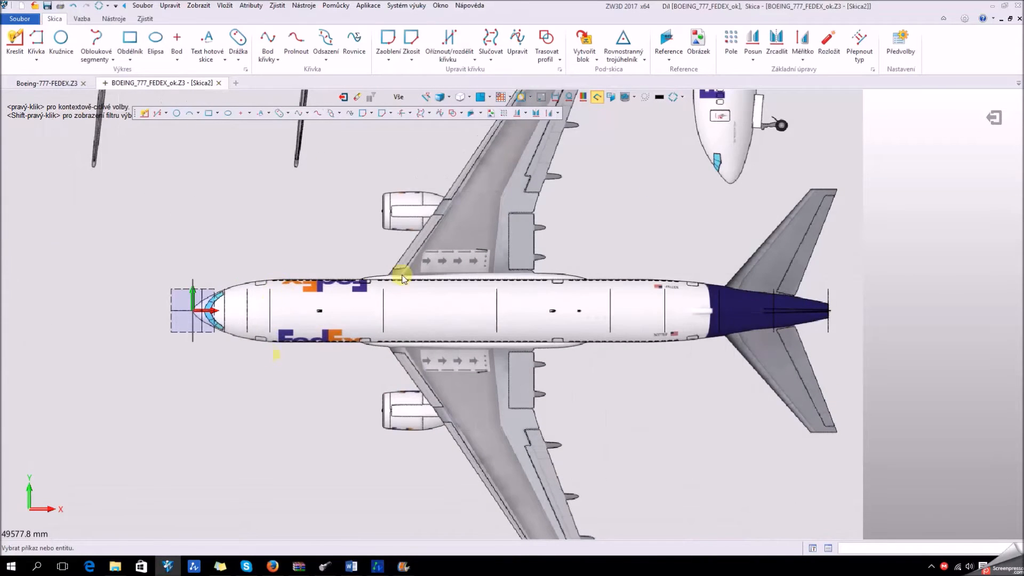
{"action": "scroll", "coordinate": [501, 320], "scroll_direction": "down", "scroll_amount": 4}
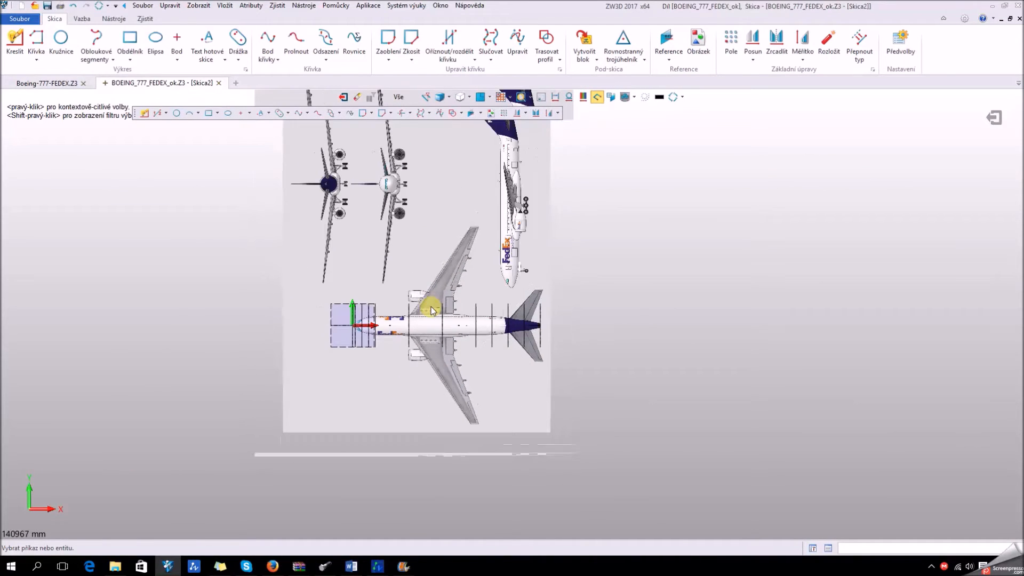
{"action": "scroll", "coordinate": [480, 279], "scroll_direction": "up", "scroll_amount": 1}
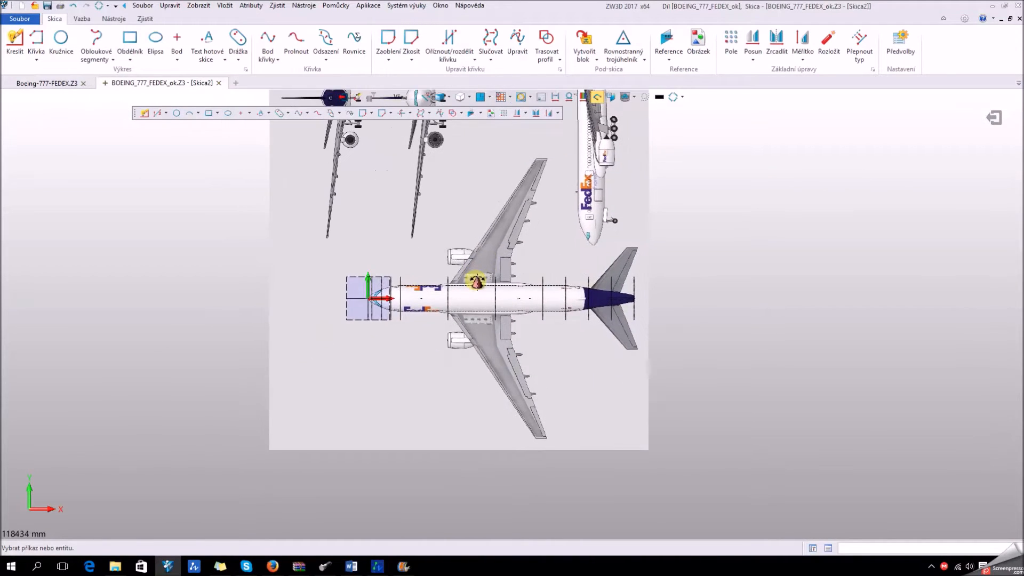
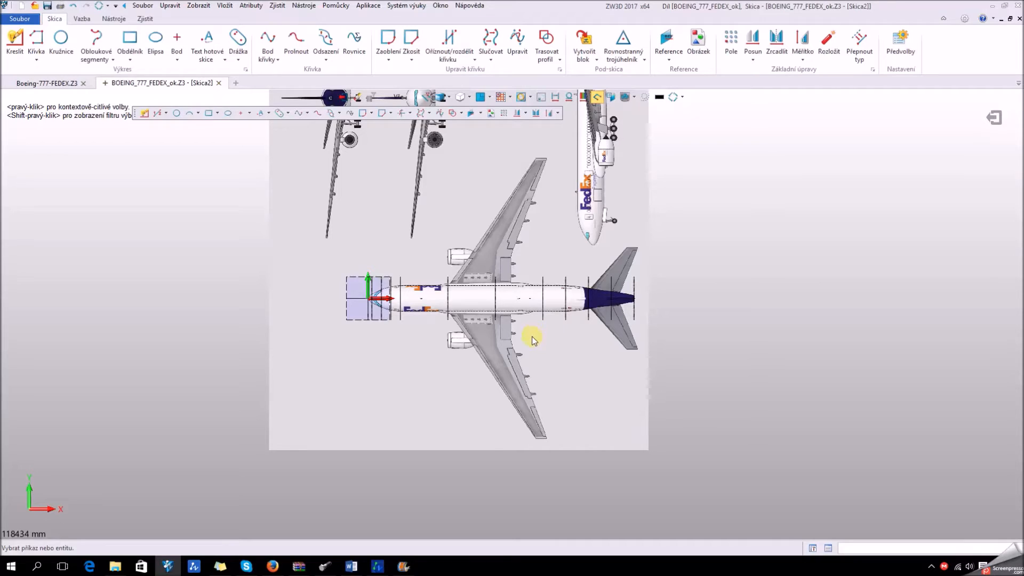
- Project the cross-section planes from the tail forward to the front door into the sketch as construction reference lines
{"action": "left_click", "coordinate": [668, 43]}
{"action": "left_click", "coordinate": [635, 288]}
{"action": "left_click", "coordinate": [989, 151]}
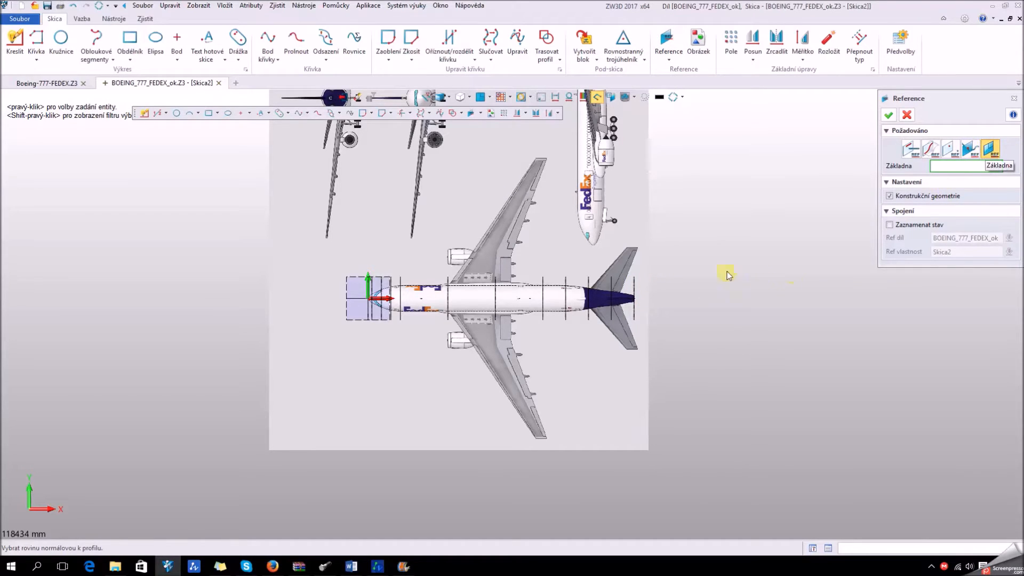
{"action": "left_click", "coordinate": [638, 284]}
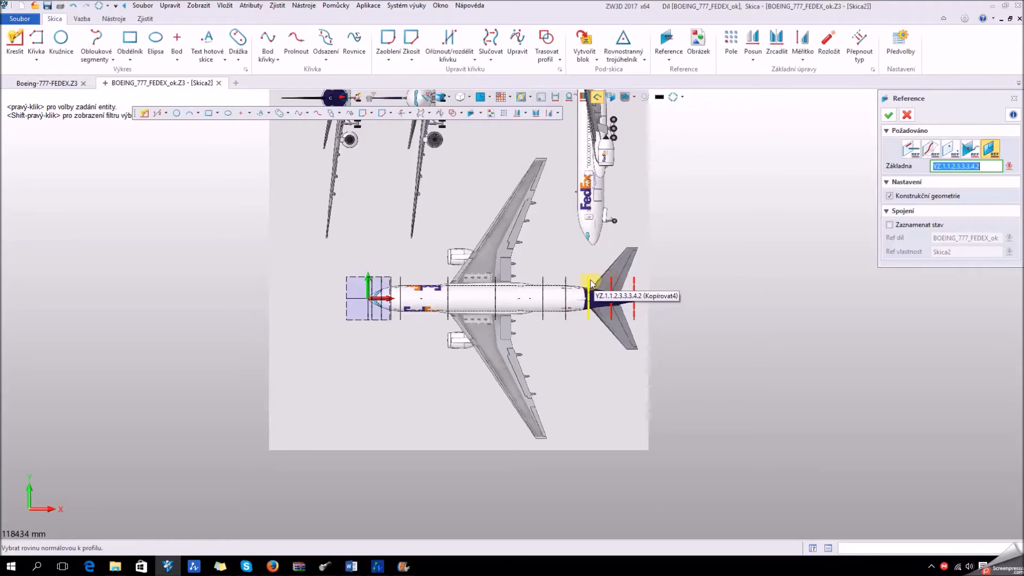
{"action": "left_click", "coordinate": [539, 283]}
{"action": "left_click", "coordinate": [493, 283]}
{"action": "left_click", "coordinate": [448, 283]}
{"action": "left_click", "coordinate": [401, 285]}
- Project the three remaining offset planes at the nose into the sketch as construction reference lines and finish the Reference command
{"action": "left_click", "coordinate": [391, 290]}
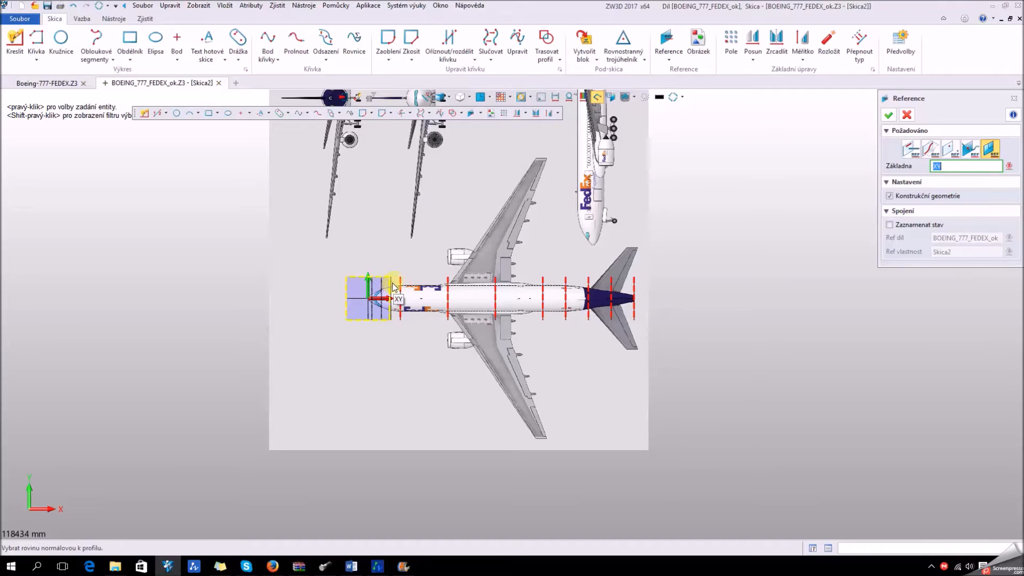
{"action": "left_click", "coordinate": [376, 291]}
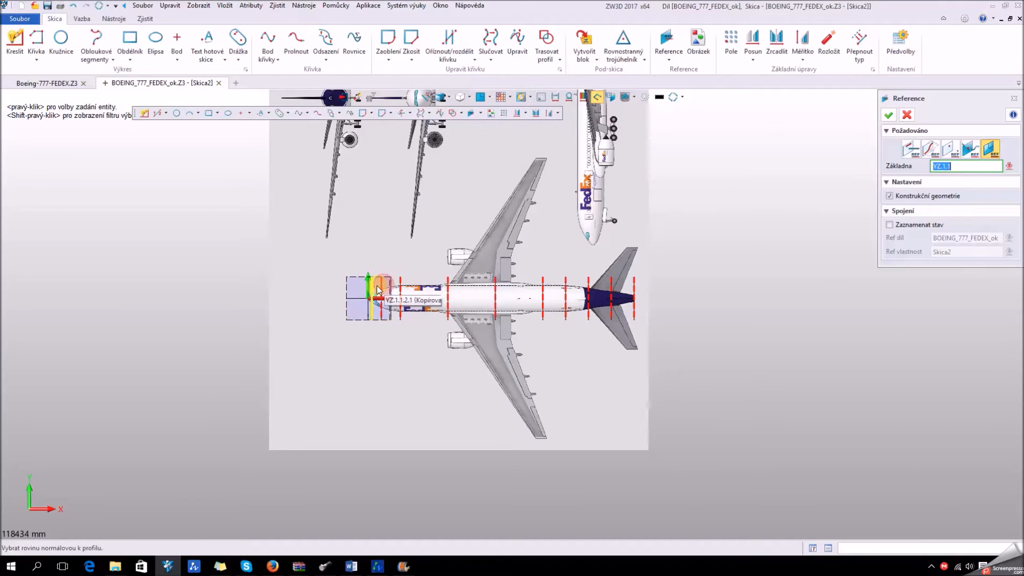
{"action": "scroll", "coordinate": [376, 291], "scroll_direction": "up", "scroll_amount": 1}
{"action": "left_click", "coordinate": [376, 291]}
{"action": "left_click", "coordinate": [396, 292]}
{"action": "middle_click", "coordinate": [396, 293]}
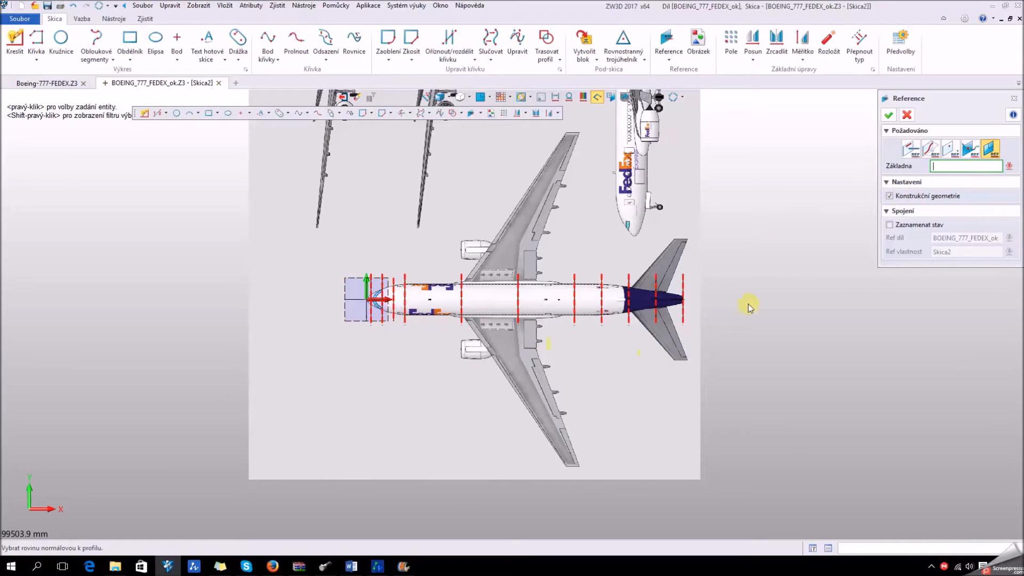
{"action": "left_click", "coordinate": [888, 115]}
- Restyle all eleven reference lines across the fuselage as thin grey dashed lines
{"action": "scroll", "coordinate": [849, 252], "scroll_direction": "up", "scroll_amount": 3}
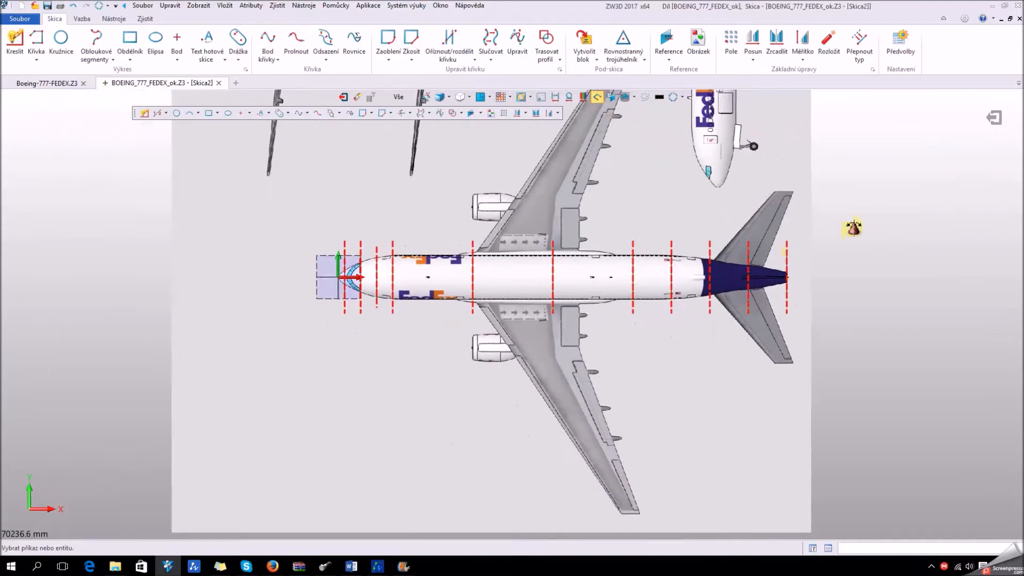
{"action": "scroll", "coordinate": [821, 247], "scroll_direction": "up", "scroll_amount": 2}
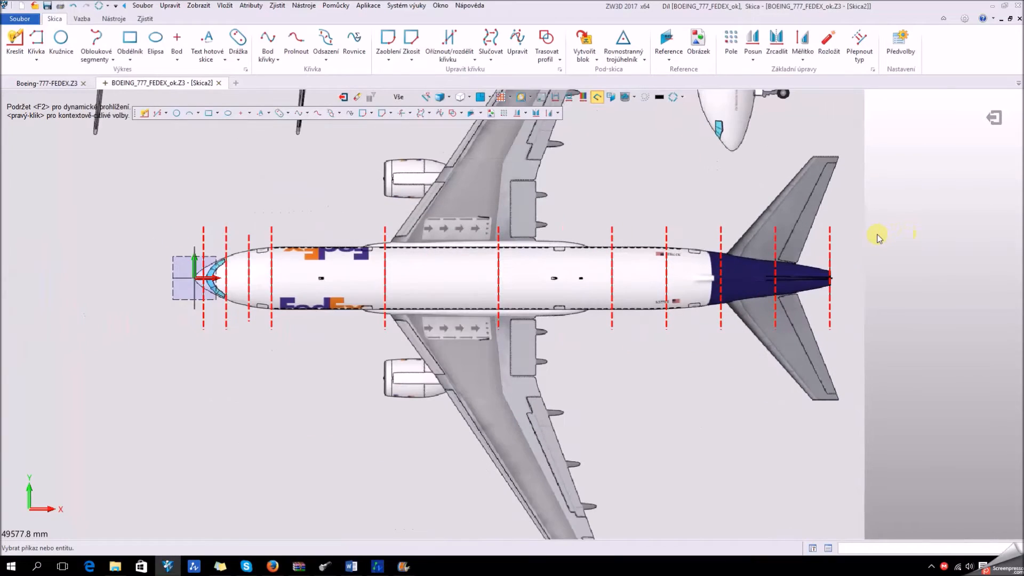
{"action": "left_click_drag", "start_coordinate": [887, 173], "coordinate": [190, 239]}
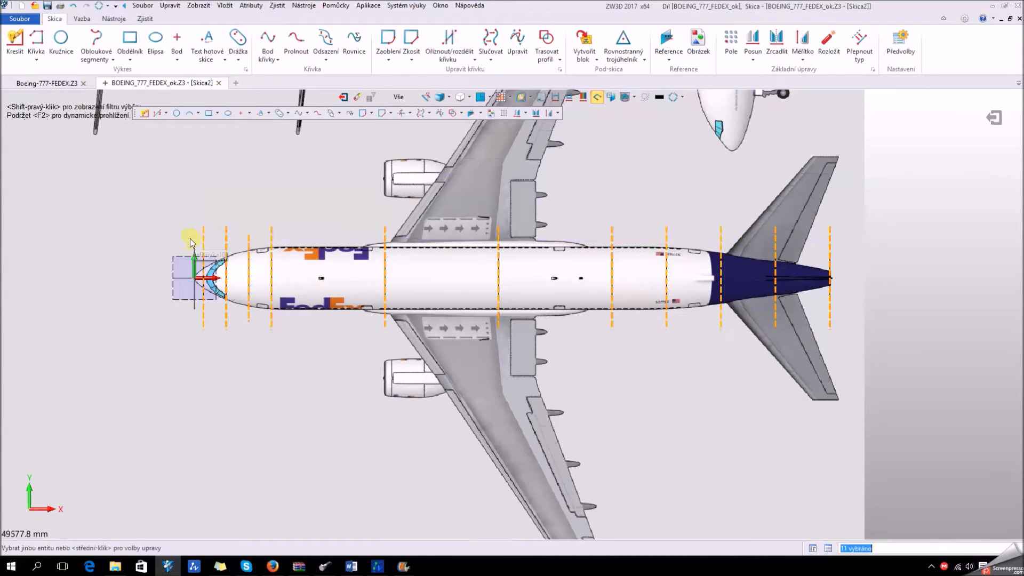
{"action": "right_click", "coordinate": [227, 235]}
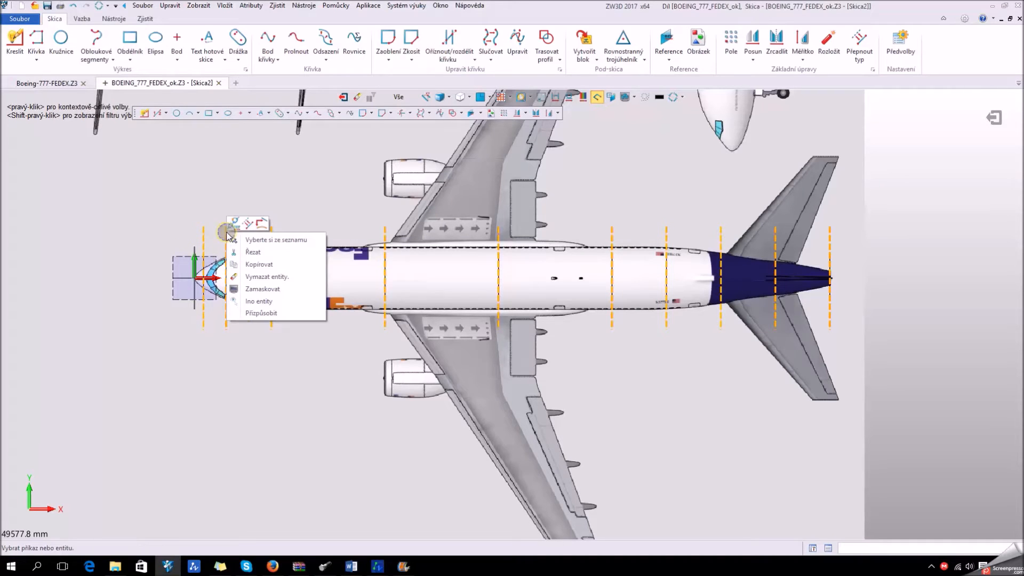
{"action": "left_click", "coordinate": [232, 223]}
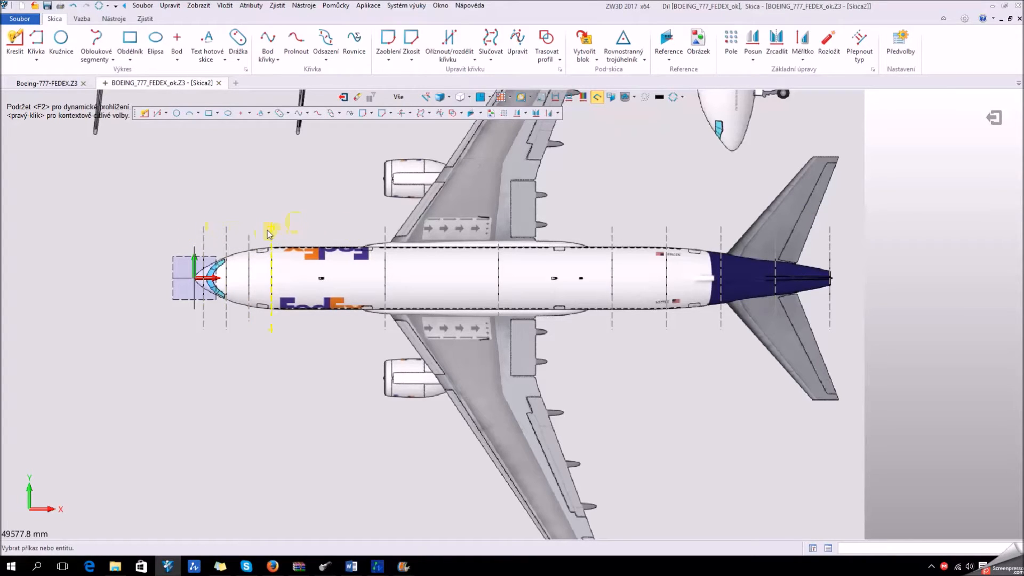
- Examine where the reference lines cross the fuselage outline in the top-view image
{"action": "scroll", "coordinate": [377, 216], "scroll_direction": "up", "scroll_amount": 1}
{"action": "scroll", "coordinate": [425, 234], "scroll_direction": "down", "scroll_amount": 1}
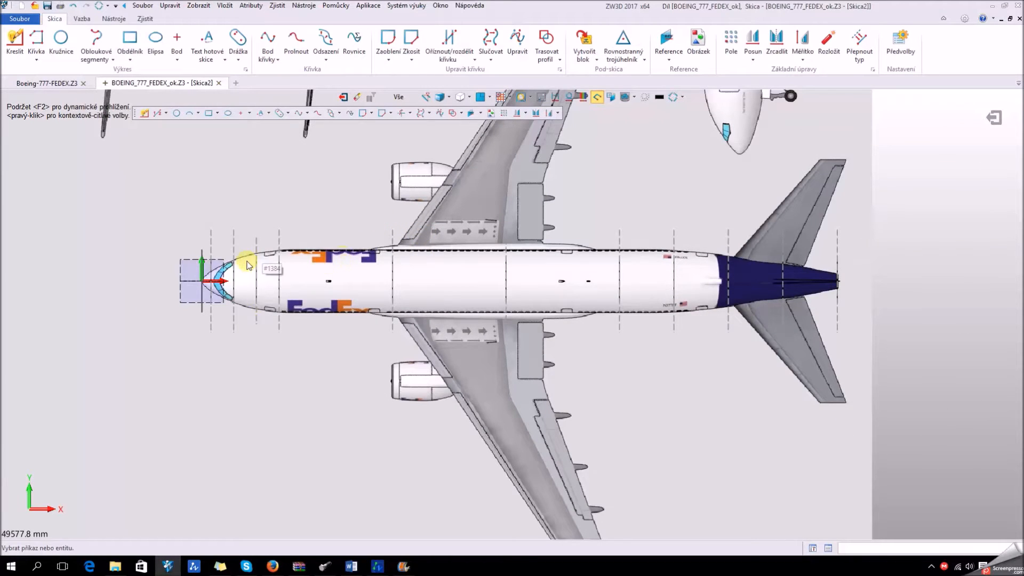
{"action": "scroll", "coordinate": [255, 270], "scroll_direction": "up", "scroll_amount": 4}
{"action": "middle_click_drag", "start_coordinate": [270, 236], "coordinate": [279, 267]}
{"action": "scroll", "coordinate": [257, 273], "scroll_direction": "down", "scroll_amount": 3}
{"action": "mouse_move", "coordinate": [469, 287]}
{"action": "middle_mouse_down"}
{"action": "mouse_move", "coordinate": [183, 270]}
{"action": "mouse_move", "coordinate": [478, 260]}
{"action": "mouse_move", "coordinate": [545, 269]}
{"action": "middle_mouse_up"}
{"action": "scroll", "coordinate": [229, 274], "scroll_direction": "up", "scroll_amount": 5}
{"action": "scroll", "coordinate": [324, 284], "scroll_direction": "up", "scroll_amount": 4}
{"action": "scroll", "coordinate": [239, 299], "scroll_direction": "down", "scroll_amount": 6}
{"action": "scroll", "coordinate": [235, 306], "scroll_direction": "down", "scroll_amount": 4}
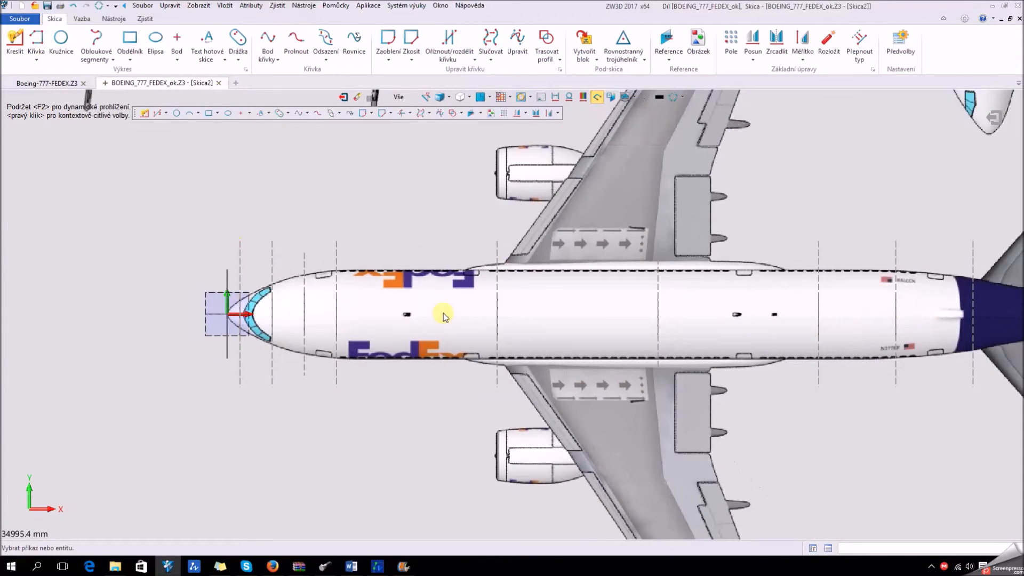
- Begin an open degree-3 through-points spline along the upper nose outline, with points on the first three offset reference lines
{"action": "scroll", "coordinate": [249, 313], "scroll_direction": "up", "scroll_amount": 5}
{"action": "scroll", "coordinate": [186, 302], "scroll_direction": "up", "scroll_amount": 2}
{"action": "middle_click_drag", "start_coordinate": [335, 219], "coordinate": [327, 266]}
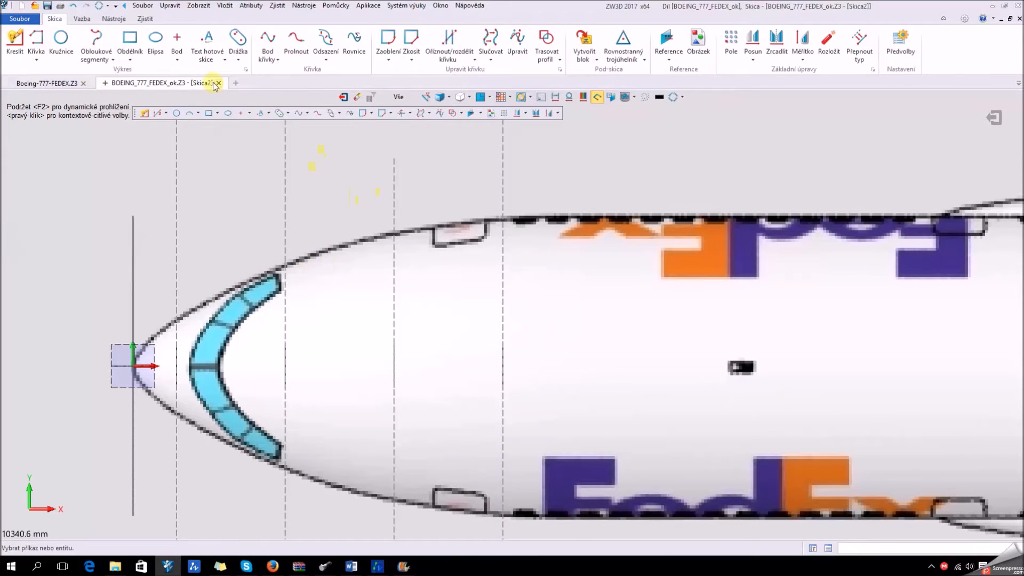
{"action": "left_click", "coordinate": [267, 37]}
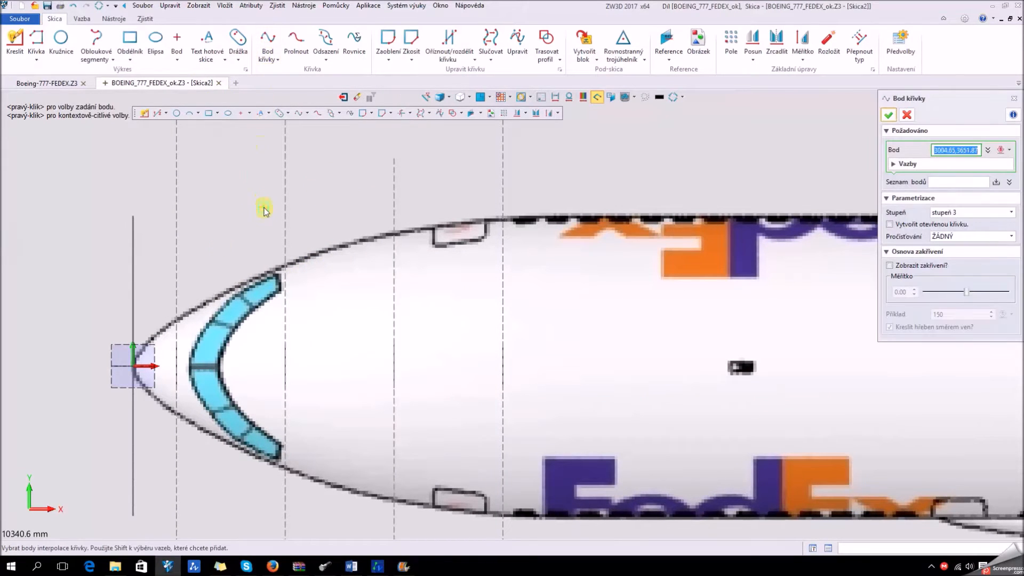
{"action": "scroll", "coordinate": [198, 294], "scroll_direction": "up", "scroll_amount": 1}
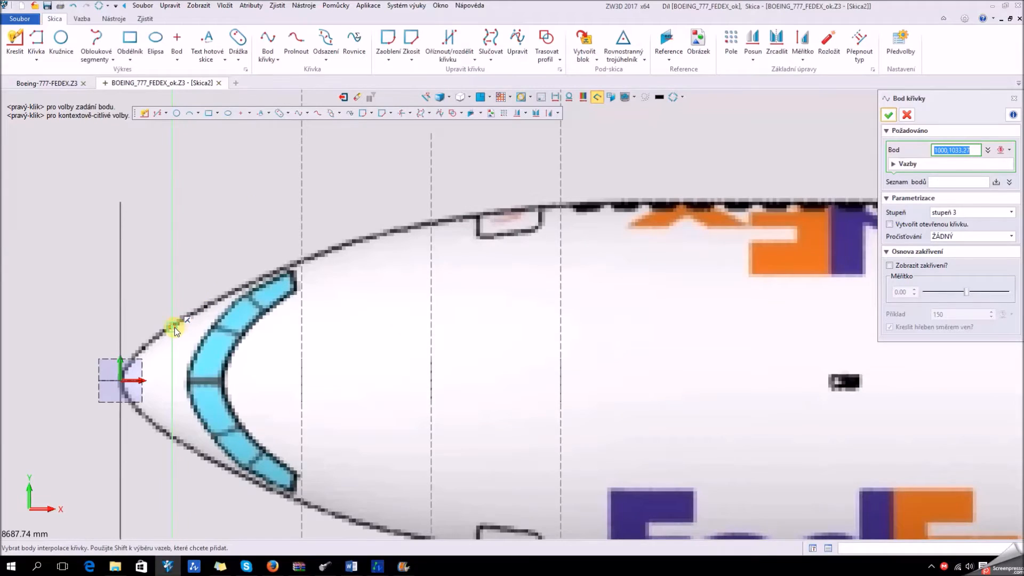
{"action": "scroll", "coordinate": [174, 328], "scroll_direction": "up", "scroll_amount": 2}
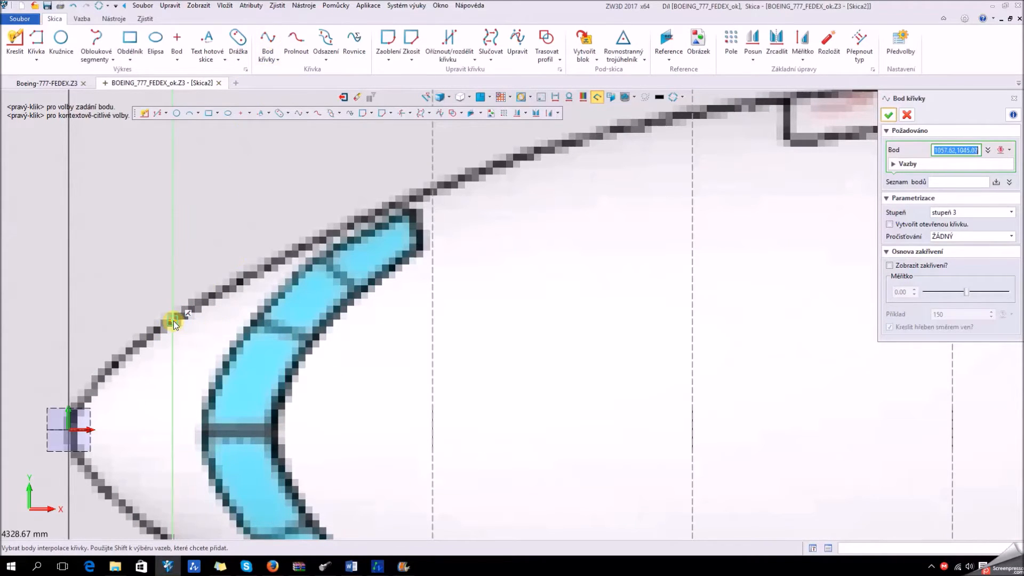
{"action": "left_click", "coordinate": [172, 318]}
{"action": "left_click", "coordinate": [431, 191]}
{"action": "middle_click_drag", "start_coordinate": [620, 156], "coordinate": [389, 304]}
{"action": "left_click", "coordinate": [466, 262]}
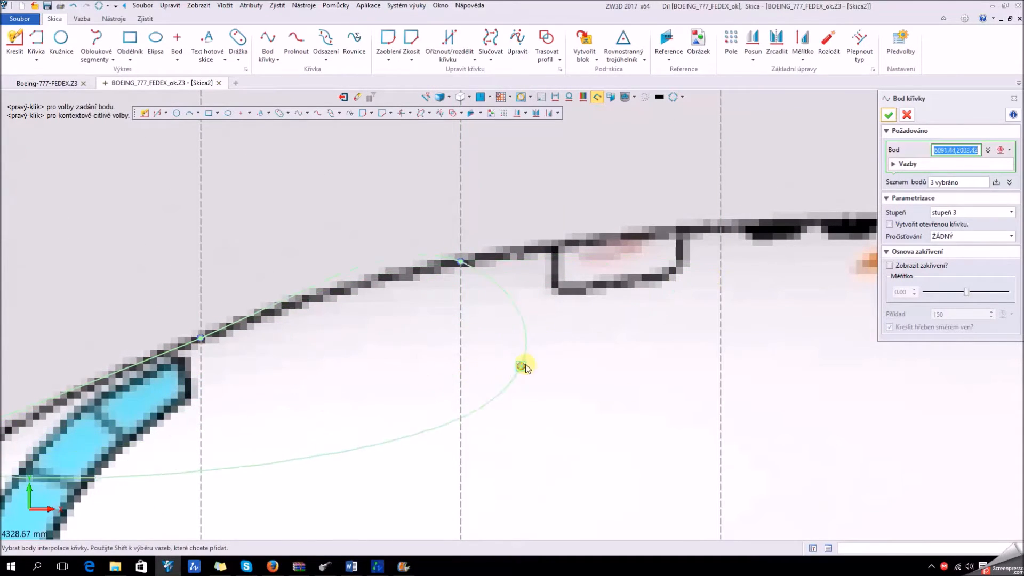
{"action": "left_click", "coordinate": [890, 224]}
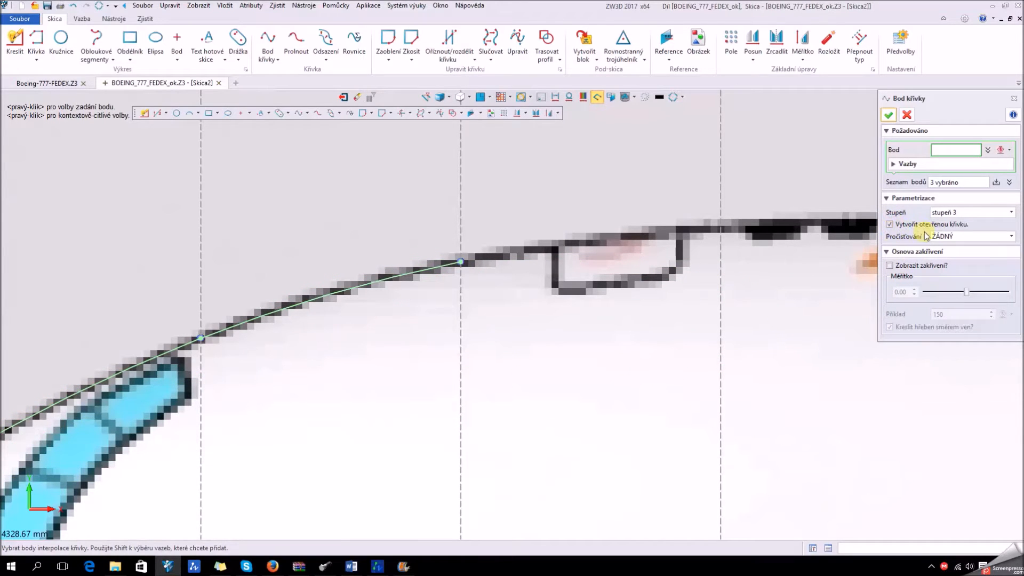
- Extend the spline with points where the upper outline crosses the reference lines just behind the front door and at the wing root
{"action": "scroll", "coordinate": [596, 290], "scroll_direction": "down", "scroll_amount": 5}
{"action": "scroll", "coordinate": [596, 290], "scroll_direction": "up", "scroll_amount": 5}
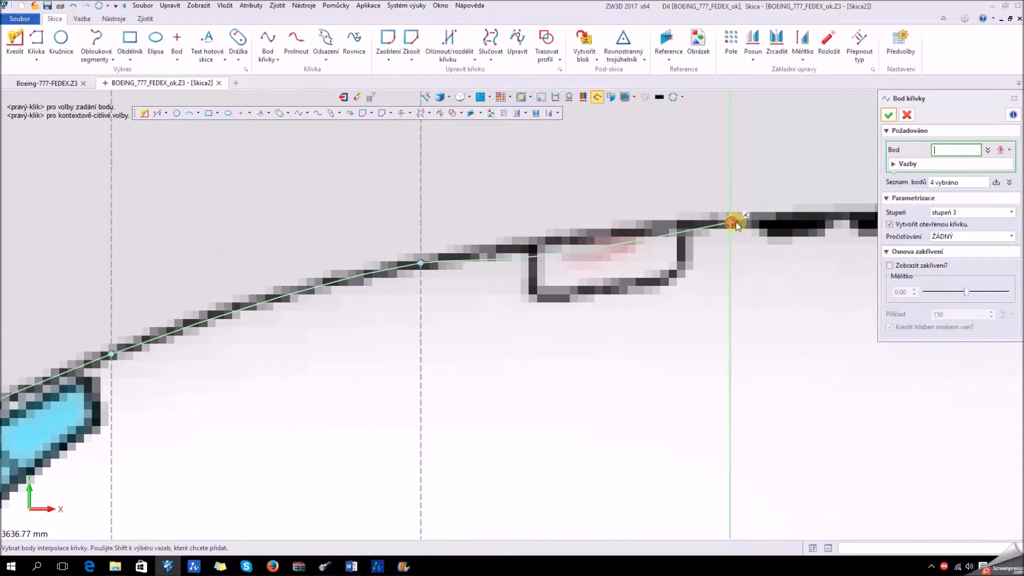
{"action": "left_click", "coordinate": [731, 221]}
{"action": "scroll", "coordinate": [450, 230], "scroll_direction": "down", "scroll_amount": 4}
{"action": "scroll", "coordinate": [669, 267], "scroll_direction": "up", "scroll_amount": 4}
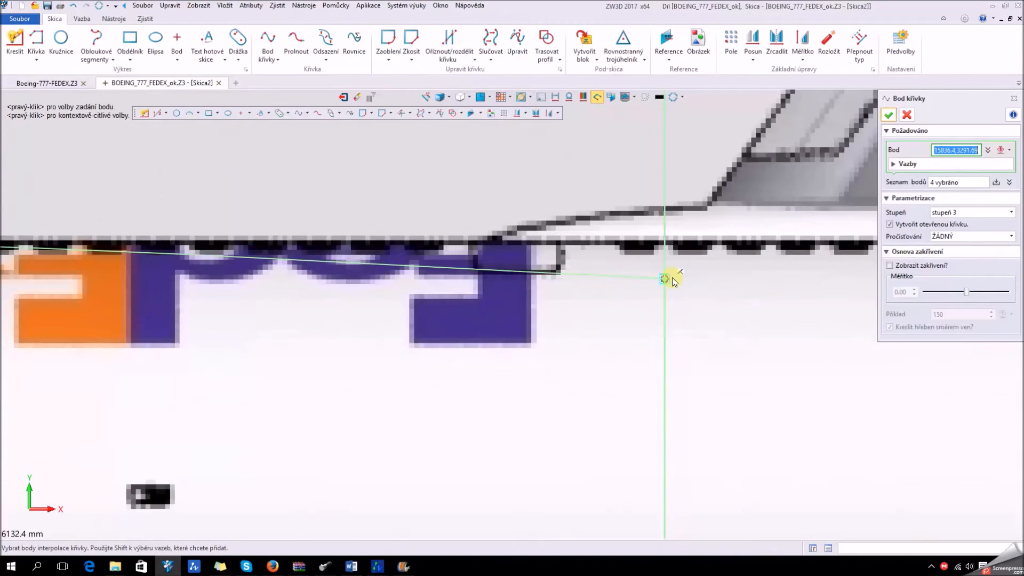
{"action": "left_click", "coordinate": [667, 241]}
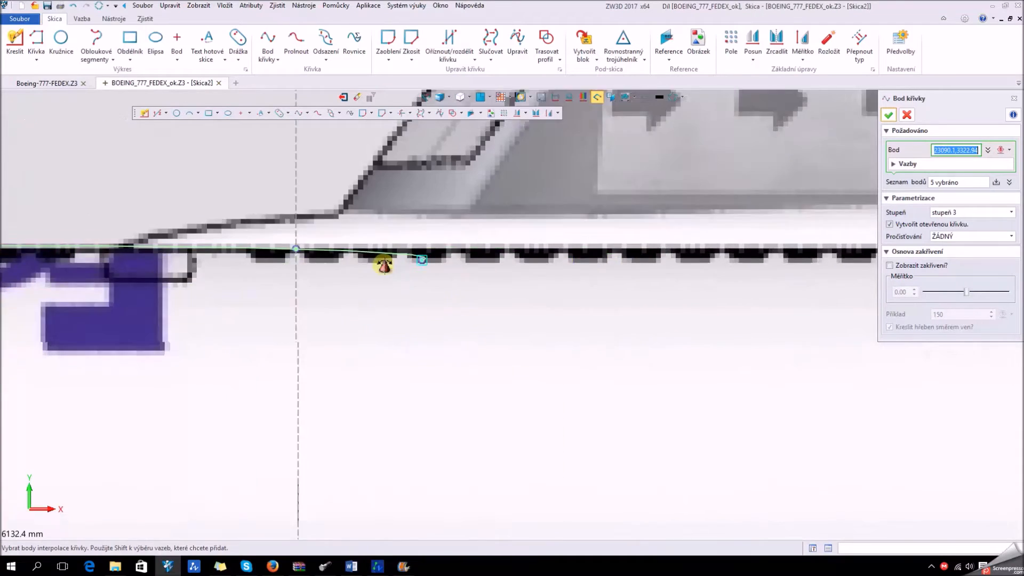
- Continue the spline along the upper fuselage edge with points on the next three reference lines toward the tail
{"action": "scroll", "coordinate": [698, 269], "scroll_direction": "up", "scroll_amount": 3}
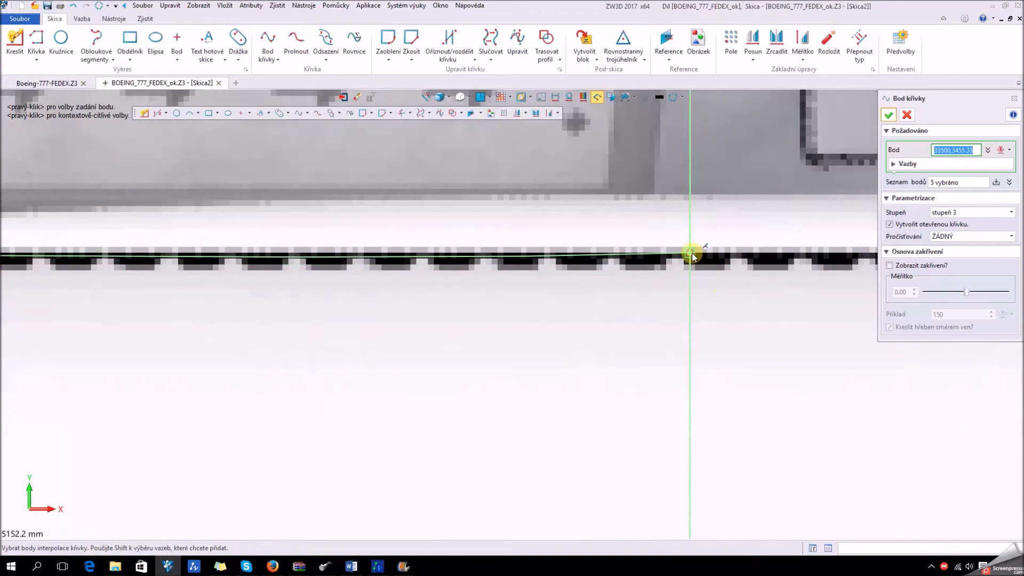
{"action": "left_click", "coordinate": [691, 260]}
{"action": "scroll", "coordinate": [469, 288], "scroll_direction": "down", "scroll_amount": 4}
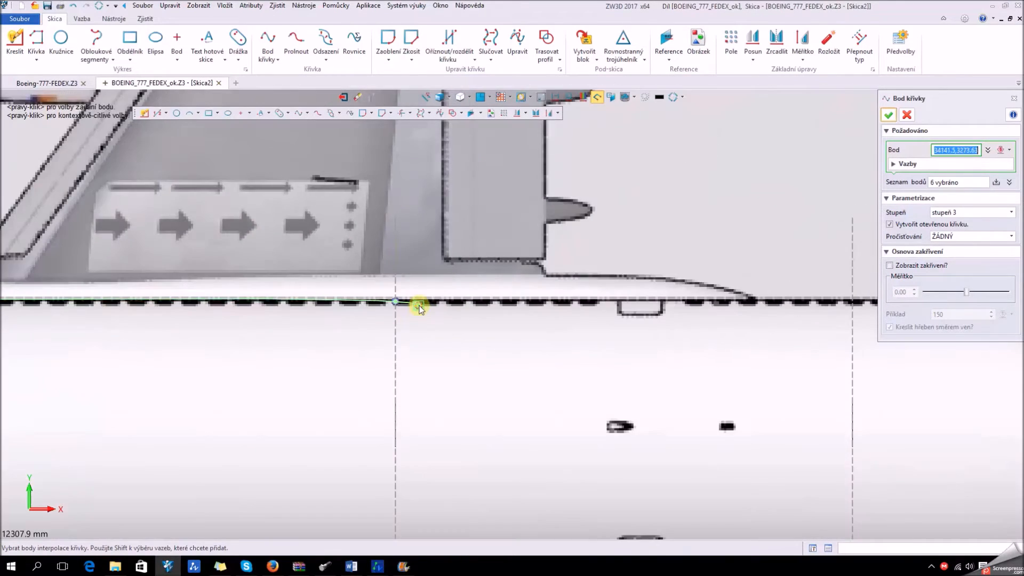
{"action": "scroll", "coordinate": [568, 315], "scroll_direction": "up", "scroll_amount": 2}
{"action": "left_click", "coordinate": [592, 306]}
{"action": "middle_click_drag", "start_coordinate": [719, 314], "coordinate": [383, 318]}
{"action": "left_click", "coordinate": [565, 311]}
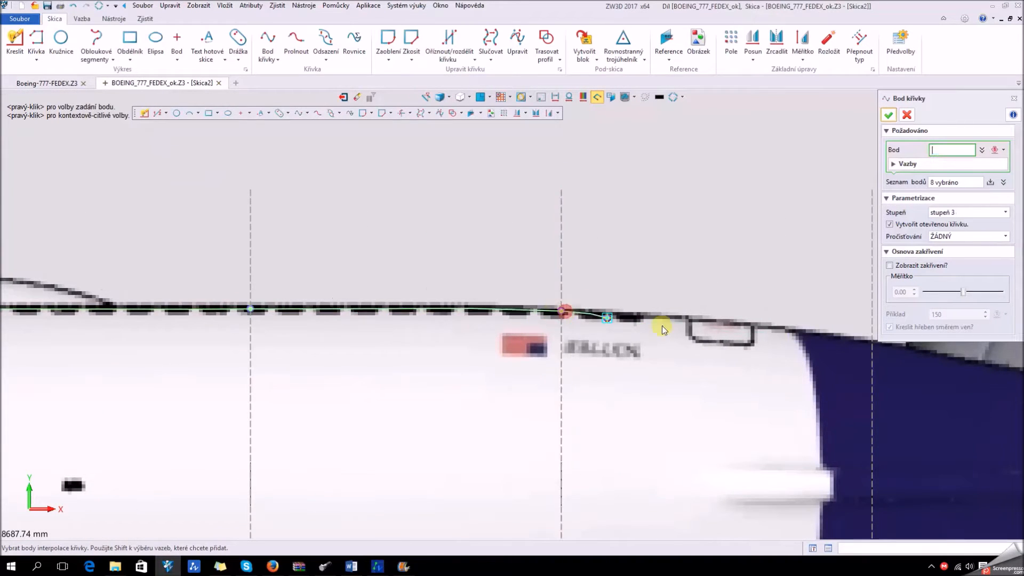
- Place the last three interpolation points along the upper fuselage outline to the tail end and finish the open degree 3 curve
{"action": "middle_click_drag", "start_coordinate": [661, 325], "coordinate": [283, 263]}
{"action": "left_click", "coordinate": [496, 277]}
{"action": "left_click", "coordinate": [807, 325]}
{"action": "middle_click_drag", "start_coordinate": [810, 330], "coordinate": [400, 314]}
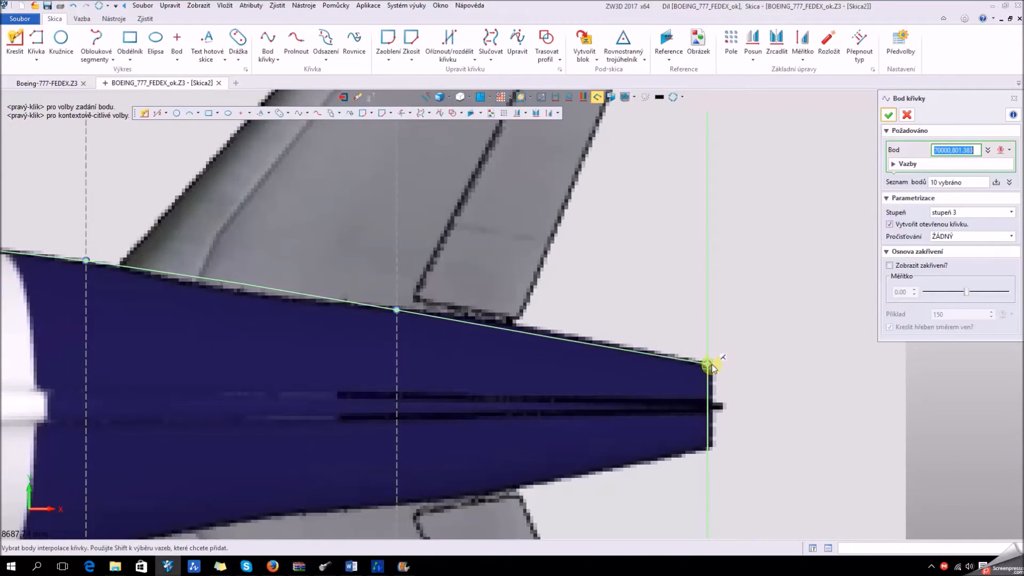
{"action": "left_click", "coordinate": [709, 364]}
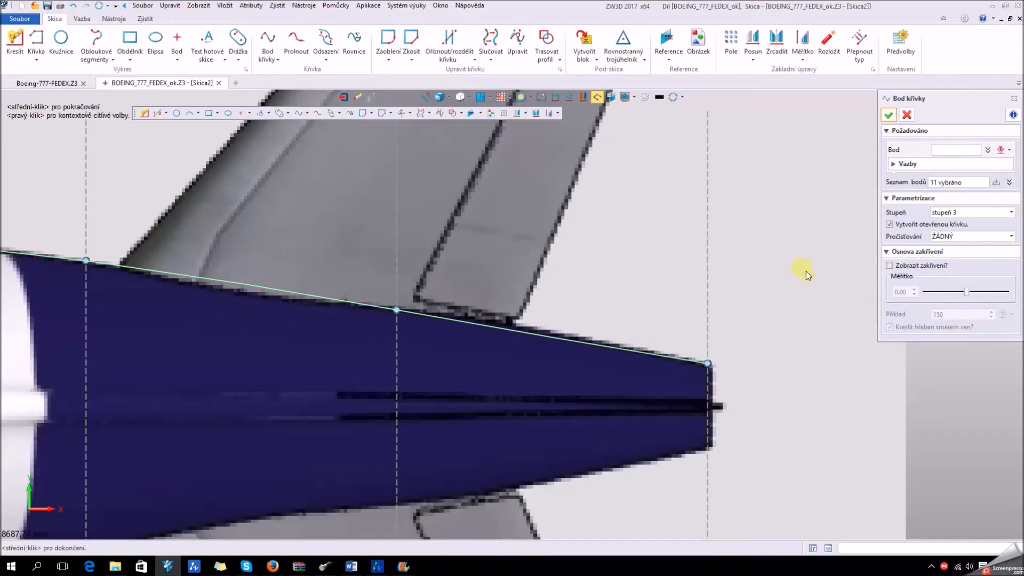
{"action": "left_click", "coordinate": [888, 115]}
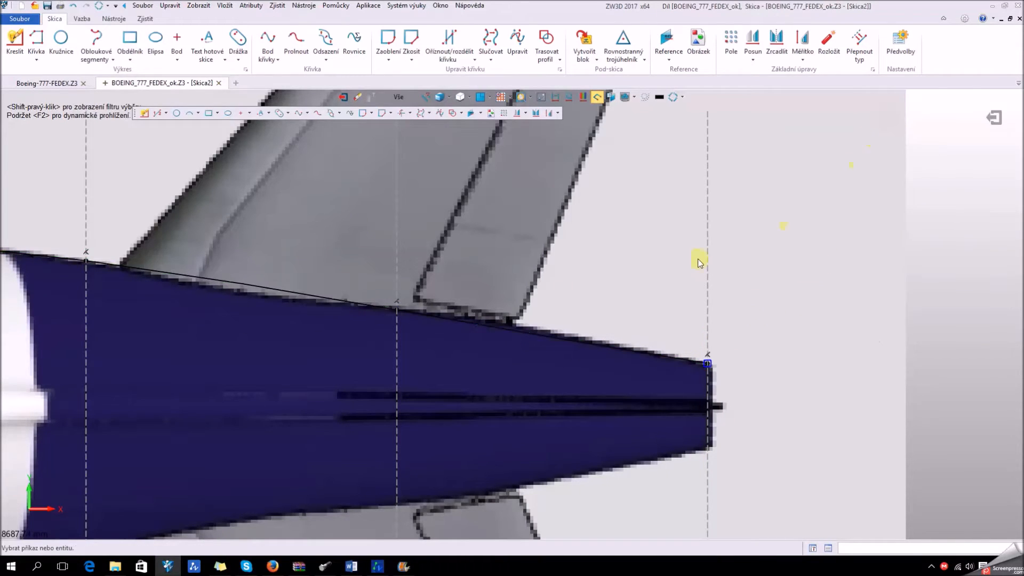
- Examine how closely the new curve follows the fuselage outline around the tail section
{"action": "mouse_move", "coordinate": [293, 322]}
{"action": "middle_mouse_down"}
{"action": "mouse_move", "coordinate": [559, 256]}
{"action": "mouse_move", "coordinate": [495, 235]}
{"action": "middle_mouse_up"}
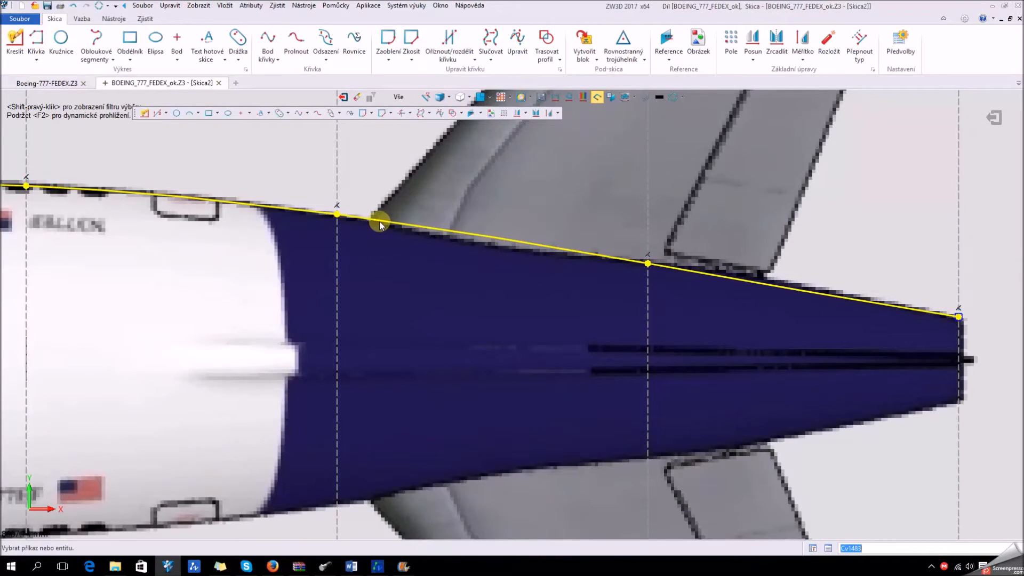
{"action": "scroll", "coordinate": [463, 302], "scroll_direction": "down", "scroll_amount": 4}
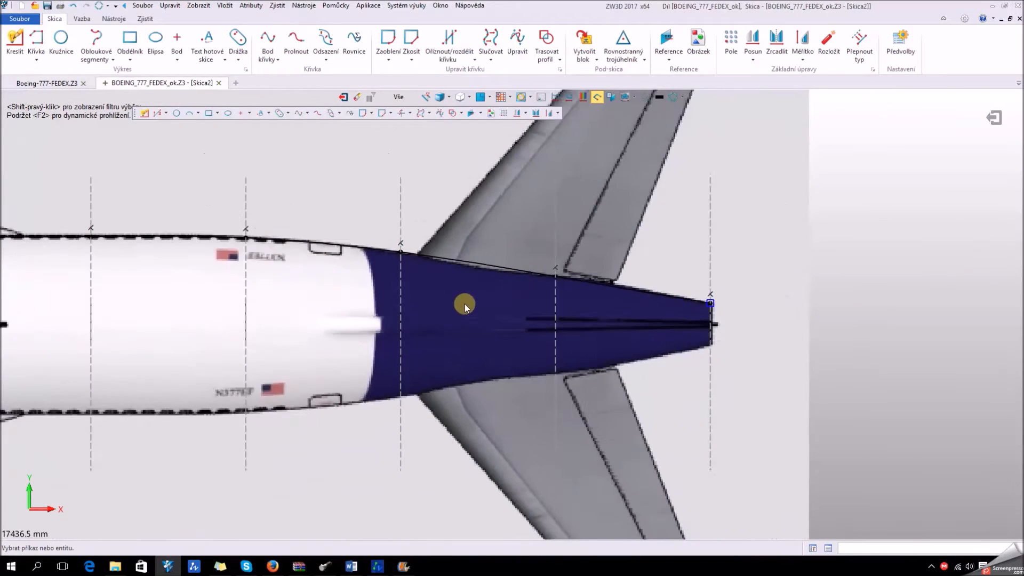
{"action": "scroll", "coordinate": [449, 283], "scroll_direction": "up", "scroll_amount": 3}
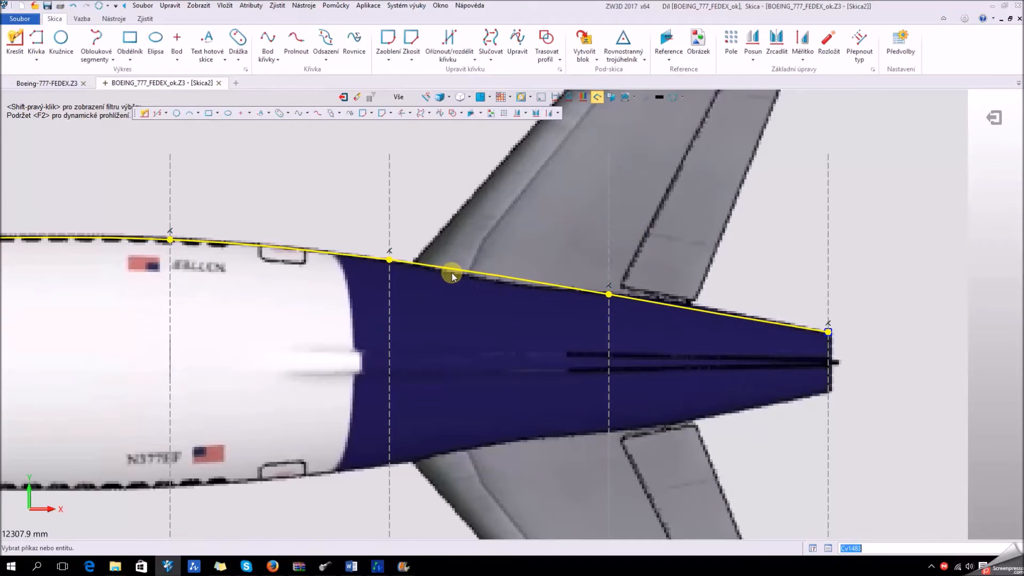
{"action": "scroll", "coordinate": [450, 284], "scroll_direction": "down", "scroll_amount": 2}
{"action": "scroll", "coordinate": [444, 264], "scroll_direction": "up", "scroll_amount": 2}
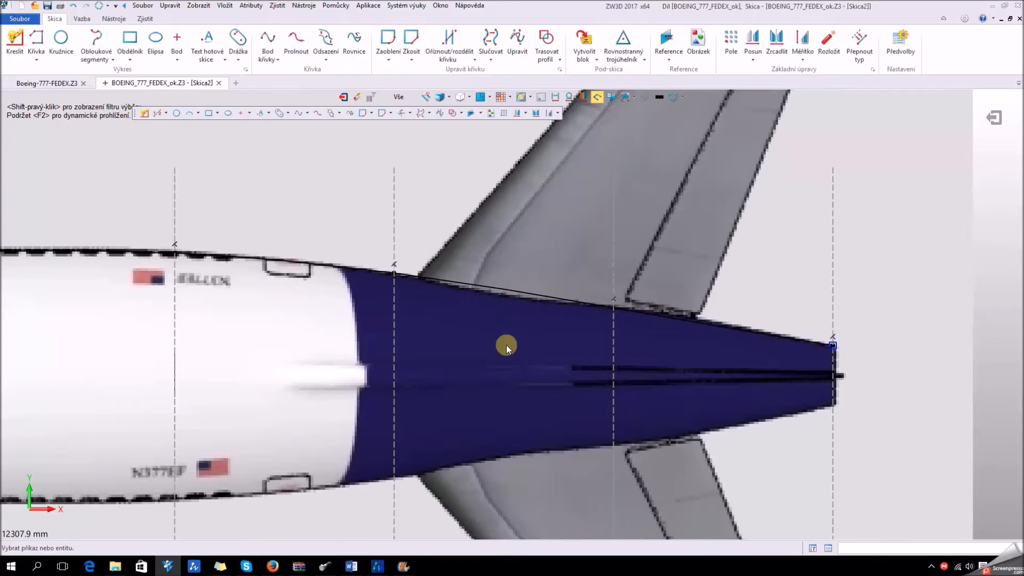
{"action": "scroll", "coordinate": [478, 288], "scroll_direction": "up", "scroll_amount": 3}
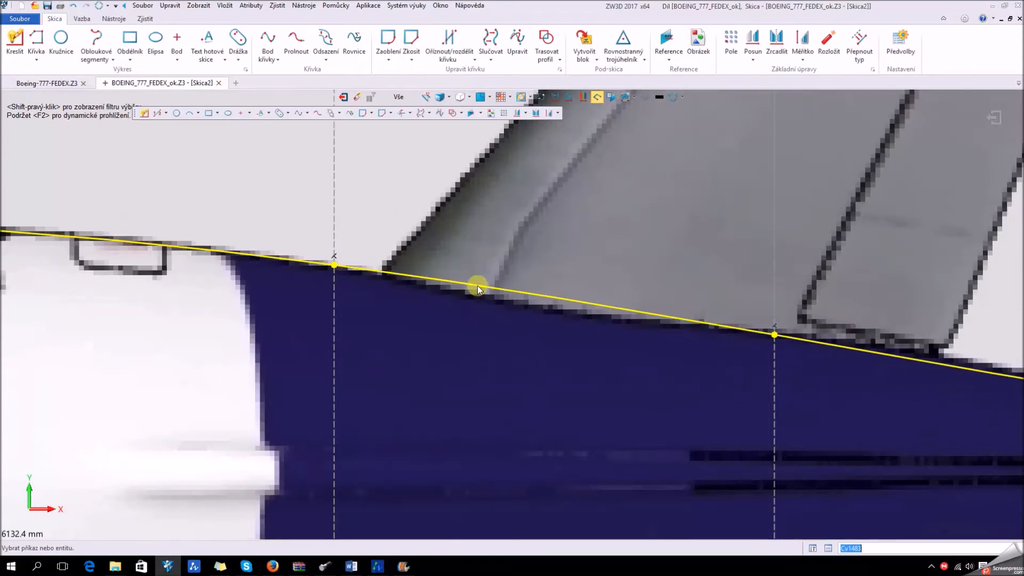
{"action": "right_click", "coordinate": [497, 288]}
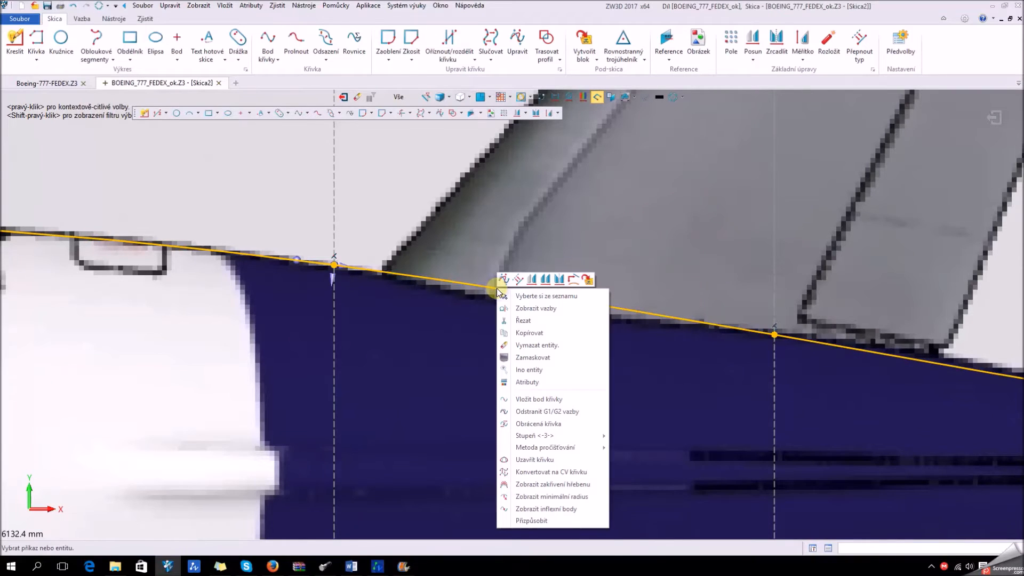
{"action": "left_click", "coordinate": [395, 184]}
{"action": "scroll", "coordinate": [513, 304], "scroll_direction": "down", "scroll_amount": 4}
{"action": "mouse_move", "coordinate": [510, 306]}
{"action": "middle_mouse_down"}
{"action": "mouse_move", "coordinate": [530, 313]}
{"action": "mouse_move", "coordinate": [553, 278]}
{"action": "middle_mouse_up"}
{"action": "scroll", "coordinate": [554, 277], "scroll_direction": "up", "scroll_amount": 2}
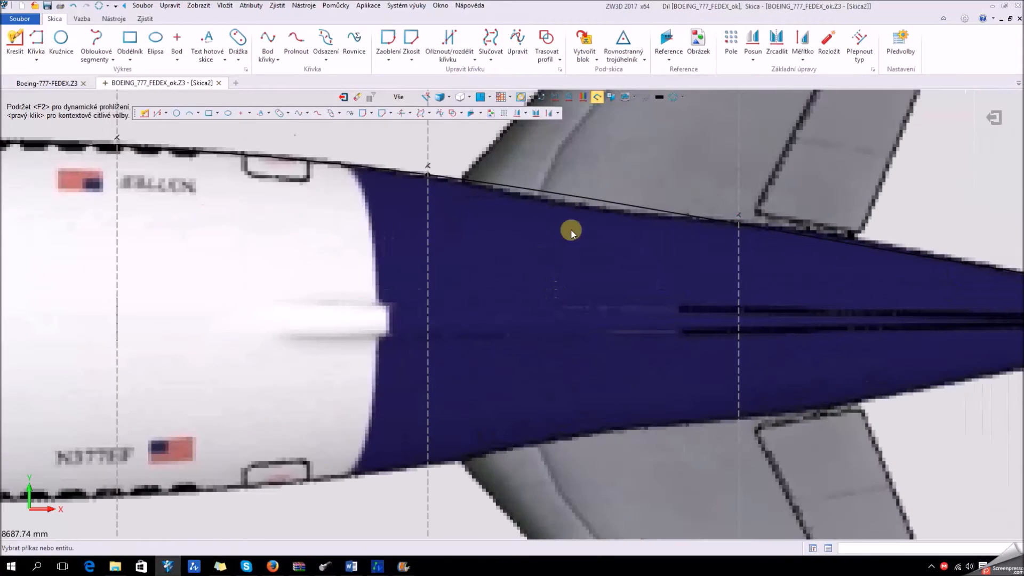
{"action": "double_click", "coordinate": [574, 199]}
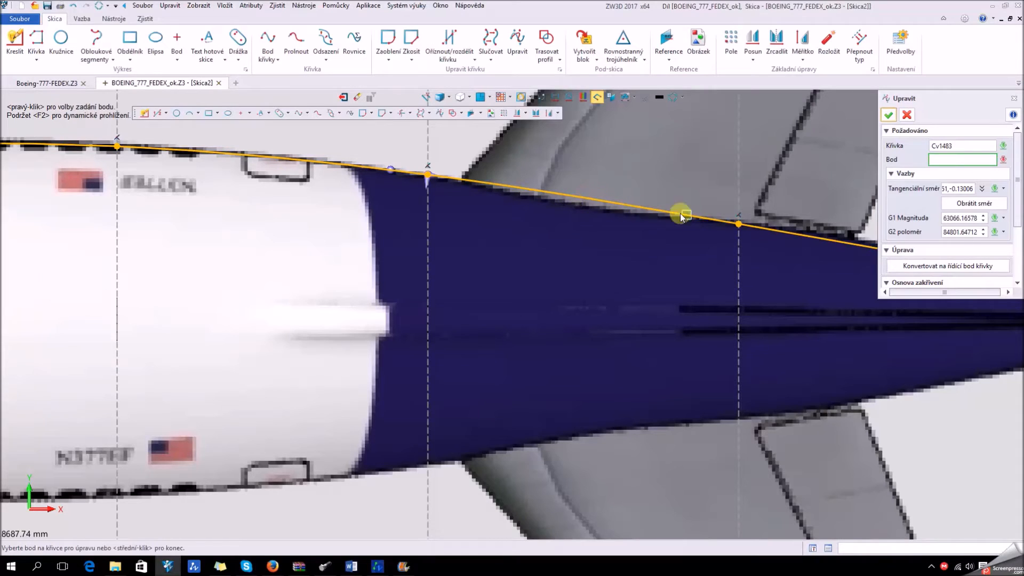
{"action": "left_click", "coordinate": [888, 114]}
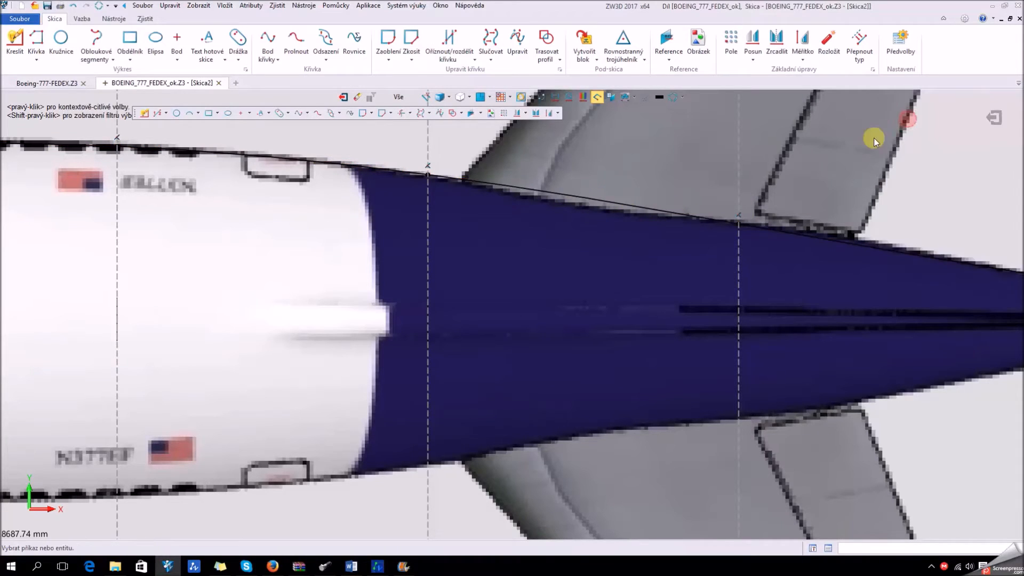
- Insert an extra curve point into the fuselage curve midway between the two construction lines at the tailplane root
{"action": "right_click", "coordinate": [581, 204]}
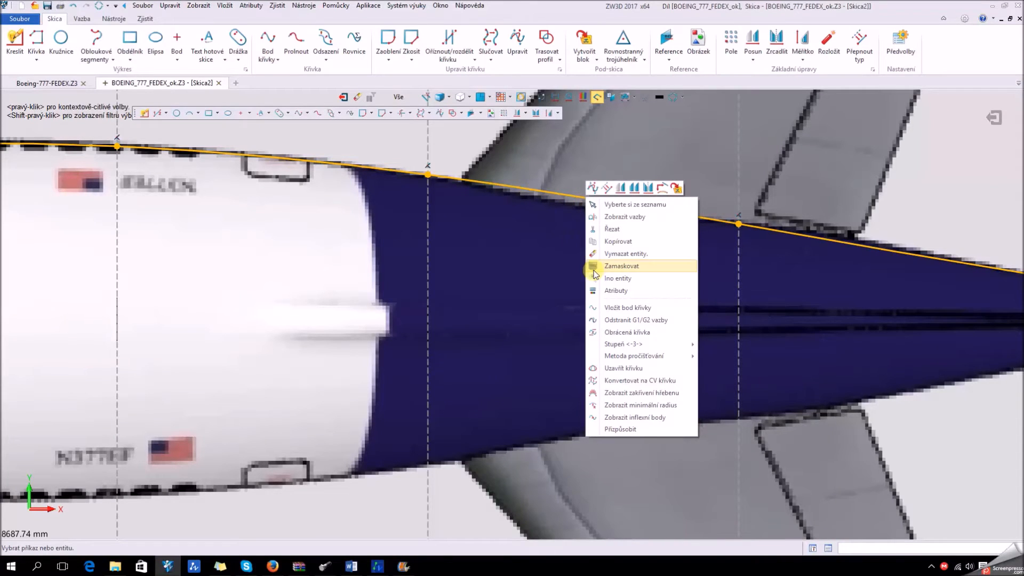
{"action": "mouse_move", "coordinate": [641, 355]}
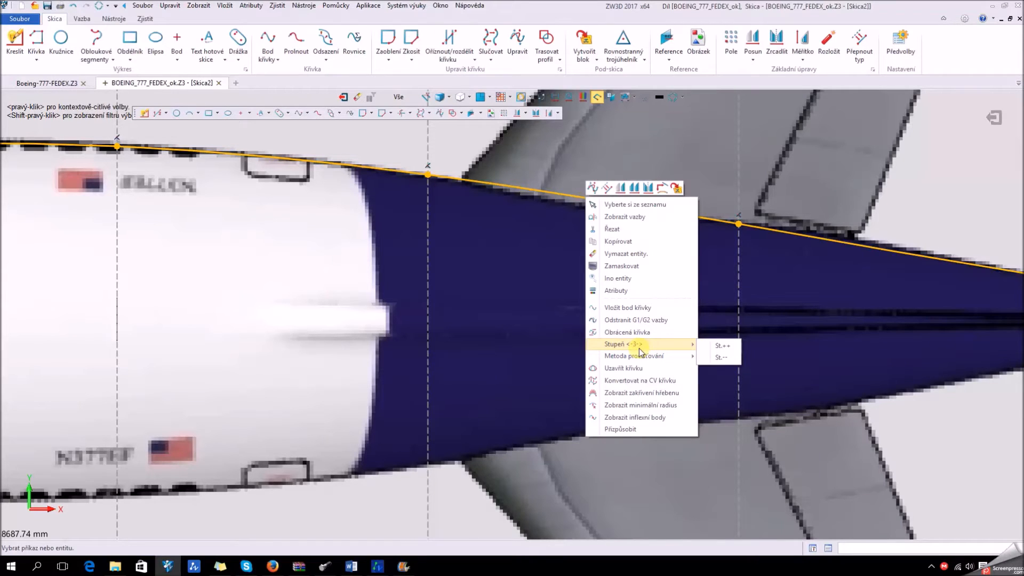
{"action": "left_click", "coordinate": [621, 307]}
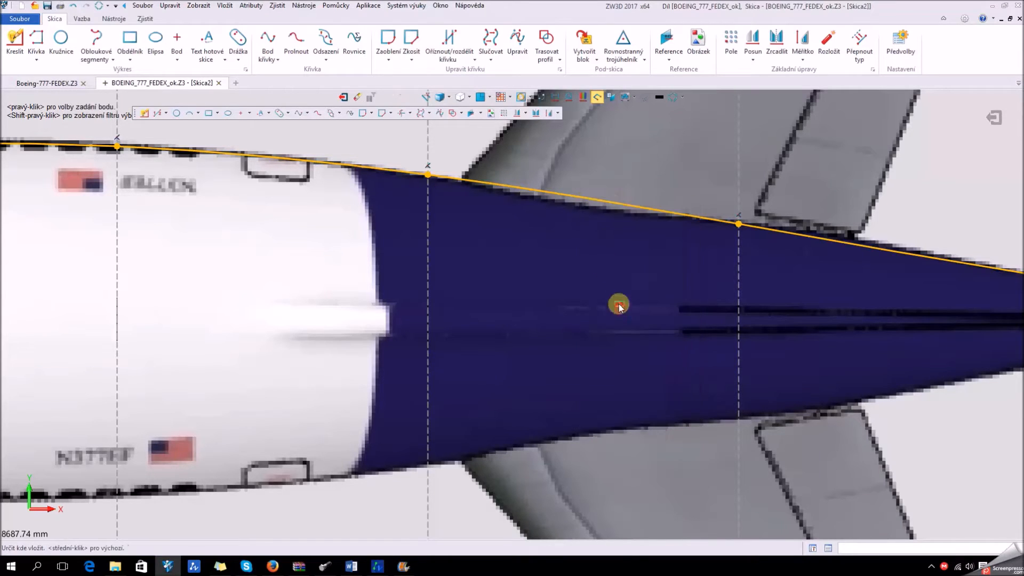
{"action": "left_click", "coordinate": [583, 198]}
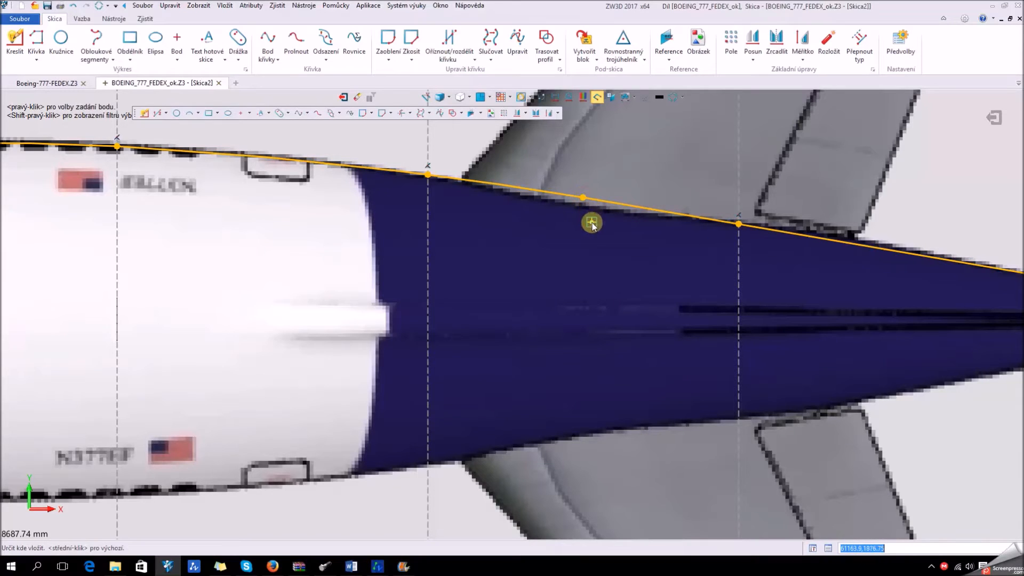
{"action": "middle_click", "coordinate": [610, 238]}
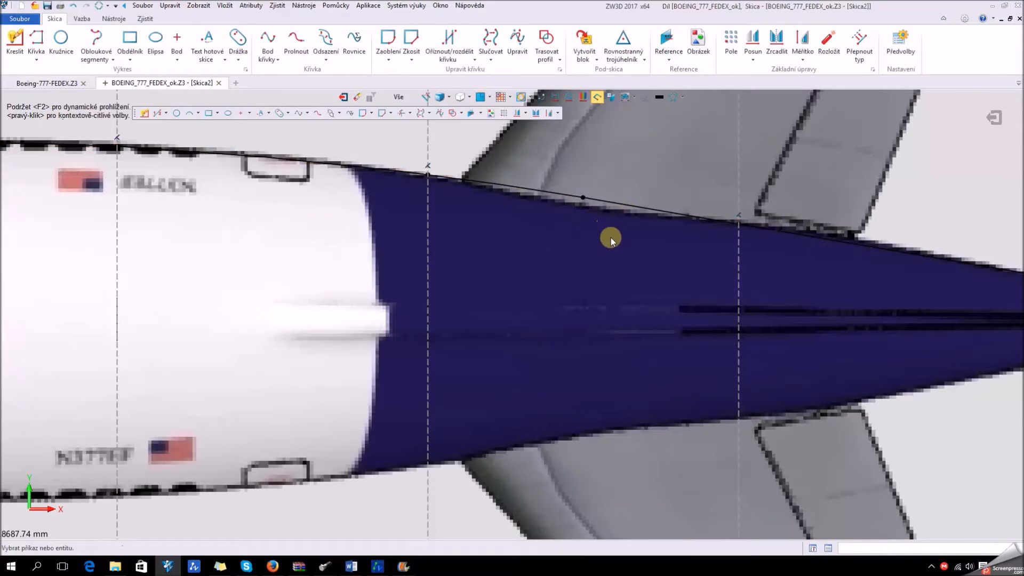
- Move the inserted point inward onto the fuselage outline so the curve follows the image at the tailplane root
{"action": "left_click", "coordinate": [583, 198]}
{"action": "scroll", "coordinate": [582, 198], "scroll_direction": "up", "scroll_amount": 5}
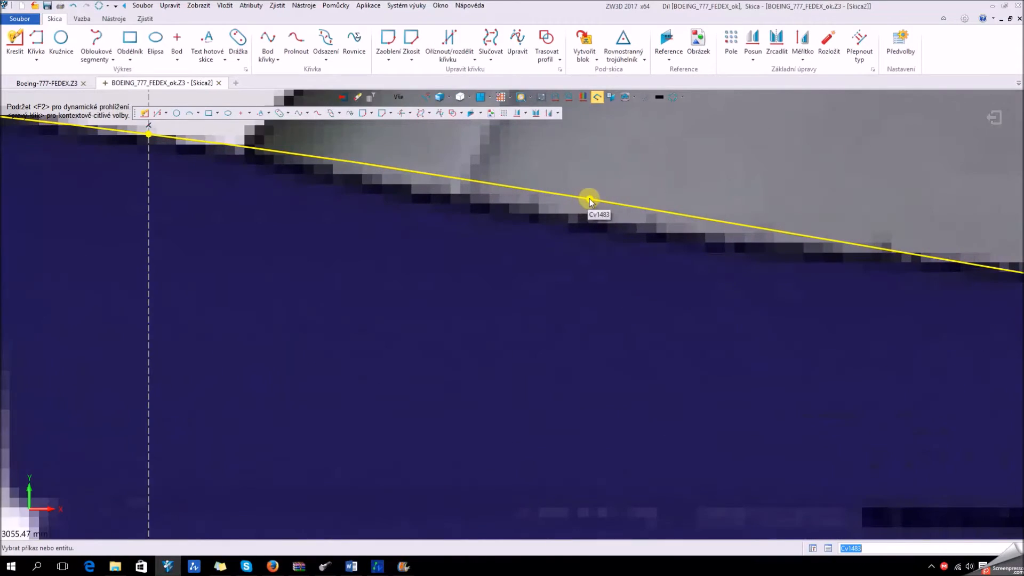
{"action": "left_click", "coordinate": [586, 219]}
{"action": "scroll", "coordinate": [587, 234], "scroll_direction": "down", "scroll_amount": 4}
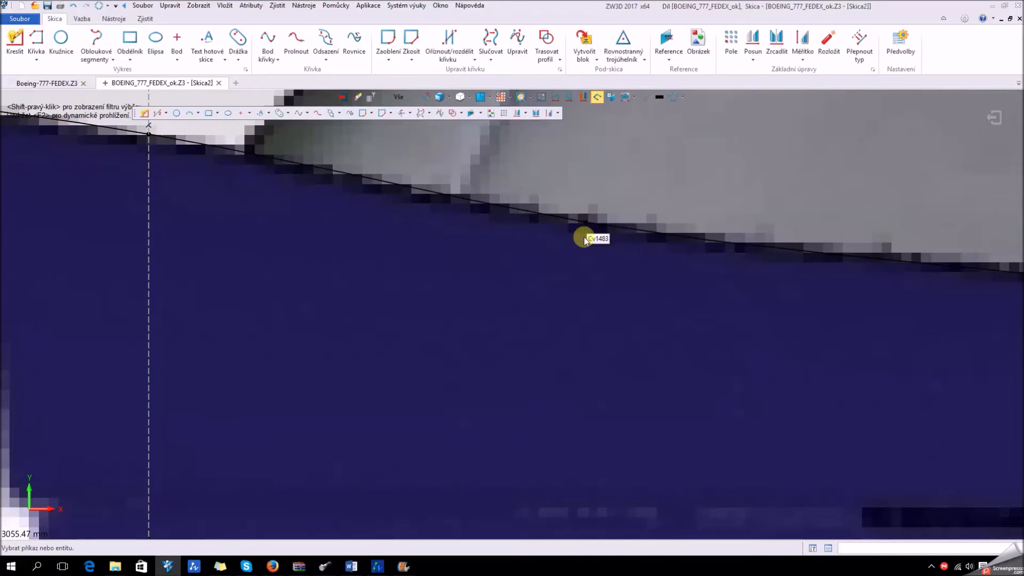
{"action": "scroll", "coordinate": [585, 290], "scroll_direction": "down", "scroll_amount": 4}
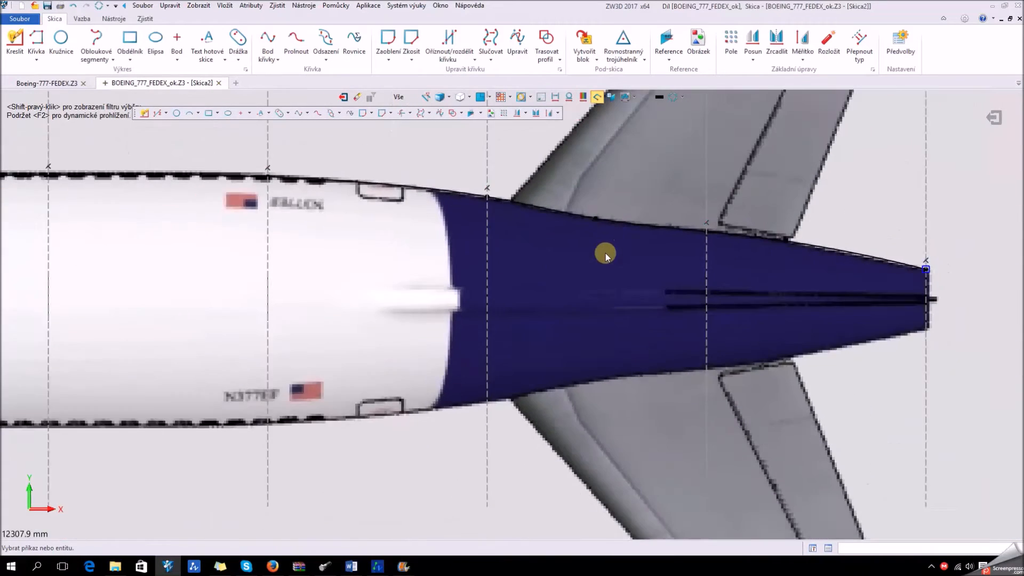
- Mirror the fuselage curve about the horizontal X axis, keeping the original entities
{"action": "scroll", "coordinate": [693, 251], "scroll_direction": "down", "scroll_amount": 2}
{"action": "mouse_move", "coordinate": [776, 234]}
{"action": "middle_mouse_down"}
{"action": "mouse_move", "coordinate": [696, 290]}
{"action": "mouse_move", "coordinate": [535, 299]}
{"action": "mouse_move", "coordinate": [366, 281]}
{"action": "middle_mouse_up"}
{"action": "left_click", "coordinate": [152, 231]}
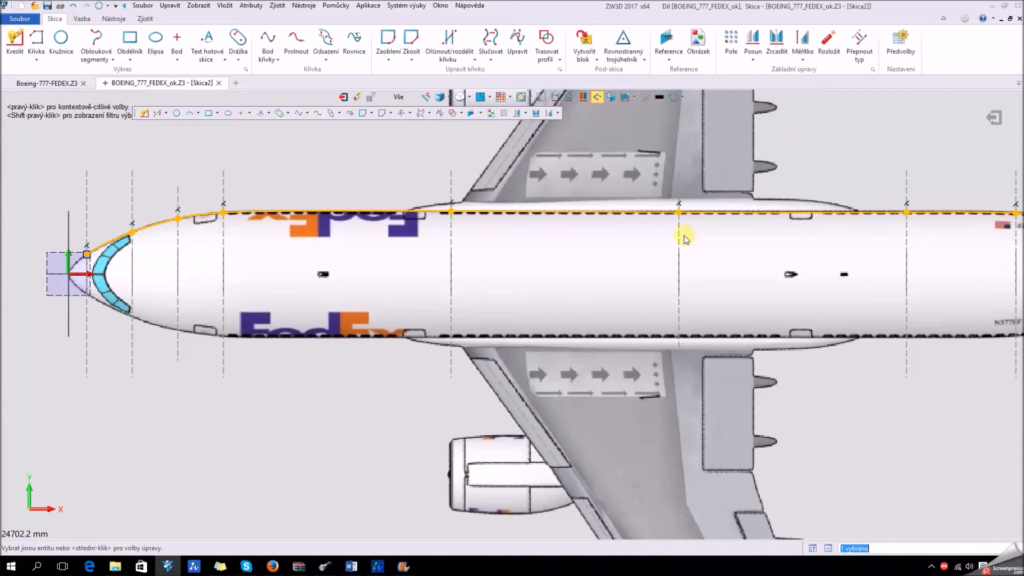
{"action": "left_click", "coordinate": [776, 46]}
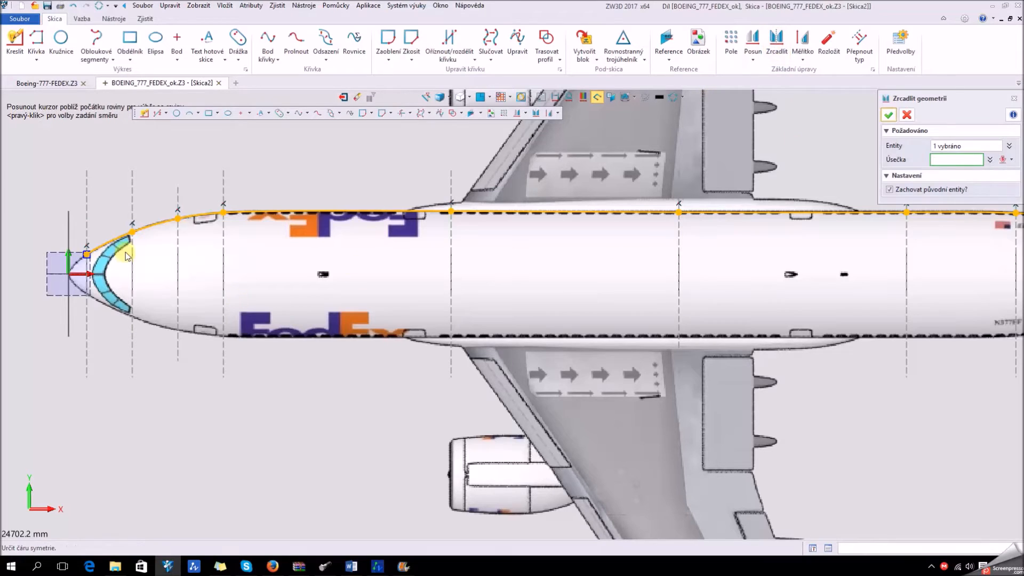
{"action": "left_click", "coordinate": [80, 275]}
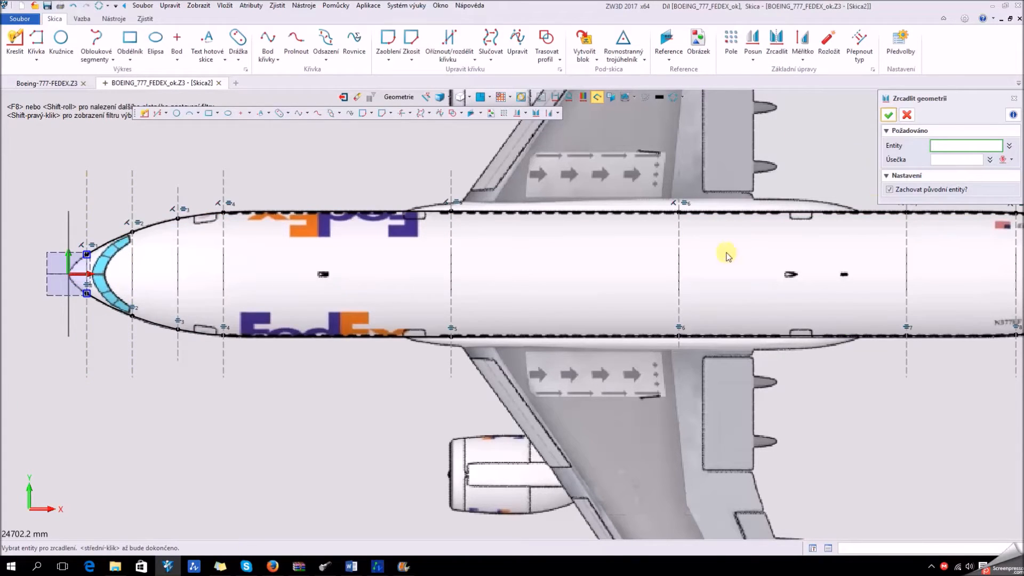
{"action": "left_click", "coordinate": [1013, 100]}
- Examine how the original and mirrored curves match the fuselage outline around the nose
{"action": "scroll", "coordinate": [107, 311], "scroll_direction": "up", "scroll_amount": 3}
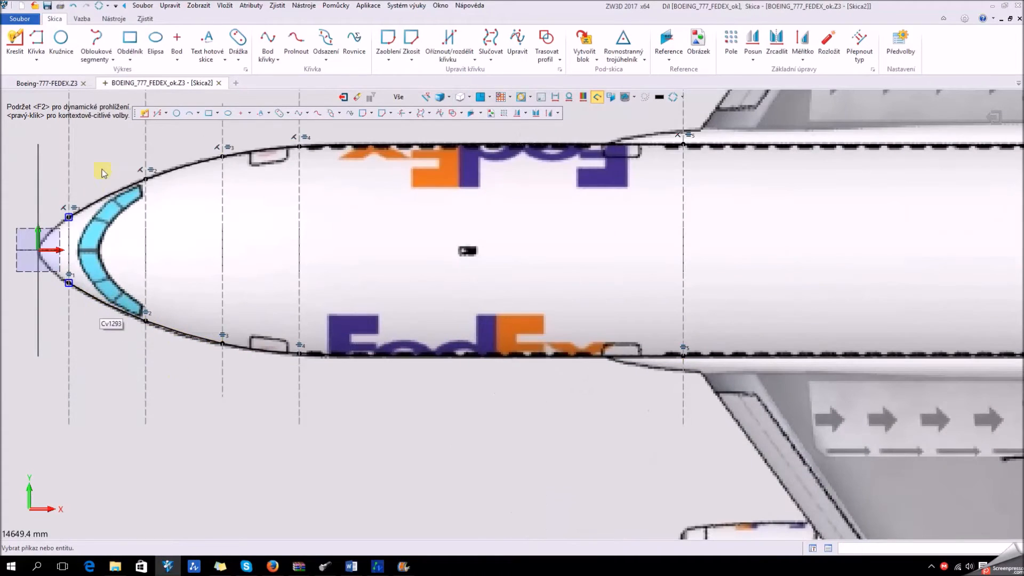
{"action": "scroll", "coordinate": [143, 250], "scroll_direction": "down", "scroll_amount": 2}
{"action": "scroll", "coordinate": [144, 254], "scroll_direction": "up", "scroll_amount": 3}
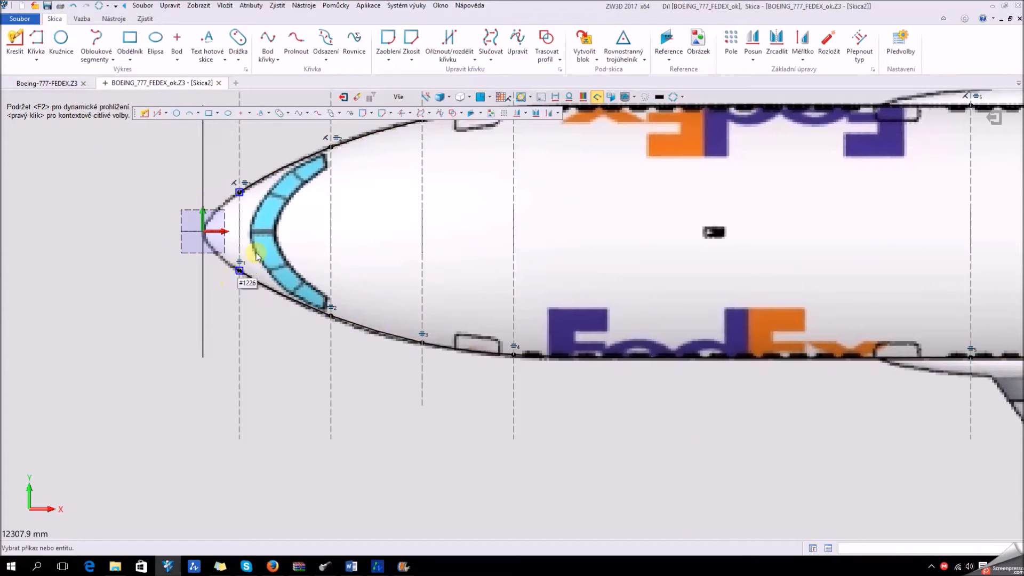
{"action": "scroll", "coordinate": [236, 270], "scroll_direction": "down", "scroll_amount": 2}
{"action": "scroll", "coordinate": [241, 243], "scroll_direction": "up", "scroll_amount": 2}
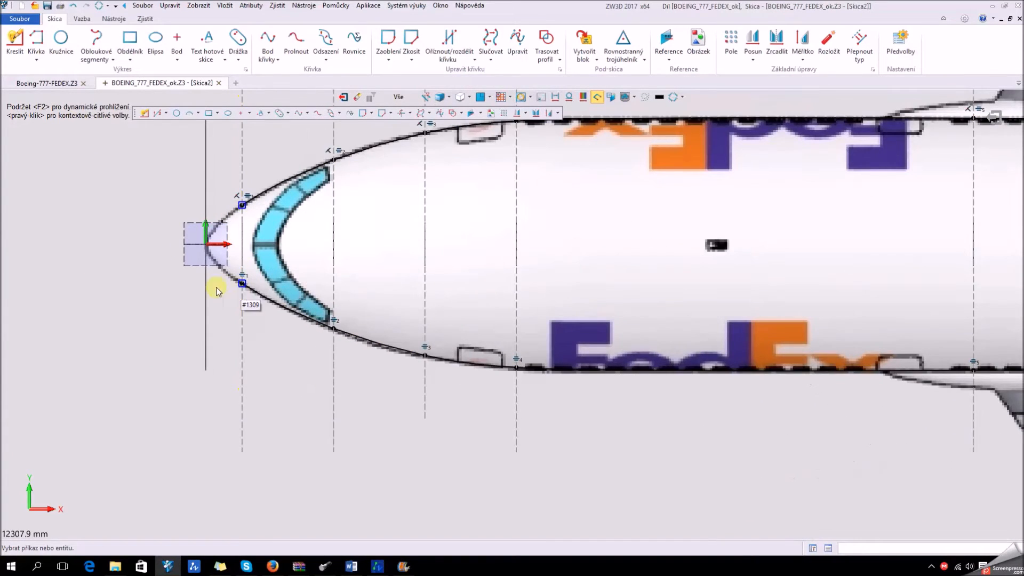
{"action": "scroll", "coordinate": [203, 301], "scroll_direction": "down", "scroll_amount": 2}
{"action": "mouse_move", "coordinate": [344, 261]}
{"action": "middle_mouse_down"}
{"action": "mouse_move", "coordinate": [245, 272]}
{"action": "mouse_move", "coordinate": [197, 299]}
{"action": "middle_mouse_up"}
{"action": "scroll", "coordinate": [197, 299], "scroll_direction": "down", "scroll_amount": 1}
{"action": "middle_click_drag", "start_coordinate": [312, 299], "coordinate": [331, 289]}
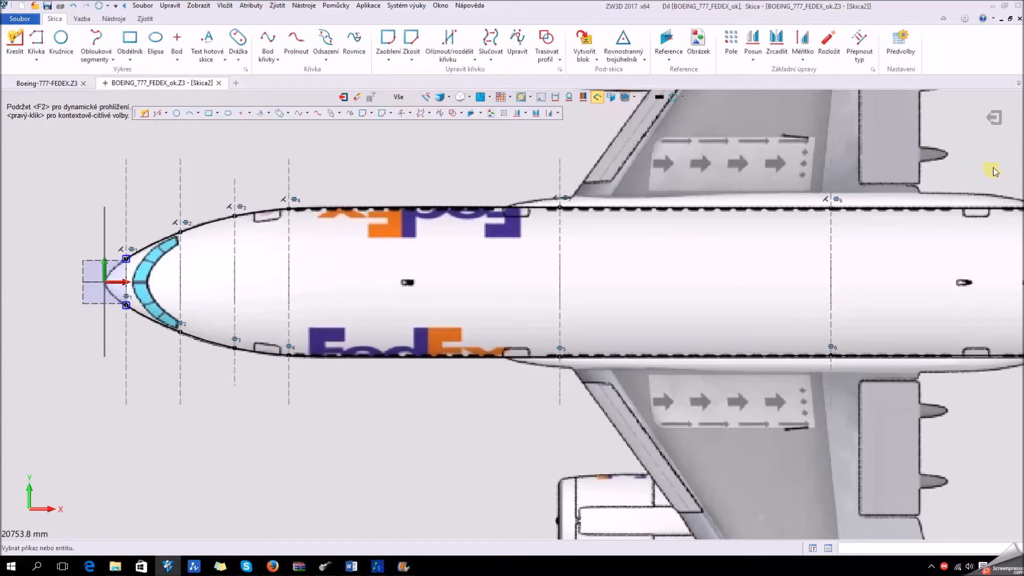
- Exit the top-view sketch and orbit the model to view the nose planes in 3D
{"action": "left_click", "coordinate": [994, 117]}
{"action": "middle_click_drag", "start_coordinate": [821, 223], "coordinate": [475, 288]}
{"action": "scroll", "coordinate": [475, 288], "scroll_direction": "up", "scroll_amount": 3}
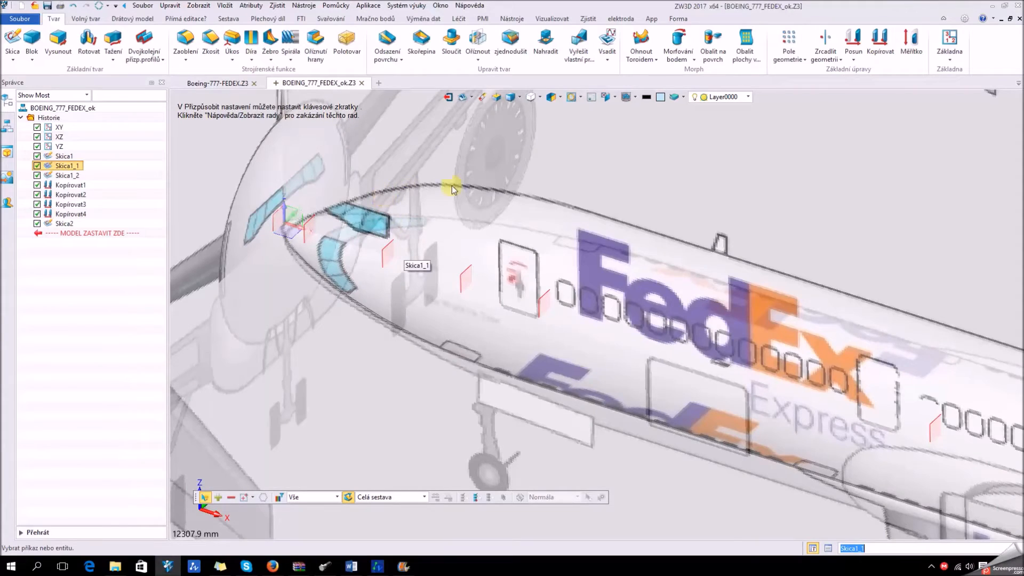
{"action": "scroll", "coordinate": [423, 260], "scroll_direction": "down", "scroll_amount": 3}
{"action": "right_click_drag", "start_coordinate": [427, 269], "coordinate": [375, 240]}
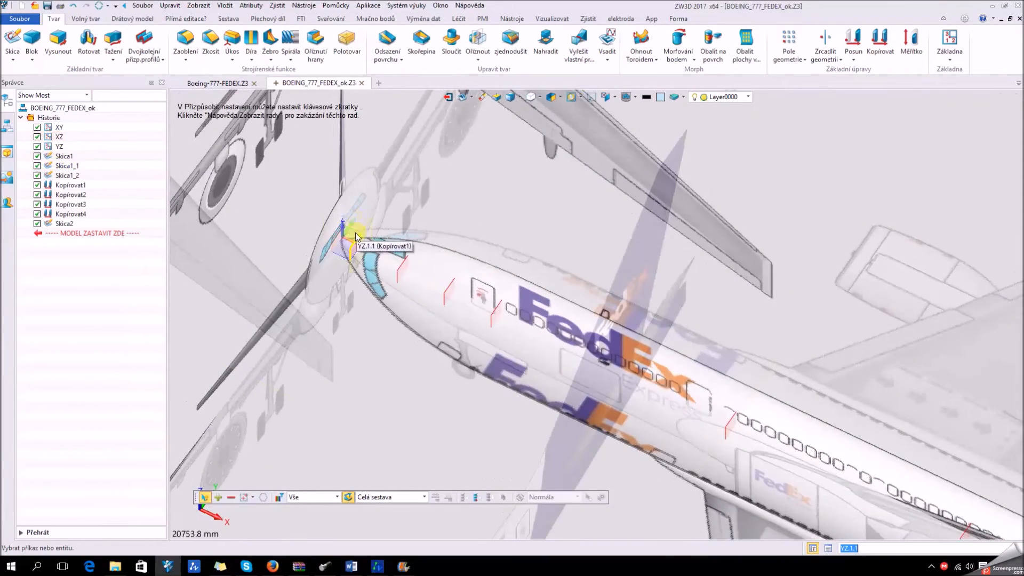
{"action": "left_click_drag", "start_coordinate": [201, 144], "coordinate": [271, 171]}
- Create a new sketch on the XZ plane for the side view of the aircraft
{"action": "left_click", "coordinate": [11, 38]}
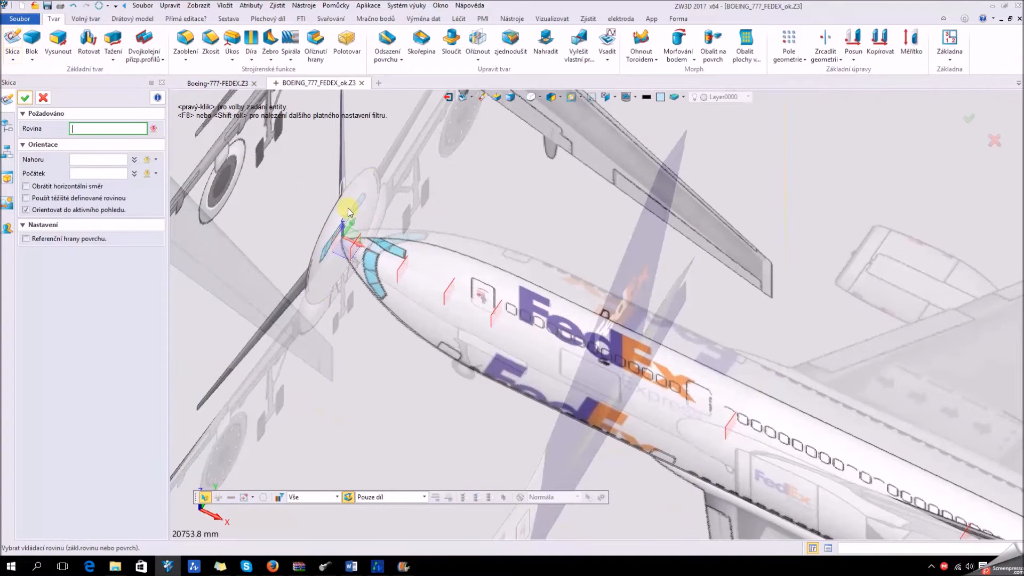
{"action": "scroll", "coordinate": [349, 232], "scroll_direction": "up", "scroll_amount": 2}
{"action": "left_click", "coordinate": [348, 233]}
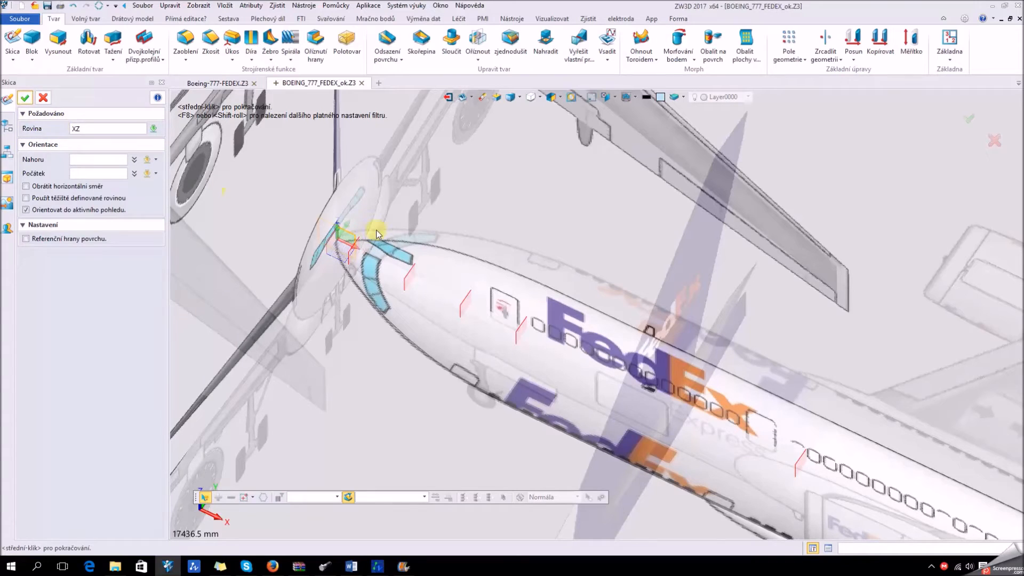
{"action": "left_click", "coordinate": [25, 97]}
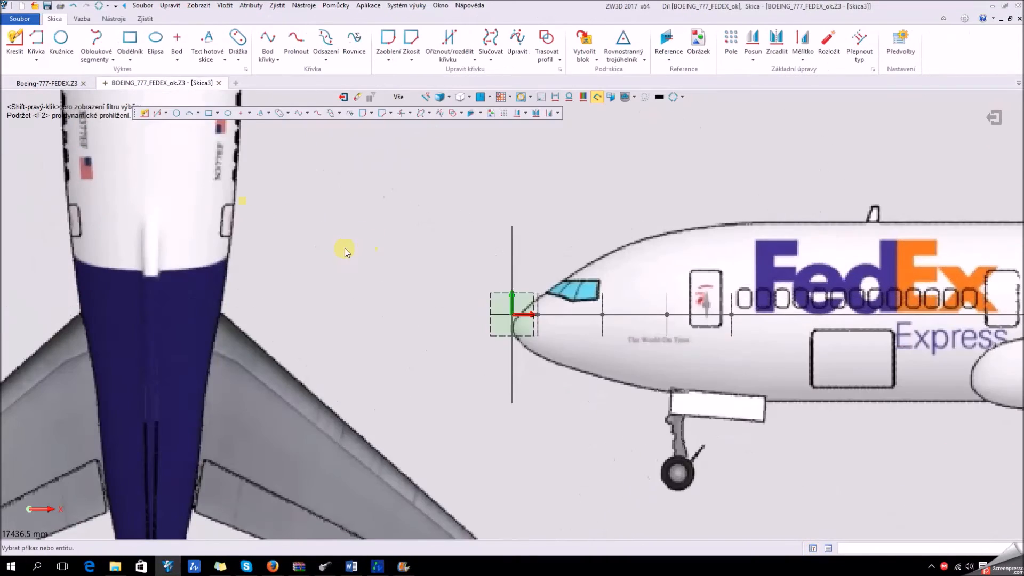
{"action": "scroll", "coordinate": [599, 289], "scroll_direction": "down", "scroll_amount": 2}
{"action": "scroll", "coordinate": [335, 267], "scroll_direction": "up", "scroll_amount": 2}
{"action": "scroll", "coordinate": [262, 289], "scroll_direction": "down", "scroll_amount": 4}
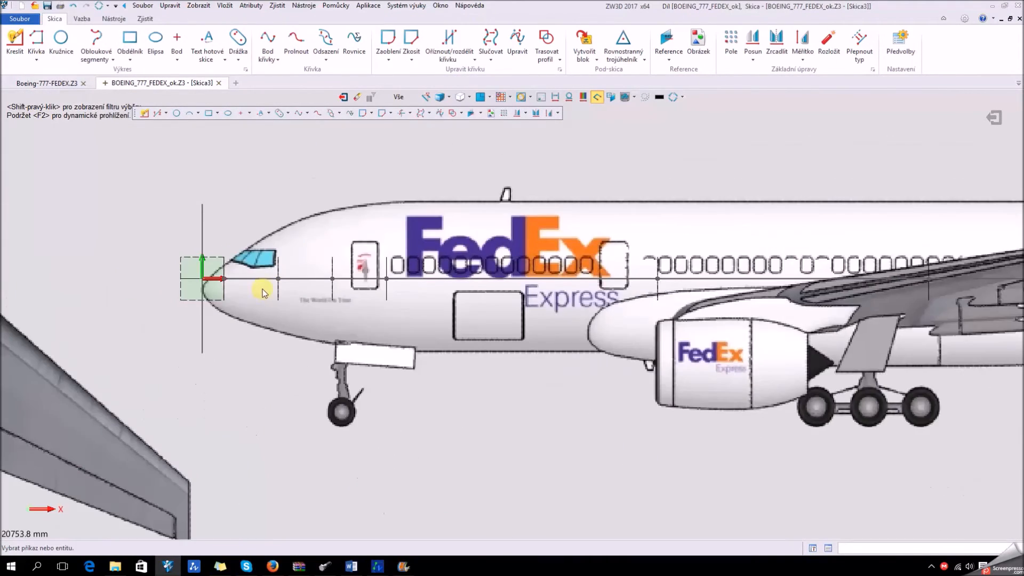
{"action": "scroll", "coordinate": [313, 320], "scroll_direction": "down", "scroll_amount": 2}
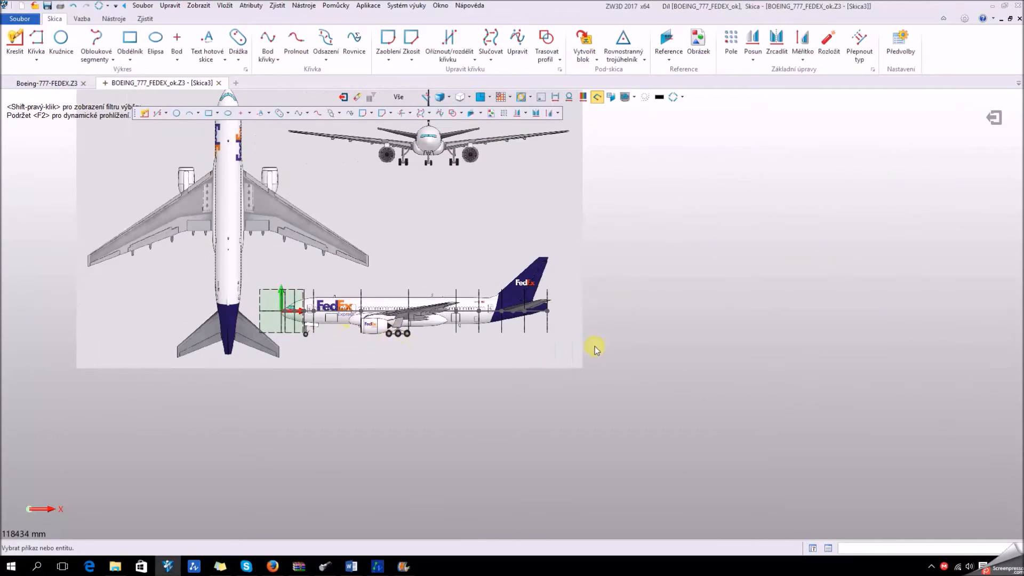
{"action": "scroll", "coordinate": [539, 362], "scroll_direction": "down", "scroll_amount": 1}
{"action": "scroll", "coordinate": [500, 382], "scroll_direction": "up", "scroll_amount": 1}
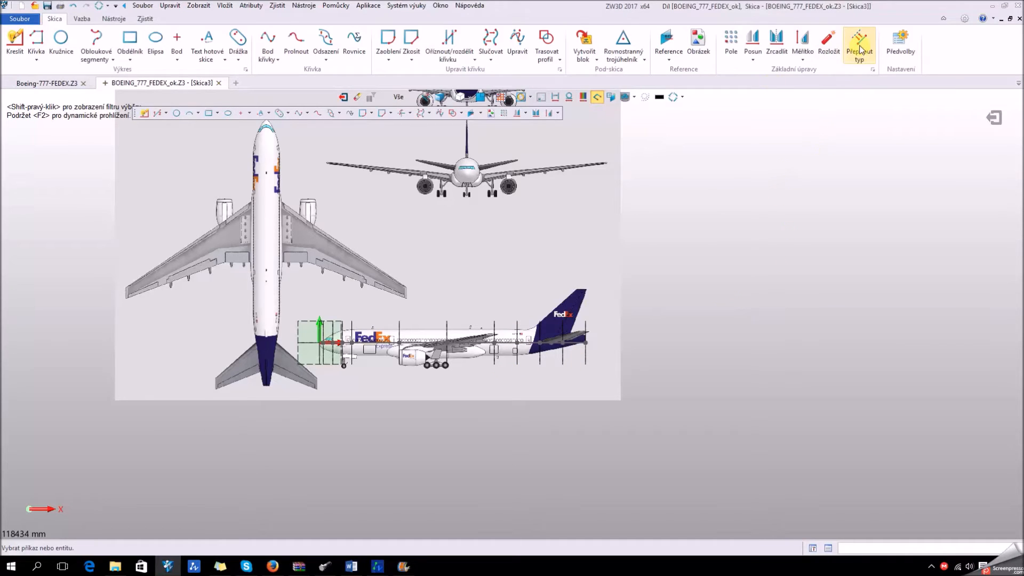
- Reference the section planes from the tail end forward to the front of the engine into the sketch as construction geometry
{"action": "left_click", "coordinate": [668, 40]}
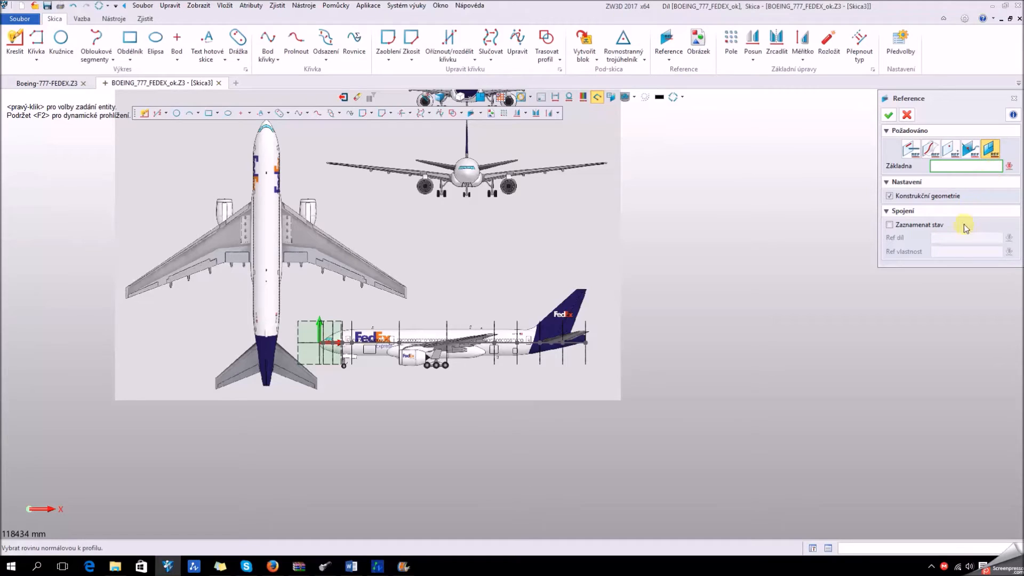
{"action": "left_click", "coordinate": [585, 365]}
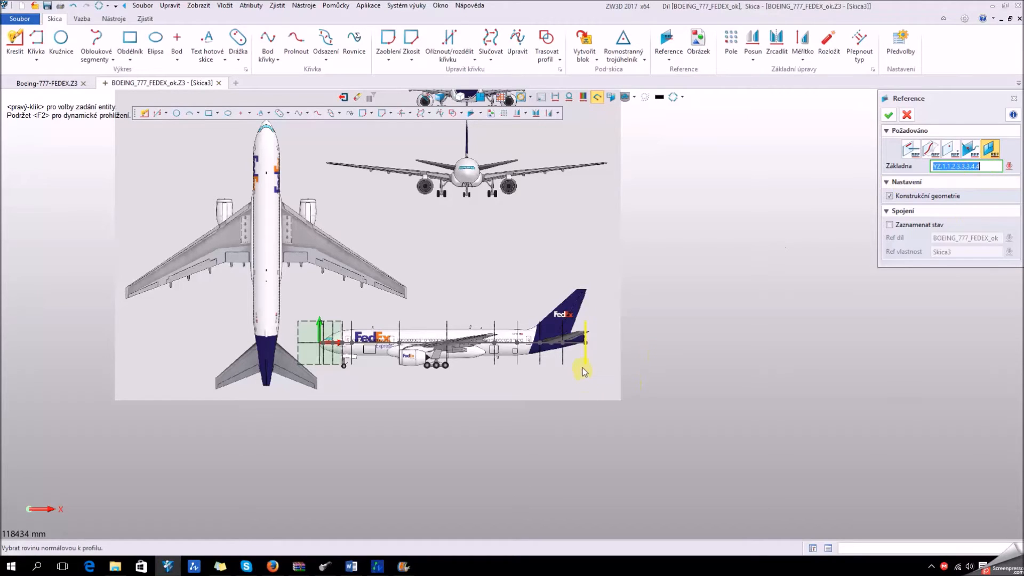
{"action": "left_click", "coordinate": [540, 366]}
{"action": "left_click", "coordinate": [516, 366]}
{"action": "left_click", "coordinate": [494, 366]}
{"action": "left_click", "coordinate": [447, 366]}
{"action": "left_click", "coordinate": [399, 366]}
- Reference the remaining section planes around the nose as construction geometry and finish the Reference command
{"action": "left_click", "coordinate": [351, 363]}
{"action": "left_click", "coordinate": [331, 356]}
{"action": "left_click", "coordinate": [323, 363]}
{"action": "scroll", "coordinate": [339, 363], "scroll_direction": "up", "scroll_amount": 2}
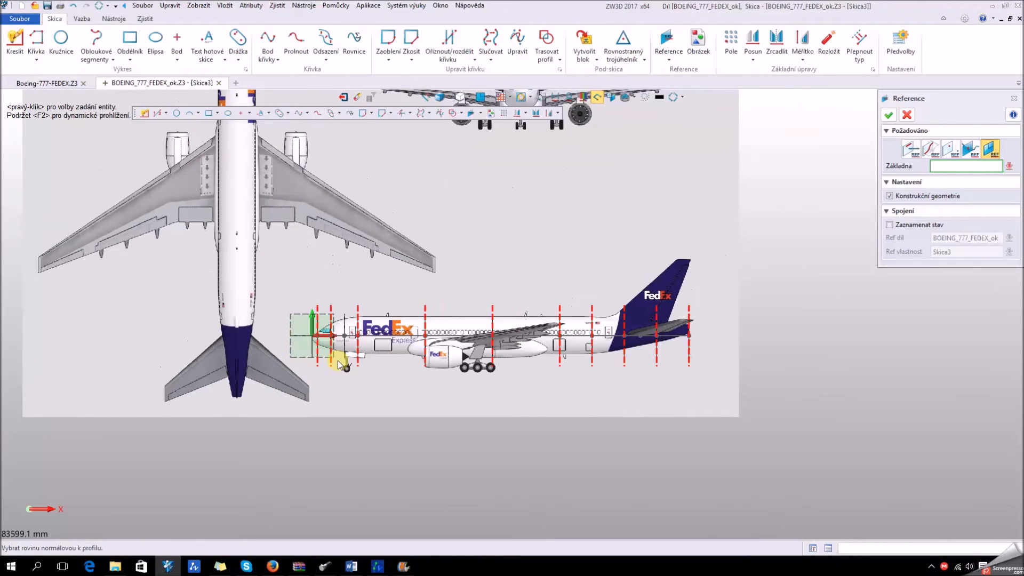
{"action": "left_click", "coordinate": [345, 358]}
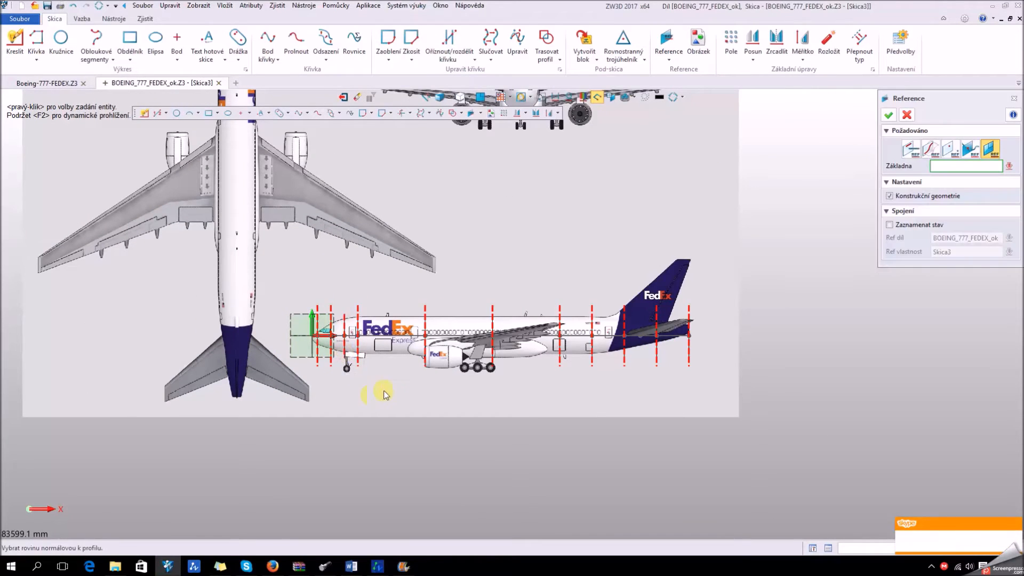
{"action": "scroll", "coordinate": [374, 399], "scroll_direction": "up", "scroll_amount": 3}
{"action": "scroll", "coordinate": [368, 407], "scroll_direction": "down", "scroll_amount": 2}
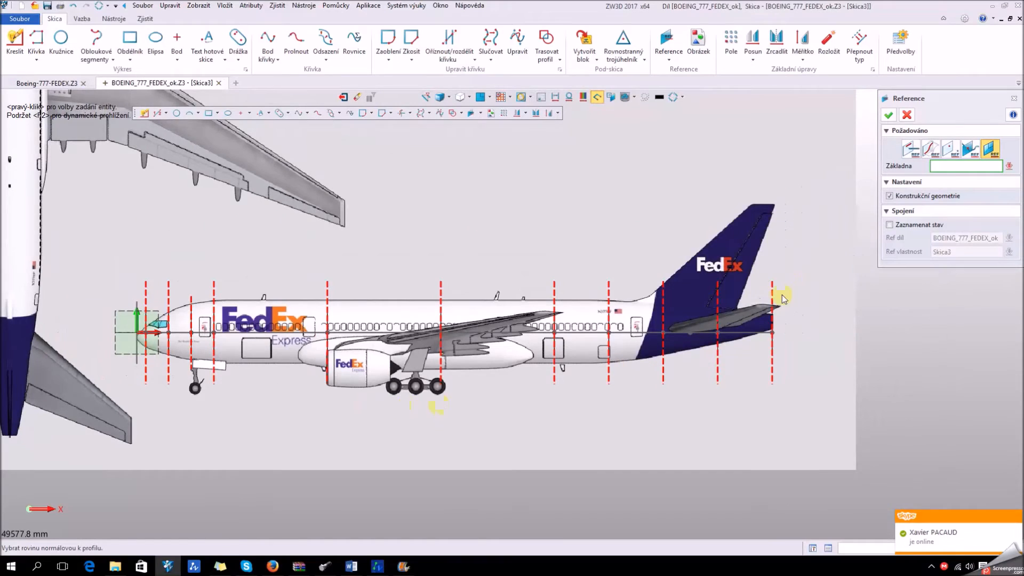
{"action": "left_click", "coordinate": [889, 115]}
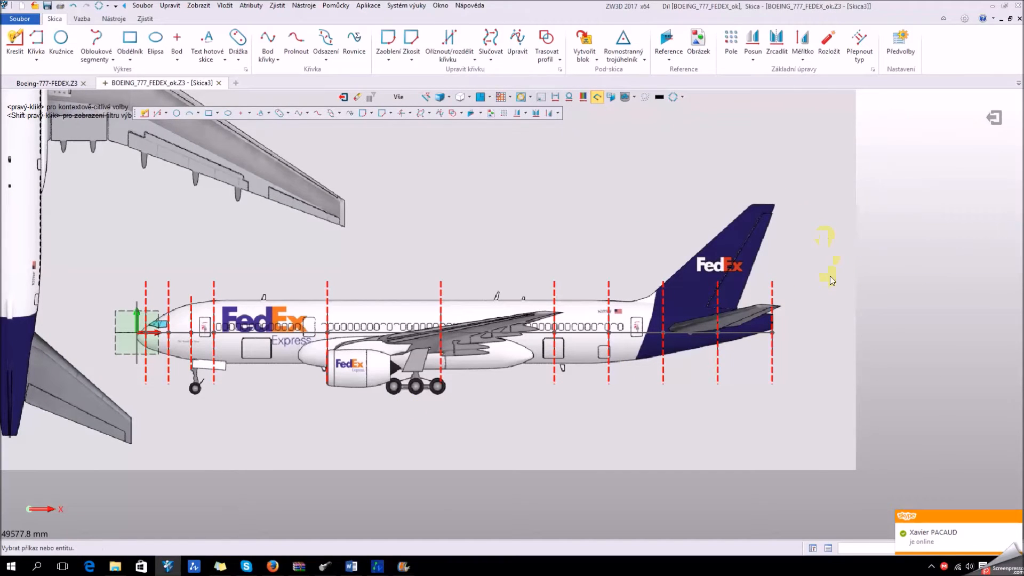
- Select all the vertical reference lines along the fuselage and toggle their line type
{"action": "left_click_drag", "start_coordinate": [815, 285], "coordinate": [141, 303]}
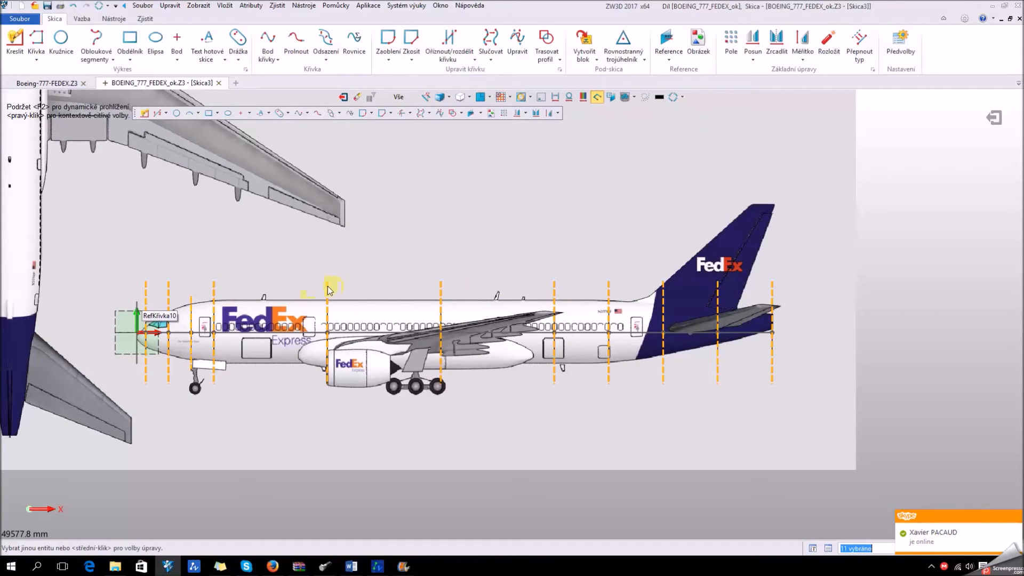
{"action": "right_click", "coordinate": [329, 290]}
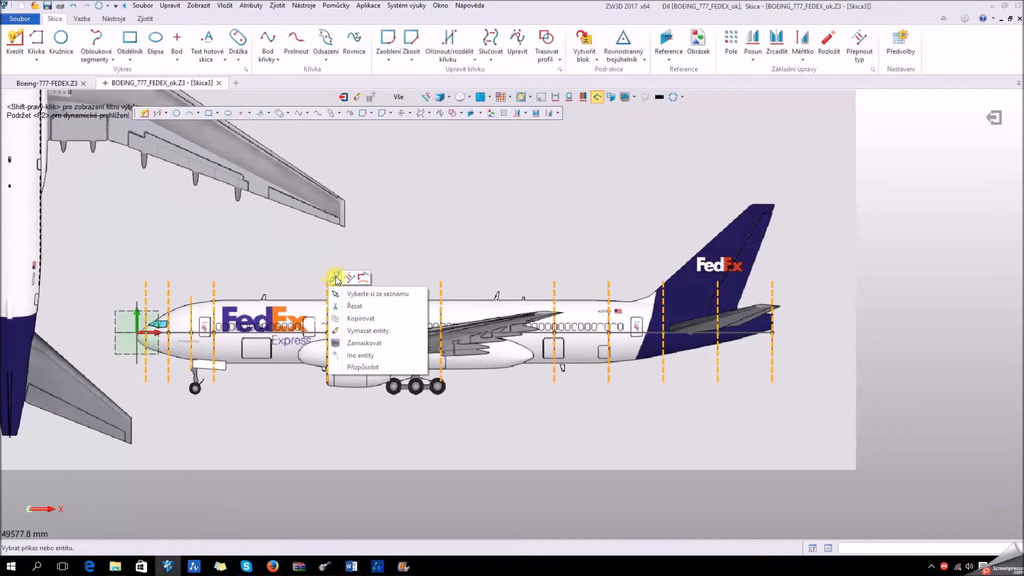
{"action": "left_click", "coordinate": [336, 278]}
- Start a through-points curve along the upper nose outline, placing four points where it crosses the first four section lines
{"action": "middle_click_drag", "start_coordinate": [436, 297], "coordinate": [533, 264]}
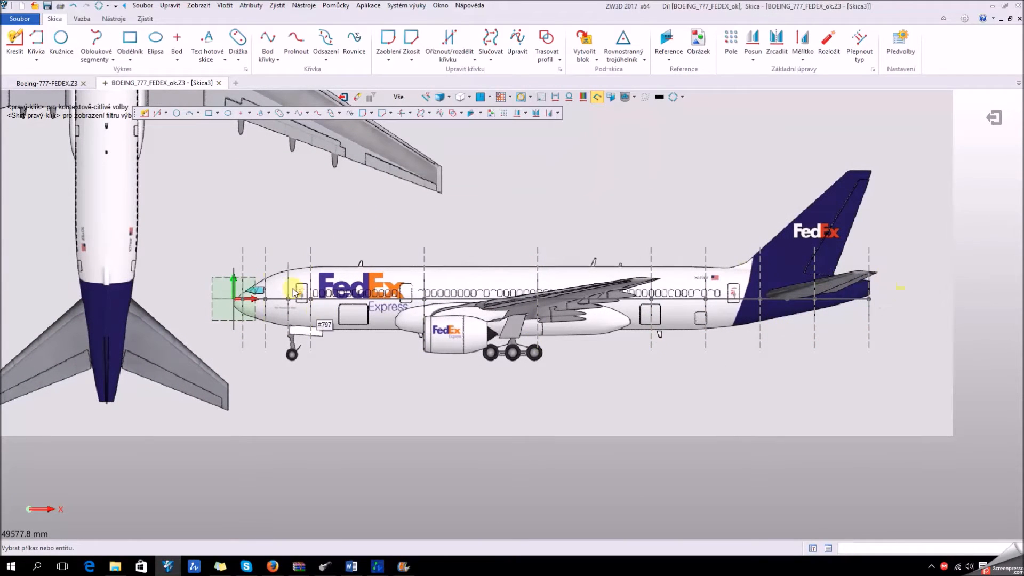
{"action": "scroll", "coordinate": [247, 296], "scroll_direction": "up", "scroll_amount": 6}
{"action": "middle_click_drag", "start_coordinate": [232, 308], "coordinate": [232, 313]}
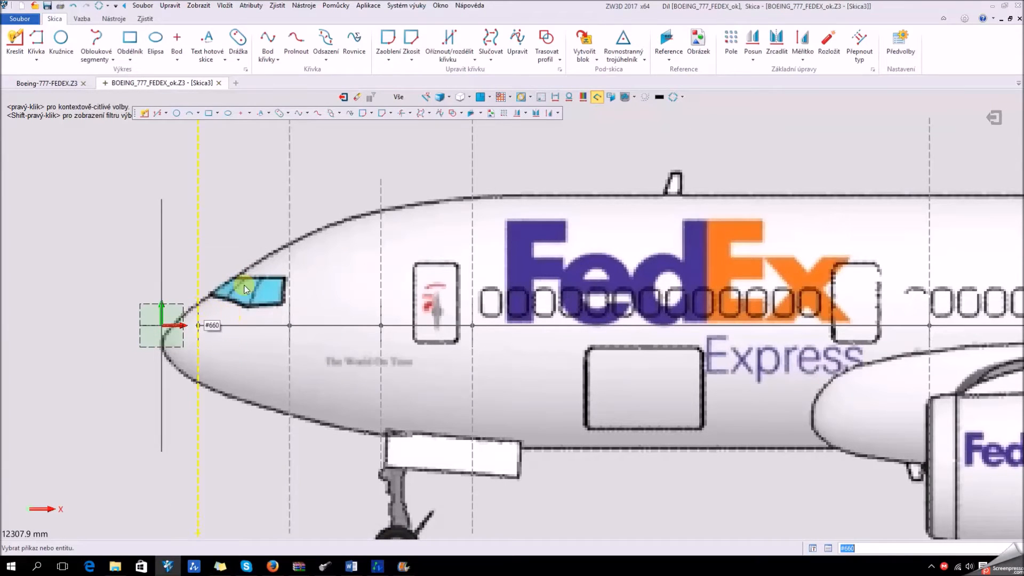
{"action": "left_click", "coordinate": [274, 36]}
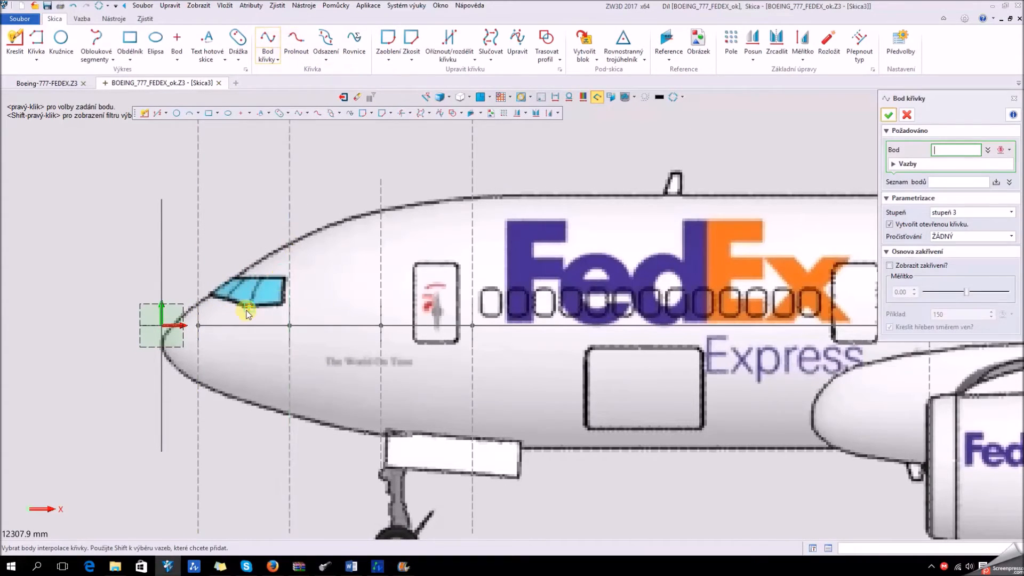
{"action": "scroll", "coordinate": [240, 312], "scroll_direction": "up", "scroll_amount": 2}
{"action": "left_click", "coordinate": [169, 297]}
{"action": "scroll", "coordinate": [264, 246], "scroll_direction": "up", "scroll_amount": 2}
{"action": "middle_click_drag", "start_coordinate": [287, 240], "coordinate": [248, 273]}
{"action": "scroll", "coordinate": [315, 257], "scroll_direction": "down", "scroll_amount": 1}
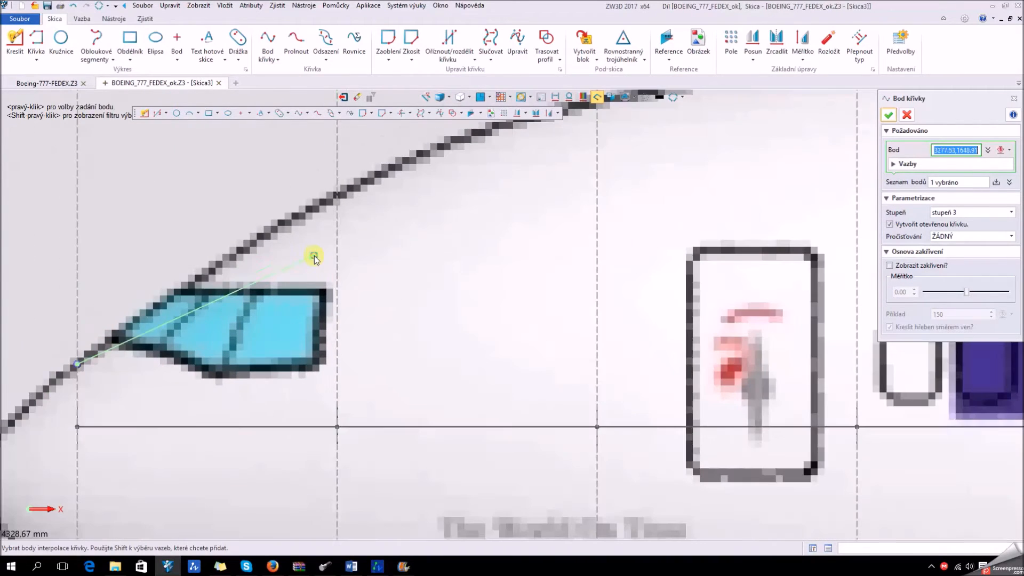
{"action": "left_click", "coordinate": [337, 197]}
{"action": "middle_click_drag", "start_coordinate": [580, 107], "coordinate": [498, 200]}
{"action": "left_click", "coordinate": [514, 195]}
{"action": "middle_click_drag", "start_coordinate": [801, 160], "coordinate": [526, 217]}
{"action": "left_click", "coordinate": [504, 217]}
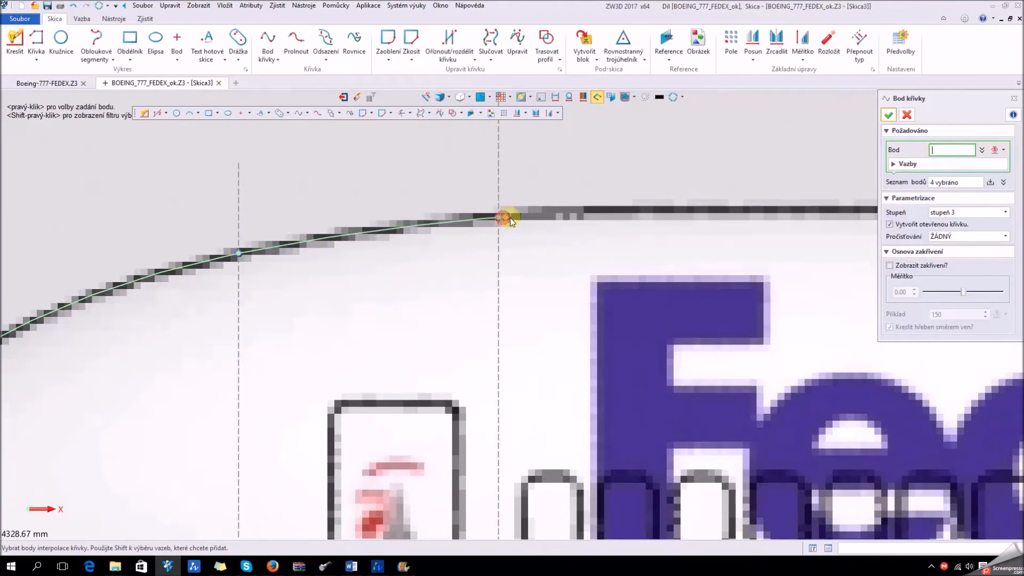
- Continue the curve along the fuselage roof with three points on the next section lines, up to behind the wing
{"action": "middle_click_drag", "start_coordinate": [591, 219], "coordinate": [248, 222]}
{"action": "scroll", "coordinate": [247, 226], "scroll_direction": "down", "scroll_amount": 3}
{"action": "middle_click_drag", "start_coordinate": [638, 240], "coordinate": [141, 264]}
{"action": "scroll", "coordinate": [141, 264], "scroll_direction": "down", "scroll_amount": 1}
{"action": "scroll", "coordinate": [311, 241], "scroll_direction": "up", "scroll_amount": 4}
{"action": "left_click", "coordinate": [318, 238]}
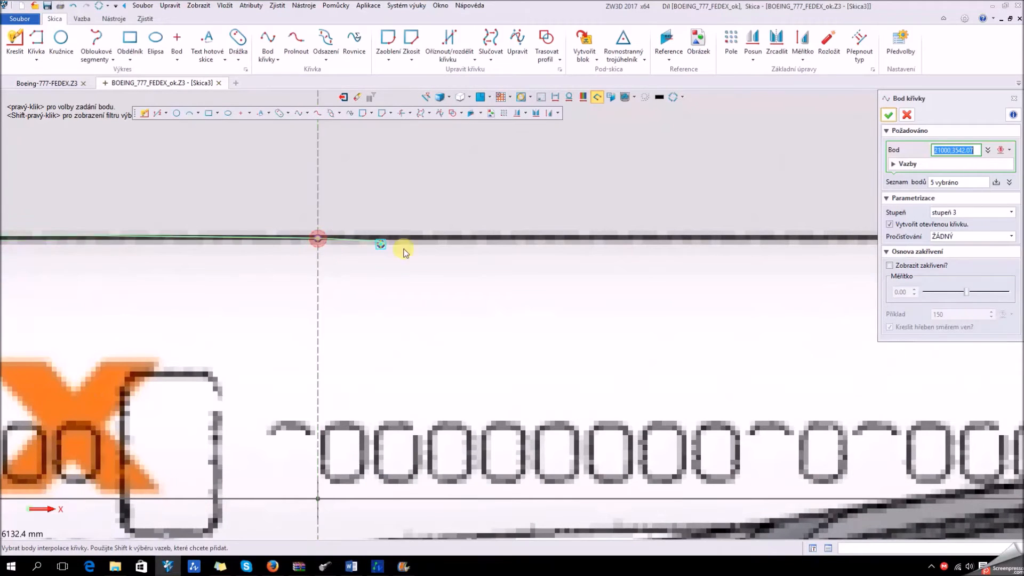
{"action": "scroll", "coordinate": [405, 247], "scroll_direction": "down", "scroll_amount": 3}
{"action": "middle_click_drag", "start_coordinate": [507, 256], "coordinate": [577, 260]}
{"action": "left_click", "coordinate": [518, 239]}
{"action": "middle_click_drag", "start_coordinate": [669, 258], "coordinate": [223, 272]}
{"action": "scroll", "coordinate": [224, 271], "scroll_direction": "down", "scroll_amount": 2}
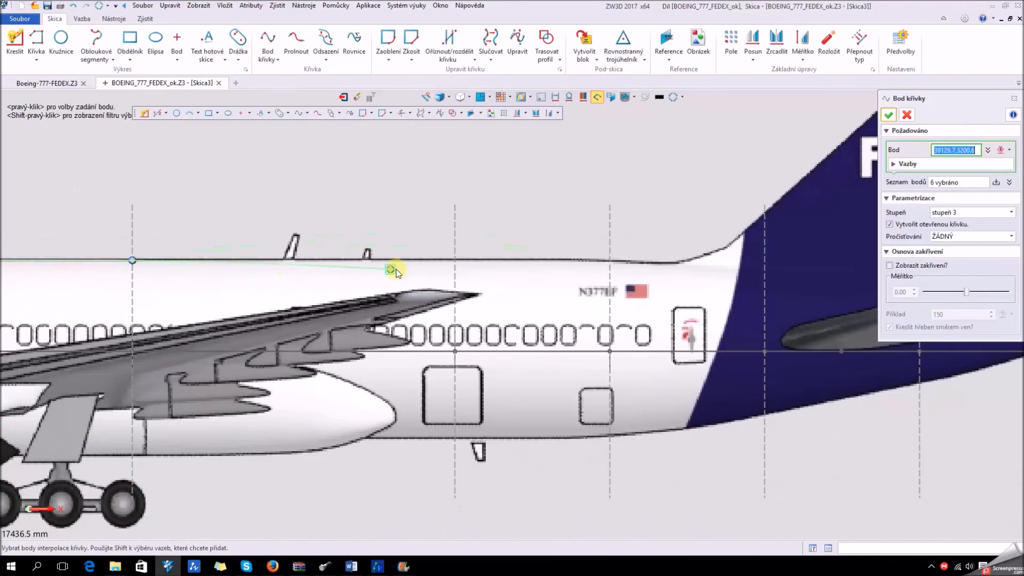
{"action": "scroll", "coordinate": [410, 272], "scroll_direction": "up", "scroll_amount": 5}
{"action": "left_click", "coordinate": [518, 243]}
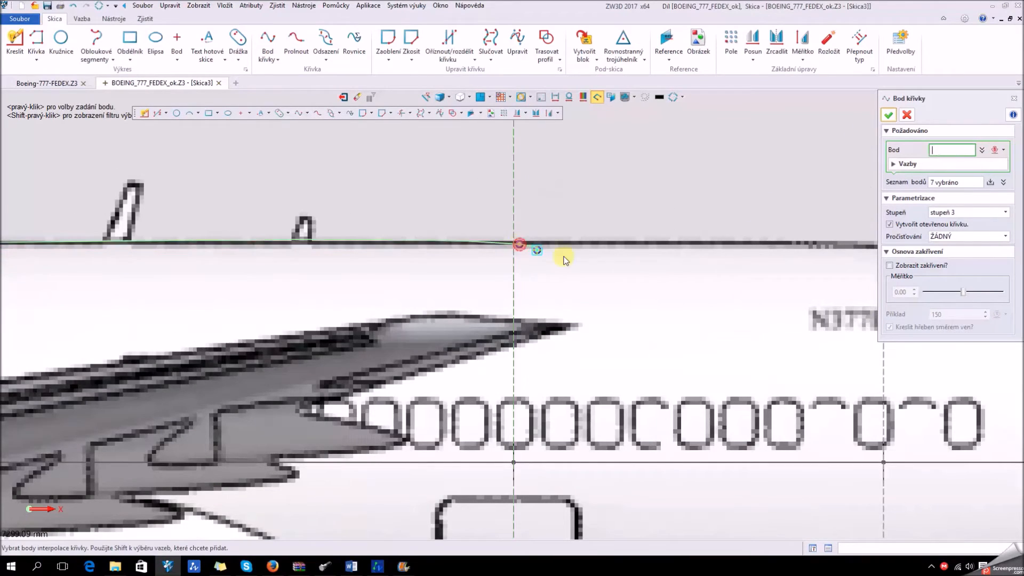
- Extend the upper curve with four points on the last section lines, through the fin base to the tail end, and finish it
{"action": "middle_click_drag", "start_coordinate": [564, 256], "coordinate": [306, 290]}
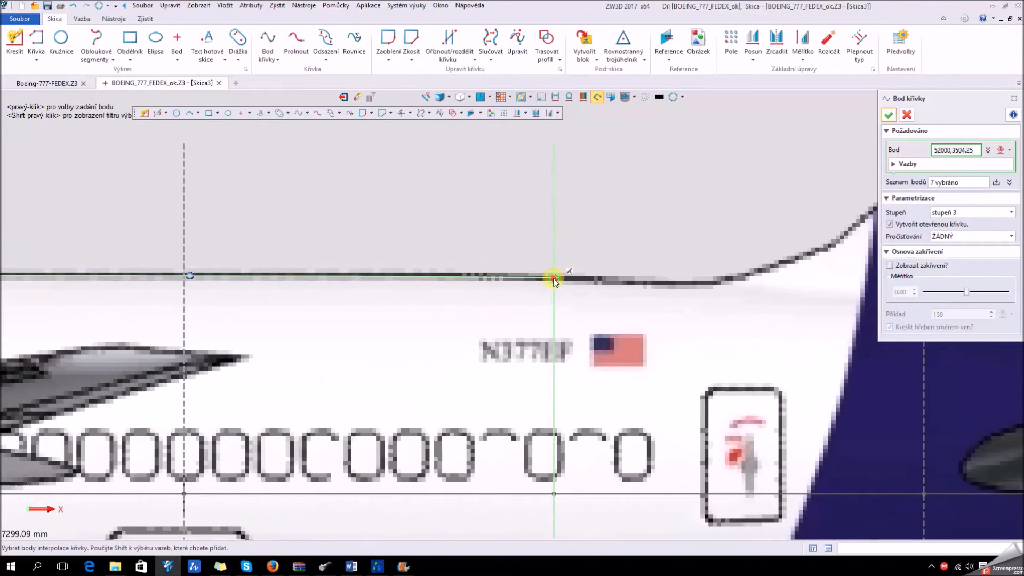
{"action": "left_click", "coordinate": [554, 280]}
{"action": "scroll", "coordinate": [399, 286], "scroll_direction": "down", "scroll_amount": 4}
{"action": "scroll", "coordinate": [421, 318], "scroll_direction": "up", "scroll_amount": 4}
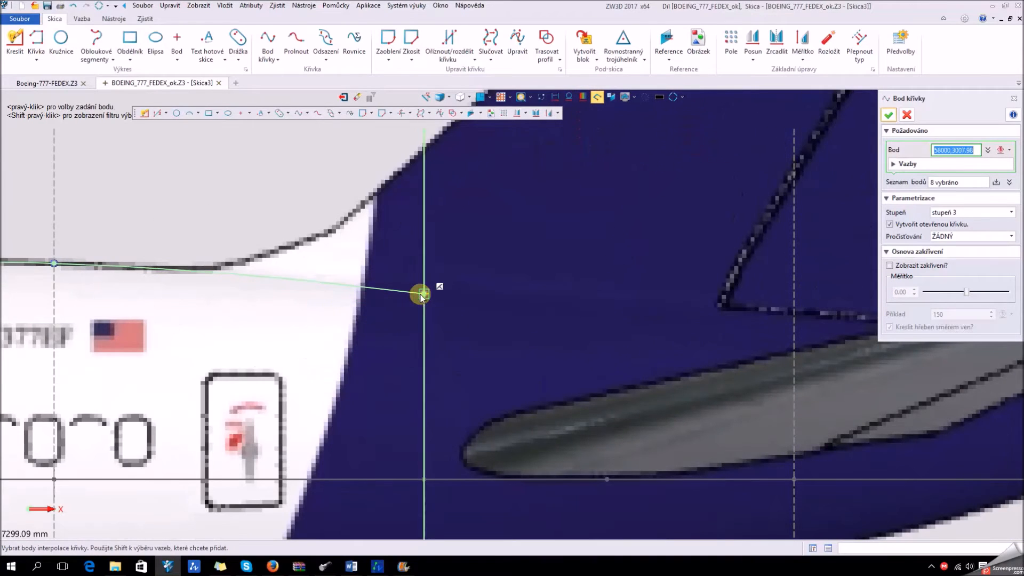
{"action": "left_click", "coordinate": [424, 292]}
{"action": "middle_click_drag", "start_coordinate": [560, 315], "coordinate": [300, 277]}
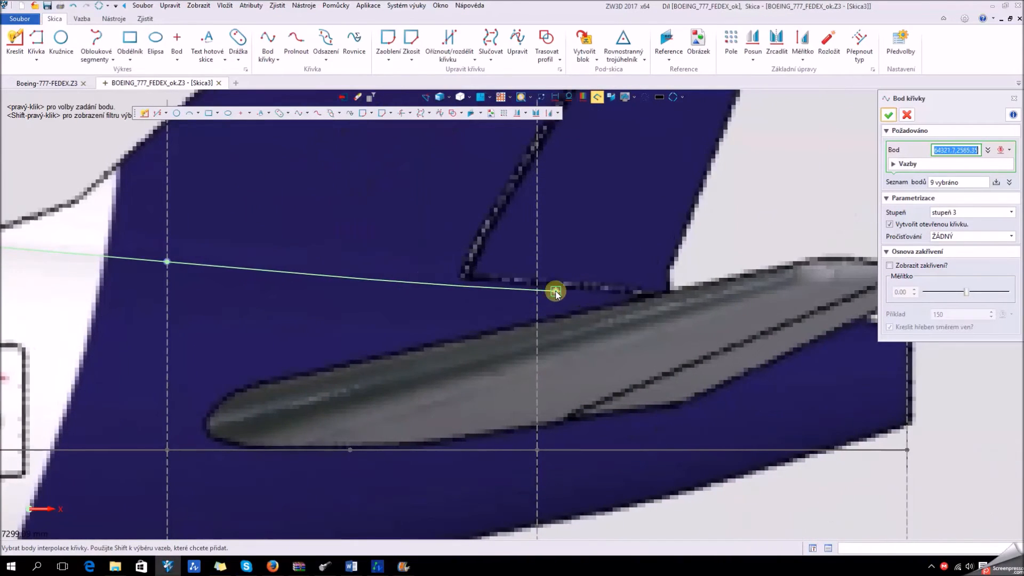
{"action": "left_click", "coordinate": [536, 283]}
{"action": "middle_click_drag", "start_coordinate": [651, 317], "coordinate": [415, 318]}
{"action": "left_click", "coordinate": [672, 319]}
{"action": "scroll", "coordinate": [711, 340], "scroll_direction": "down", "scroll_amount": 1}
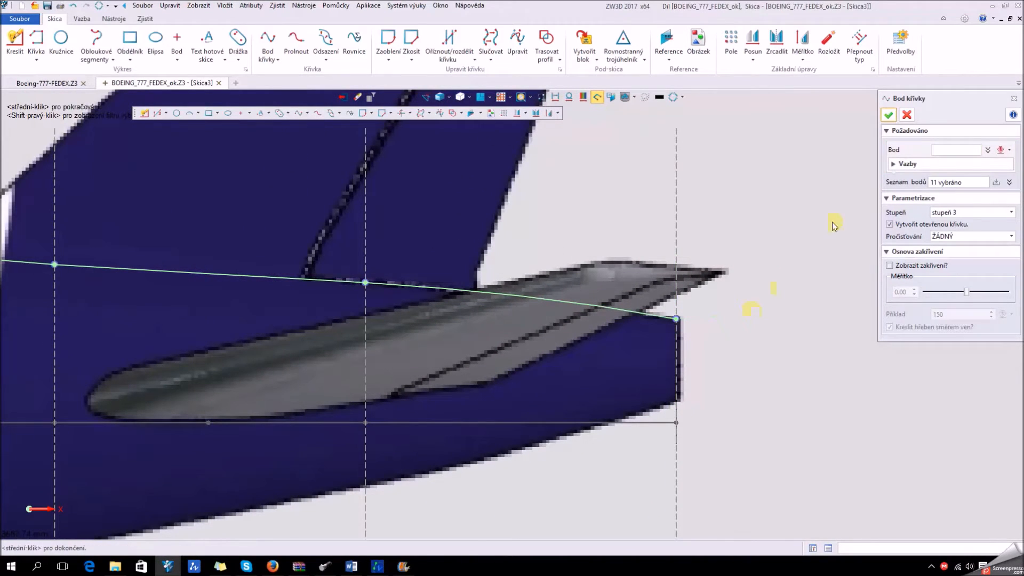
{"action": "left_click", "coordinate": [888, 115]}
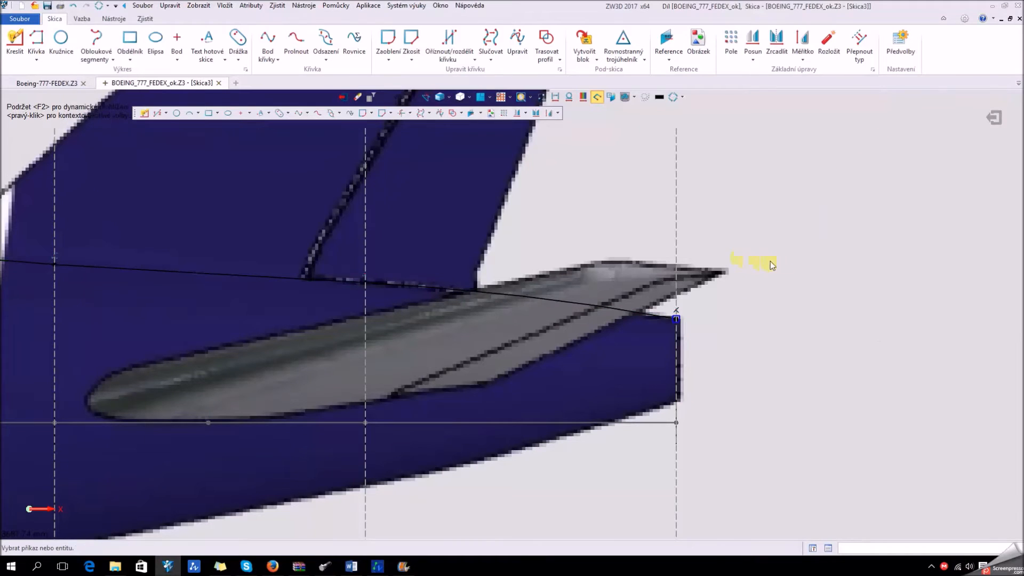
- Move the upper curve's point on the section line at the front of the fin slightly upward
{"action": "scroll", "coordinate": [269, 237], "scroll_direction": "down", "scroll_amount": 3}
{"action": "scroll", "coordinate": [382, 281], "scroll_direction": "up", "scroll_amount": 5}
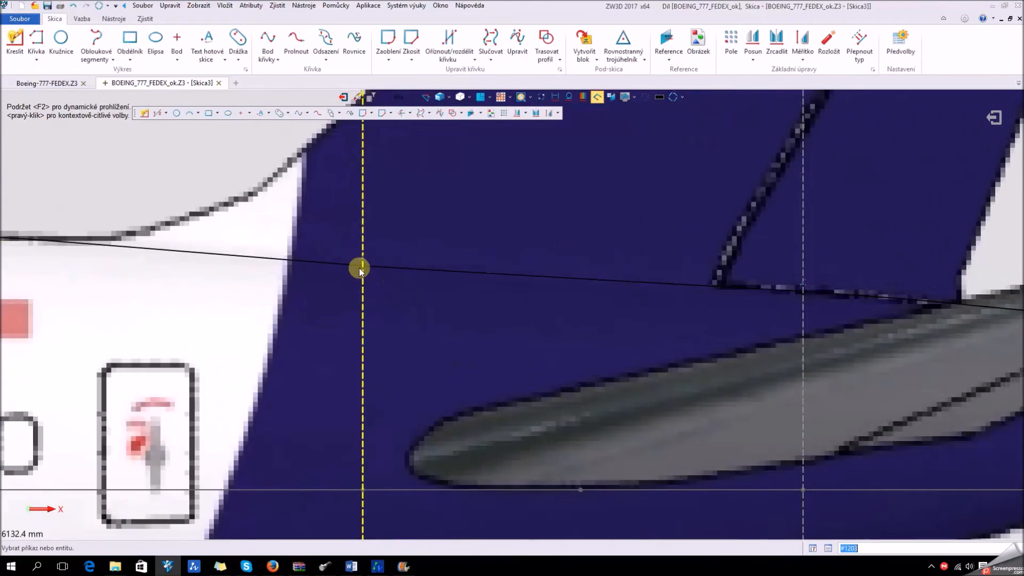
{"action": "scroll", "coordinate": [395, 270], "scroll_direction": "up", "scroll_amount": 2}
{"action": "left_click", "coordinate": [403, 254]}
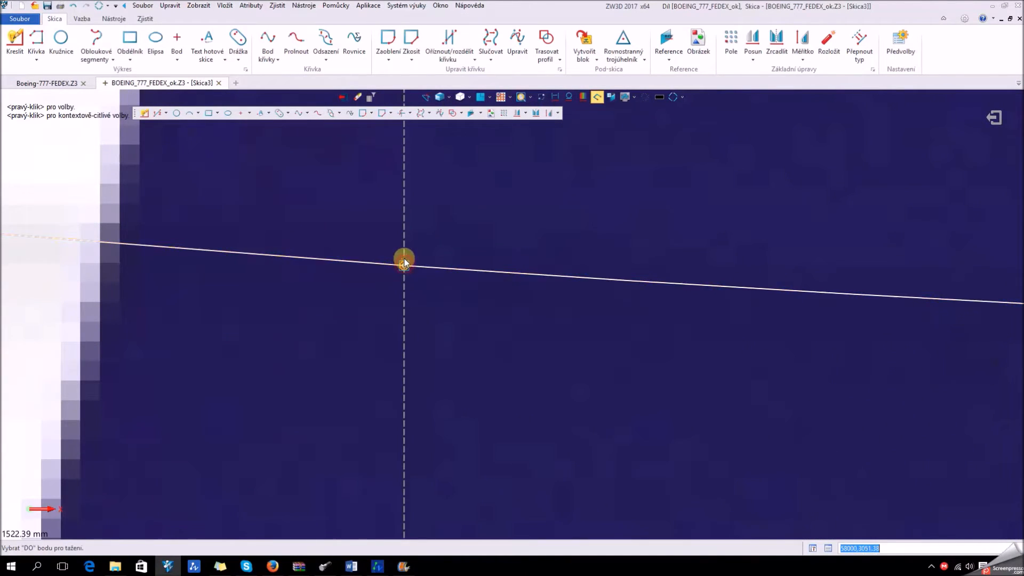
{"action": "left_click", "coordinate": [403, 255]}
{"action": "scroll", "coordinate": [454, 249], "scroll_direction": "down", "scroll_amount": 4}
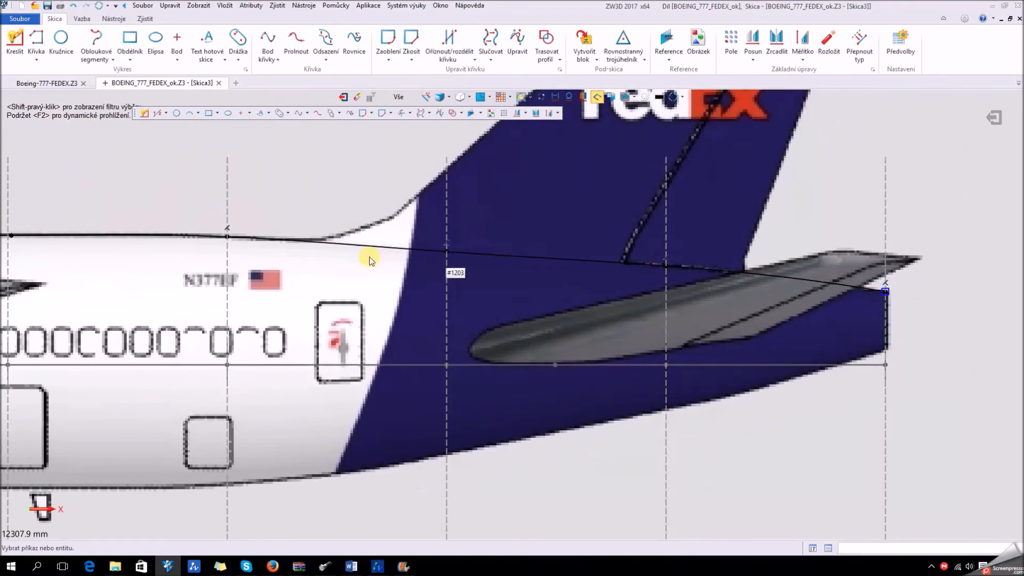
- Start a second through-points curve along the lower nose outline, placing points on the first three section lines
{"action": "scroll", "coordinate": [229, 259], "scroll_direction": "down", "scroll_amount": 2}
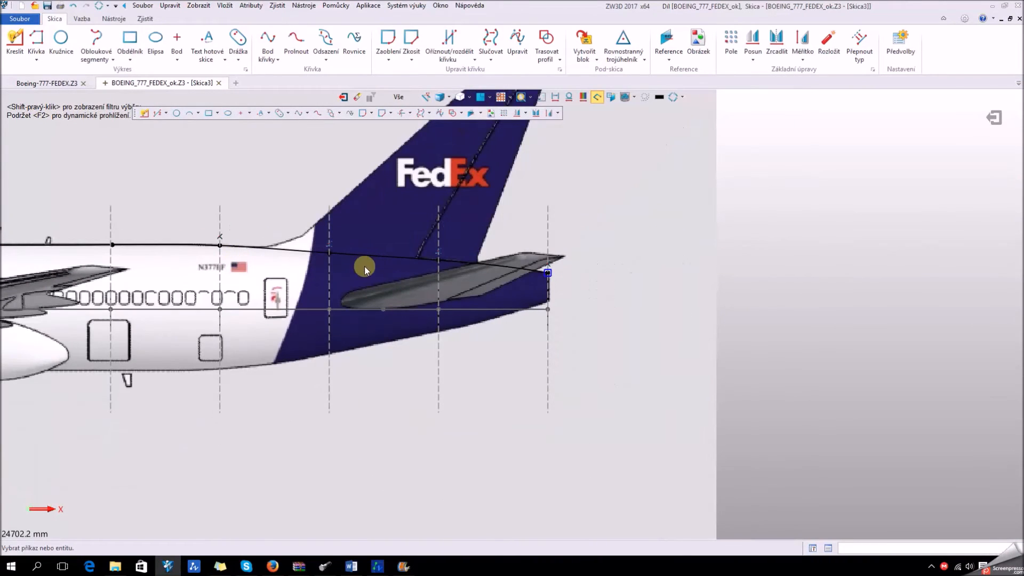
{"action": "middle_click_drag", "start_coordinate": [405, 267], "coordinate": [710, 224]}
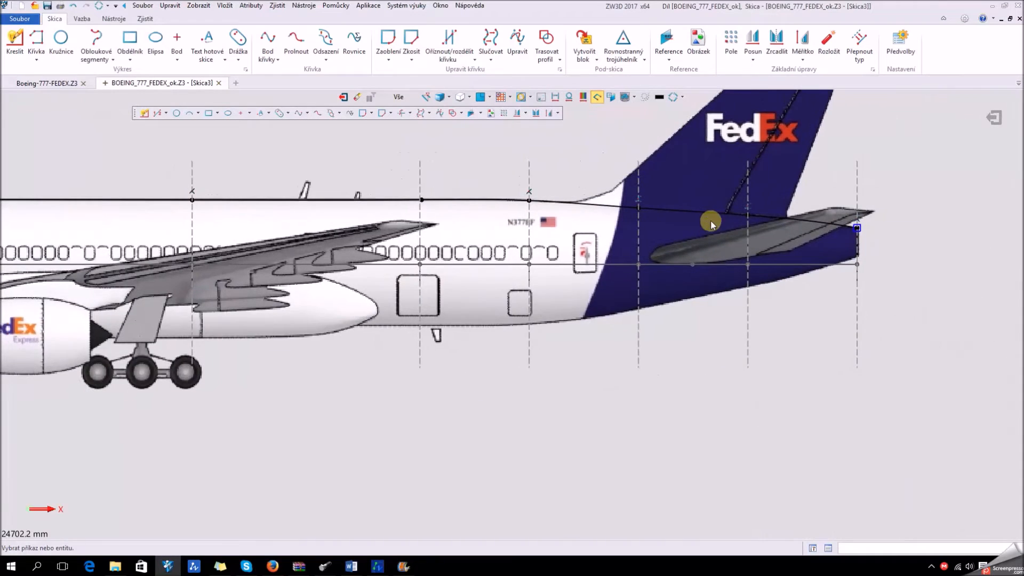
{"action": "scroll", "coordinate": [722, 229], "scroll_direction": "down", "scroll_amount": 1}
{"action": "middle_click_drag", "start_coordinate": [422, 265], "coordinate": [761, 280]}
{"action": "scroll", "coordinate": [302, 303], "scroll_direction": "up", "scroll_amount": 5}
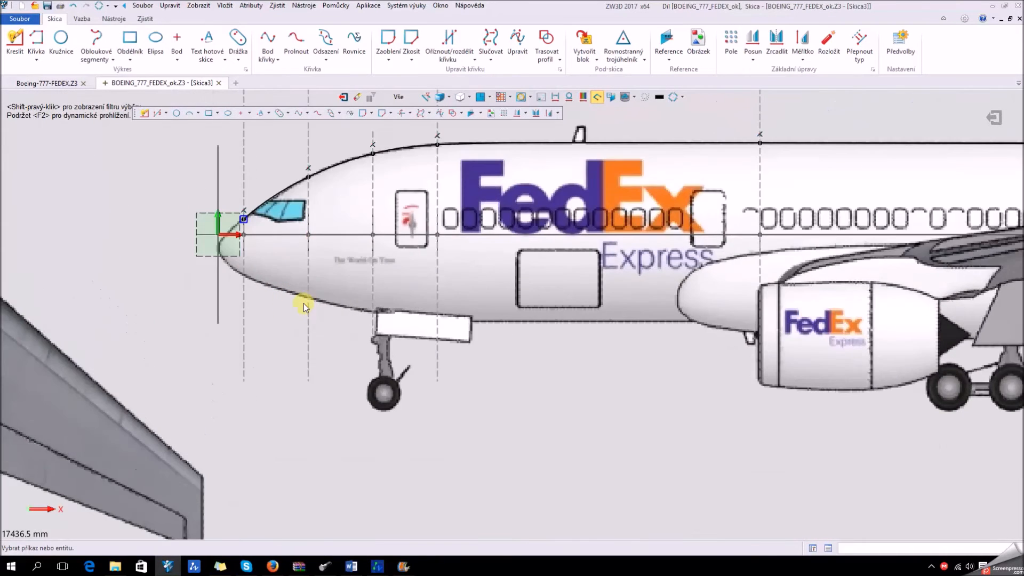
{"action": "scroll", "coordinate": [213, 294], "scroll_direction": "up", "scroll_amount": 2}
{"action": "left_click", "coordinate": [265, 36]}
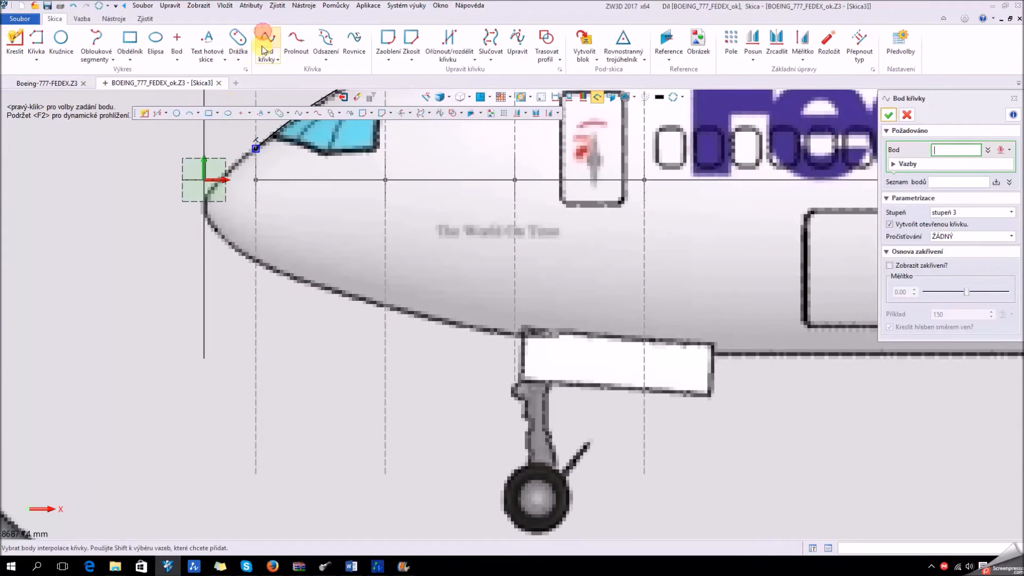
{"action": "scroll", "coordinate": [258, 268], "scroll_direction": "up", "scroll_amount": 3}
{"action": "left_click", "coordinate": [254, 260]}
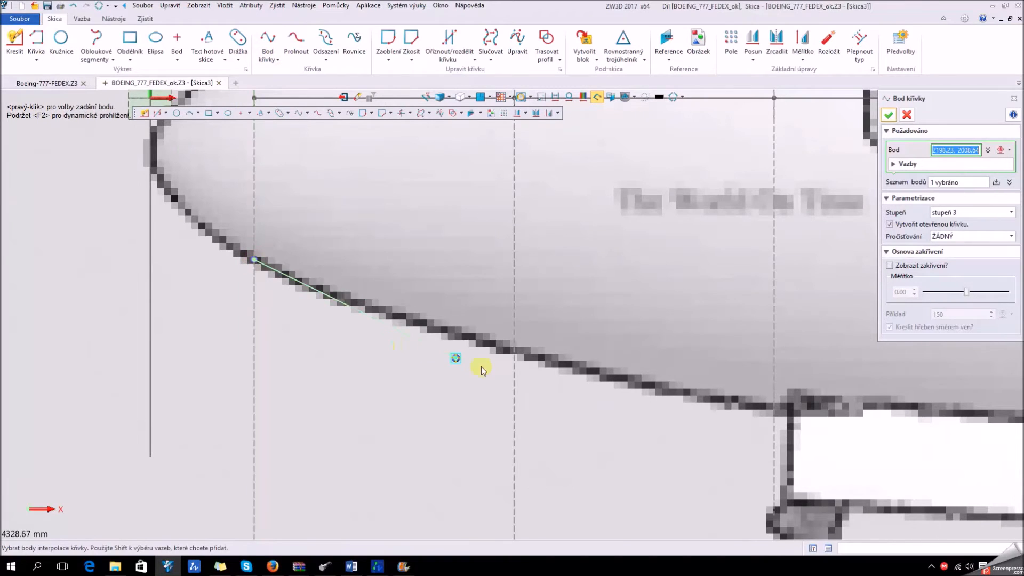
{"action": "left_click", "coordinate": [513, 353]}
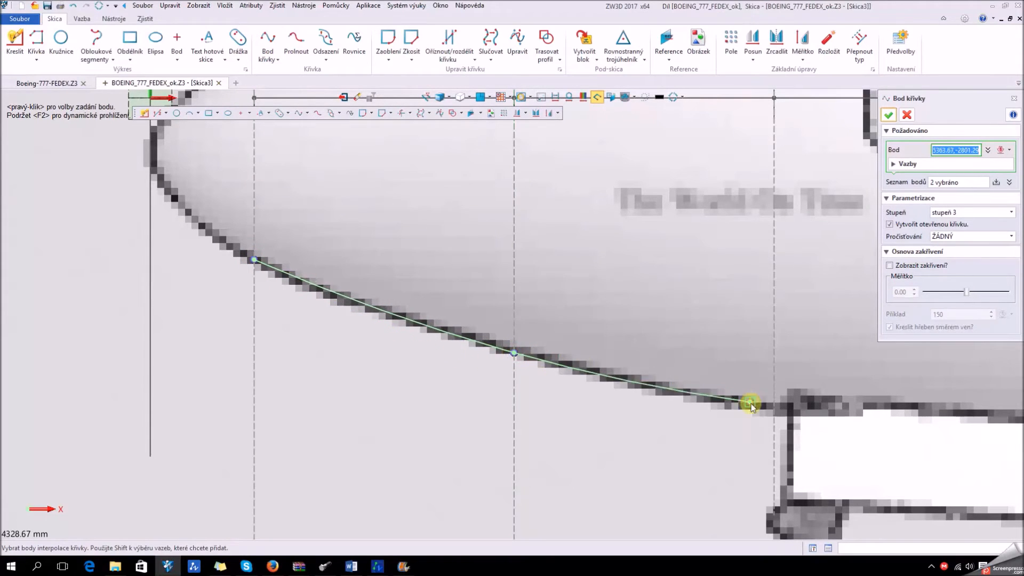
{"action": "left_click", "coordinate": [774, 409]}
- Continue the lower curve with points on the section lines at the nose gear, the engine front and behind the main landing gear
{"action": "mouse_move", "coordinate": [774, 408]}
{"action": "middle_mouse_down"}
{"action": "mouse_move", "coordinate": [695, 385]}
{"action": "mouse_move", "coordinate": [319, 354]}
{"action": "middle_mouse_up"}
{"action": "scroll", "coordinate": [358, 345], "scroll_direction": "down", "scroll_amount": 1}
{"action": "scroll", "coordinate": [372, 348], "scroll_direction": "down", "scroll_amount": 1}
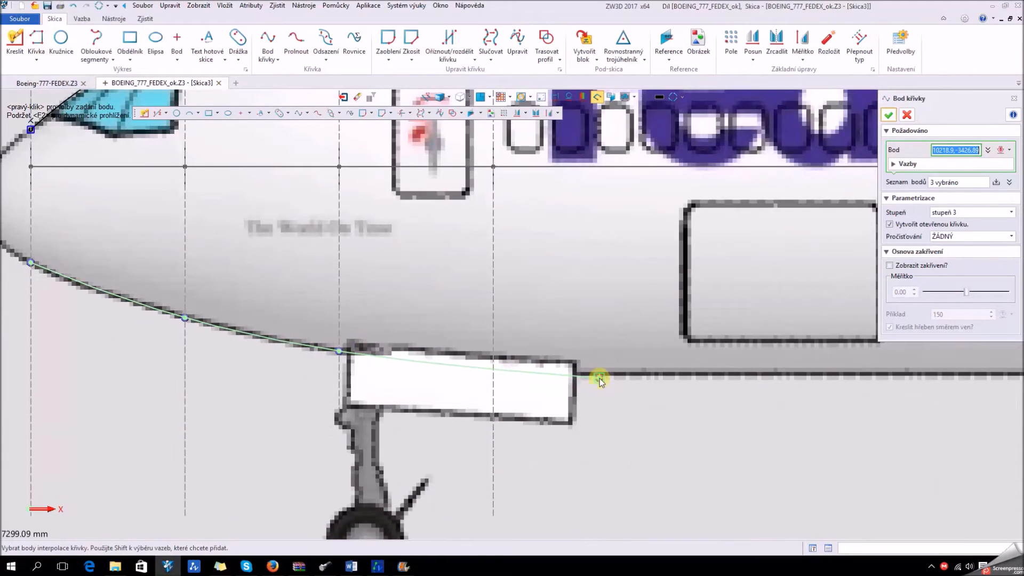
{"action": "left_click", "coordinate": [494, 369]}
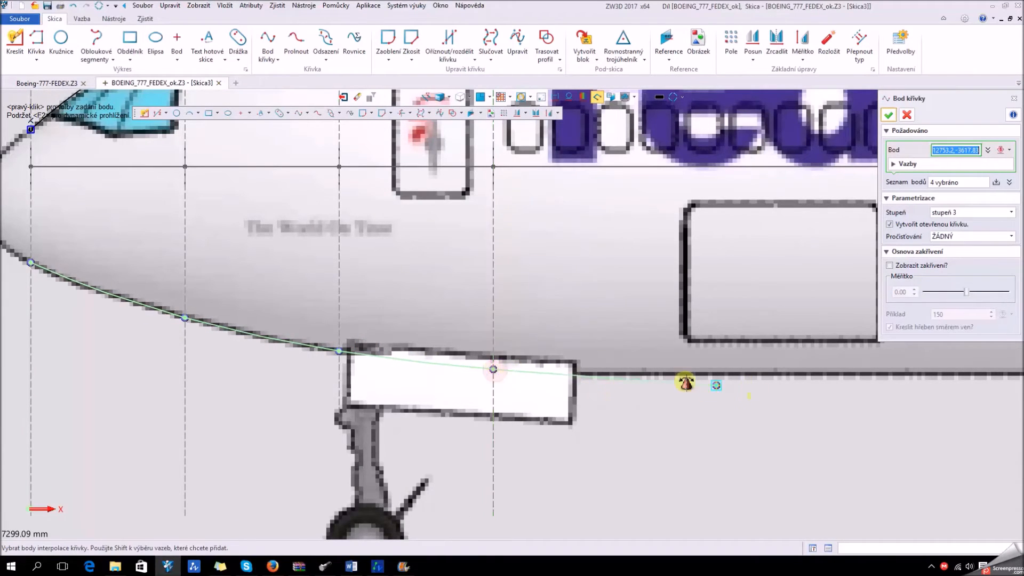
{"action": "middle_click_drag", "start_coordinate": [685, 382], "coordinate": [360, 359]}
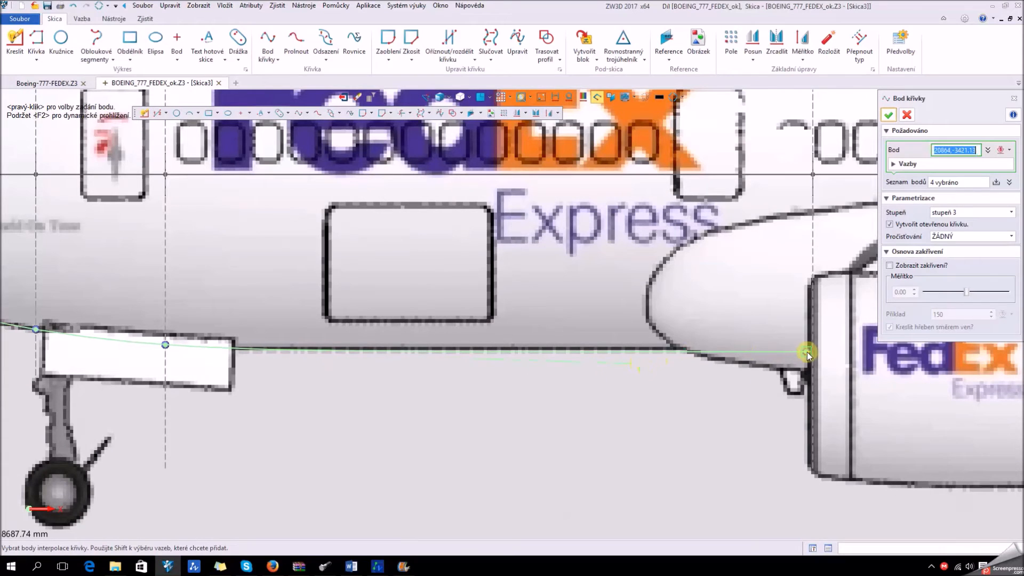
{"action": "left_click", "coordinate": [808, 350]}
{"action": "middle_click_drag", "start_coordinate": [765, 363], "coordinate": [195, 339]}
{"action": "middle_click_drag", "start_coordinate": [674, 349], "coordinate": [322, 355]}
{"action": "scroll", "coordinate": [322, 355], "scroll_direction": "down", "scroll_amount": 3}
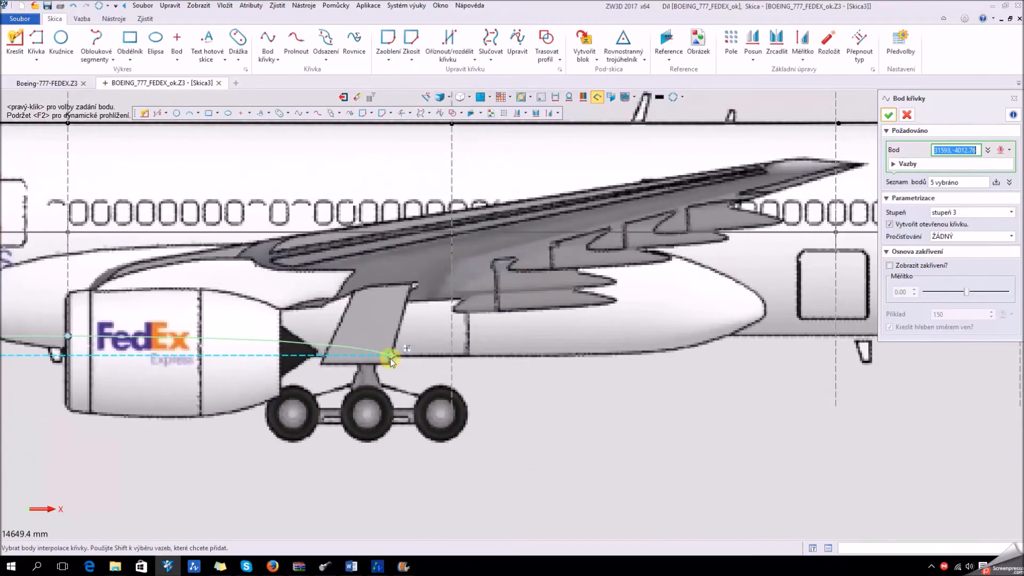
{"action": "scroll", "coordinate": [419, 369], "scroll_direction": "up", "scroll_amount": 2}
{"action": "middle_click_drag", "start_coordinate": [436, 354], "coordinate": [288, 370]}
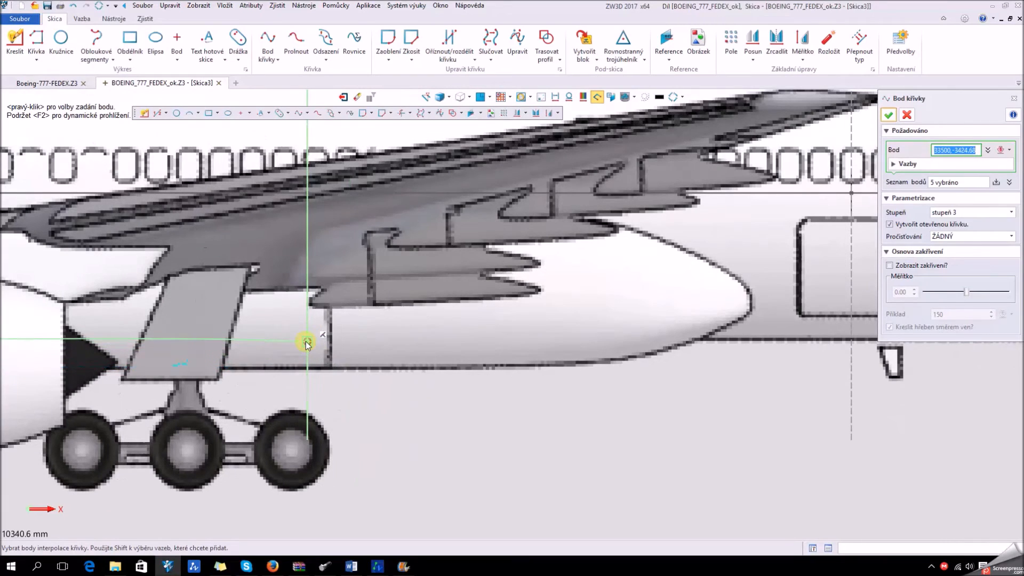
{"action": "left_click", "coordinate": [308, 344]}
- Extend the lower curve with points on the next four section lines, from behind the wing to below the tailplane
{"action": "middle_click_drag", "start_coordinate": [652, 358], "coordinate": [349, 329]}
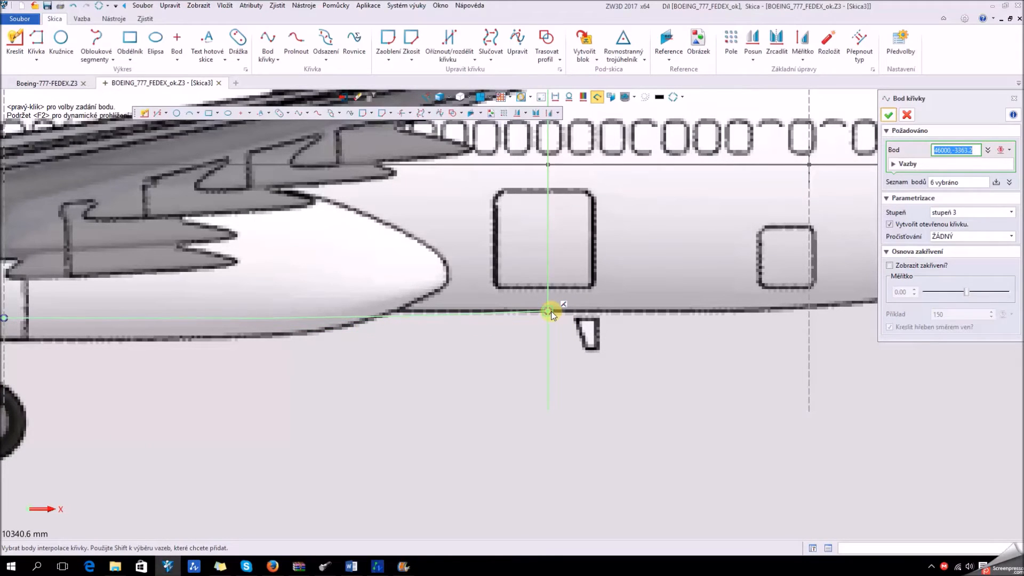
{"action": "left_click", "coordinate": [552, 312]}
{"action": "middle_click_drag", "start_coordinate": [734, 323], "coordinate": [477, 326]}
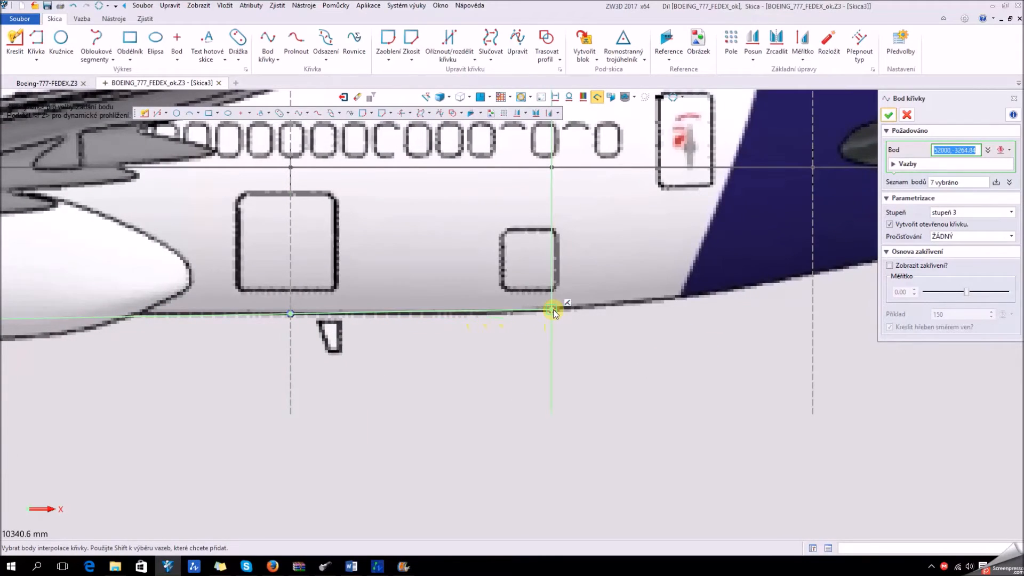
{"action": "middle_click_drag", "start_coordinate": [748, 299], "coordinate": [443, 346]}
{"action": "left_click", "coordinate": [505, 320]}
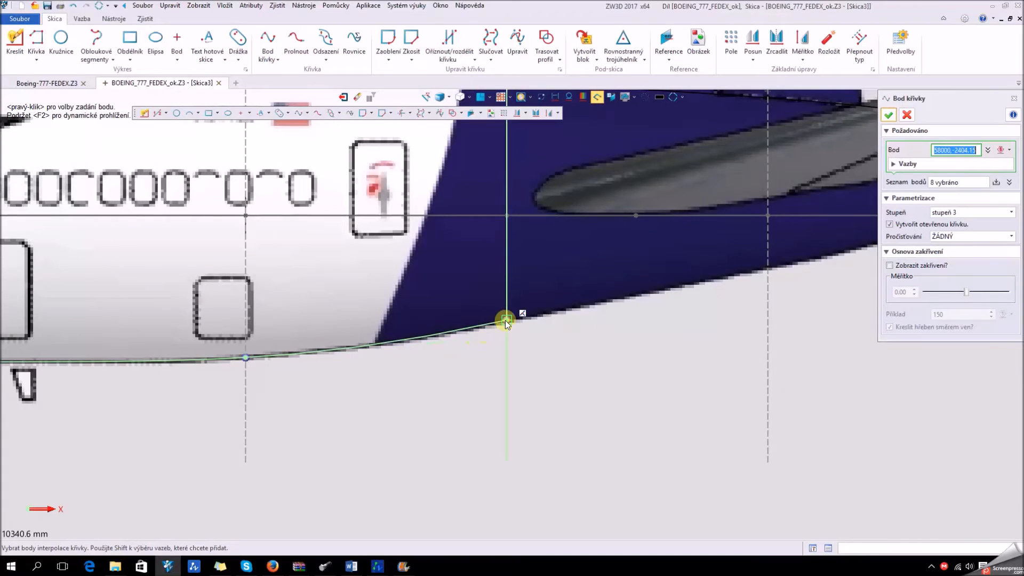
{"action": "mouse_move", "coordinate": [759, 280]}
{"action": "middle_mouse_down"}
{"action": "mouse_move", "coordinate": [583, 334]}
{"action": "mouse_move", "coordinate": [555, 327]}
{"action": "middle_mouse_up"}
{"action": "left_click", "coordinate": [562, 315]}
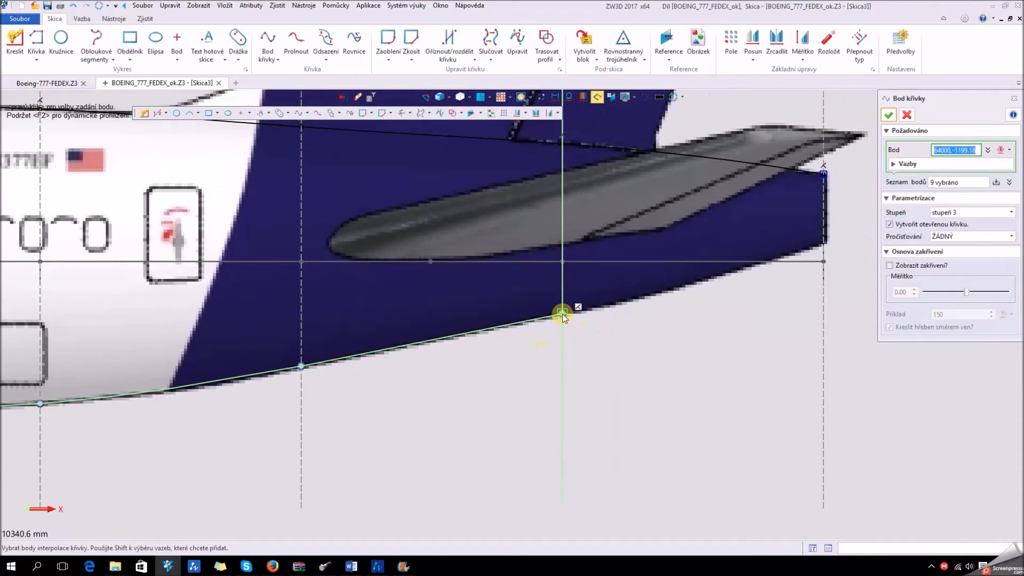
- Place the lower curve's last point on the section line at the tail end and finish the curve
{"action": "middle_click_drag", "start_coordinate": [805, 320], "coordinate": [670, 325]}
{"action": "scroll", "coordinate": [690, 235], "scroll_direction": "up", "scroll_amount": 3}
{"action": "left_click", "coordinate": [685, 233]}
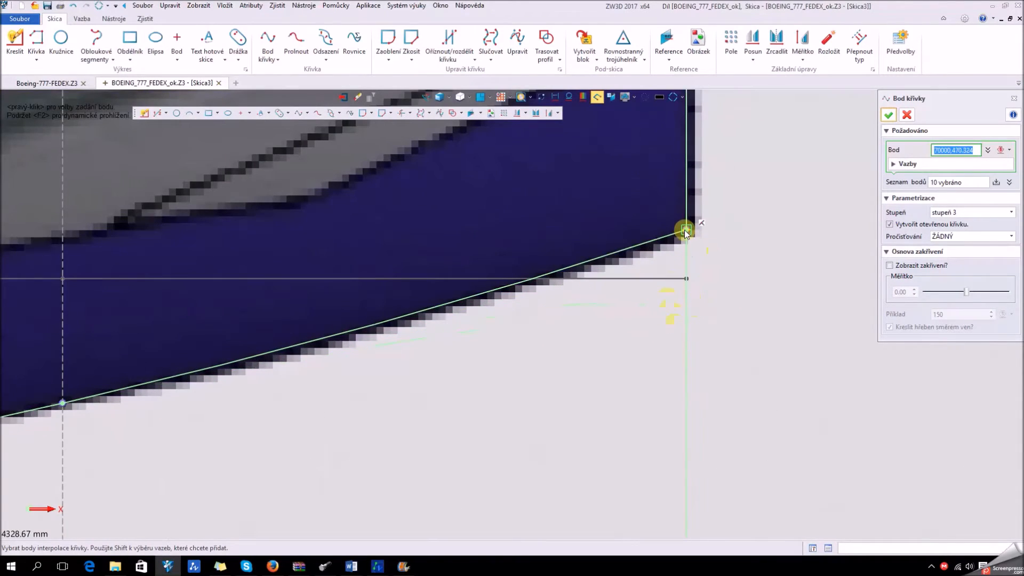
{"action": "left_click", "coordinate": [686, 235]}
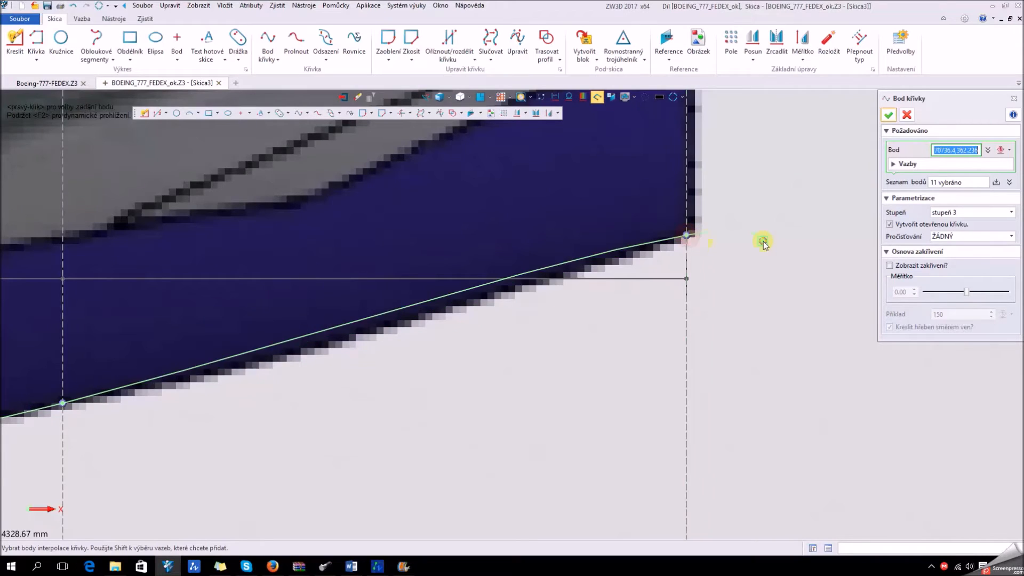
{"action": "scroll", "coordinate": [762, 243], "scroll_direction": "down", "scroll_amount": 2}
{"action": "scroll", "coordinate": [820, 196], "scroll_direction": "down", "scroll_amount": 2}
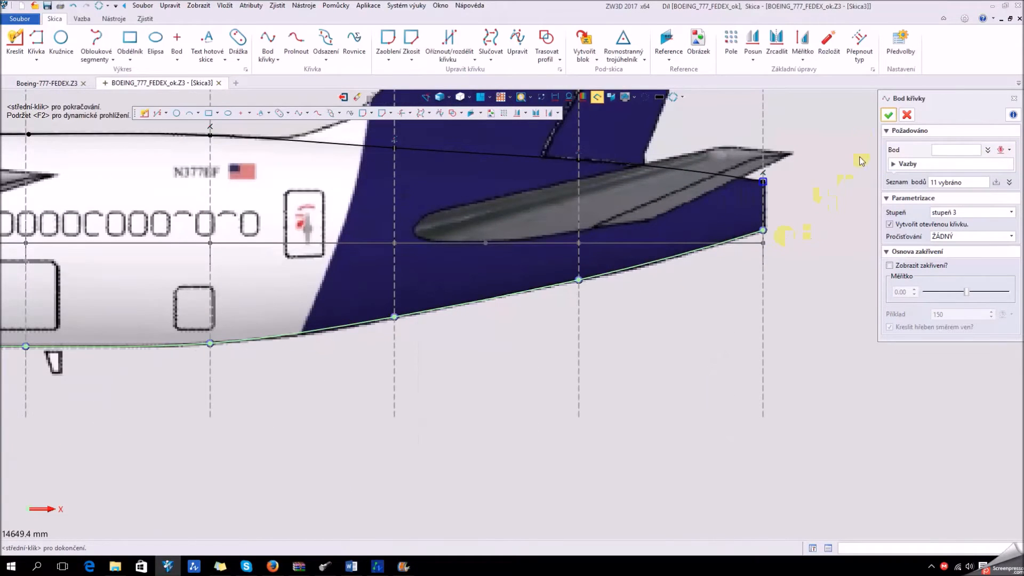
{"action": "left_click", "coordinate": [887, 115]}
- Examine how the lower curve follows the fuselage belly in the side-view image, from the tail to the nose
{"action": "scroll", "coordinate": [804, 213], "scroll_direction": "down", "scroll_amount": 2}
{"action": "scroll", "coordinate": [215, 352], "scroll_direction": "up", "scroll_amount": 3}
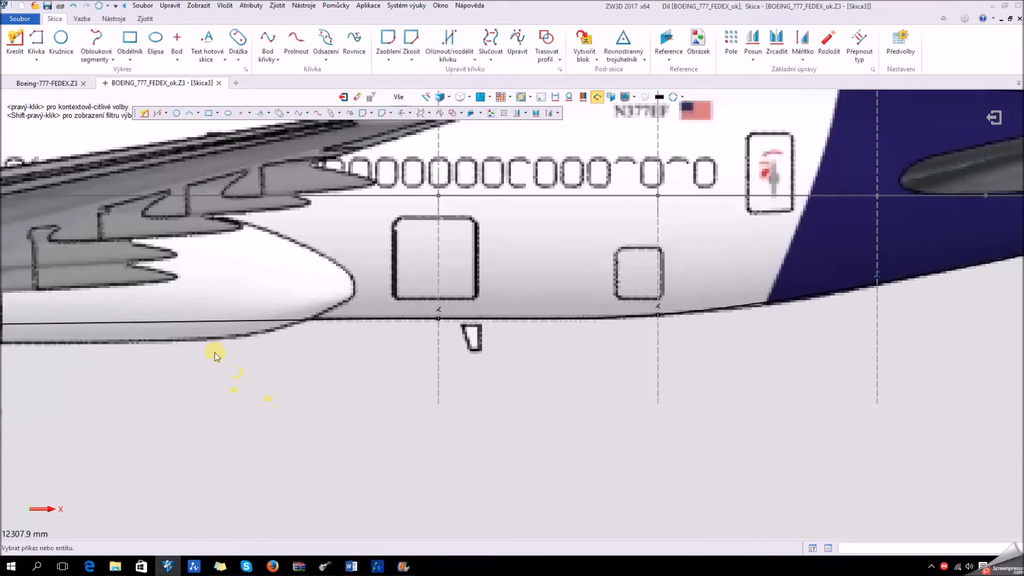
{"action": "scroll", "coordinate": [328, 346], "scroll_direction": "up", "scroll_amount": 5}
{"action": "scroll", "coordinate": [456, 326], "scroll_direction": "down", "scroll_amount": 3}
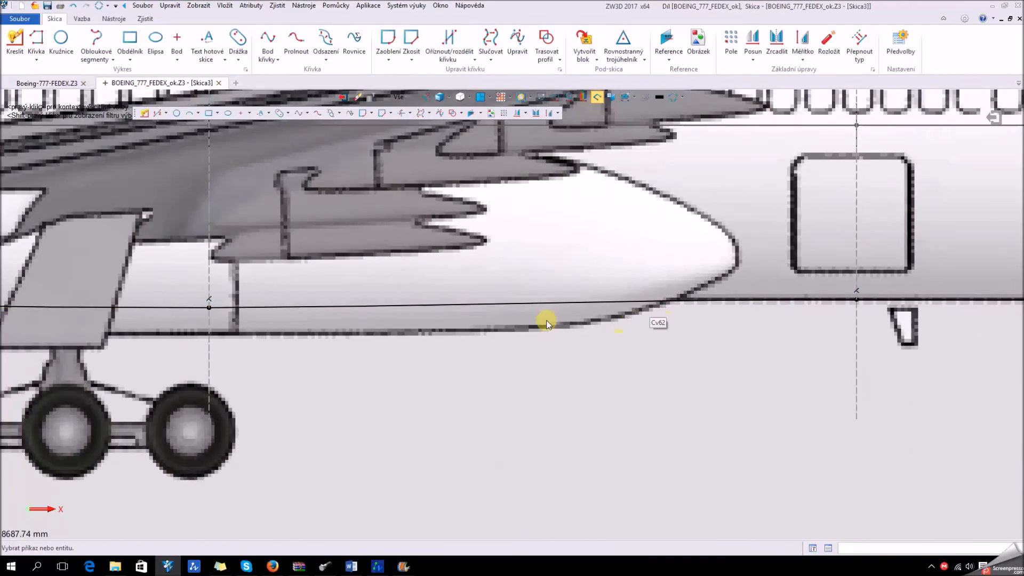
{"action": "scroll", "coordinate": [366, 336], "scroll_direction": "down", "scroll_amount": 2}
{"action": "scroll", "coordinate": [373, 310], "scroll_direction": "up", "scroll_amount": 3}
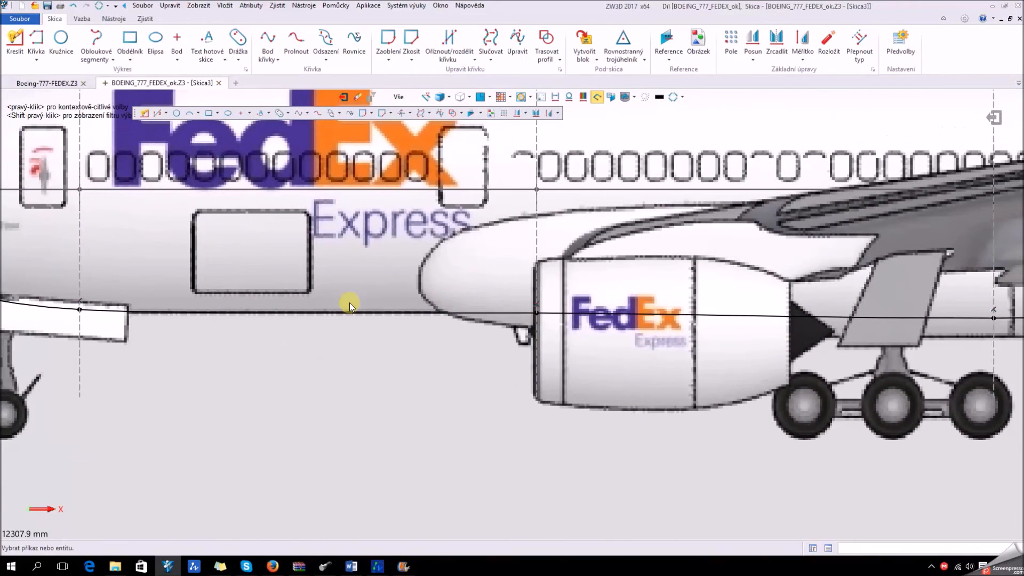
{"action": "scroll", "coordinate": [257, 320], "scroll_direction": "up", "scroll_amount": 2}
{"action": "scroll", "coordinate": [258, 320], "scroll_direction": "up", "scroll_amount": 3}
{"action": "scroll", "coordinate": [196, 312], "scroll_direction": "down", "scroll_amount": 3}
{"action": "scroll", "coordinate": [193, 285], "scroll_direction": "down", "scroll_amount": 2}
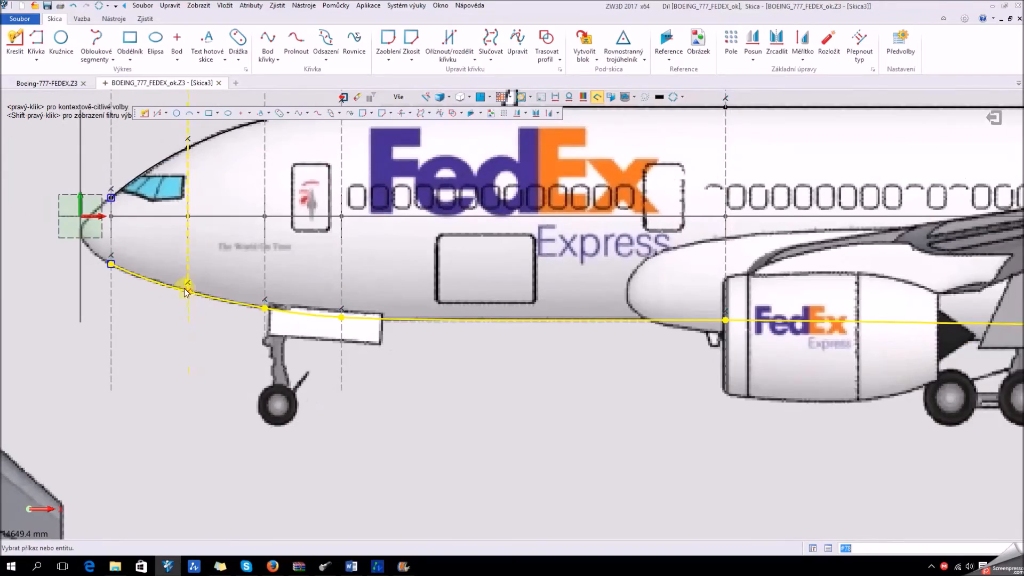
- Exit the sketch and hide the three reference-image sketches Skica1, Skica1_1 and Skica1_2
{"action": "left_click", "coordinate": [993, 118]}
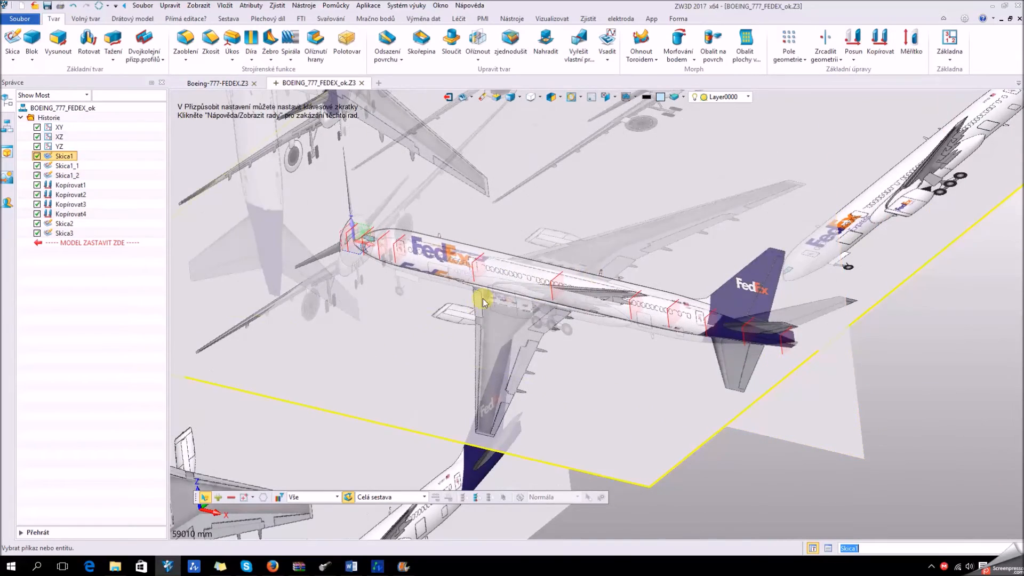
{"action": "scroll", "coordinate": [336, 299], "scroll_direction": "up", "scroll_amount": 2}
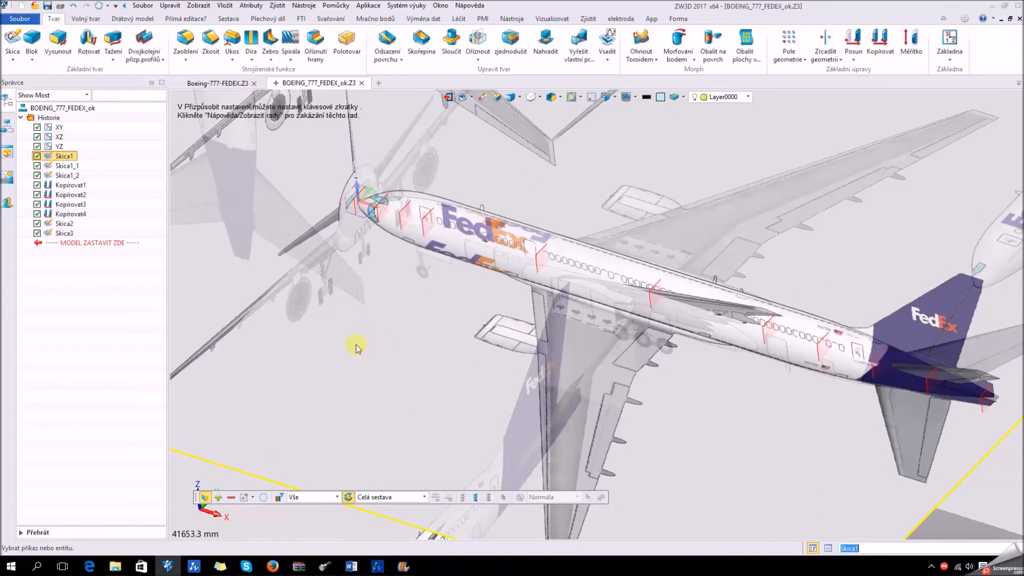
{"action": "scroll", "coordinate": [356, 347], "scroll_direction": "down", "scroll_amount": 3}
{"action": "right_click", "coordinate": [336, 354]}
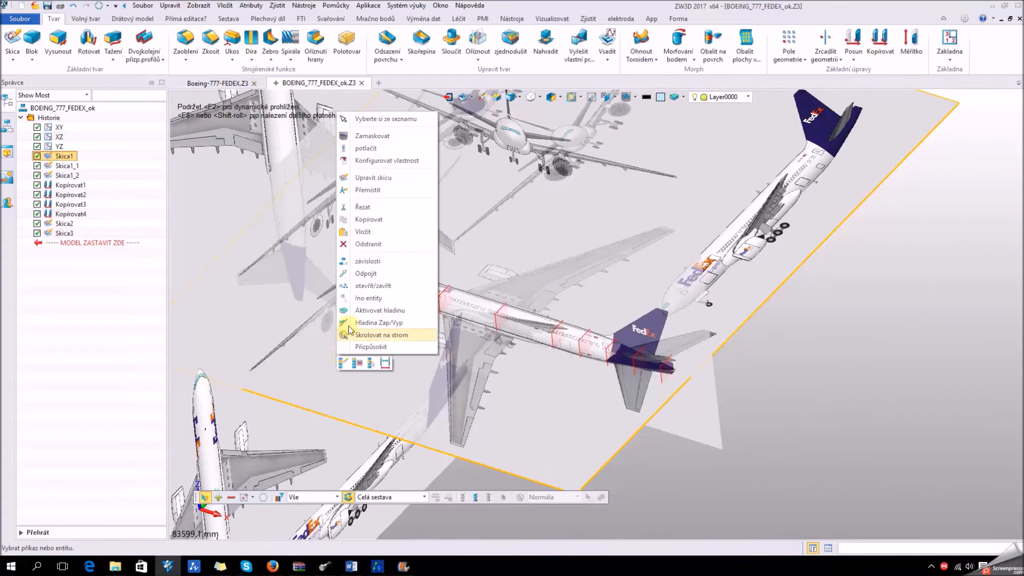
{"action": "left_click", "coordinate": [383, 148]}
{"action": "right_click", "coordinate": [508, 215]}
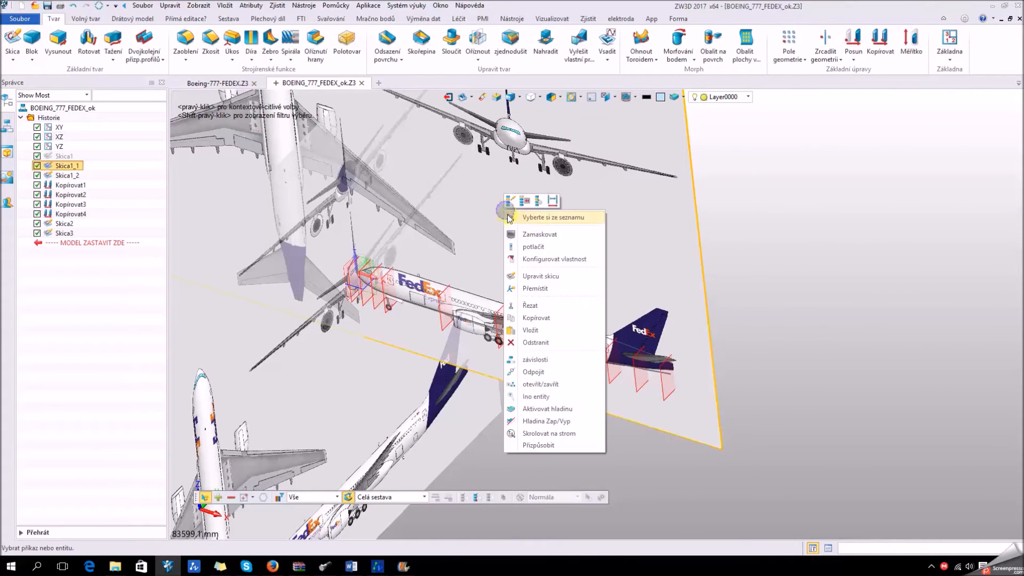
{"action": "left_click", "coordinate": [537, 235]}
{"action": "right_click", "coordinate": [392, 368]}
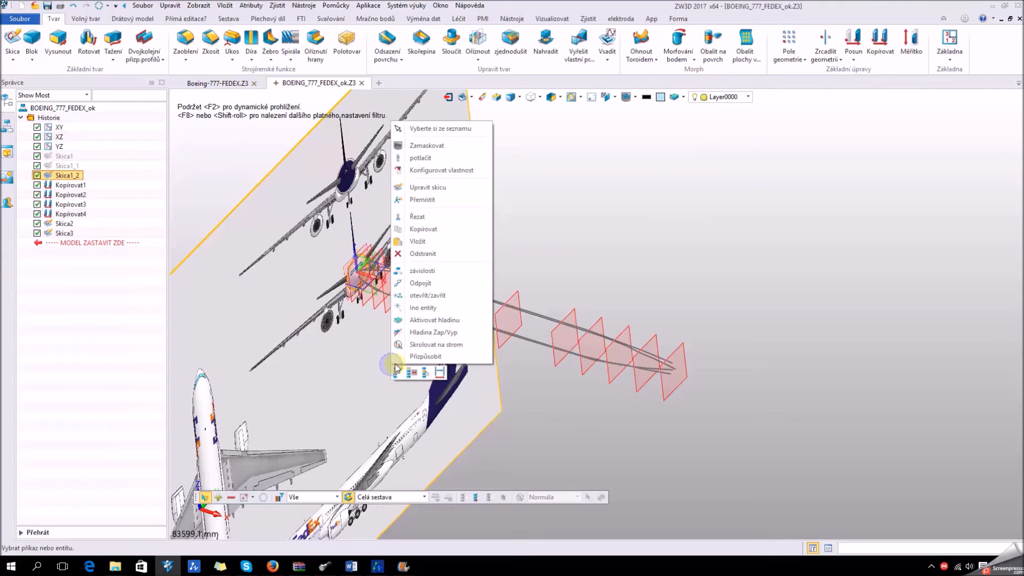
{"action": "left_click", "coordinate": [433, 160]}
- Create a new sketch on the first section plane behind the origin, where the outline curves begin
{"action": "scroll", "coordinate": [372, 299], "scroll_direction": "up", "scroll_amount": 3}
{"action": "scroll", "coordinate": [372, 299], "scroll_direction": "up", "scroll_amount": 1}
{"action": "mouse_move", "coordinate": [391, 299]}
{"action": "right_mouse_down"}
{"action": "mouse_move", "coordinate": [404, 345]}
{"action": "mouse_move", "coordinate": [394, 325]}
{"action": "mouse_move", "coordinate": [414, 317]}
{"action": "mouse_move", "coordinate": [434, 274]}
{"action": "mouse_move", "coordinate": [395, 304]}
{"action": "right_mouse_up"}
{"action": "scroll", "coordinate": [357, 302], "scroll_direction": "down", "scroll_amount": 3}
{"action": "scroll", "coordinate": [392, 328], "scroll_direction": "up", "scroll_amount": 2}
{"action": "right_click_drag", "start_coordinate": [397, 341], "coordinate": [331, 277]}
{"action": "scroll", "coordinate": [350, 257], "scroll_direction": "up", "scroll_amount": 5}
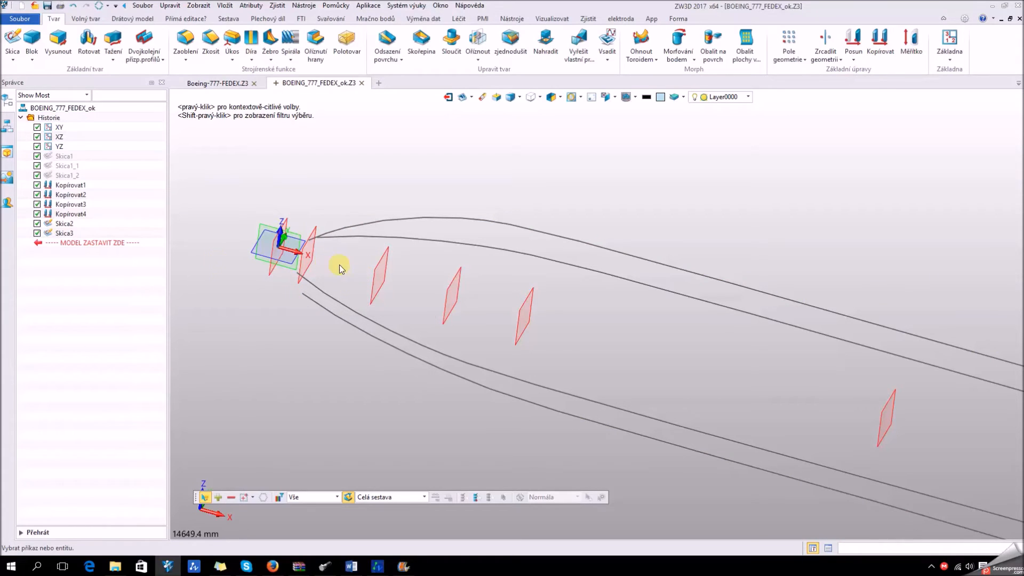
{"action": "right_click", "coordinate": [306, 256]}
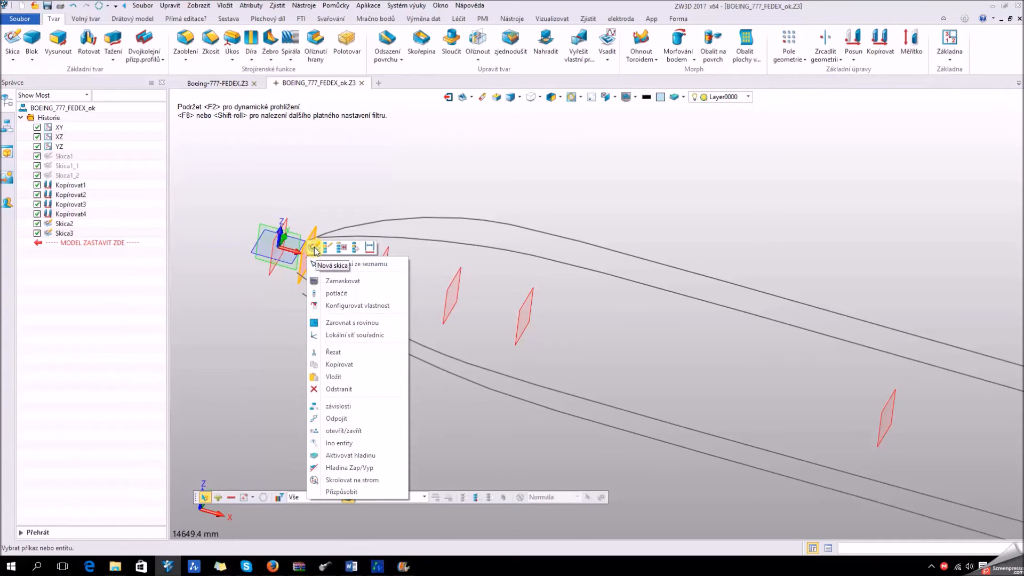
{"action": "left_click", "coordinate": [314, 248]}
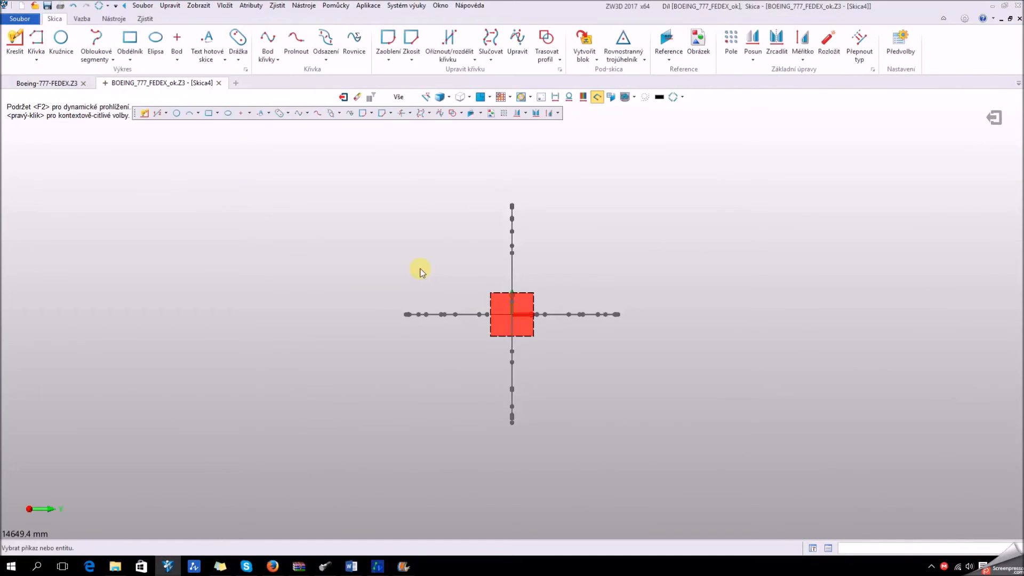
{"action": "mouse_move", "coordinate": [463, 262]}
{"action": "middle_mouse_down"}
{"action": "mouse_move", "coordinate": [549, 311]}
{"action": "mouse_move", "coordinate": [465, 275]}
{"action": "mouse_move", "coordinate": [471, 290]}
{"action": "middle_mouse_up"}
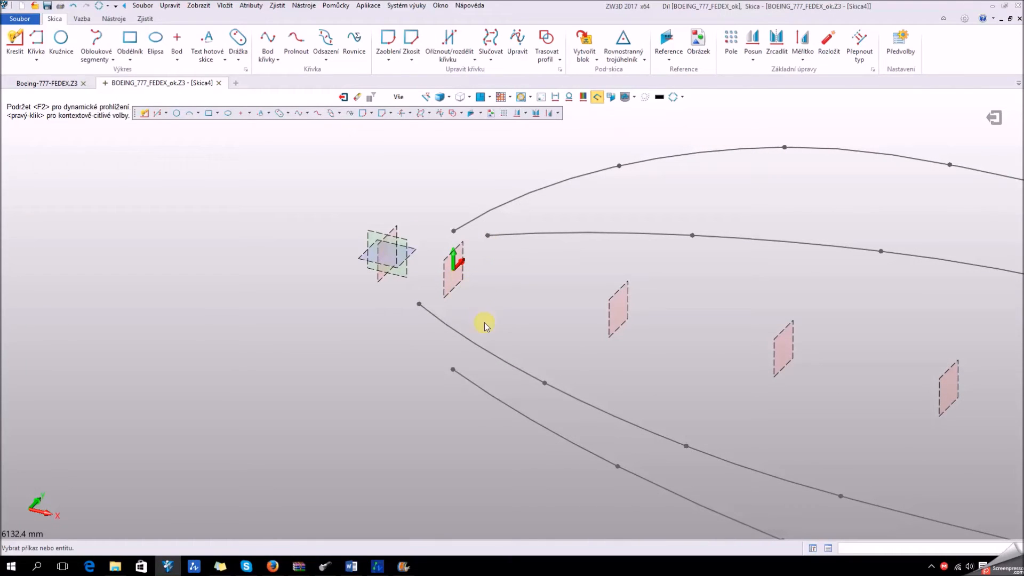
- Draw a closed degree 3 through-points curve through the front endpoints of the four fuselage outline curves
{"action": "left_click", "coordinate": [266, 41]}
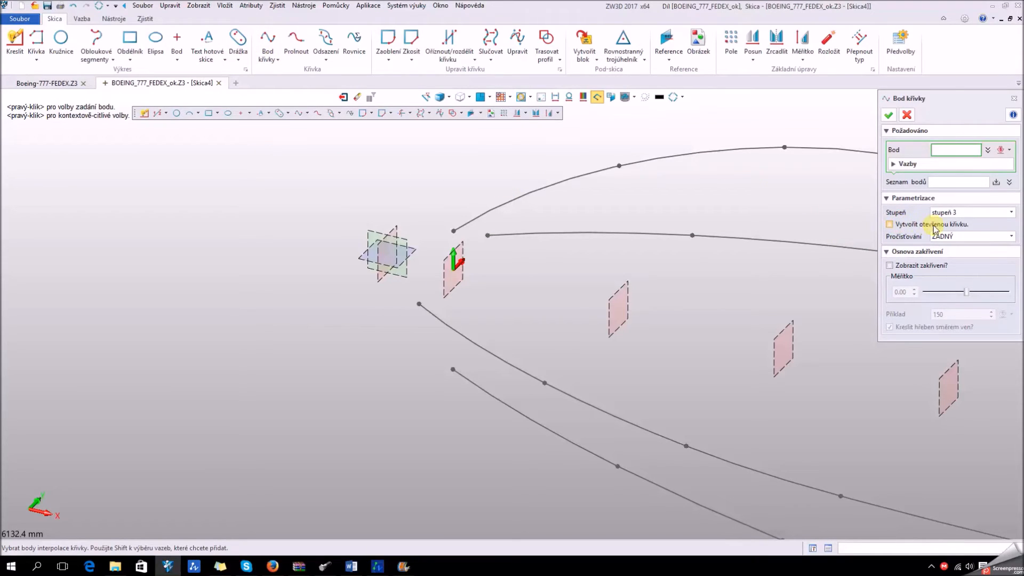
{"action": "scroll", "coordinate": [496, 291], "scroll_direction": "up", "scroll_amount": 2}
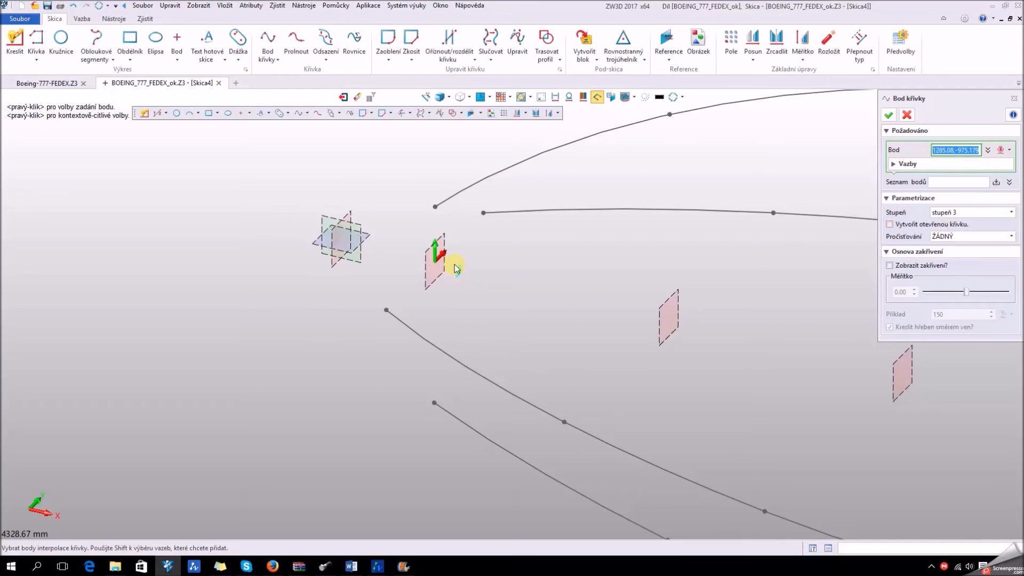
{"action": "left_click", "coordinate": [435, 206]}
{"action": "left_click", "coordinate": [386, 310]}
{"action": "left_click", "coordinate": [434, 403]}
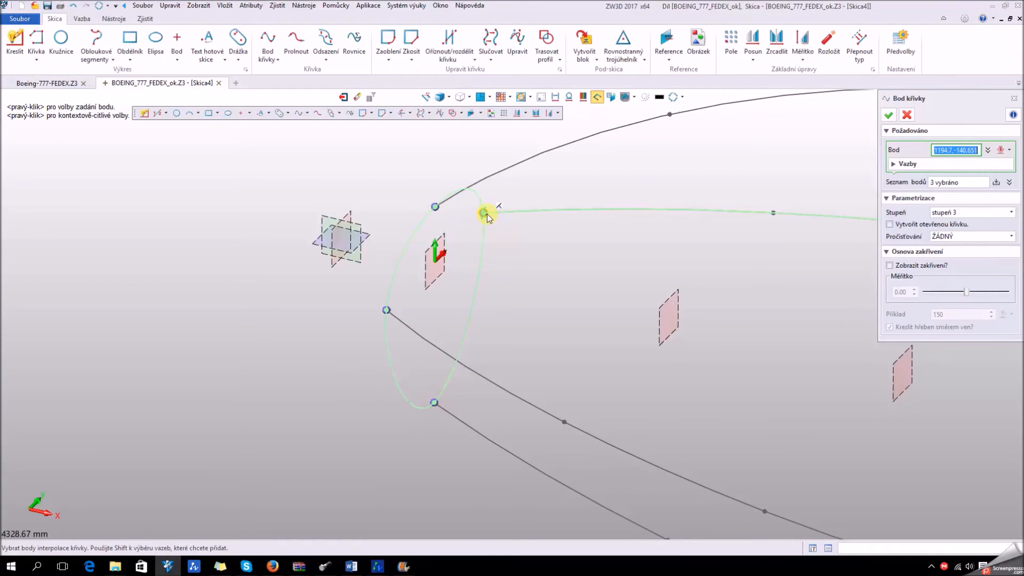
{"action": "left_click", "coordinate": [483, 213]}
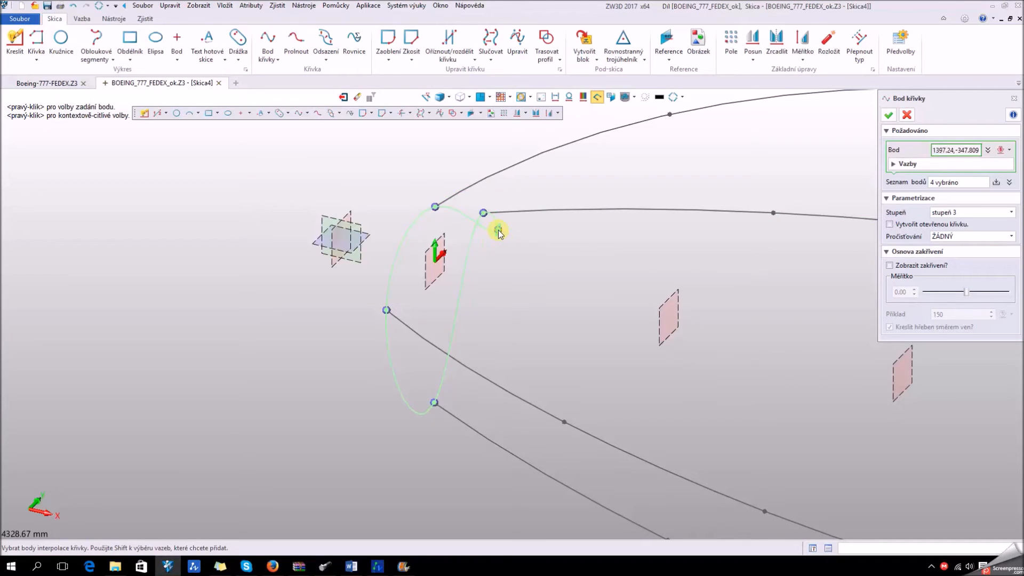
{"action": "left_click", "coordinate": [887, 115]}
{"action": "mouse_move", "coordinate": [853, 126]}
{"action": "right_mouse_down"}
{"action": "mouse_move", "coordinate": [508, 275]}
{"action": "mouse_move", "coordinate": [608, 292]}
{"action": "mouse_move", "coordinate": [651, 283]}
{"action": "mouse_move", "coordinate": [644, 302]}
{"action": "mouse_move", "coordinate": [624, 288]}
{"action": "mouse_move", "coordinate": [624, 274]}
{"action": "mouse_move", "coordinate": [651, 299]}
{"action": "mouse_move", "coordinate": [617, 291]}
{"action": "mouse_move", "coordinate": [648, 290]}
{"action": "mouse_move", "coordinate": [644, 301]}
{"action": "mouse_move", "coordinate": [564, 306]}
{"action": "mouse_move", "coordinate": [453, 258]}
{"action": "mouse_move", "coordinate": [501, 242]}
{"action": "mouse_move", "coordinate": [564, 256]}
{"action": "right_mouse_up"}
{"action": "scroll", "coordinate": [517, 217], "scroll_direction": "up", "scroll_amount": 5}
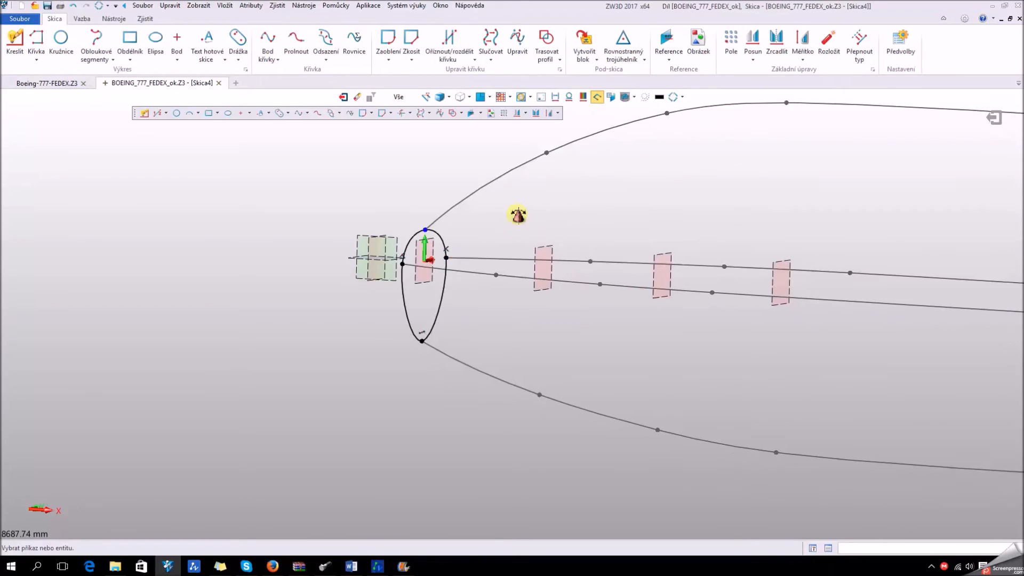
{"action": "scroll", "coordinate": [453, 261], "scroll_direction": "down", "scroll_amount": 2}
{"action": "mouse_move", "coordinate": [451, 259]}
{"action": "right_mouse_down"}
{"action": "mouse_move", "coordinate": [482, 255]}
{"action": "mouse_move", "coordinate": [439, 230]}
{"action": "mouse_move", "coordinate": [328, 295]}
{"action": "right_mouse_up"}
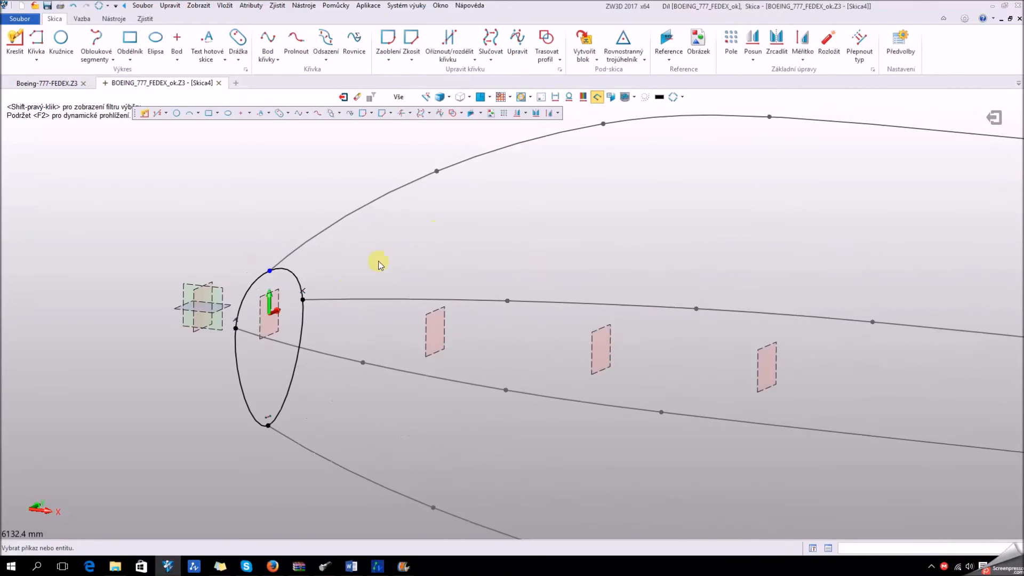
{"action": "left_click", "coordinate": [265, 38]}
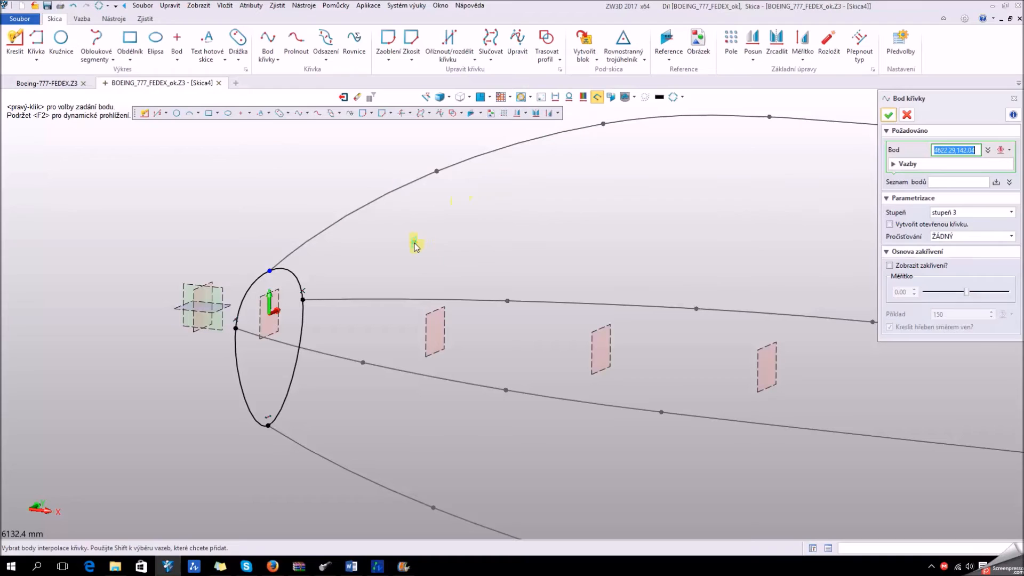
{"action": "key", "text": "Escape"}
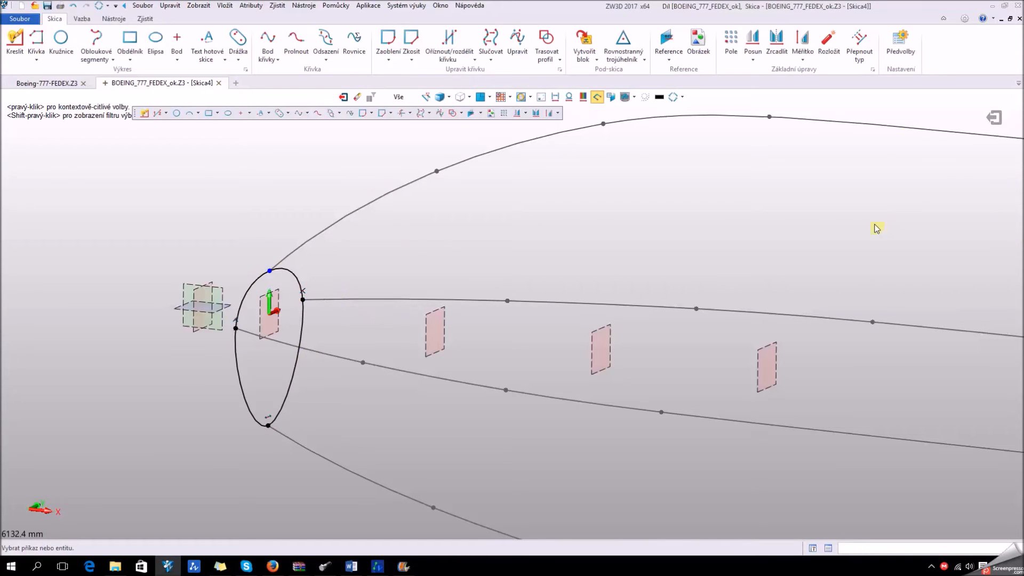
- Exit the nose section sketch and create a new sketch on the next section plane behind it
{"action": "left_click", "coordinate": [994, 121]}
{"action": "right_click", "coordinate": [377, 273]}
{"action": "left_click", "coordinate": [379, 267]}
{"action": "middle_click_drag", "start_coordinate": [379, 302], "coordinate": [541, 354]}
{"action": "scroll", "coordinate": [495, 315], "scroll_direction": "up", "scroll_amount": 4}
{"action": "right_click_drag", "start_coordinate": [467, 290], "coordinate": [434, 295]}
{"action": "middle_click_drag", "start_coordinate": [434, 296], "coordinate": [378, 376]}
- Draw a closed degree 3 through-points curve through the four outline-curve points on the second section plane
{"action": "left_click", "coordinate": [268, 43]}
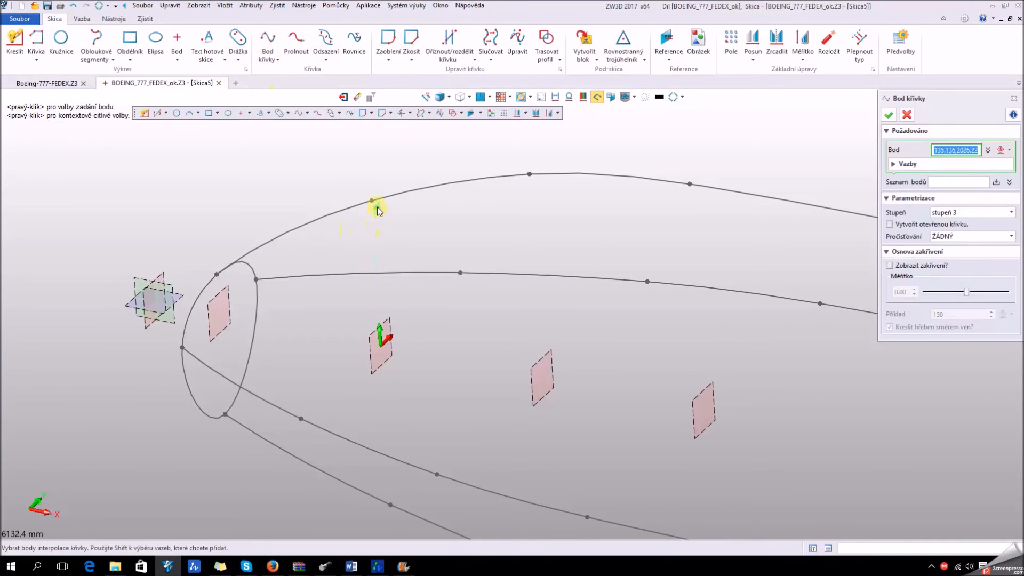
{"action": "left_click", "coordinate": [371, 201]}
{"action": "left_click", "coordinate": [301, 418]}
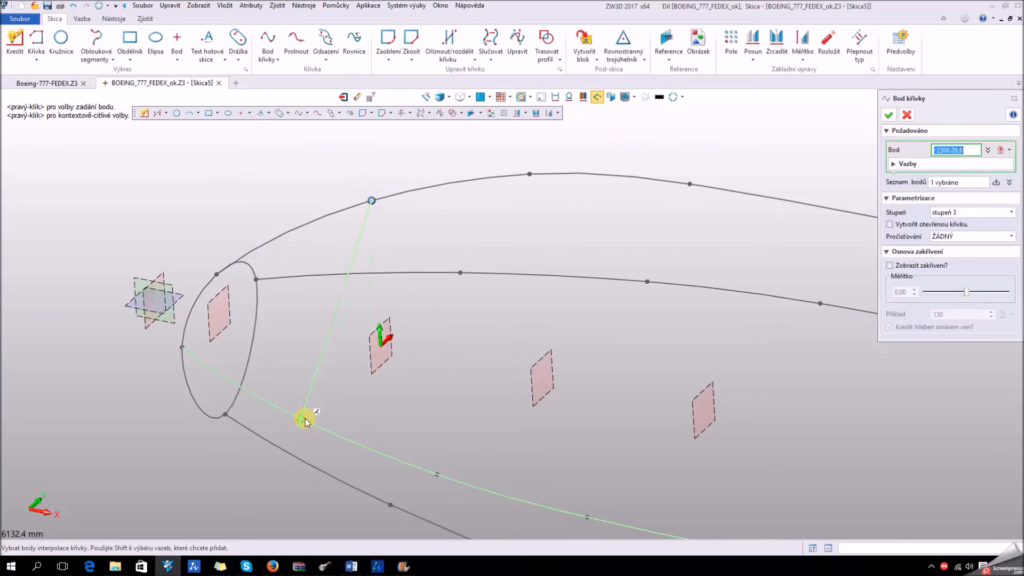
{"action": "left_click", "coordinate": [391, 505]}
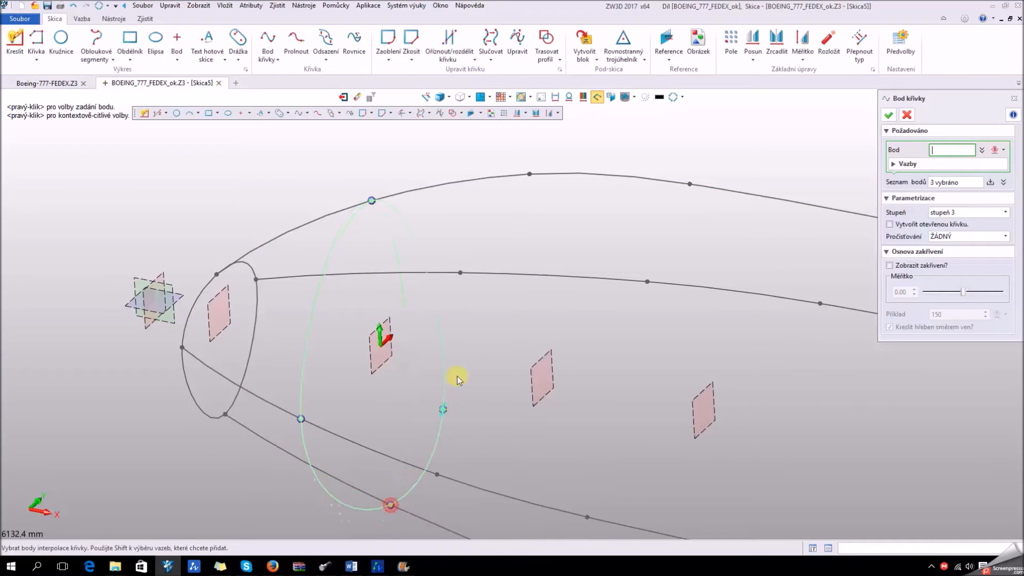
{"action": "left_click", "coordinate": [460, 273]}
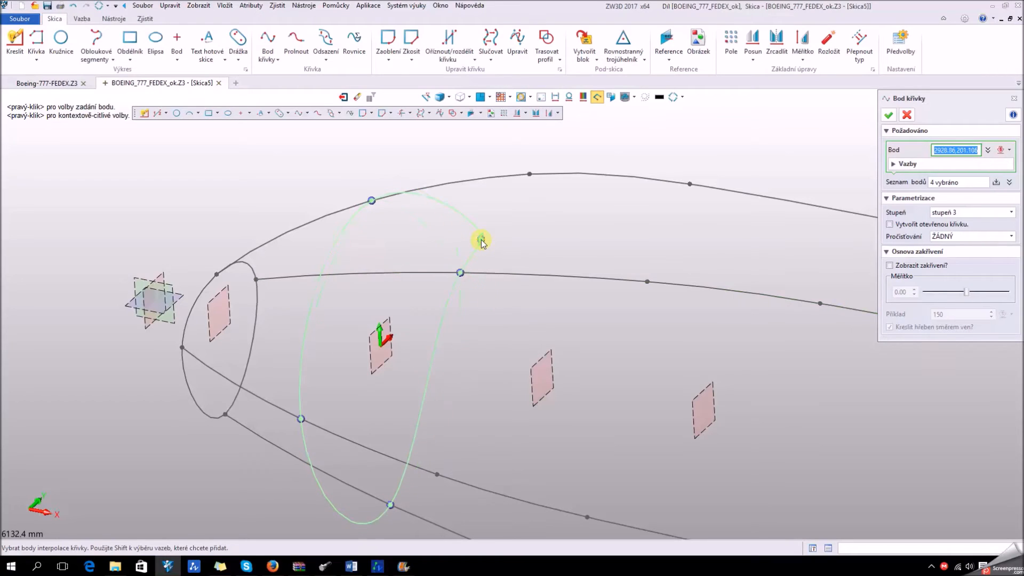
{"action": "scroll", "coordinate": [469, 235], "scroll_direction": "up", "scroll_amount": 2}
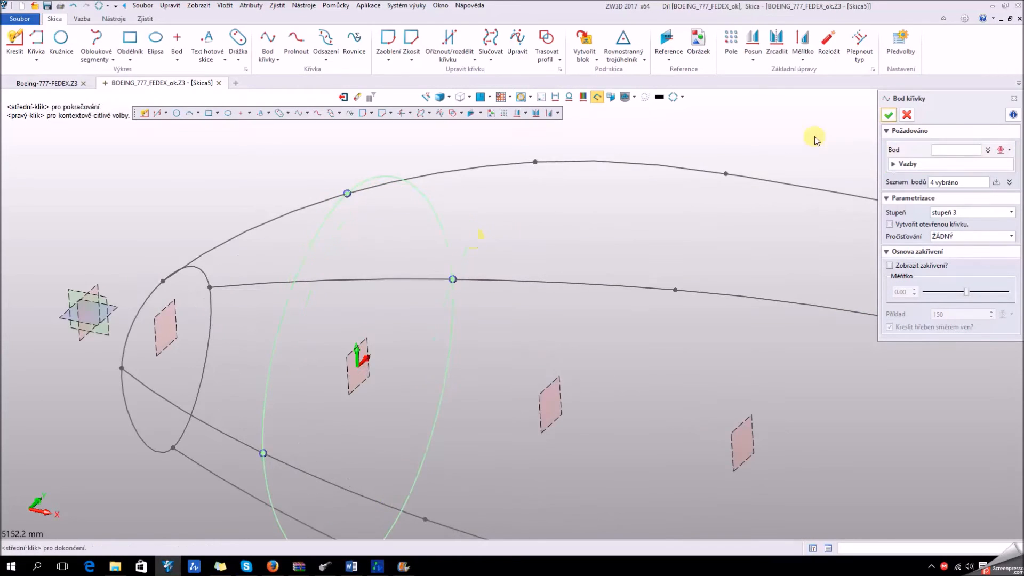
{"action": "left_click", "coordinate": [888, 116]}
- Exit the second section sketch and create a new sketch on the third section plane, oriented to the active view
{"action": "middle_click_drag", "start_coordinate": [368, 284], "coordinate": [353, 235]}
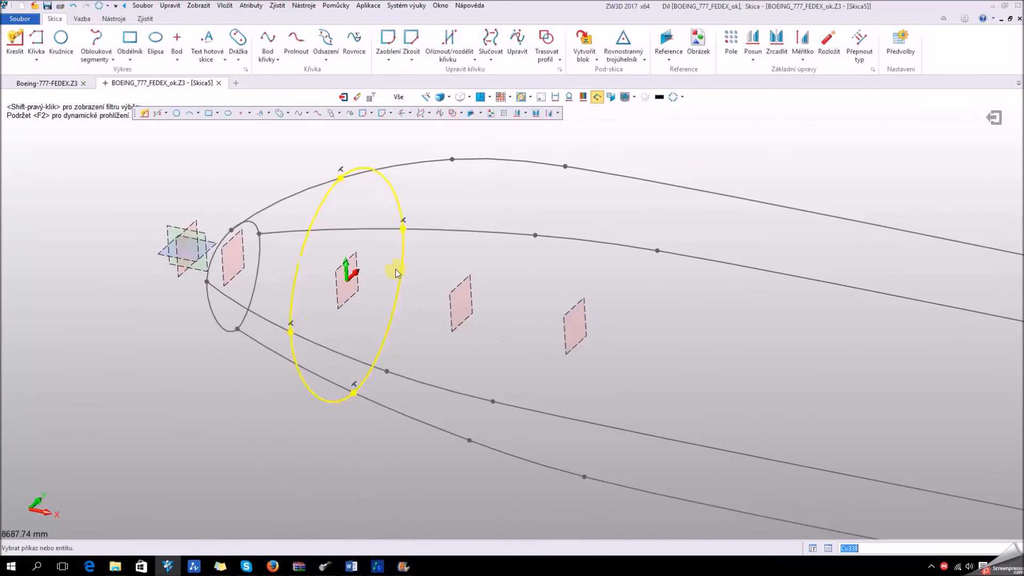
{"action": "mouse_move", "coordinate": [414, 307]}
{"action": "right_mouse_down"}
{"action": "mouse_move", "coordinate": [391, 305]}
{"action": "mouse_move", "coordinate": [416, 314]}
{"action": "right_mouse_up"}
{"action": "left_click", "coordinate": [992, 117]}
{"action": "mouse_move", "coordinate": [480, 289]}
{"action": "right_mouse_down"}
{"action": "mouse_move", "coordinate": [572, 295]}
{"action": "mouse_move", "coordinate": [463, 288]}
{"action": "right_mouse_up"}
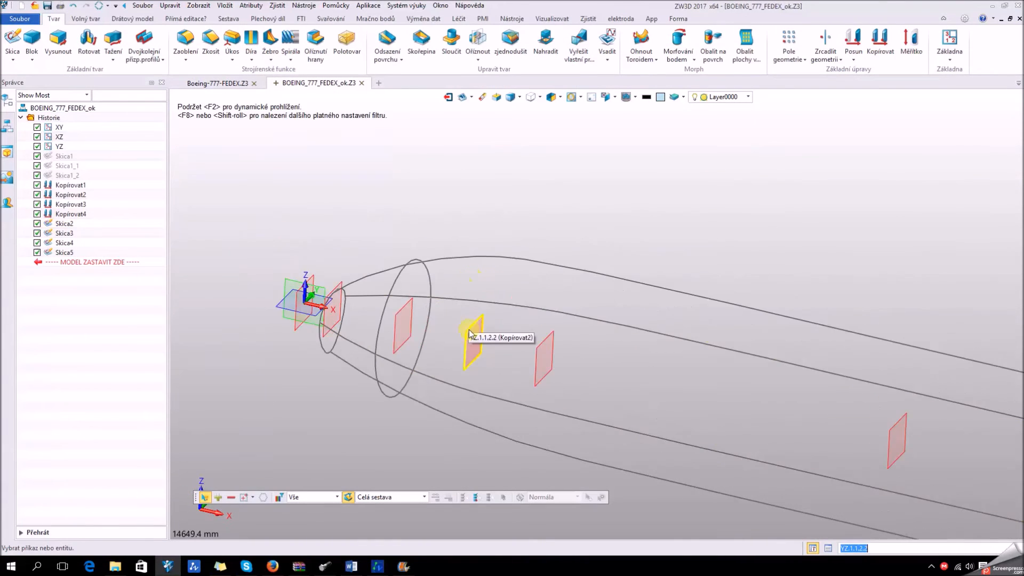
{"action": "left_click", "coordinate": [12, 41]}
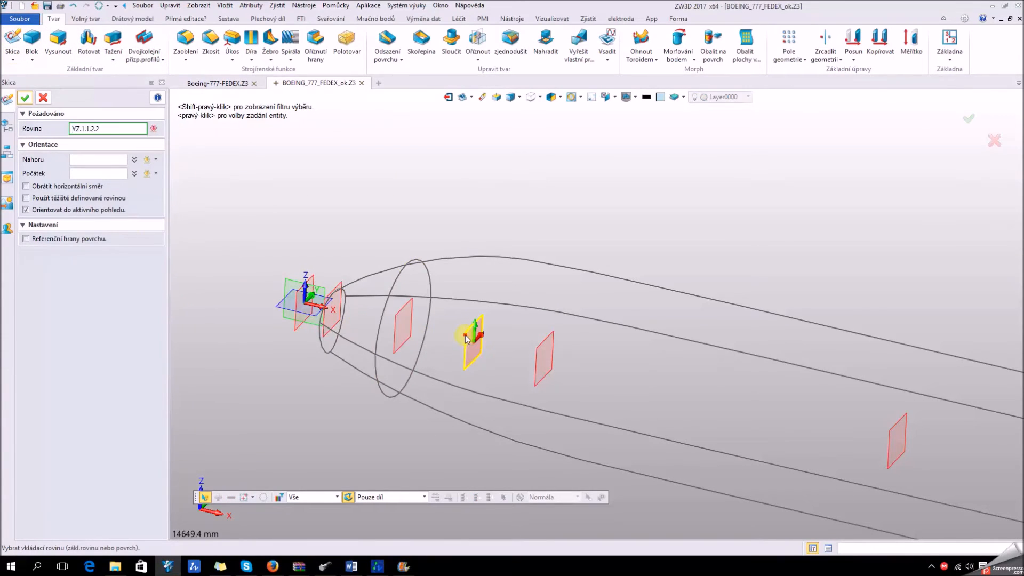
{"action": "left_click", "coordinate": [465, 339]}
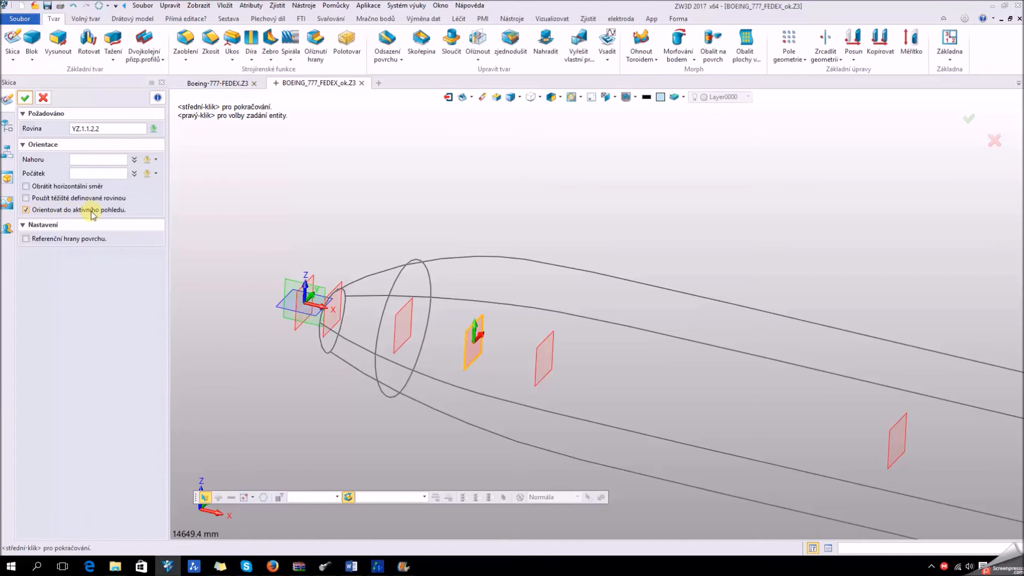
{"action": "left_click", "coordinate": [12, 100]}
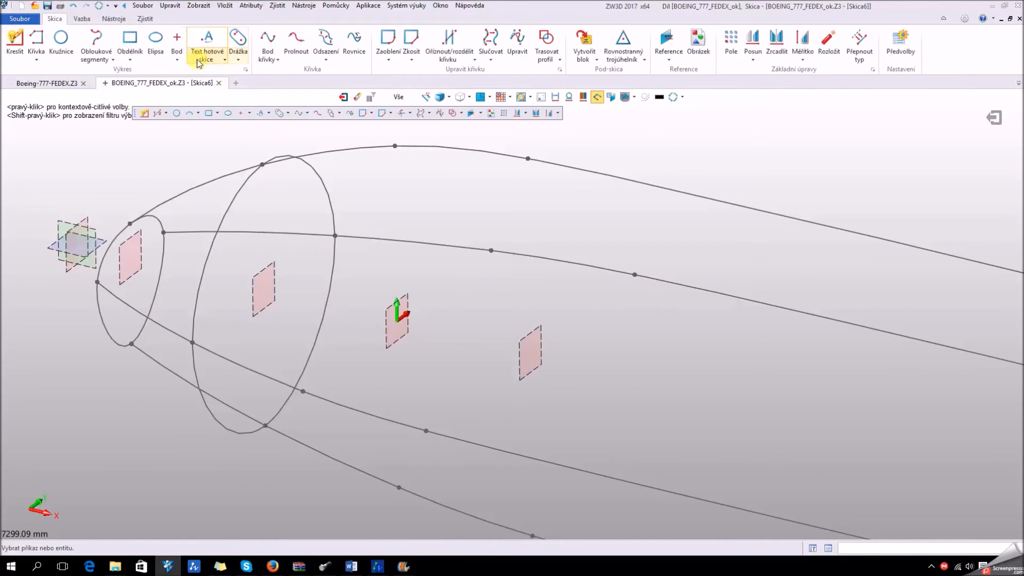
- Draw a closed degree 3 through-points curve through the four outline-curve points on the third section plane
{"action": "scroll", "coordinate": [385, 281], "scroll_direction": "down", "scroll_amount": 1}
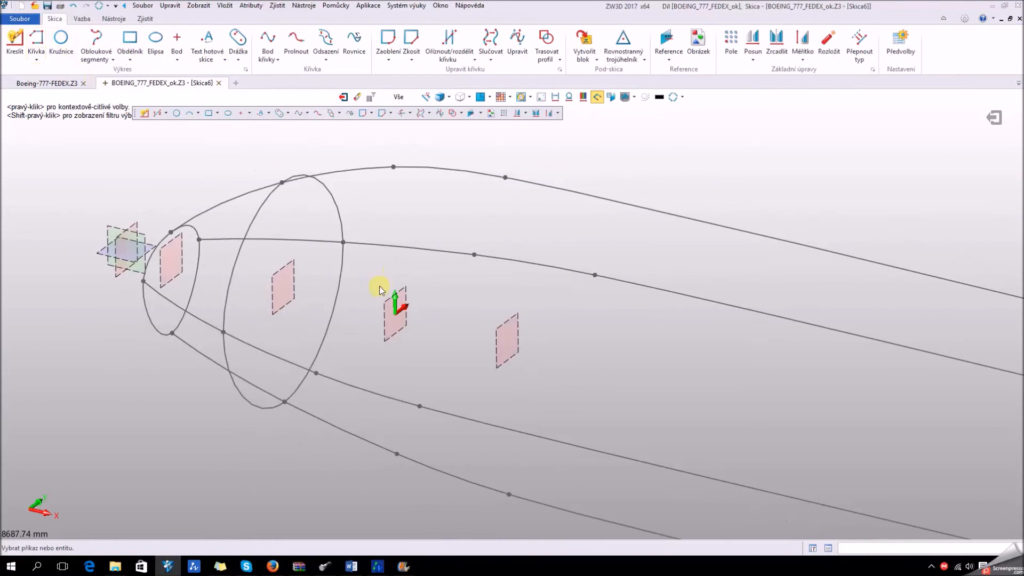
{"action": "left_click", "coordinate": [267, 39]}
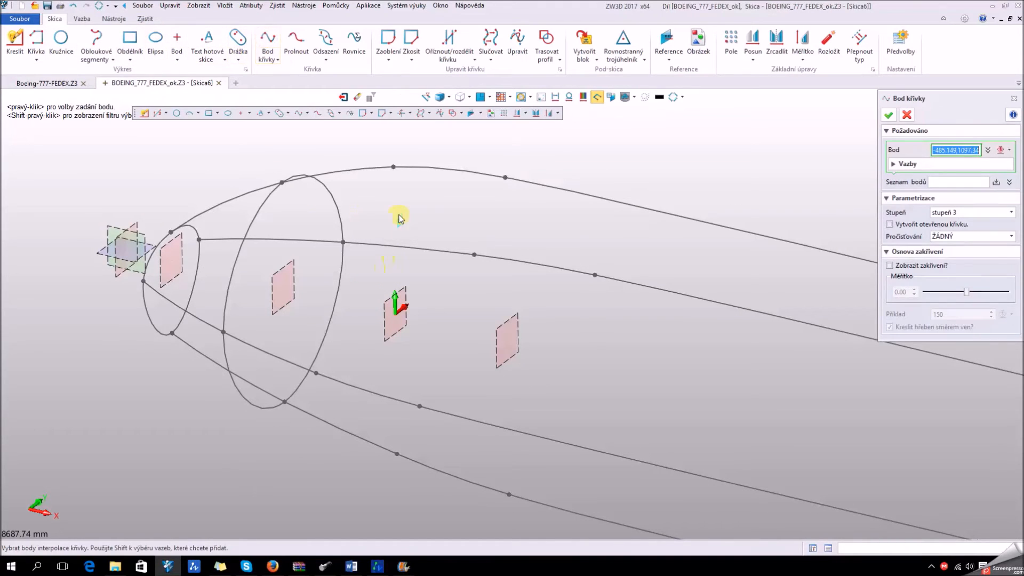
{"action": "left_click", "coordinate": [394, 167]}
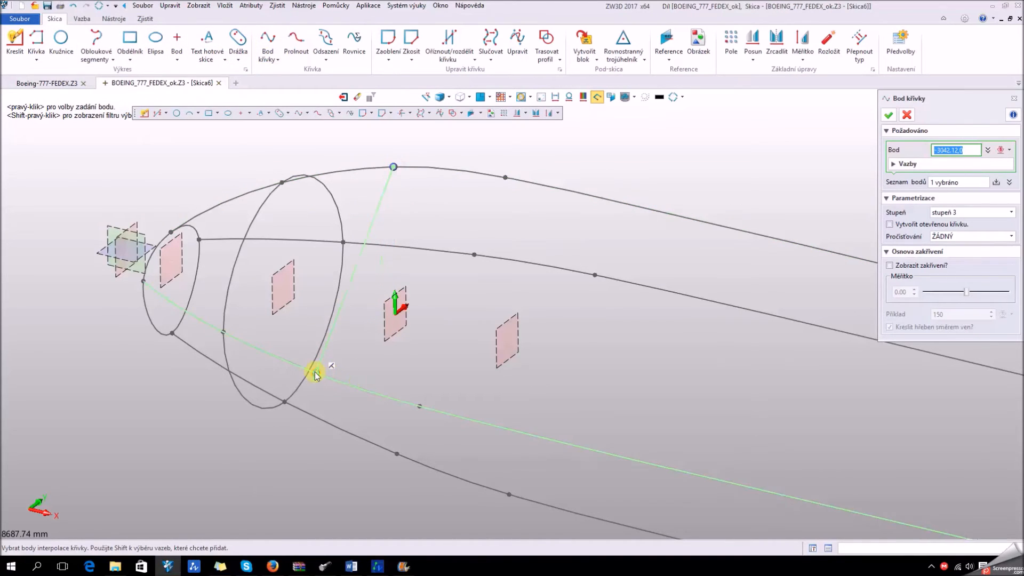
{"action": "left_click", "coordinate": [317, 373]}
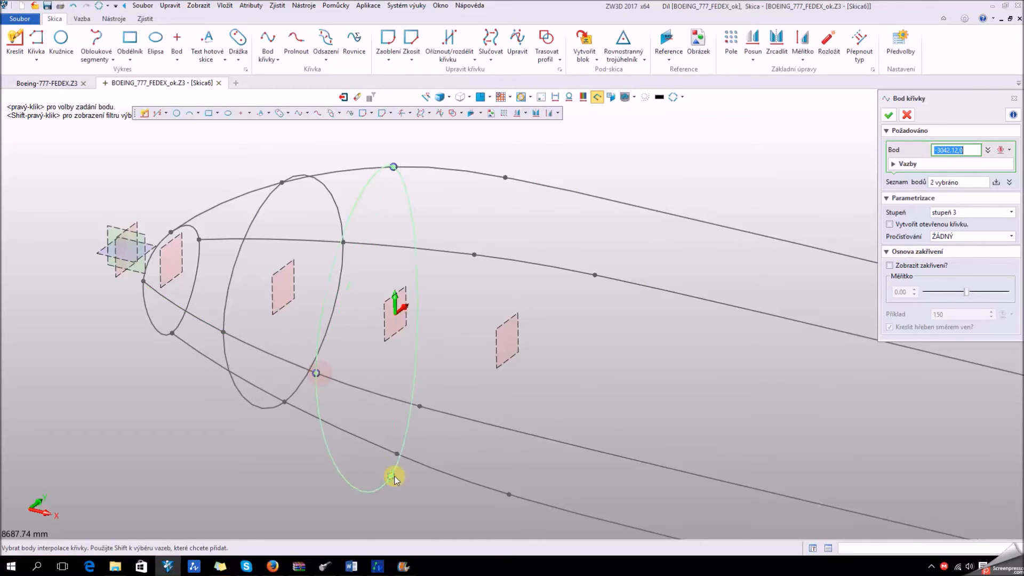
{"action": "left_click", "coordinate": [397, 453]}
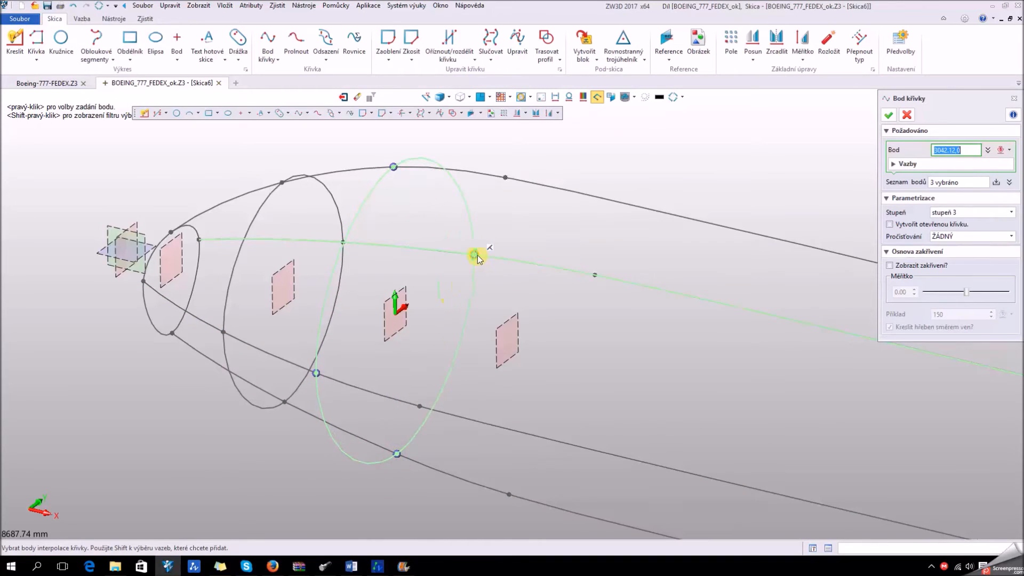
{"action": "left_click", "coordinate": [474, 255]}
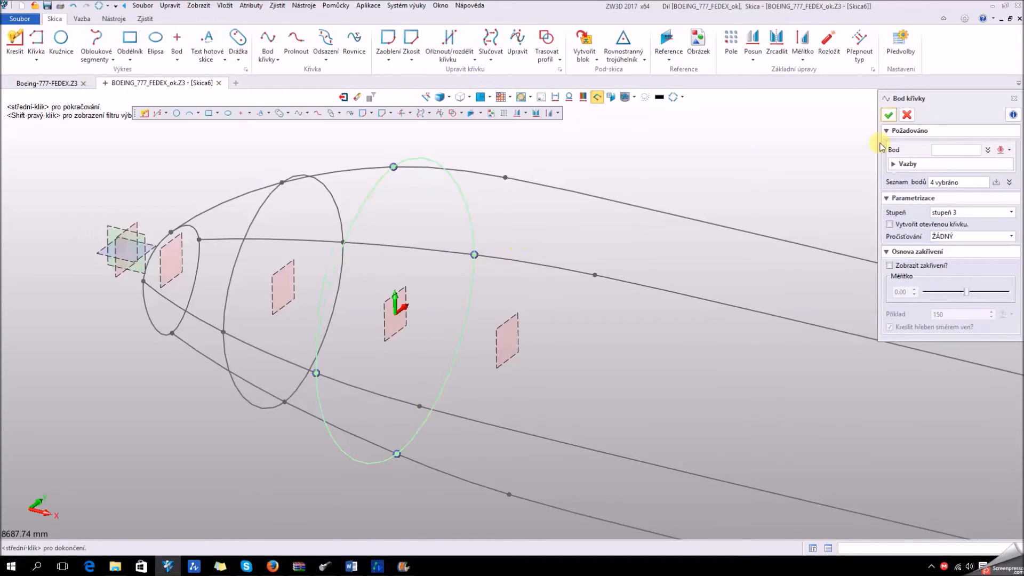
{"action": "left_click", "coordinate": [887, 115]}
- Exit the third section sketch and create a new sketch on the fourth section plane
{"action": "left_click", "coordinate": [994, 120]}
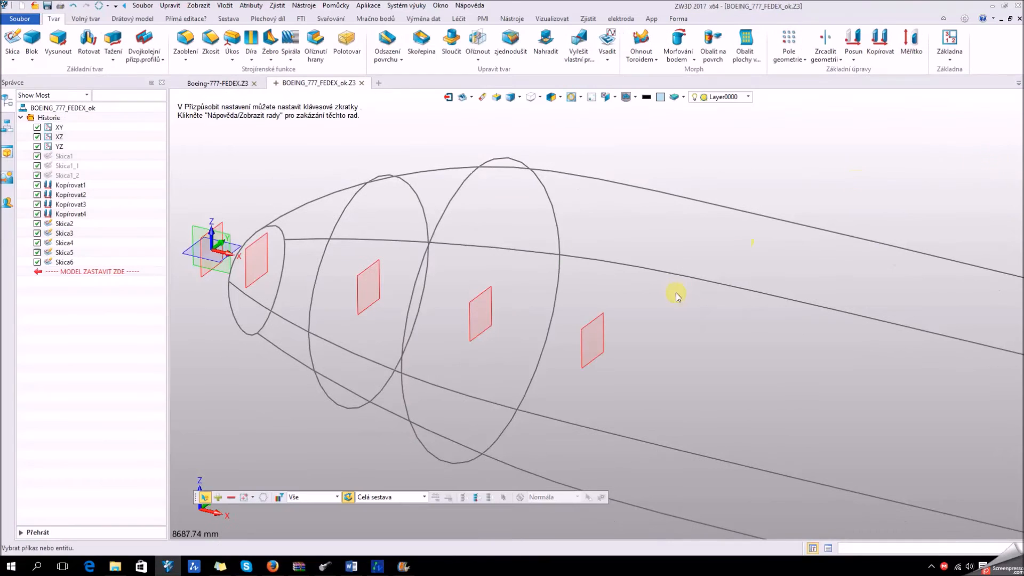
{"action": "scroll", "coordinate": [589, 347], "scroll_direction": "up", "scroll_amount": 3}
{"action": "scroll", "coordinate": [488, 347], "scroll_direction": "up", "scroll_amount": 3}
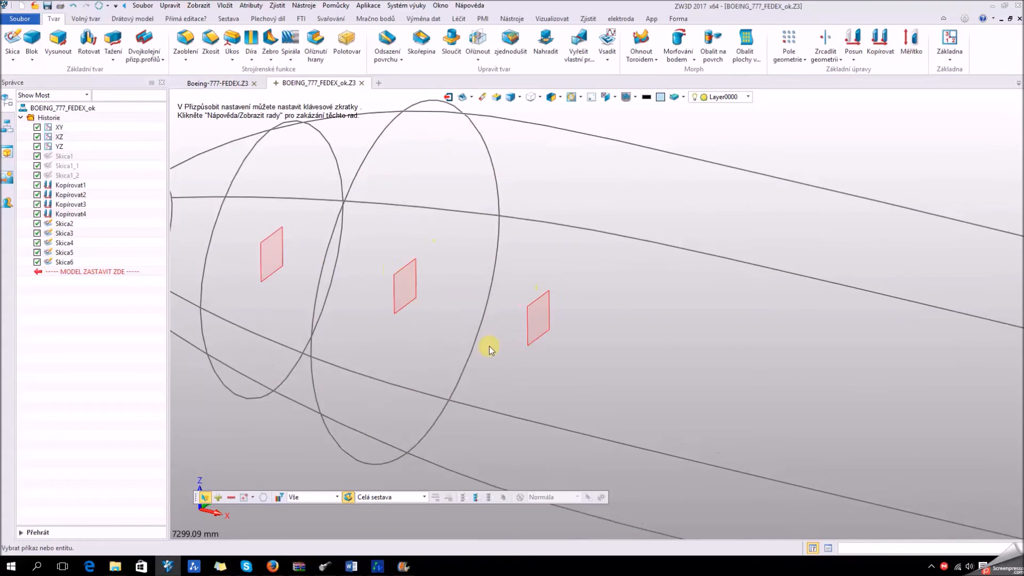
{"action": "right_click", "coordinate": [548, 327]}
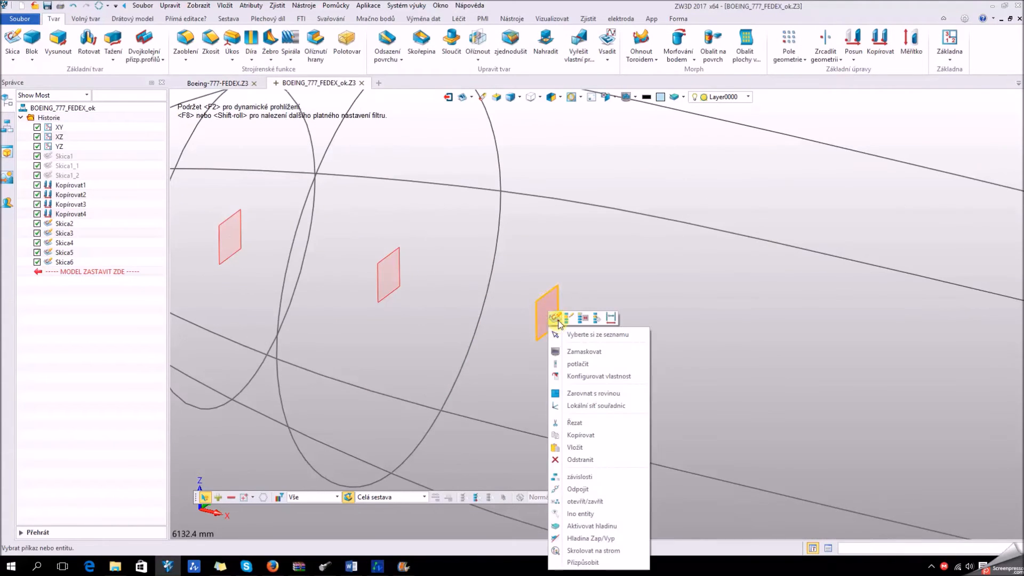
{"action": "left_click", "coordinate": [558, 323]}
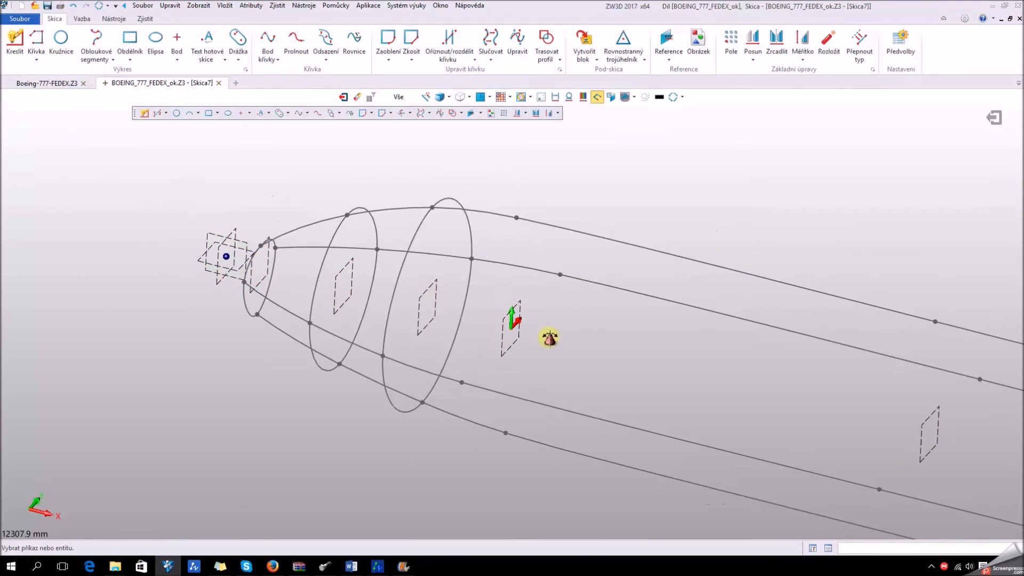
- Draw a closed degree 3 through-points curve through the four outline-curve points on the fourth section plane
{"action": "left_click", "coordinate": [267, 39]}
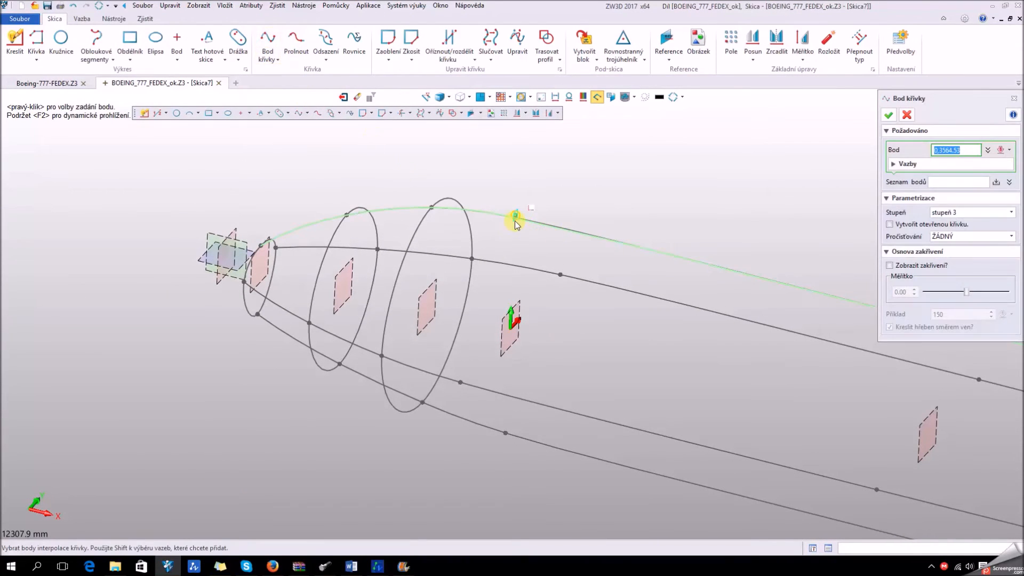
{"action": "scroll", "coordinate": [515, 220], "scroll_direction": "up", "scroll_amount": 5}
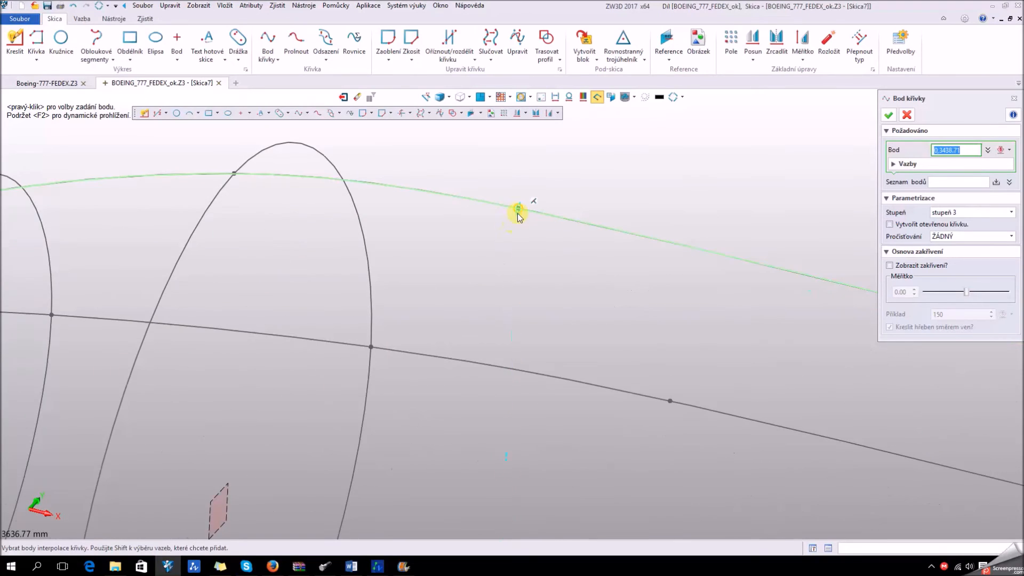
{"action": "left_click", "coordinate": [517, 213]}
{"action": "scroll", "coordinate": [520, 213], "scroll_direction": "down", "scroll_amount": 4}
{"action": "scroll", "coordinate": [472, 389], "scroll_direction": "up", "scroll_amount": 1}
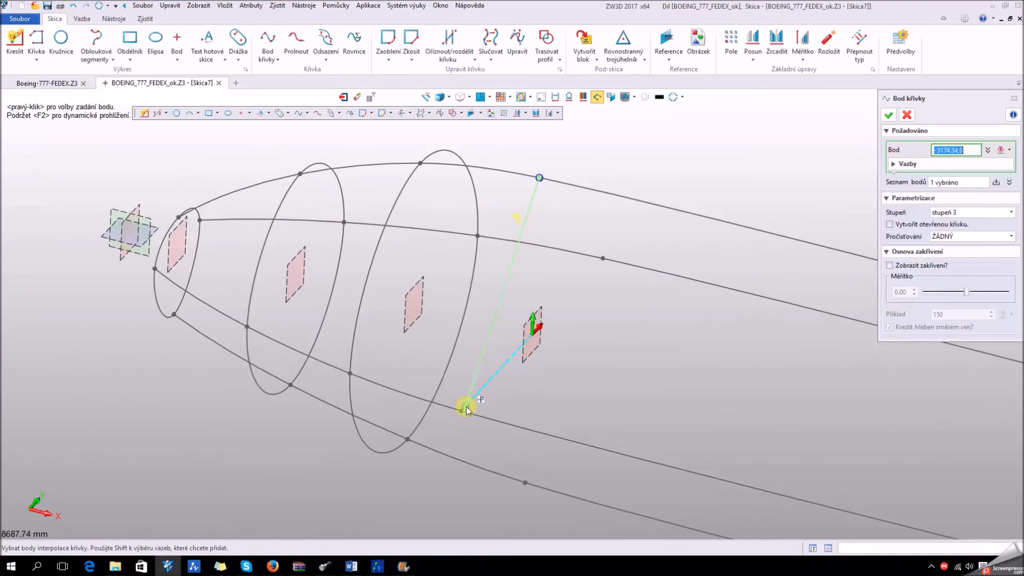
{"action": "left_click", "coordinate": [466, 412]}
{"action": "scroll", "coordinate": [487, 466], "scroll_direction": "up", "scroll_amount": 2}
{"action": "left_click", "coordinate": [527, 470]}
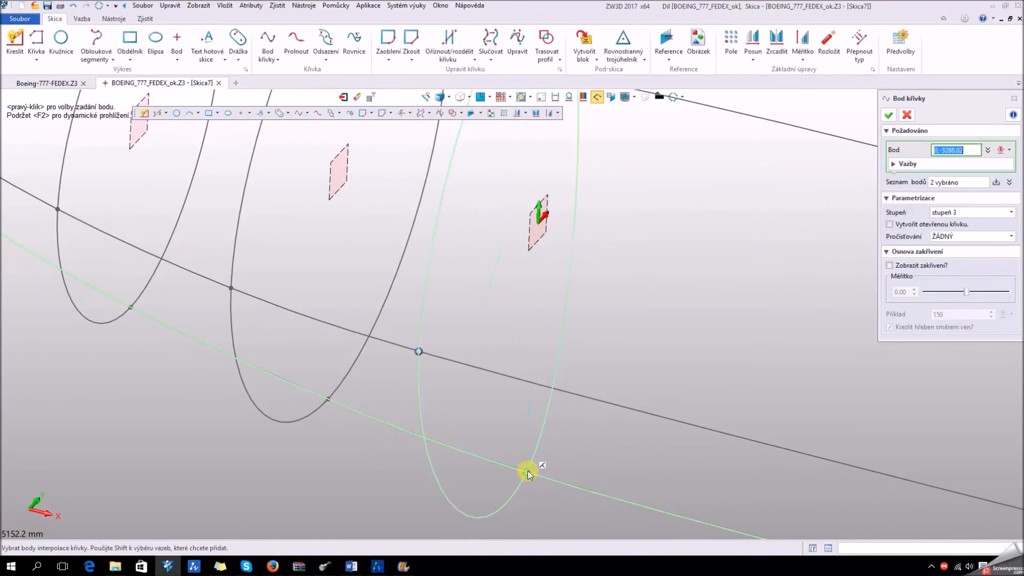
{"action": "scroll", "coordinate": [581, 419], "scroll_direction": "down", "scroll_amount": 1}
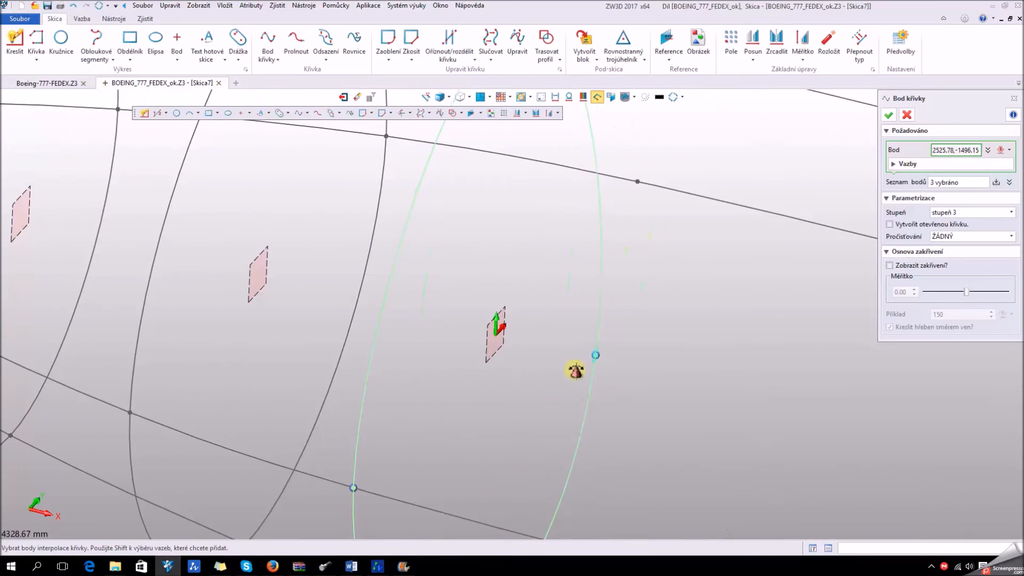
{"action": "left_click", "coordinate": [635, 181]}
{"action": "scroll", "coordinate": [620, 246], "scroll_direction": "down", "scroll_amount": 1}
{"action": "scroll", "coordinate": [621, 246], "scroll_direction": "down", "scroll_amount": 2}
{"action": "left_click", "coordinate": [889, 115]}
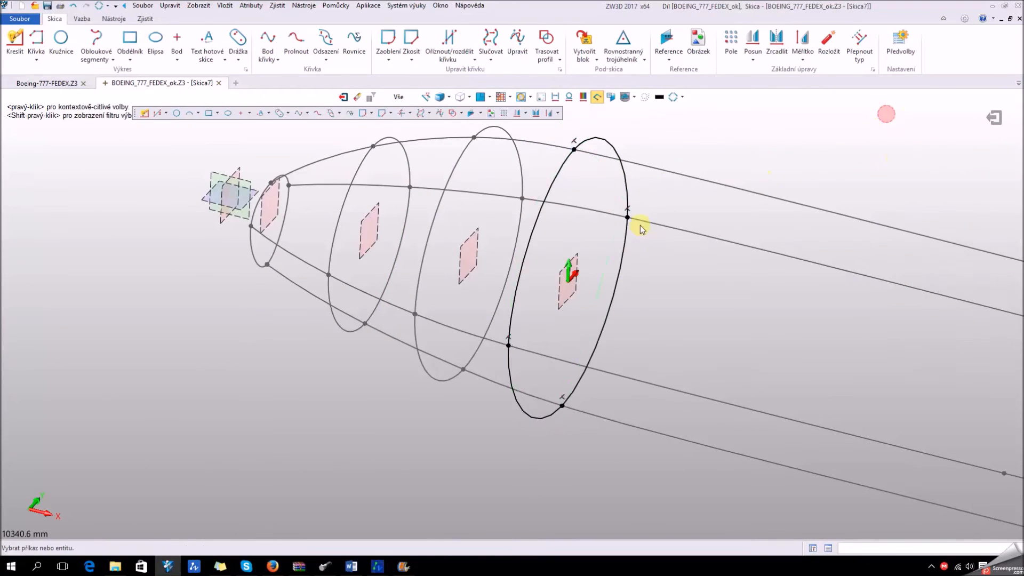
- Exit the fourth section sketch and create a new sketch on the fifth section plane, farther back along the fuselage
{"action": "scroll", "coordinate": [611, 247], "scroll_direction": "down", "scroll_amount": 2}
{"action": "middle_click_drag", "start_coordinate": [685, 277], "coordinate": [491, 282]}
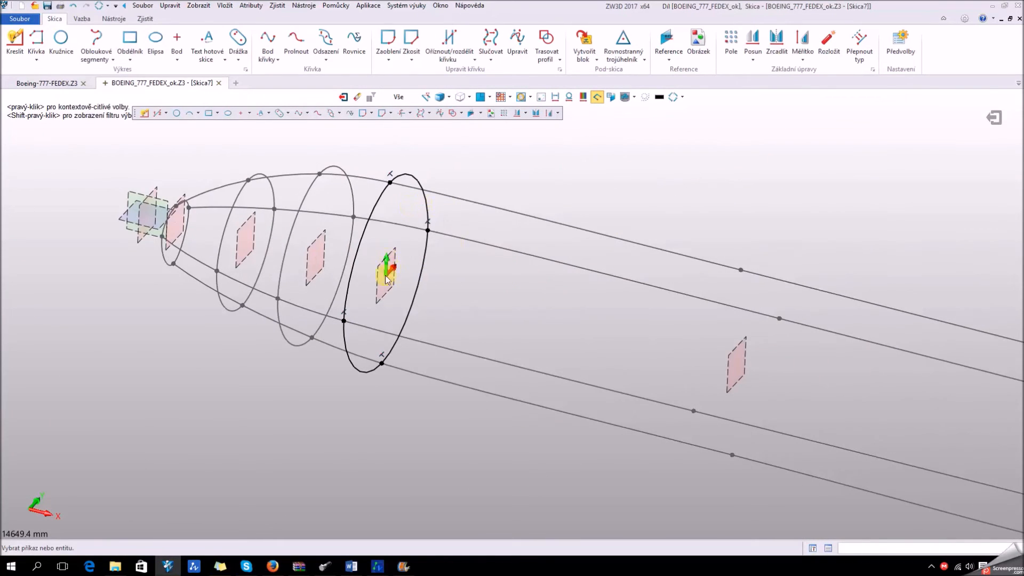
{"action": "mouse_move", "coordinate": [564, 328]}
{"action": "middle_mouse_down"}
{"action": "mouse_move", "coordinate": [521, 313]}
{"action": "mouse_move", "coordinate": [560, 321]}
{"action": "middle_mouse_up"}
{"action": "left_click", "coordinate": [989, 128]}
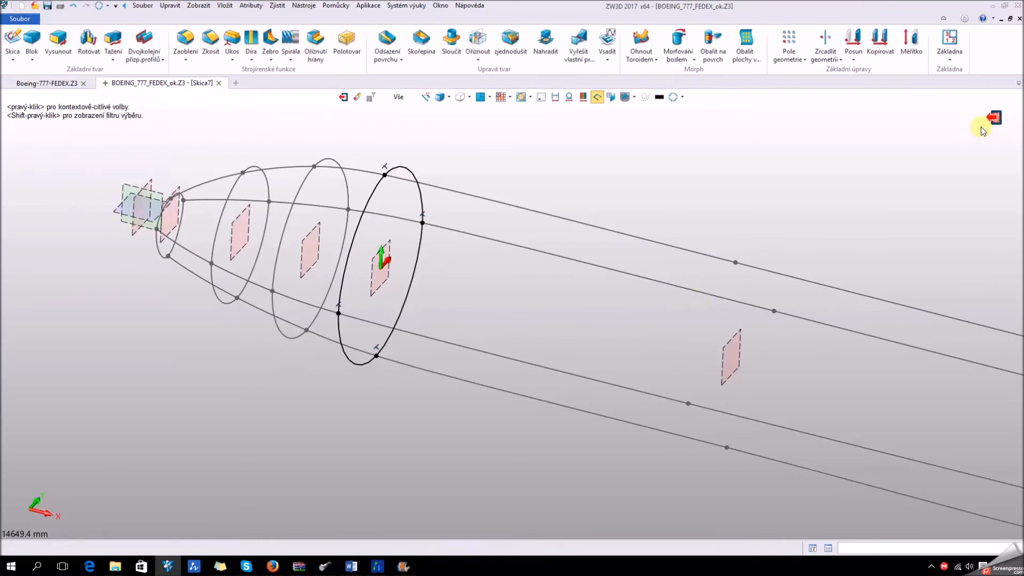
{"action": "right_click", "coordinate": [646, 304]}
{"action": "left_click", "coordinate": [652, 296]}
- Draw a closed degree 3 through-points curve through the four outline-curve points on the fifth section plane
{"action": "scroll", "coordinate": [599, 344], "scroll_direction": "up", "scroll_amount": 3}
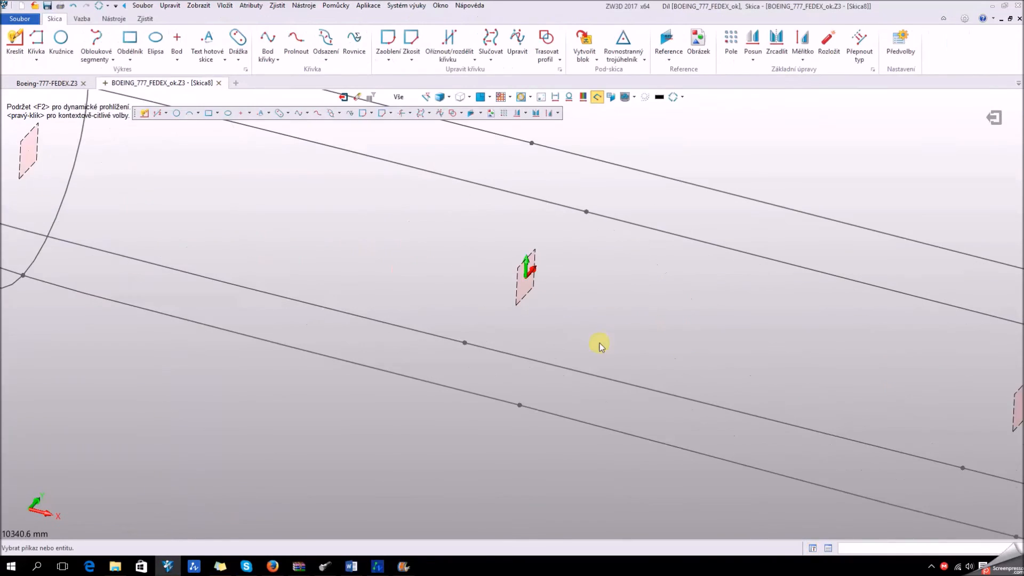
{"action": "left_click", "coordinate": [273, 38]}
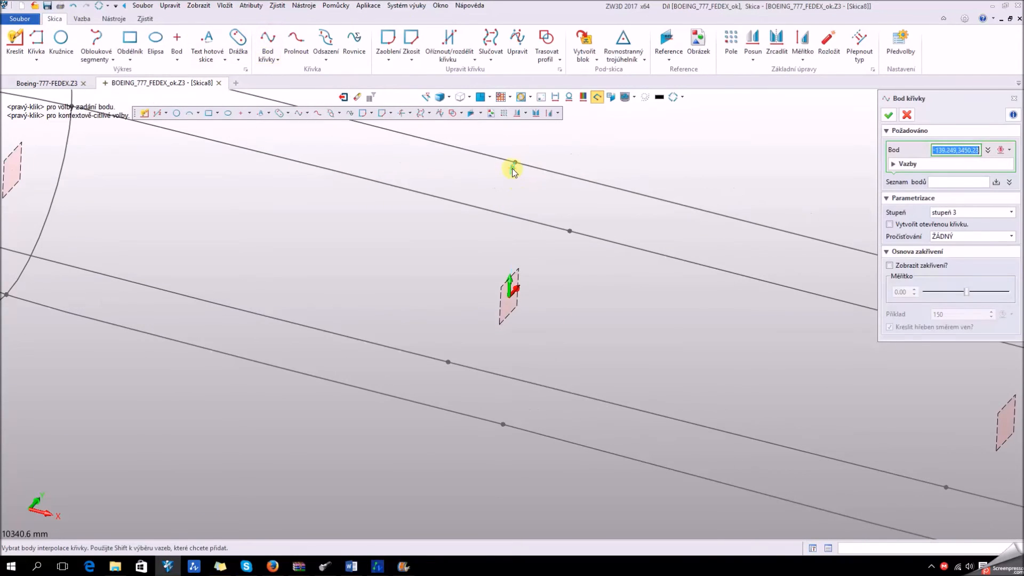
{"action": "scroll", "coordinate": [515, 160], "scroll_direction": "up", "scroll_amount": 7}
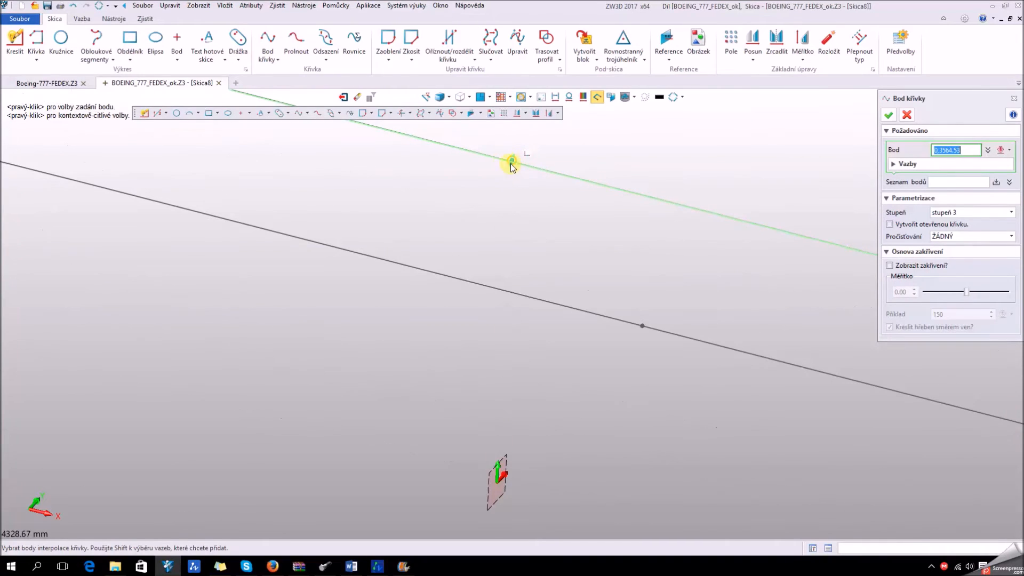
{"action": "left_click", "coordinate": [512, 187]}
{"action": "scroll", "coordinate": [533, 162], "scroll_direction": "down", "scroll_amount": 5}
{"action": "scroll", "coordinate": [519, 181], "scroll_direction": "down", "scroll_amount": 3}
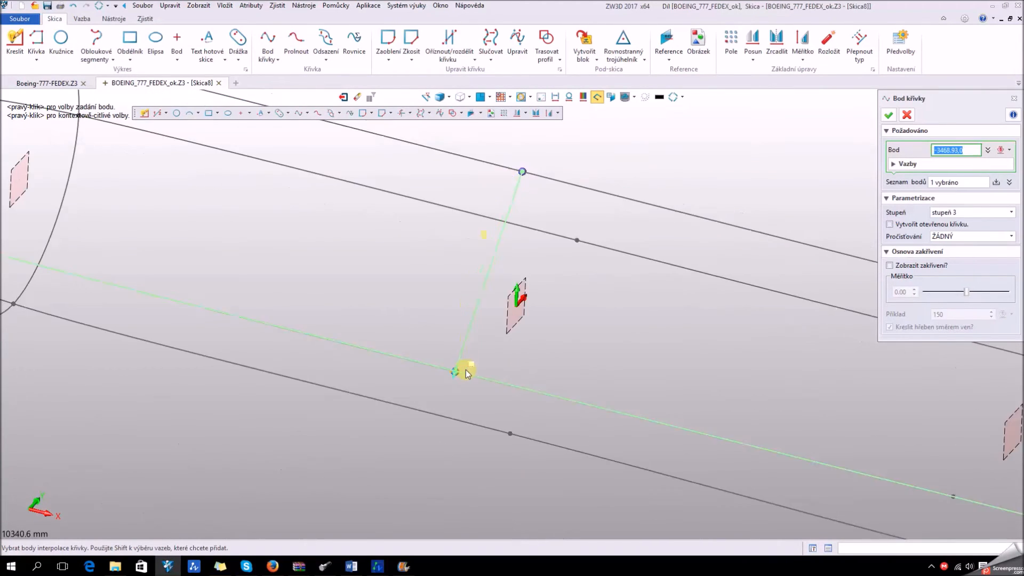
{"action": "scroll", "coordinate": [453, 376], "scroll_direction": "up", "scroll_amount": 3}
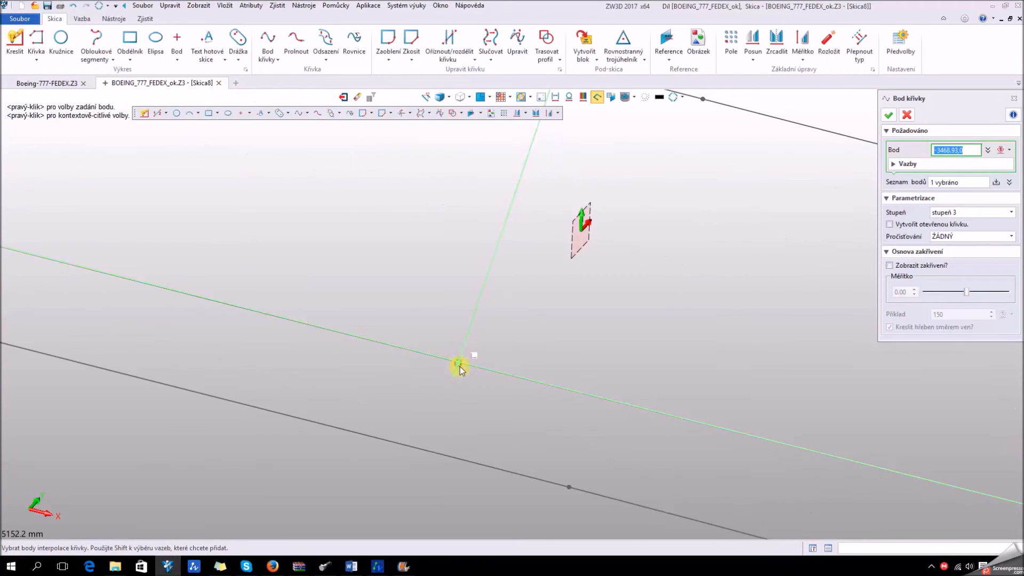
{"action": "scroll", "coordinate": [458, 362], "scroll_direction": "up", "scroll_amount": 3}
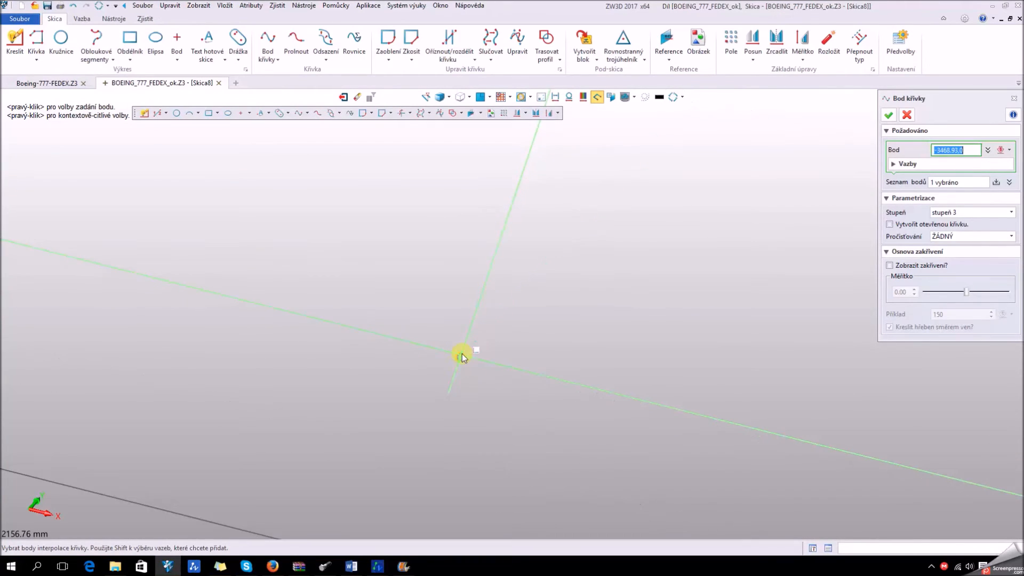
{"action": "scroll", "coordinate": [464, 357], "scroll_direction": "up", "scroll_amount": 3}
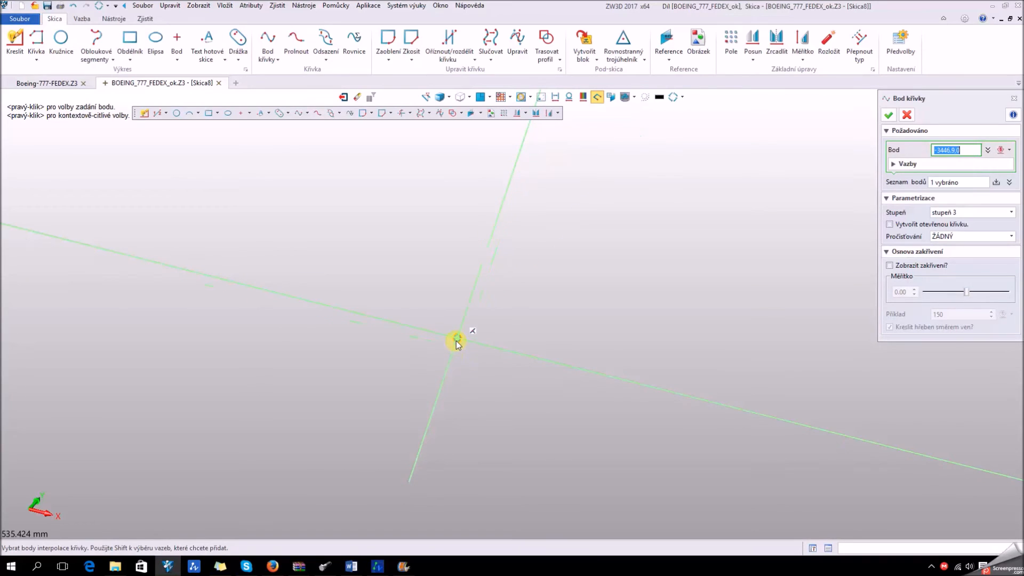
{"action": "left_click", "coordinate": [457, 341]}
{"action": "scroll", "coordinate": [478, 310], "scroll_direction": "down", "scroll_amount": 6}
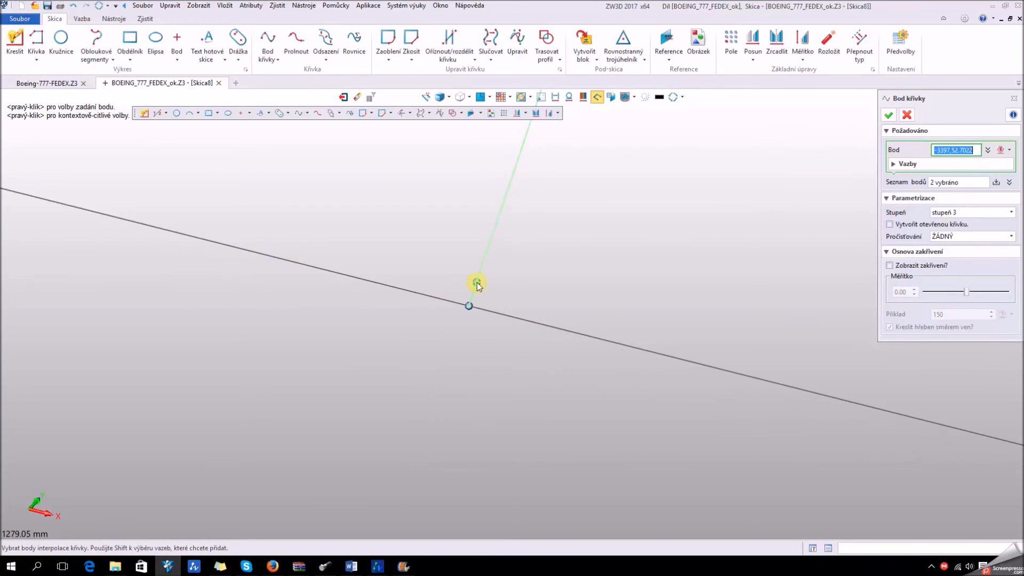
{"action": "left_click", "coordinate": [587, 440]}
{"action": "middle_click_drag", "start_coordinate": [699, 271], "coordinate": [517, 432]}
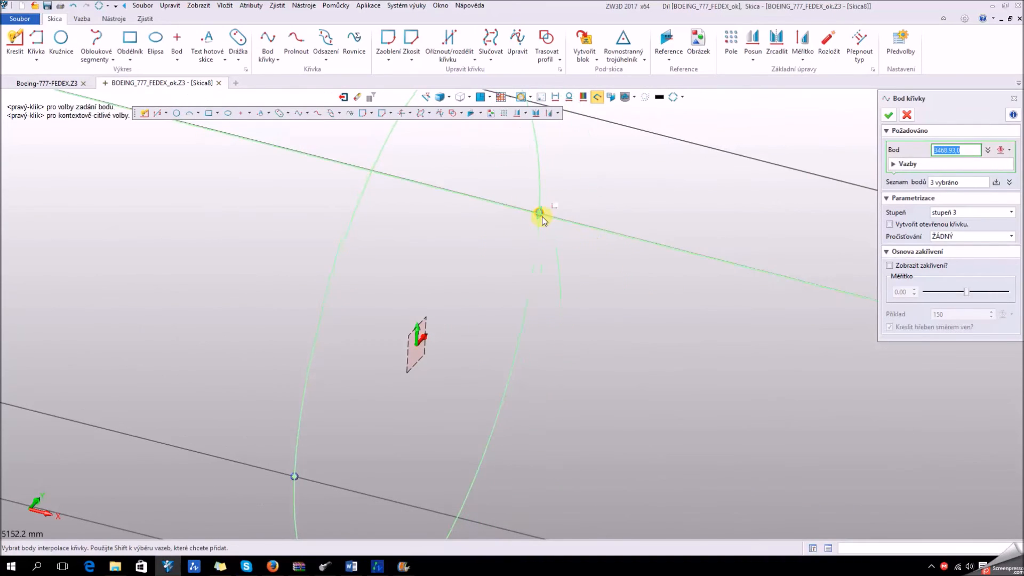
{"action": "scroll", "coordinate": [540, 213], "scroll_direction": "up", "scroll_amount": 7}
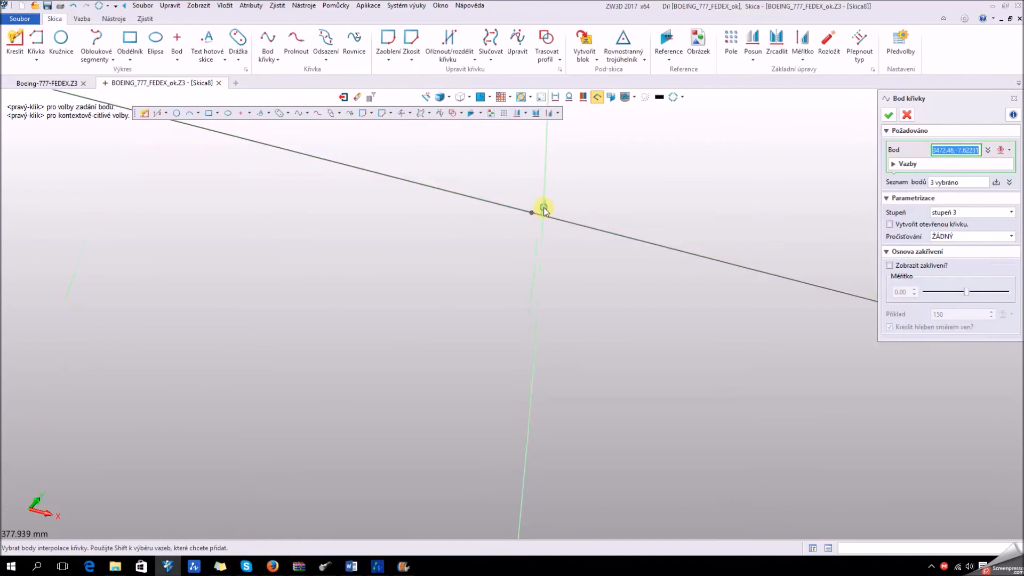
{"action": "left_click", "coordinate": [532, 213]}
{"action": "scroll", "coordinate": [529, 216], "scroll_direction": "down", "scroll_amount": 8}
{"action": "scroll", "coordinate": [528, 217], "scroll_direction": "down", "scroll_amount": 2}
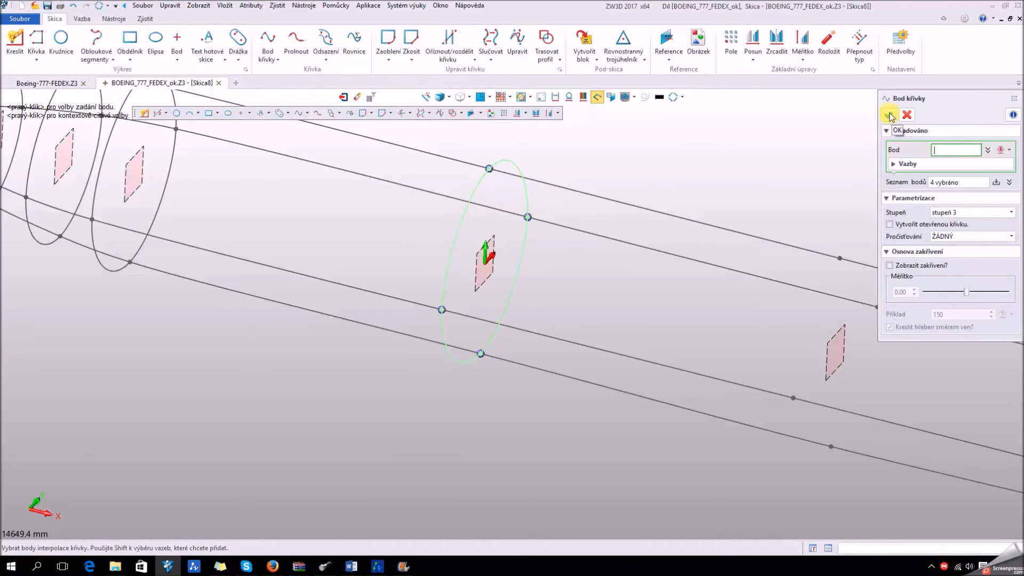
{"action": "left_click", "coordinate": [889, 115]}
{"action": "scroll", "coordinate": [565, 235], "scroll_direction": "down", "scroll_amount": 4}
{"action": "scroll", "coordinate": [571, 286], "scroll_direction": "up", "scroll_amount": 2}
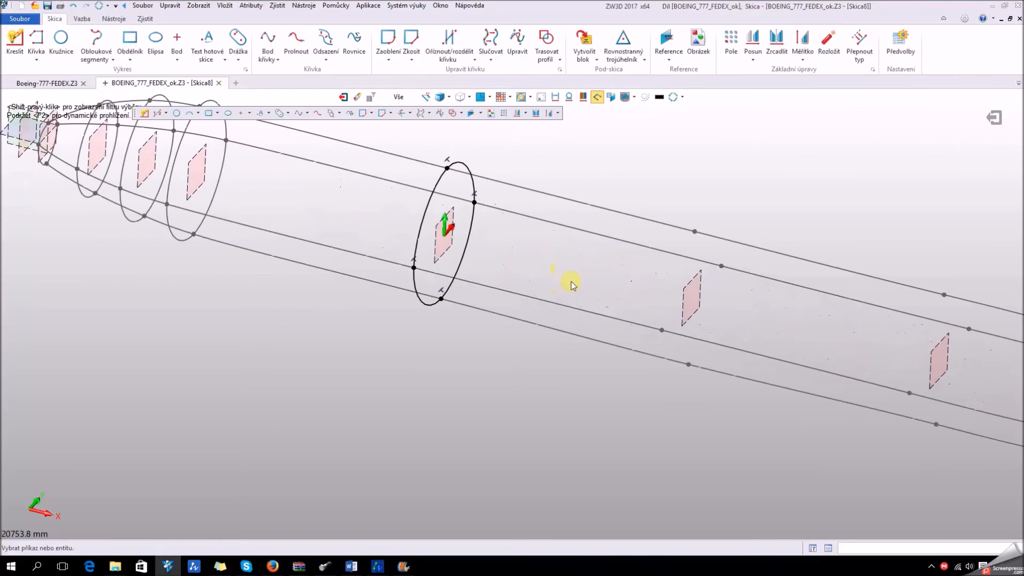
- Exit the fifth section sketch and create a new sketch on the sixth section plane, midway along the fuselage
{"action": "left_click", "coordinate": [979, 119]}
{"action": "scroll", "coordinate": [746, 281], "scroll_direction": "down", "scroll_amount": 2}
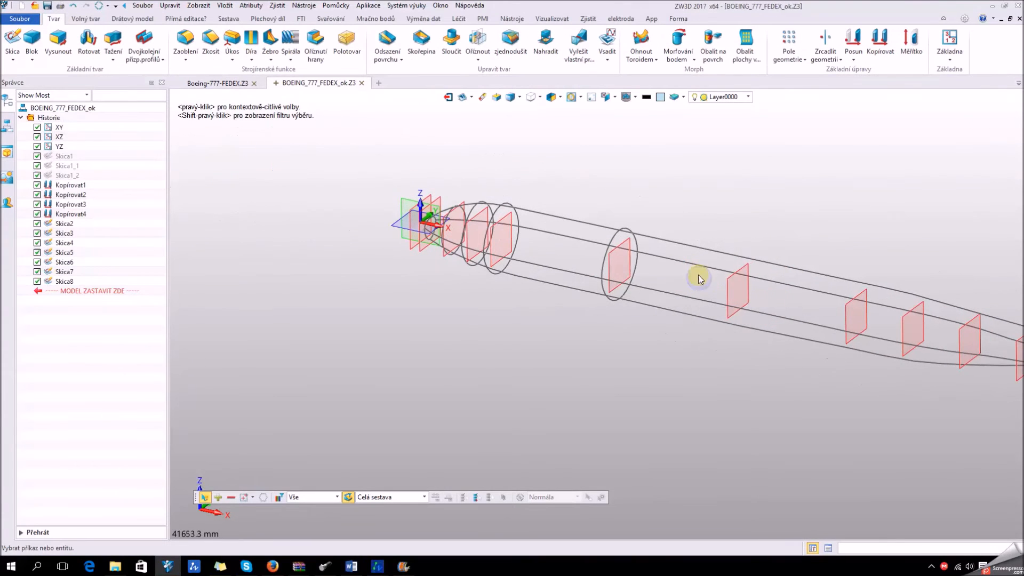
{"action": "right_click", "coordinate": [727, 280]}
{"action": "left_click", "coordinate": [733, 279]}
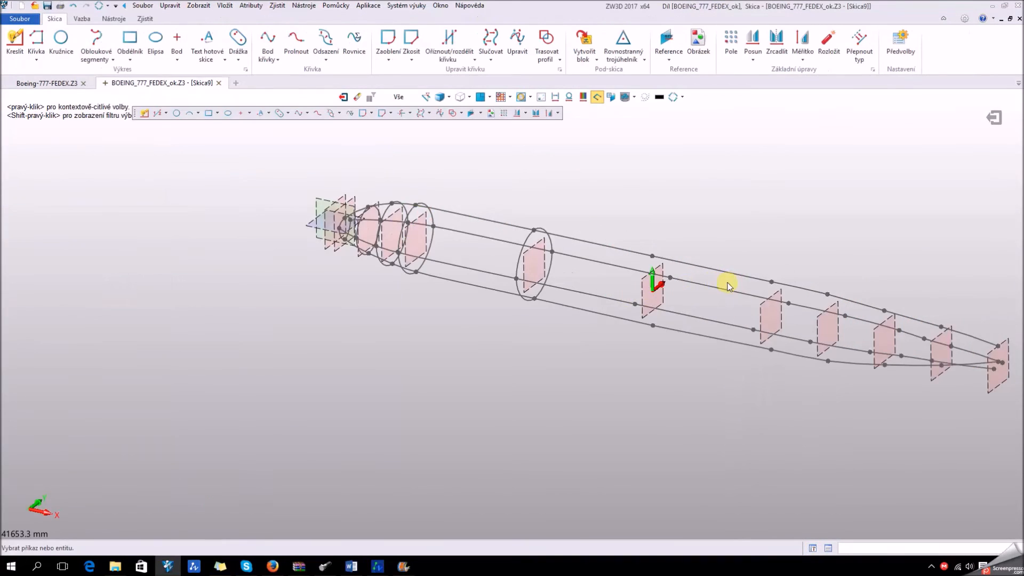
- Draw a closed degree 3 through-points curve through the four outline-curve points on the sixth section plane
{"action": "scroll", "coordinate": [667, 297], "scroll_direction": "up", "scroll_amount": 6}
{"action": "left_click", "coordinate": [266, 56]}
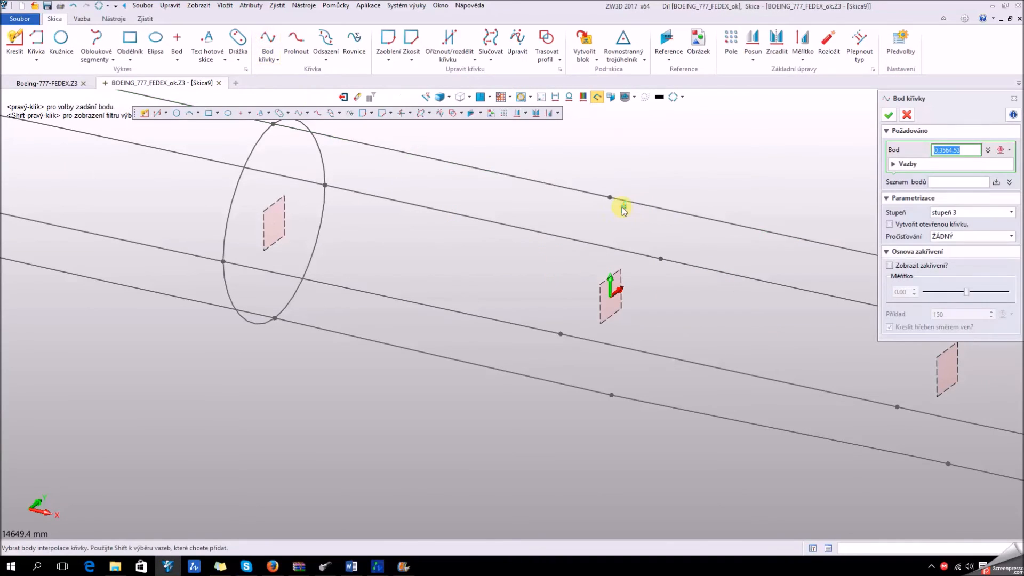
{"action": "scroll", "coordinate": [611, 201], "scroll_direction": "up", "scroll_amount": 4}
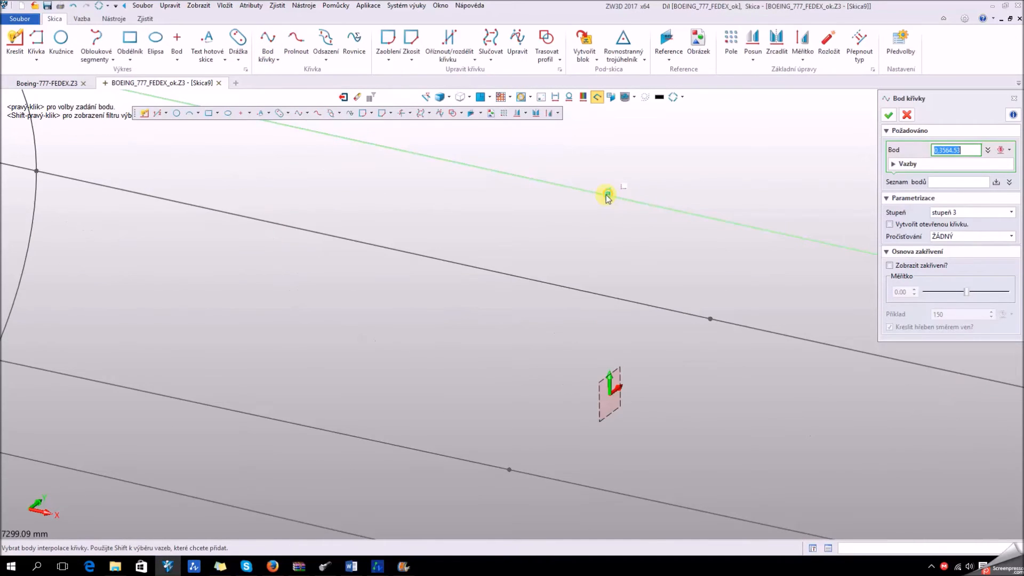
{"action": "scroll", "coordinate": [608, 198], "scroll_direction": "up", "scroll_amount": 4}
{"action": "left_click", "coordinate": [612, 199]}
{"action": "scroll", "coordinate": [613, 197], "scroll_direction": "down", "scroll_amount": 4}
{"action": "scroll", "coordinate": [523, 434], "scroll_direction": "down", "scroll_amount": 2}
{"action": "scroll", "coordinate": [522, 437], "scroll_direction": "up", "scroll_amount": 8}
{"action": "left_click", "coordinate": [535, 397]}
{"action": "scroll", "coordinate": [535, 395], "scroll_direction": "down", "scroll_amount": 8}
{"action": "scroll", "coordinate": [584, 421], "scroll_direction": "up", "scroll_amount": 4}
{"action": "scroll", "coordinate": [593, 409], "scroll_direction": "up", "scroll_amount": 8}
{"action": "scroll", "coordinate": [592, 407], "scroll_direction": "up", "scroll_amount": 12}
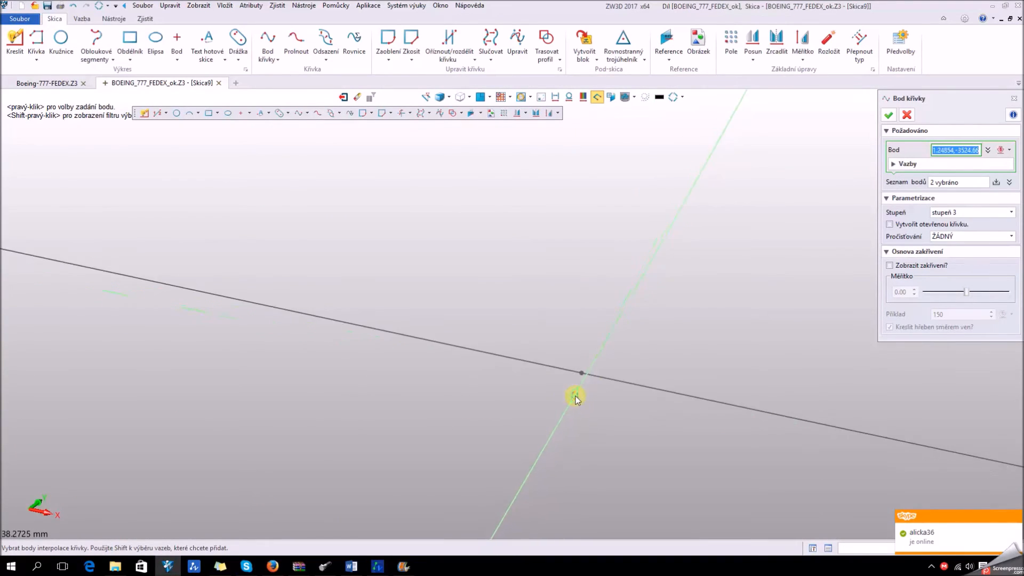
{"action": "left_click", "coordinate": [580, 373]}
{"action": "scroll", "coordinate": [565, 392], "scroll_direction": "down", "scroll_amount": 16}
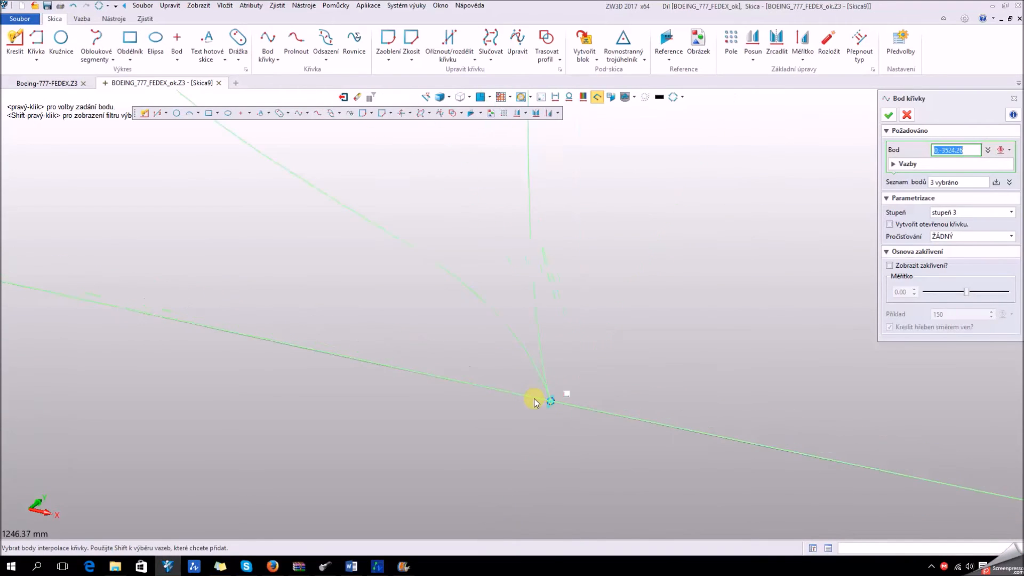
{"action": "scroll", "coordinate": [549, 346], "scroll_direction": "down", "scroll_amount": 10}
{"action": "scroll", "coordinate": [572, 332], "scroll_direction": "up", "scroll_amount": 6}
{"action": "scroll", "coordinate": [606, 229], "scroll_direction": "up", "scroll_amount": 2}
{"action": "left_click", "coordinate": [611, 230]}
{"action": "scroll", "coordinate": [639, 252], "scroll_direction": "down", "scroll_amount": 8}
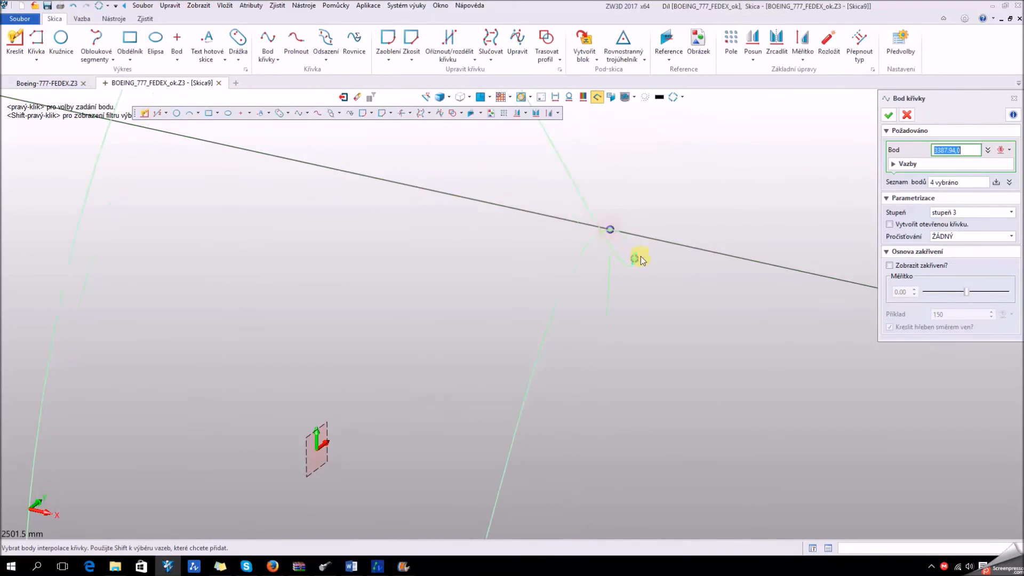
{"action": "left_click", "coordinate": [888, 115]}
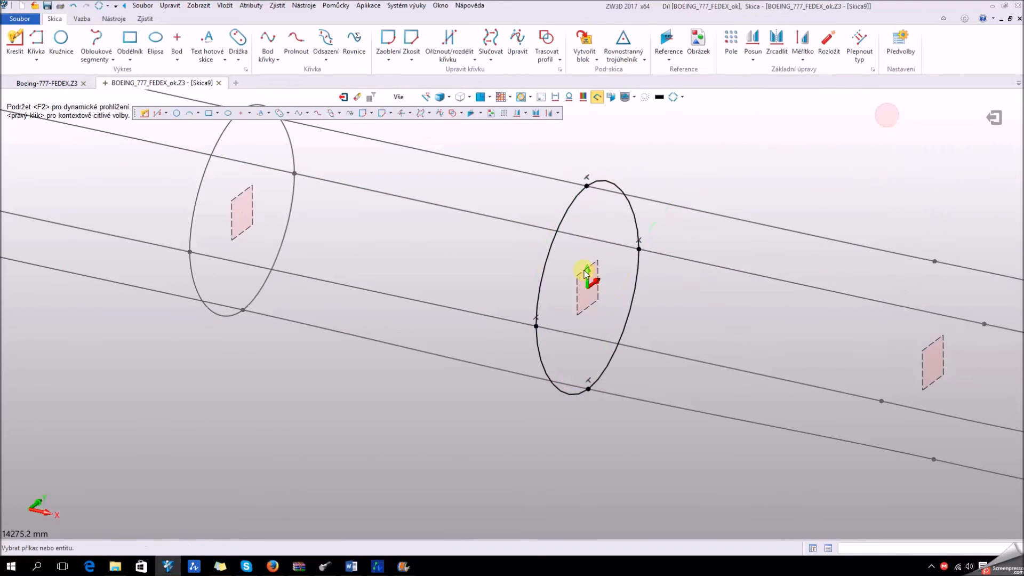
- Exit the sixth section sketch and create a new sketch on the seventh section plane, where the fuselage starts tapering towards the tail
{"action": "scroll", "coordinate": [691, 299], "scroll_direction": "down", "scroll_amount": 3}
{"action": "middle_click_drag", "start_coordinate": [681, 283], "coordinate": [656, 274]}
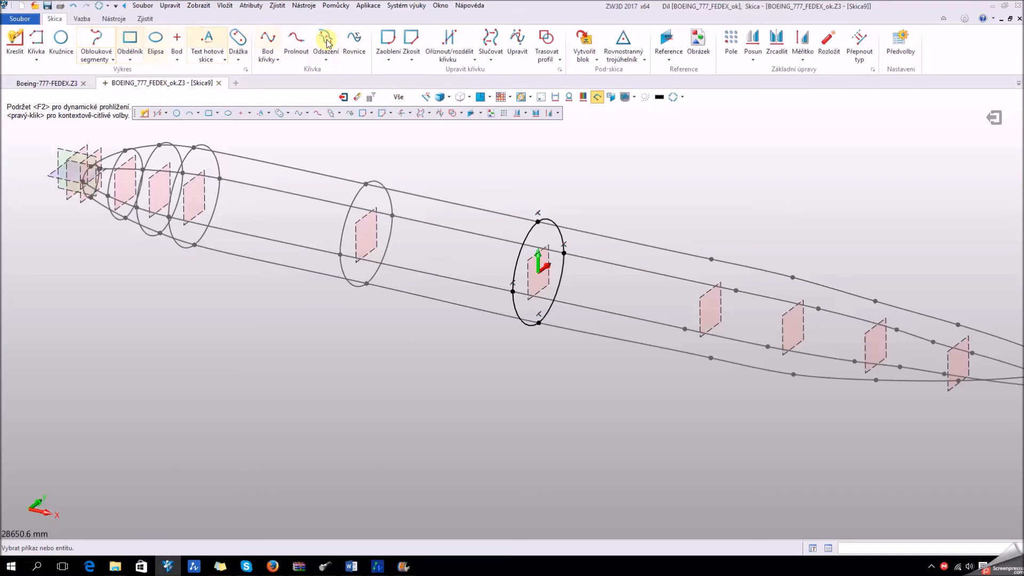
{"action": "left_click", "coordinate": [270, 48]}
{"action": "key", "text": "Escape"}
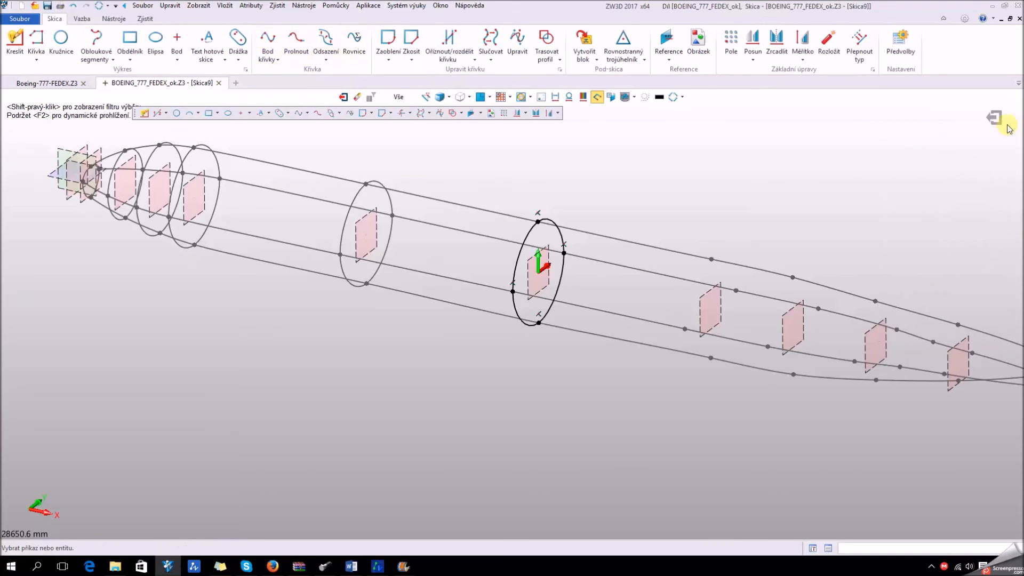
{"action": "left_click", "coordinate": [993, 117]}
{"action": "scroll", "coordinate": [754, 307], "scroll_direction": "down", "scroll_amount": 3}
{"action": "right_click", "coordinate": [759, 311]}
{"action": "left_click", "coordinate": [769, 297]}
- Draw a closed degree 3 through-points curve at the four outline-curve points on the seventh section plane and check its upper point
{"action": "scroll", "coordinate": [640, 205], "scroll_direction": "up", "scroll_amount": 3}
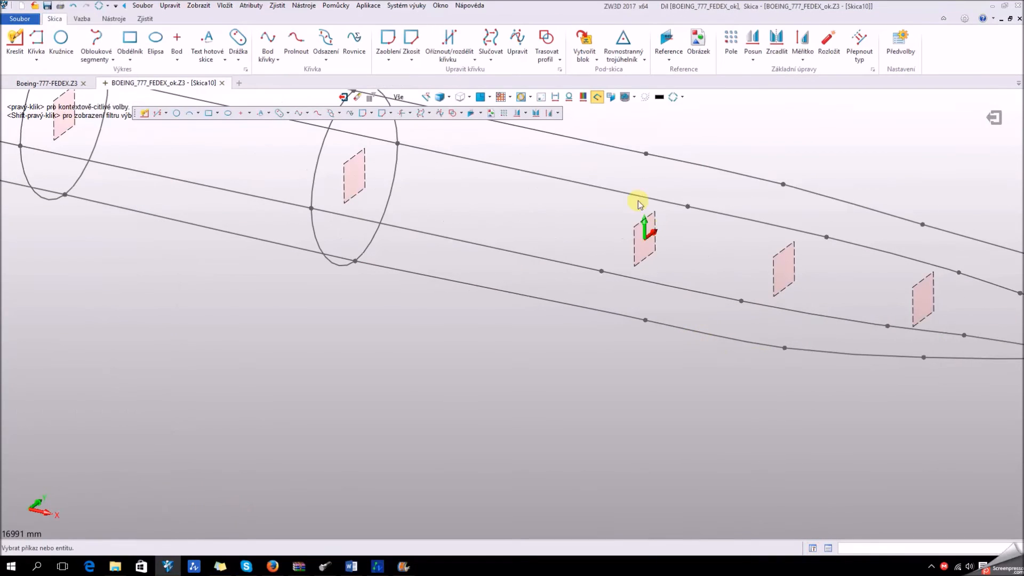
{"action": "left_click", "coordinate": [268, 29]}
{"action": "scroll", "coordinate": [652, 156], "scroll_direction": "up", "scroll_amount": 2}
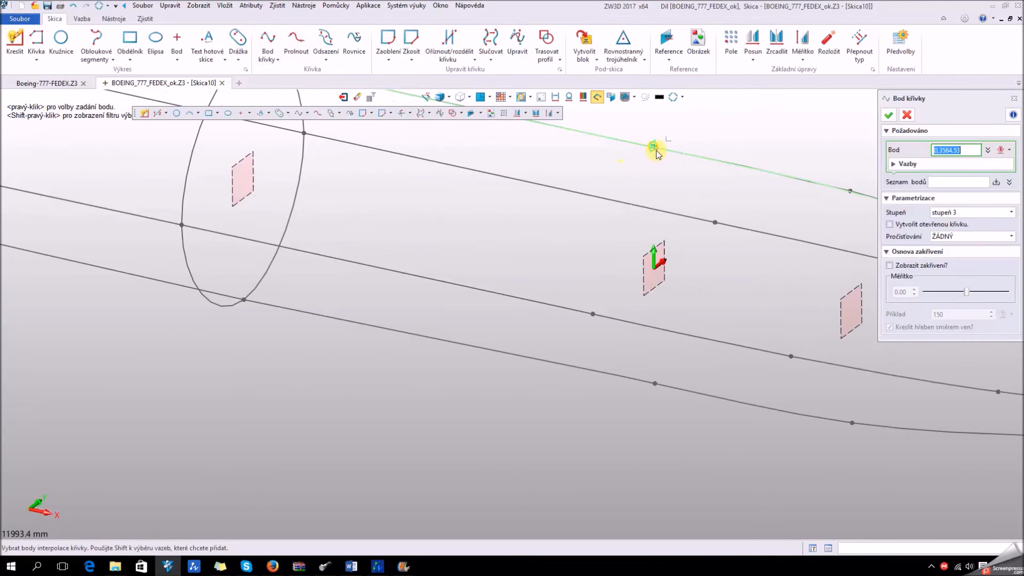
{"action": "scroll", "coordinate": [658, 153], "scroll_direction": "up", "scroll_amount": 6}
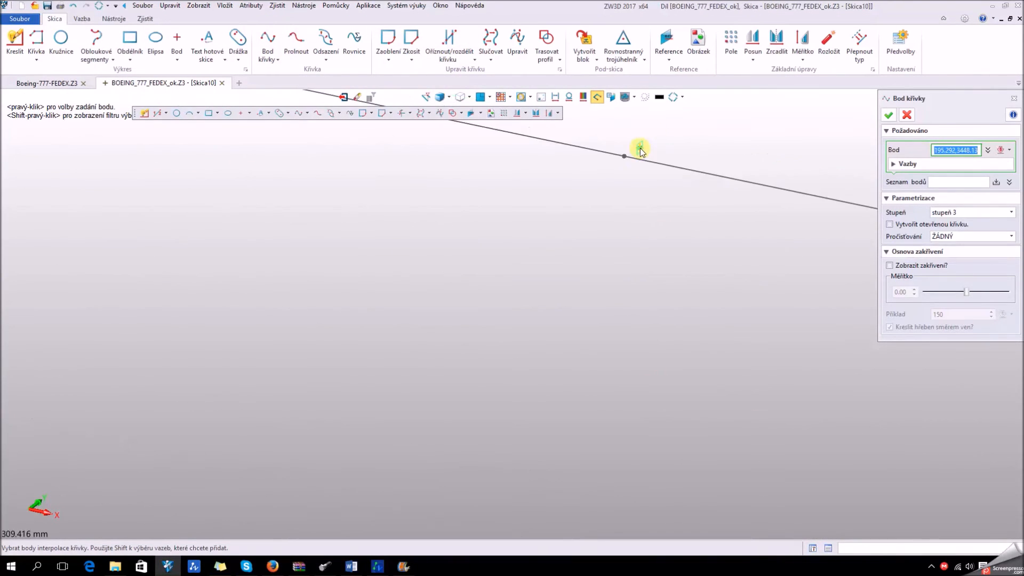
{"action": "scroll", "coordinate": [618, 171], "scroll_direction": "down", "scroll_amount": 4}
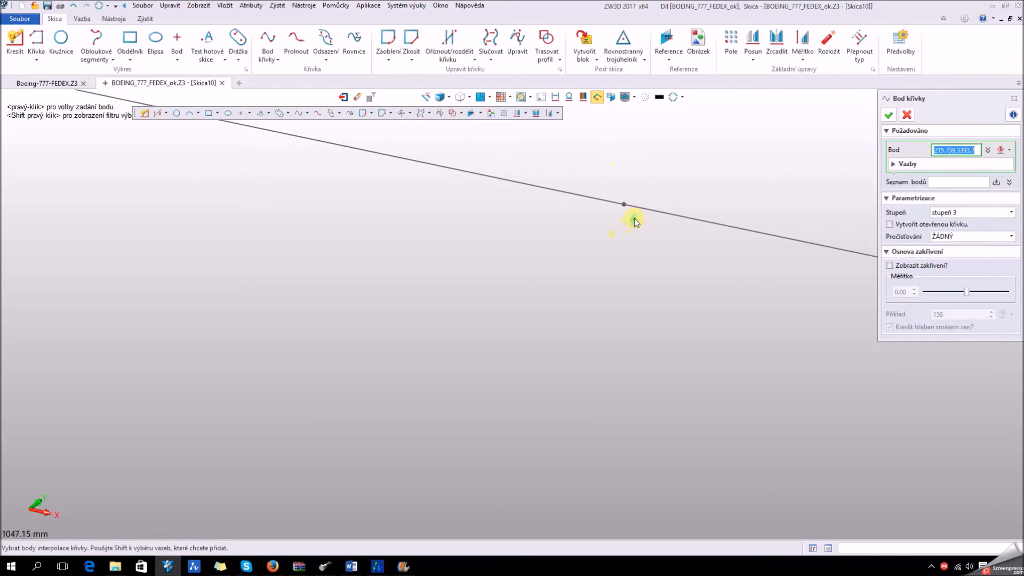
{"action": "scroll", "coordinate": [630, 210], "scroll_direction": "down", "scroll_amount": 8}
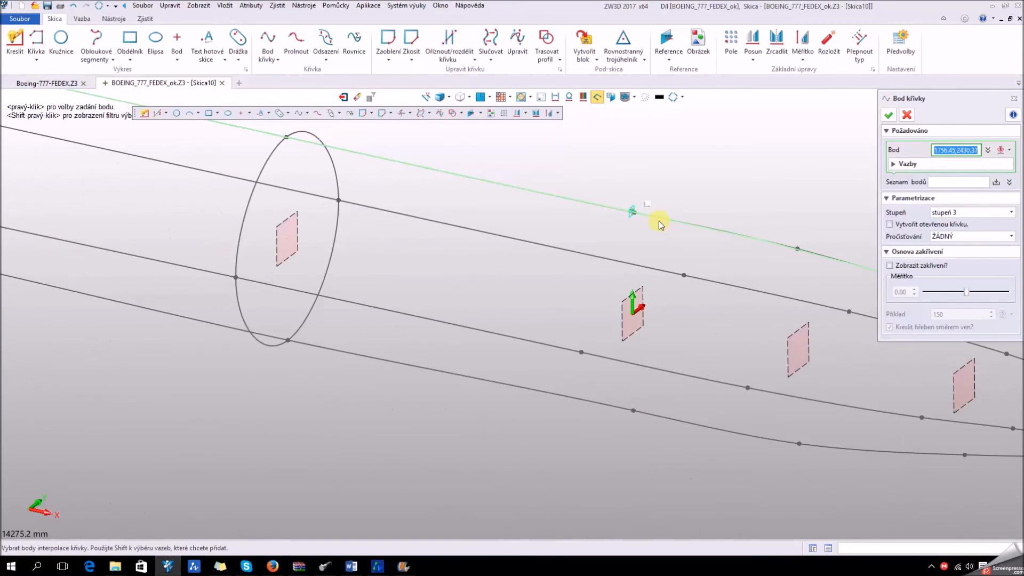
{"action": "scroll", "coordinate": [648, 214], "scroll_direction": "up", "scroll_amount": 3}
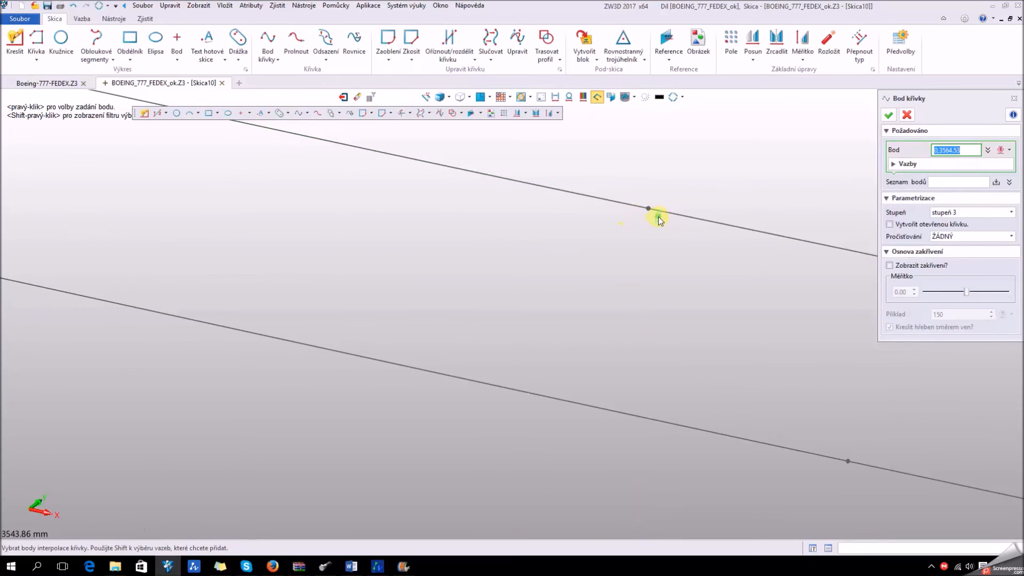
{"action": "scroll", "coordinate": [647, 210], "scroll_direction": "down", "scroll_amount": 3}
{"action": "mouse_move", "coordinate": [630, 233]}
{"action": "right_mouse_down"}
{"action": "mouse_move", "coordinate": [654, 229]}
{"action": "mouse_move", "coordinate": [530, 217]}
{"action": "right_mouse_up"}
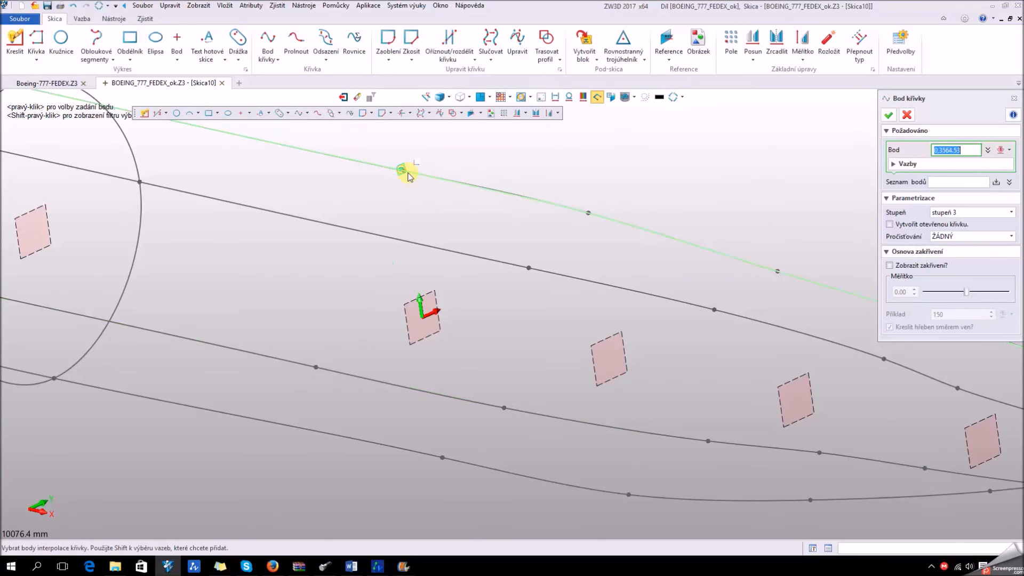
{"action": "scroll", "coordinate": [407, 176], "scroll_direction": "up", "scroll_amount": 8}
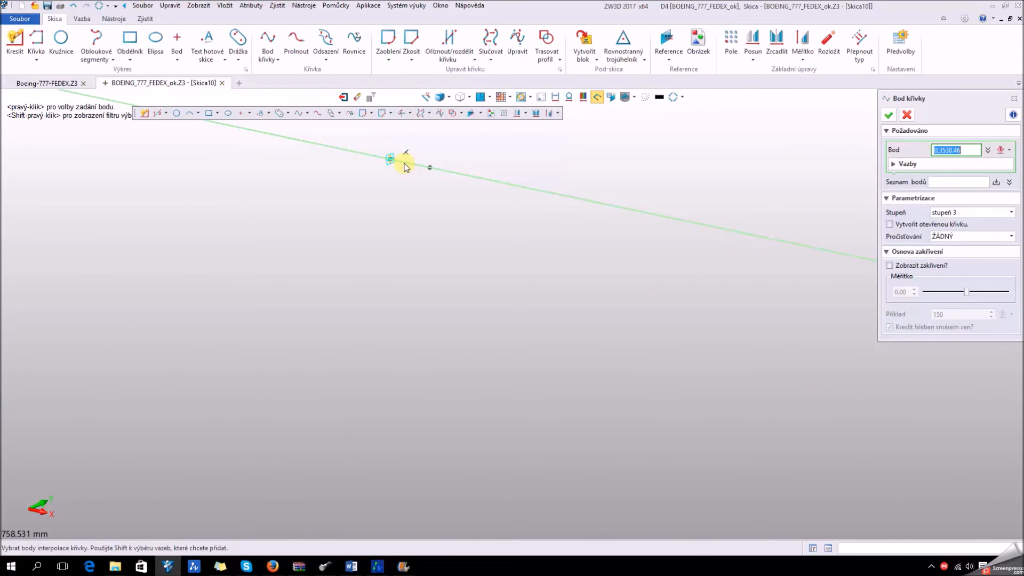
{"action": "scroll", "coordinate": [476, 177], "scroll_direction": "down", "scroll_amount": 9}
{"action": "left_click", "coordinate": [471, 182]}
{"action": "left_click", "coordinate": [394, 371]}
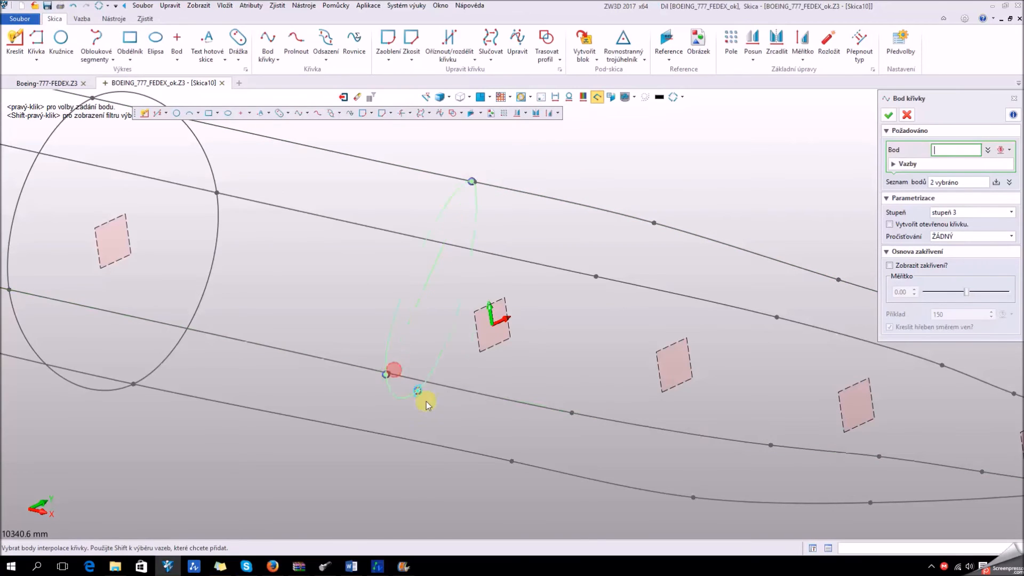
{"action": "left_click", "coordinate": [515, 454]}
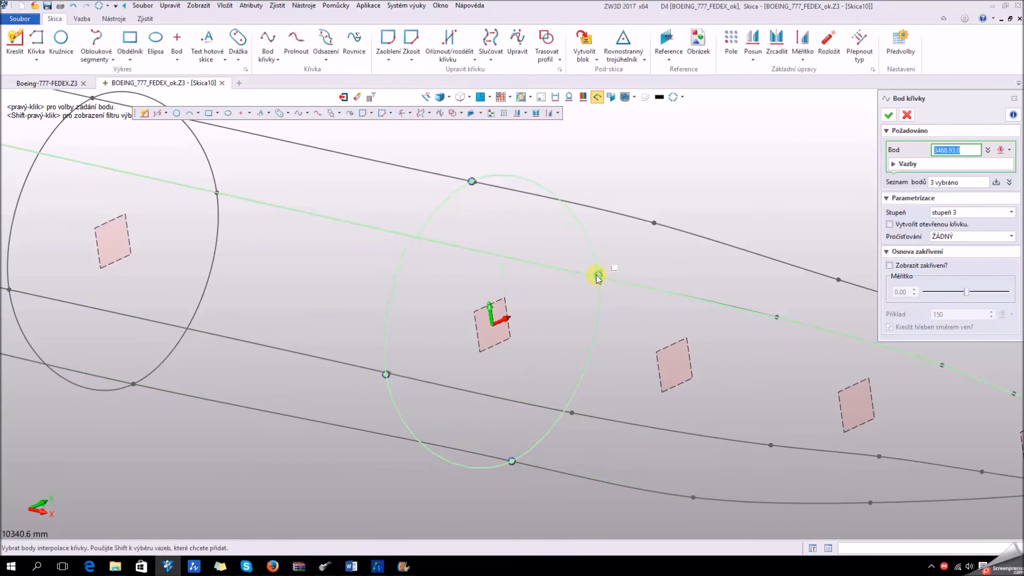
{"action": "scroll", "coordinate": [598, 283], "scroll_direction": "up", "scroll_amount": 4}
{"action": "scroll", "coordinate": [598, 284], "scroll_direction": "up", "scroll_amount": 6}
{"action": "left_click", "coordinate": [581, 256]}
{"action": "scroll", "coordinate": [555, 288], "scroll_direction": "down", "scroll_amount": 8}
{"action": "scroll", "coordinate": [450, 226], "scroll_direction": "up", "scroll_amount": 3}
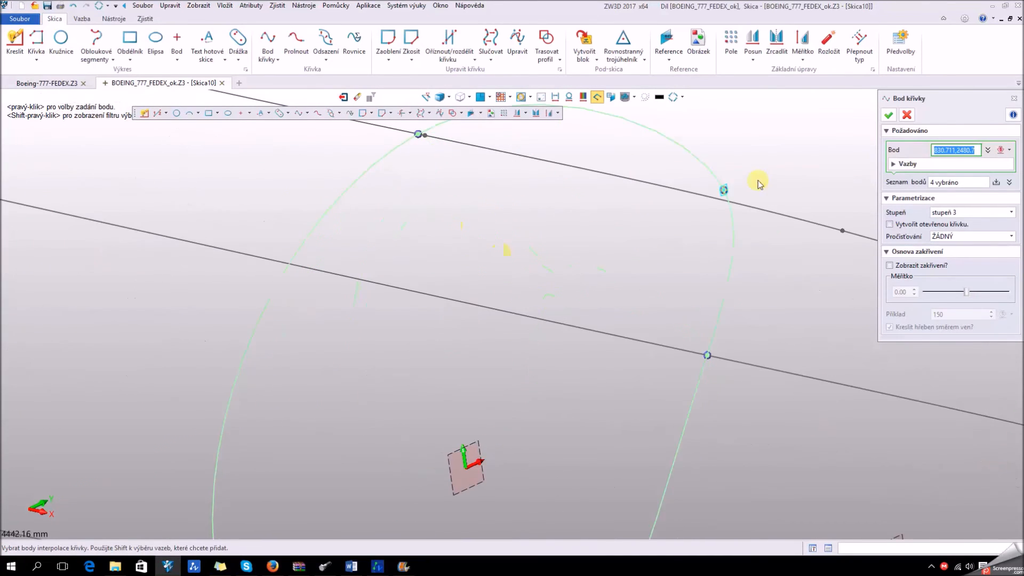
{"action": "left_click", "coordinate": [888, 114]}
{"action": "scroll", "coordinate": [414, 136], "scroll_direction": "up", "scroll_amount": 2}
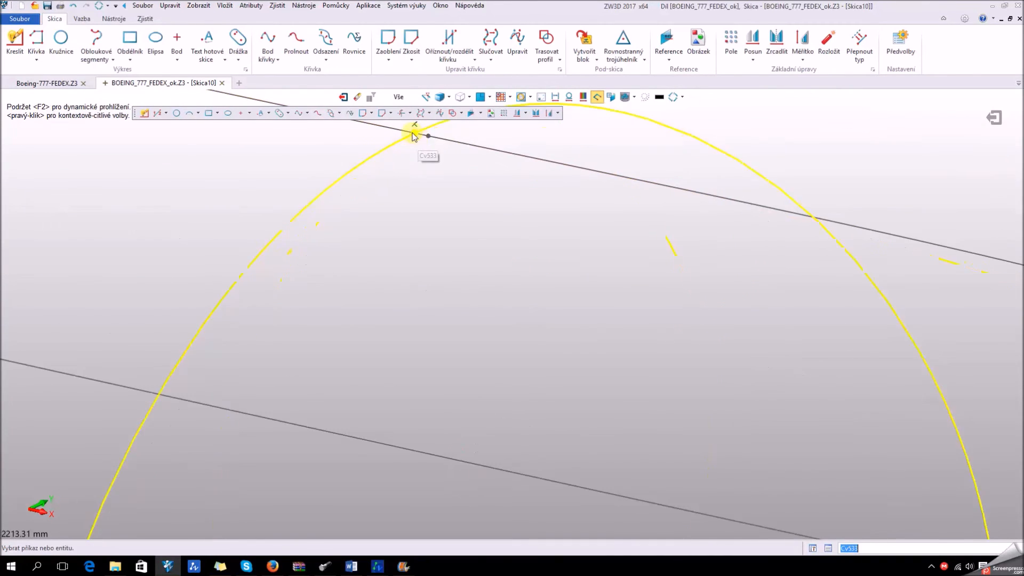
{"action": "scroll", "coordinate": [463, 189], "scroll_direction": "down", "scroll_amount": 5}
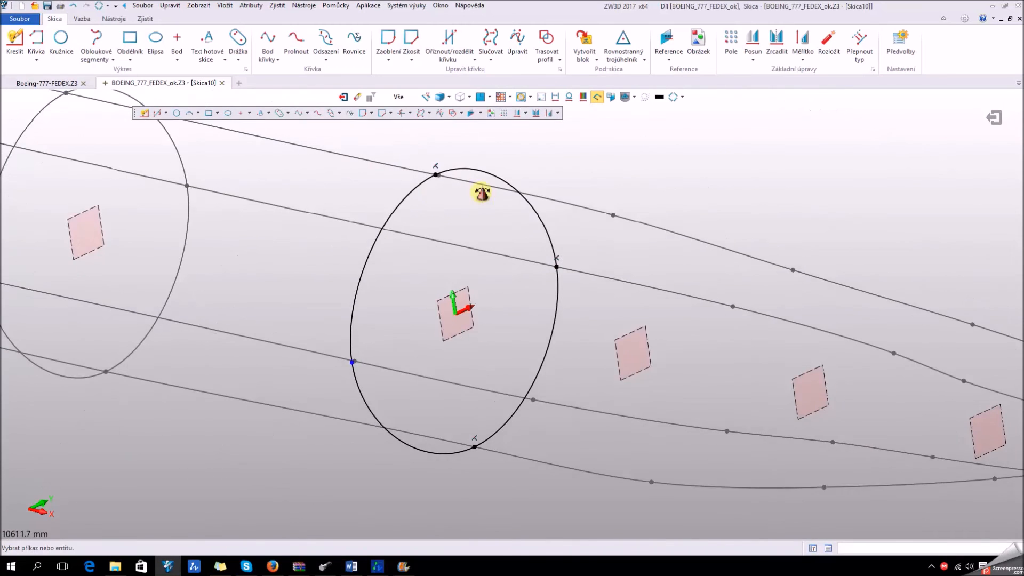
- Exit the seventh section sketch and create a new sketch on the eighth section plane, the next one towards the tail
{"action": "middle_click_drag", "start_coordinate": [482, 193], "coordinate": [491, 180]}
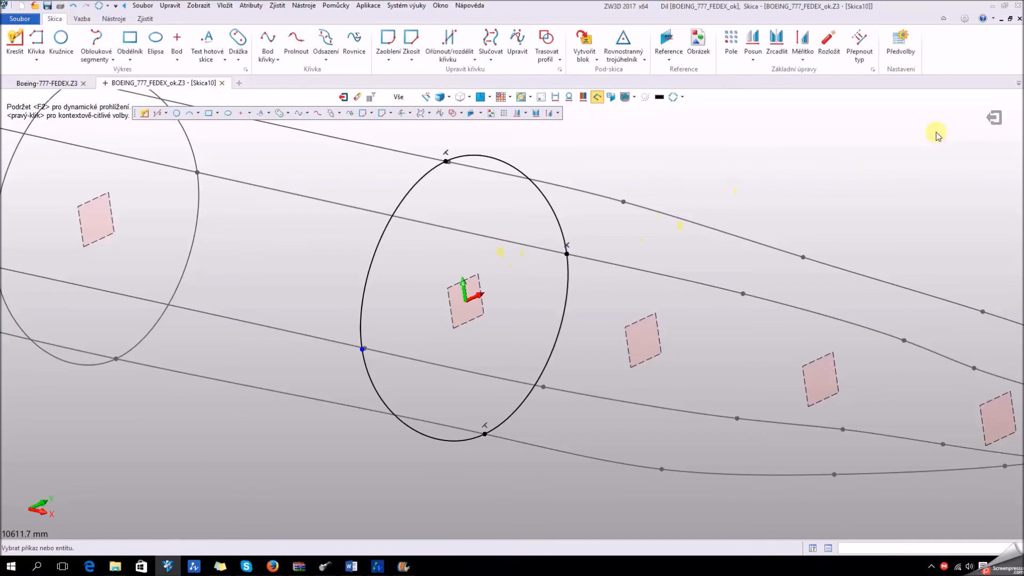
{"action": "left_click", "coordinate": [995, 119]}
{"action": "mouse_move", "coordinate": [533, 224]}
{"action": "middle_mouse_down"}
{"action": "mouse_move", "coordinate": [640, 262]}
{"action": "mouse_move", "coordinate": [623, 290]}
{"action": "mouse_move", "coordinate": [459, 306]}
{"action": "mouse_move", "coordinate": [628, 281]}
{"action": "middle_mouse_up"}
{"action": "right_click", "coordinate": [645, 281]}
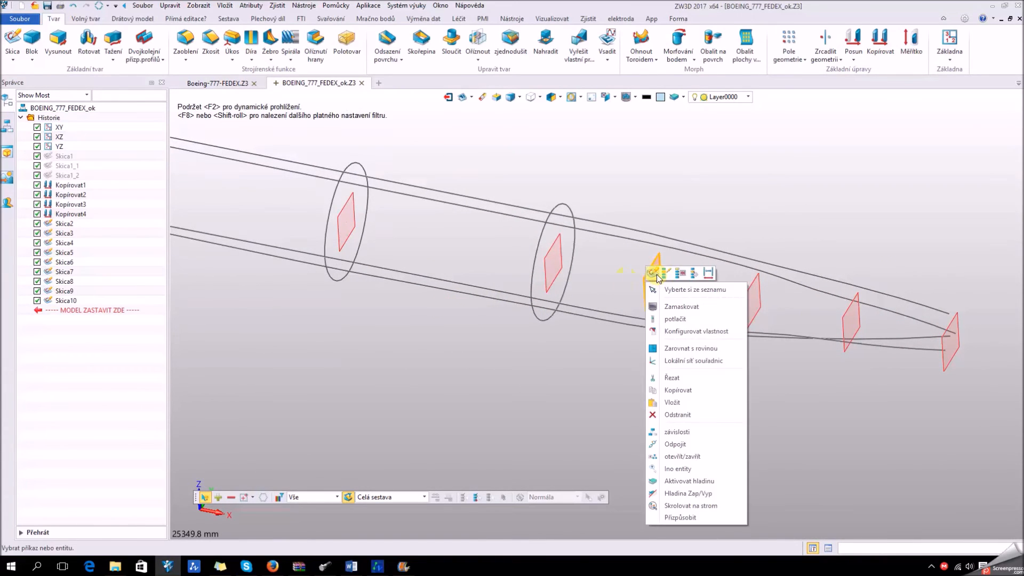
{"action": "left_click", "coordinate": [661, 282]}
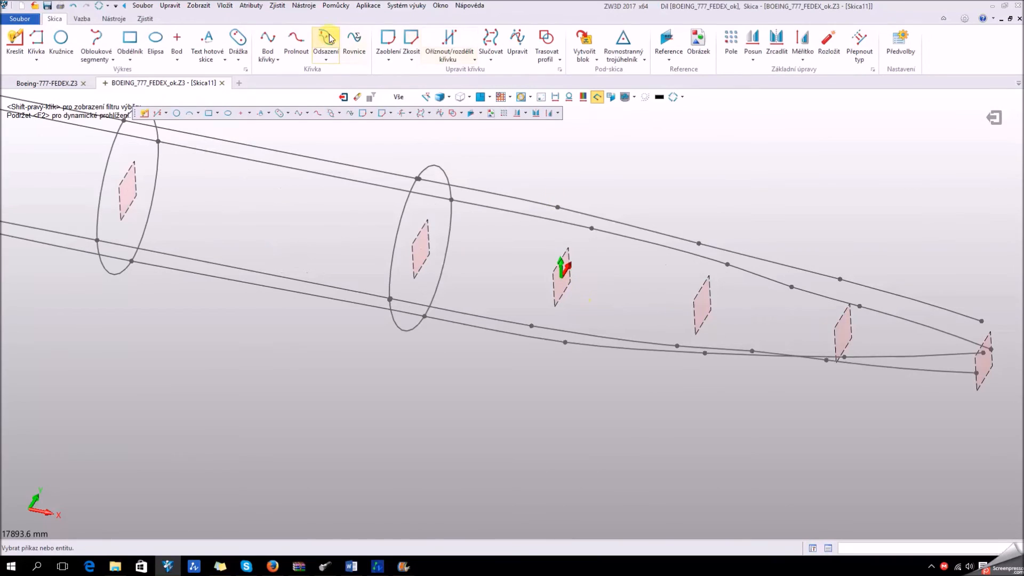
- Draw a closed degree 3 through-points curve through the four outline-curve points on the eighth section plane
{"action": "left_click", "coordinate": [275, 43]}
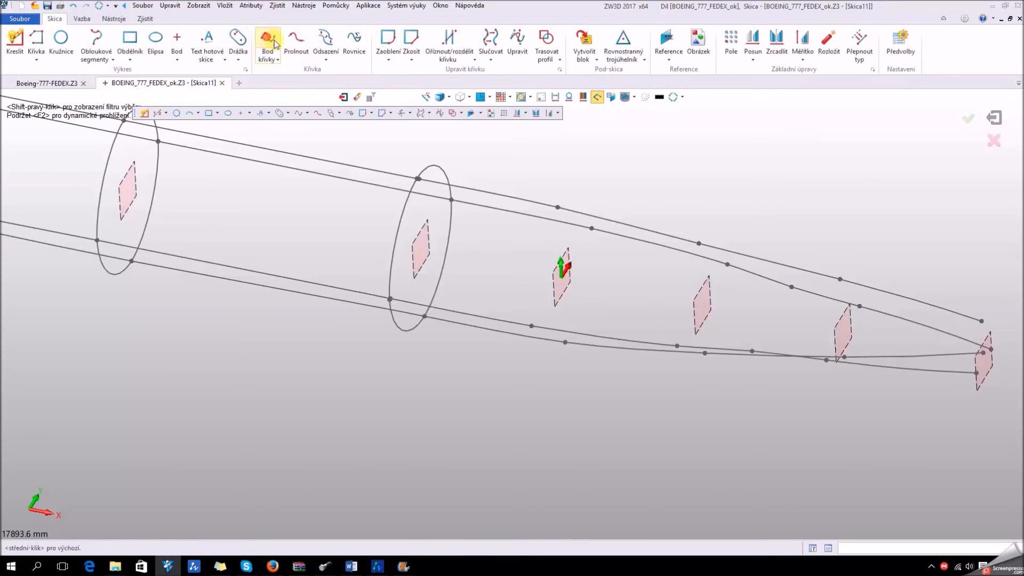
{"action": "scroll", "coordinate": [570, 219], "scroll_direction": "up", "scroll_amount": 5}
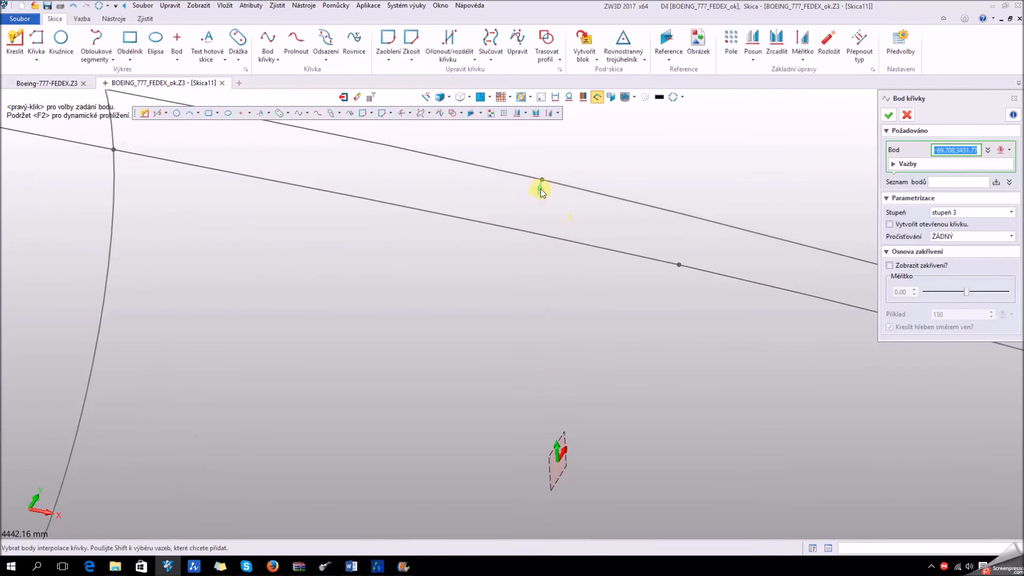
{"action": "left_click", "coordinate": [542, 179]}
{"action": "scroll", "coordinate": [574, 192], "scroll_direction": "down", "scroll_amount": 4}
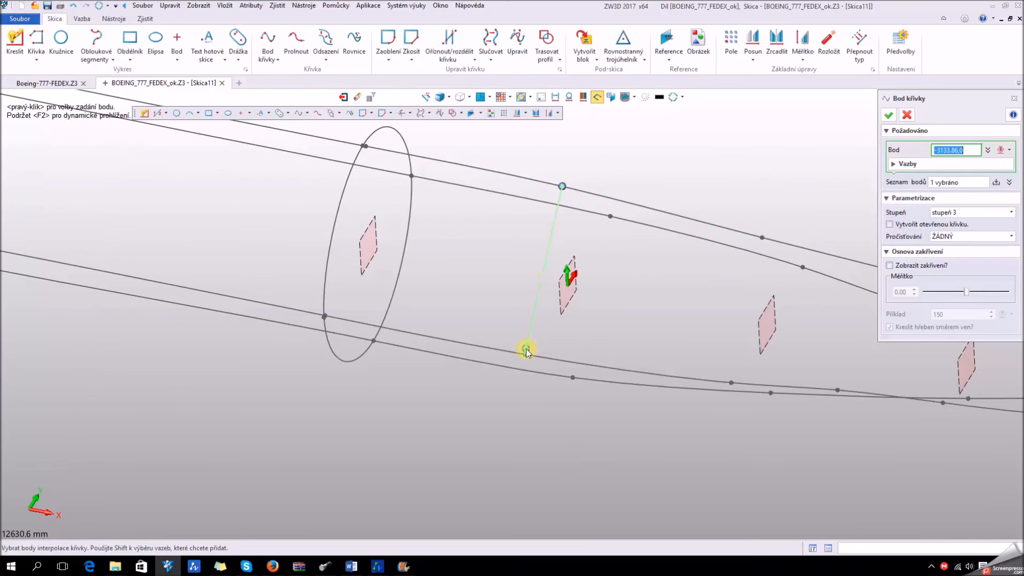
{"action": "scroll", "coordinate": [526, 353], "scroll_direction": "up", "scroll_amount": 5}
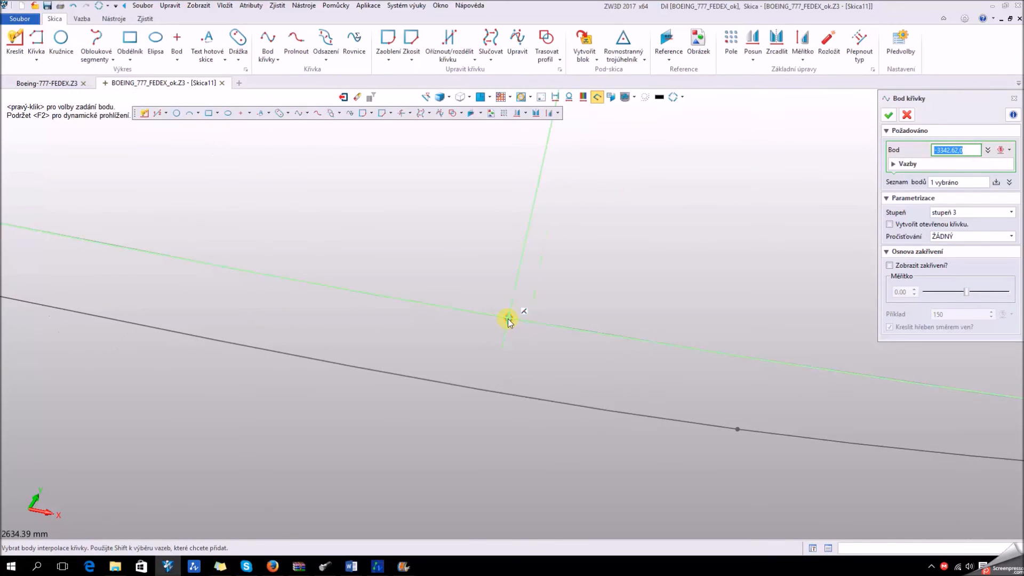
{"action": "left_click", "coordinate": [508, 320]}
{"action": "scroll", "coordinate": [530, 373], "scroll_direction": "down", "scroll_amount": 3}
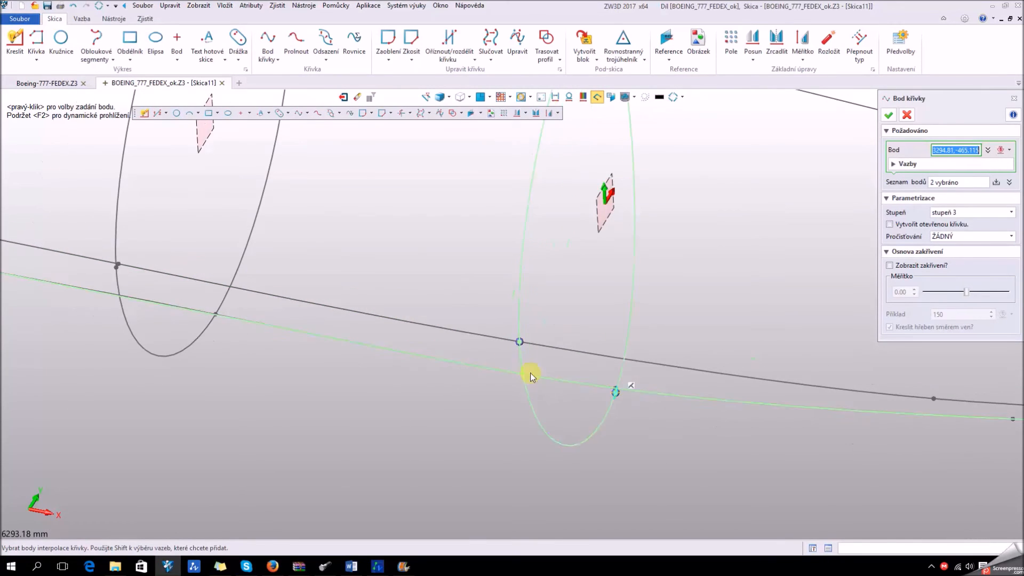
{"action": "left_click", "coordinate": [611, 389]}
{"action": "scroll", "coordinate": [611, 389], "scroll_direction": "down", "scroll_amount": 3}
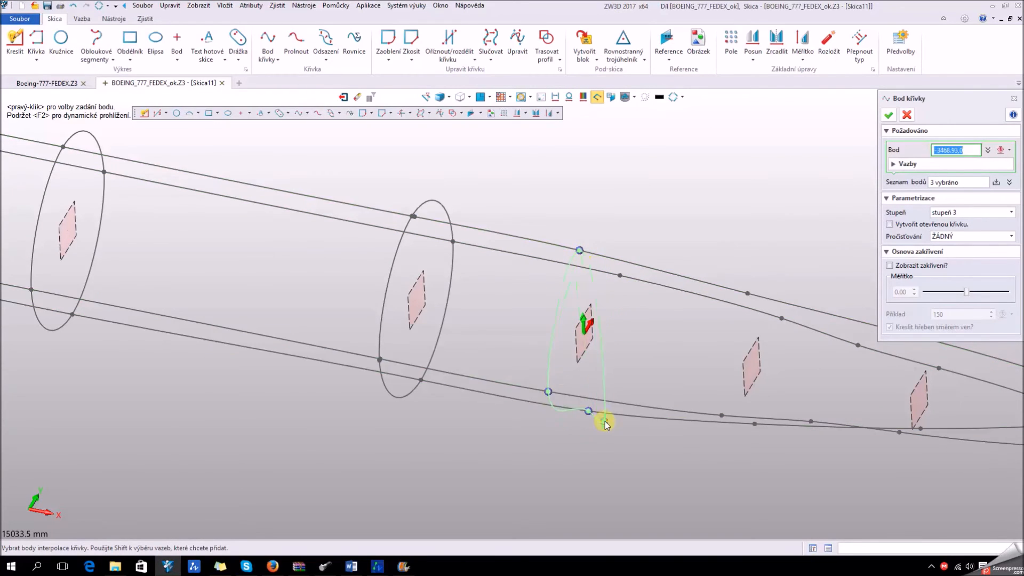
{"action": "scroll", "coordinate": [632, 309], "scroll_direction": "up", "scroll_amount": 6}
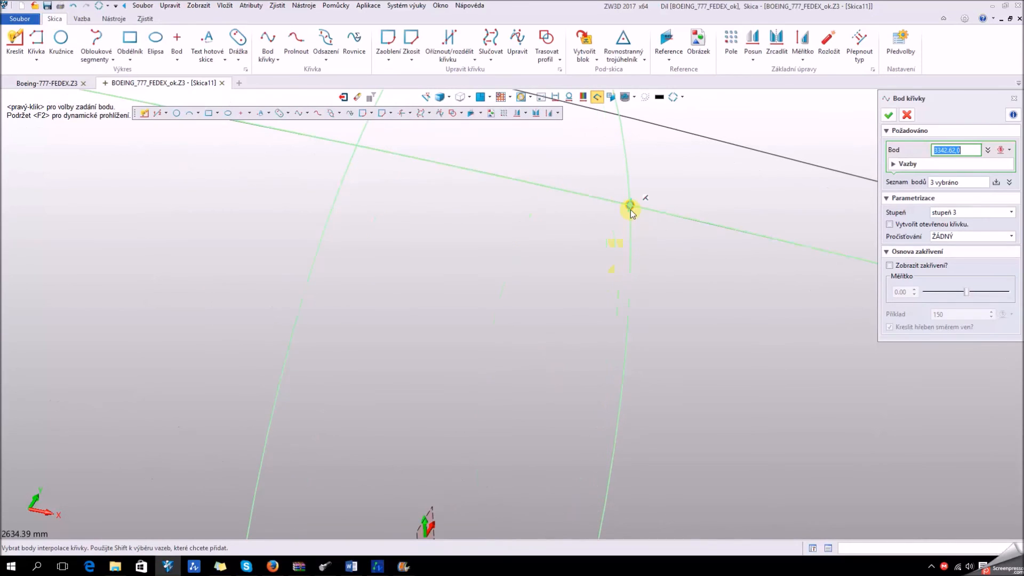
{"action": "left_click", "coordinate": [630, 206]}
{"action": "scroll", "coordinate": [613, 235], "scroll_direction": "down", "scroll_amount": 6}
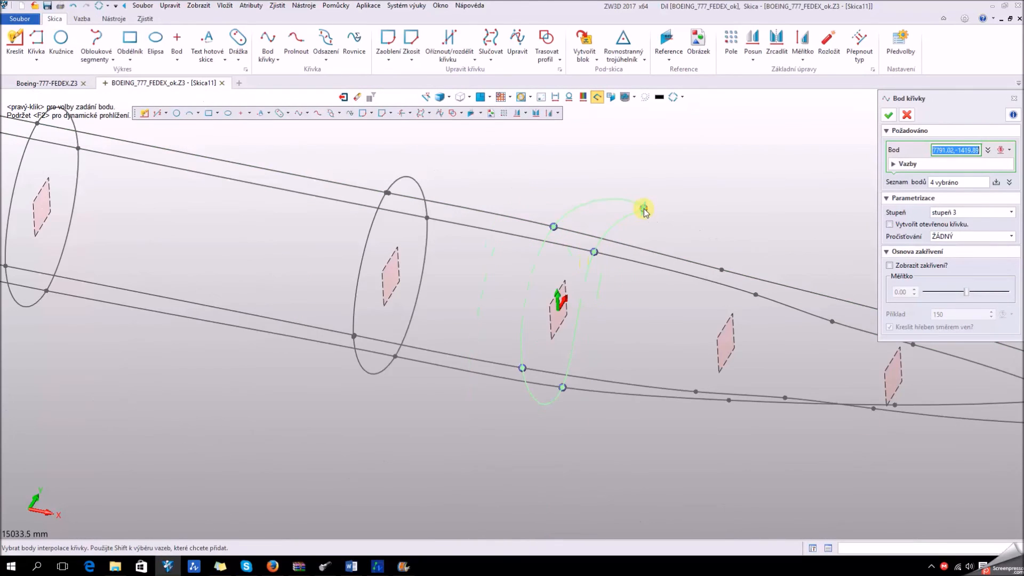
{"action": "left_click", "coordinate": [890, 115]}
{"action": "mouse_move", "coordinate": [619, 250]}
{"action": "middle_mouse_down"}
{"action": "mouse_move", "coordinate": [606, 265]}
{"action": "mouse_move", "coordinate": [624, 270]}
{"action": "mouse_move", "coordinate": [616, 265]}
{"action": "middle_mouse_up"}
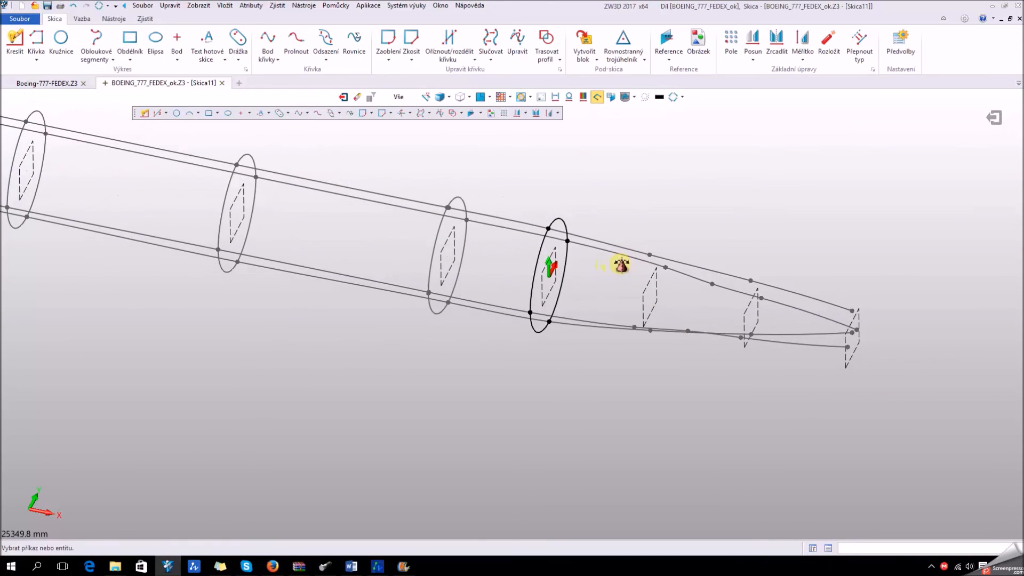
- Exit the eighth section sketch and create a new sketch on the ninth section plane, along the tapering tail
{"action": "scroll", "coordinate": [685, 292], "scroll_direction": "up", "scroll_amount": 1}
{"action": "left_click", "coordinate": [993, 117]}
{"action": "right_click", "coordinate": [748, 274]}
{"action": "left_click", "coordinate": [747, 274]}
{"action": "middle_click_drag", "start_coordinate": [746, 278], "coordinate": [592, 284]}
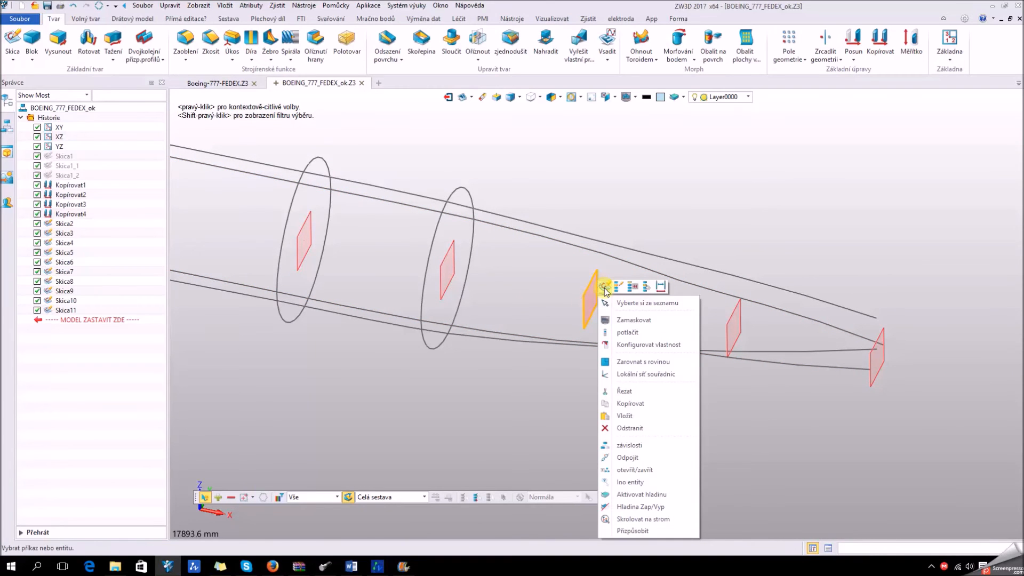
{"action": "left_click", "coordinate": [606, 288]}
- Draw a closed degree 3 through-points curve through the four outline-curve points on the ninth section plane
{"action": "scroll", "coordinate": [518, 290], "scroll_direction": "up", "scroll_amount": 3}
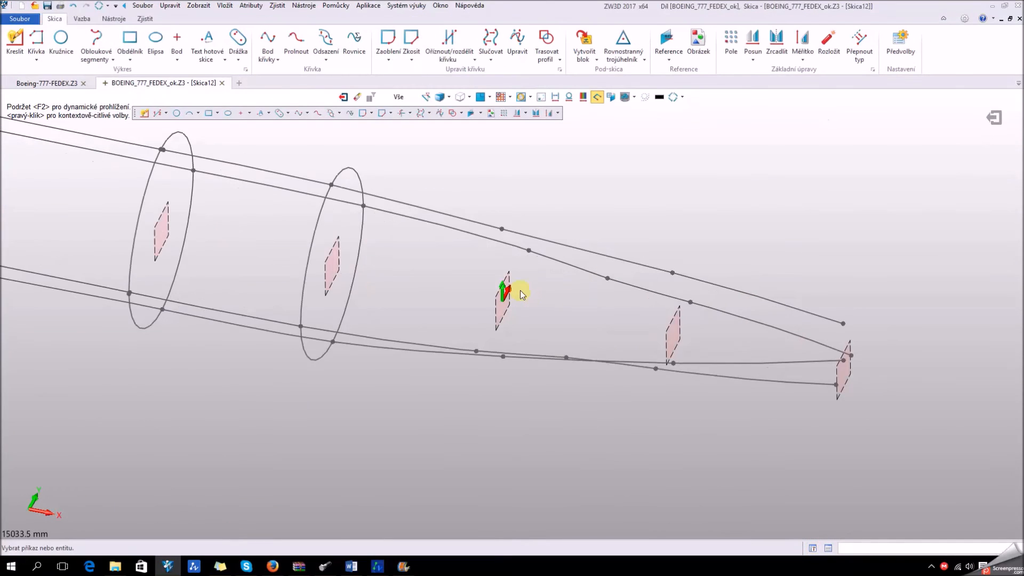
{"action": "right_click_drag", "start_coordinate": [506, 263], "coordinate": [470, 270]}
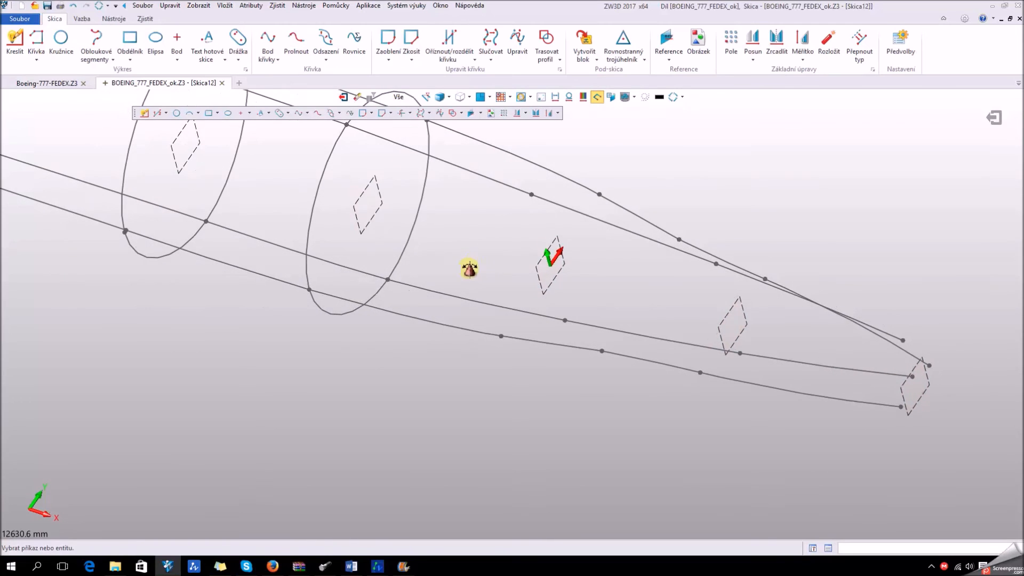
{"action": "left_click", "coordinate": [268, 40]}
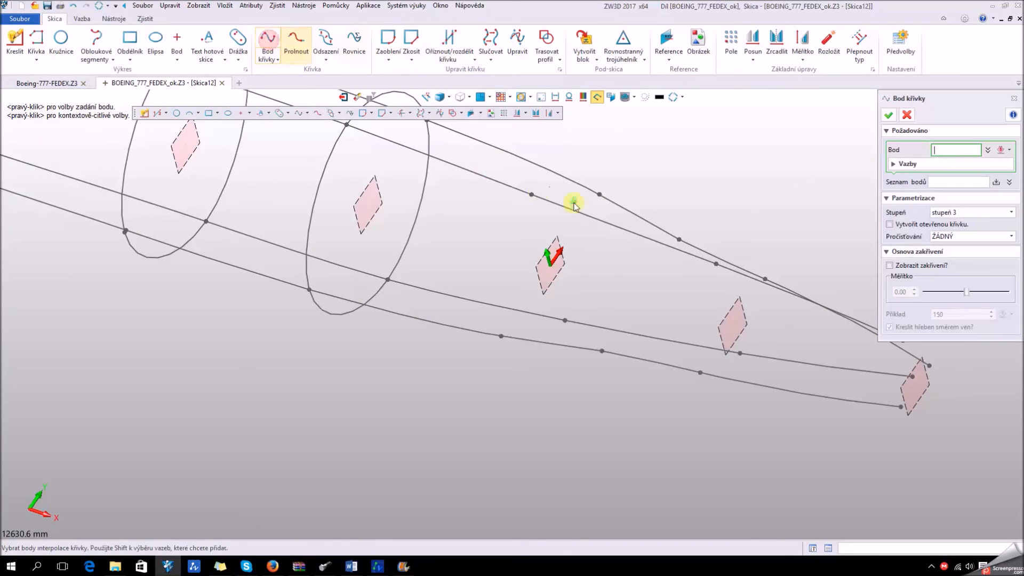
{"action": "left_click", "coordinate": [531, 194]}
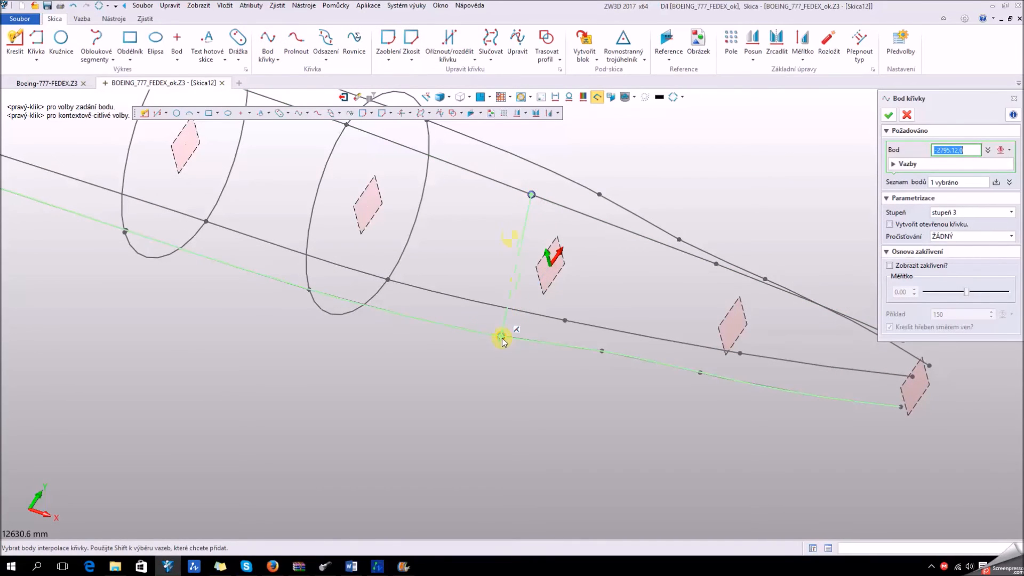
{"action": "left_click", "coordinate": [500, 336]}
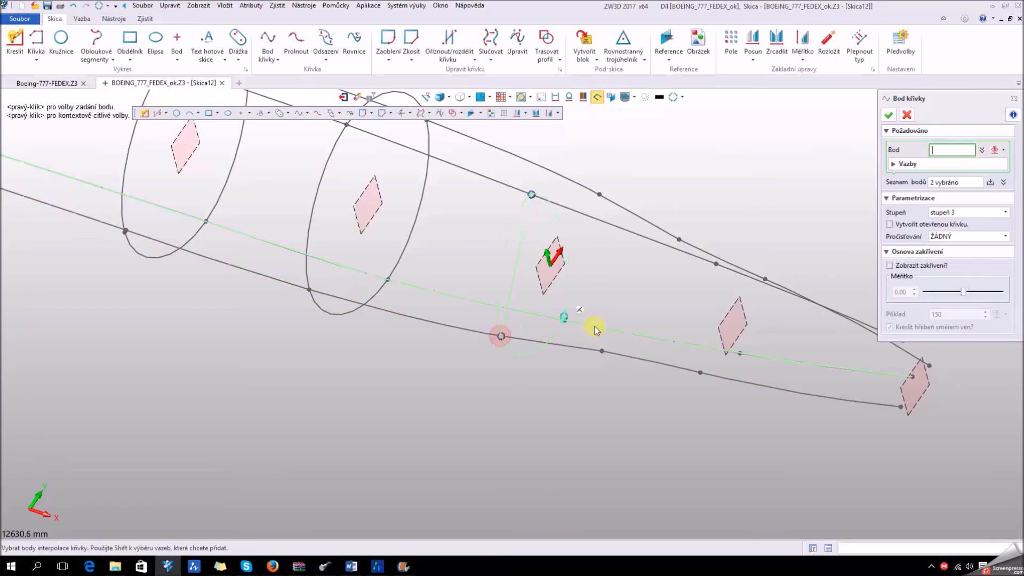
{"action": "left_click", "coordinate": [565, 321]}
{"action": "left_click", "coordinate": [598, 195]}
{"action": "scroll", "coordinate": [628, 174], "scroll_direction": "down", "scroll_amount": 2}
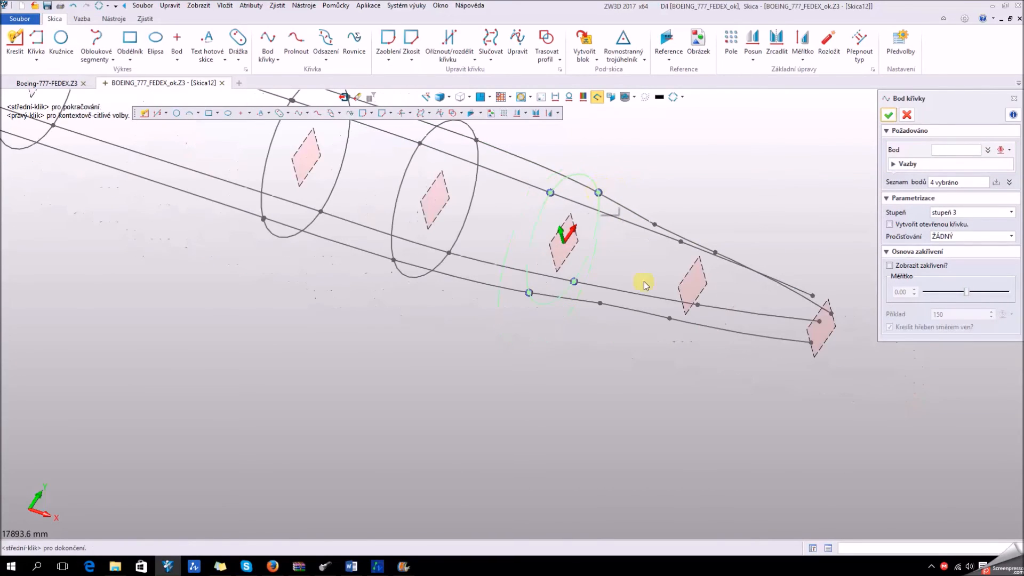
{"action": "left_click", "coordinate": [889, 116]}
{"action": "mouse_move", "coordinate": [661, 278]}
{"action": "middle_mouse_down"}
{"action": "mouse_move", "coordinate": [660, 247]}
{"action": "mouse_move", "coordinate": [657, 284]}
{"action": "middle_mouse_up"}
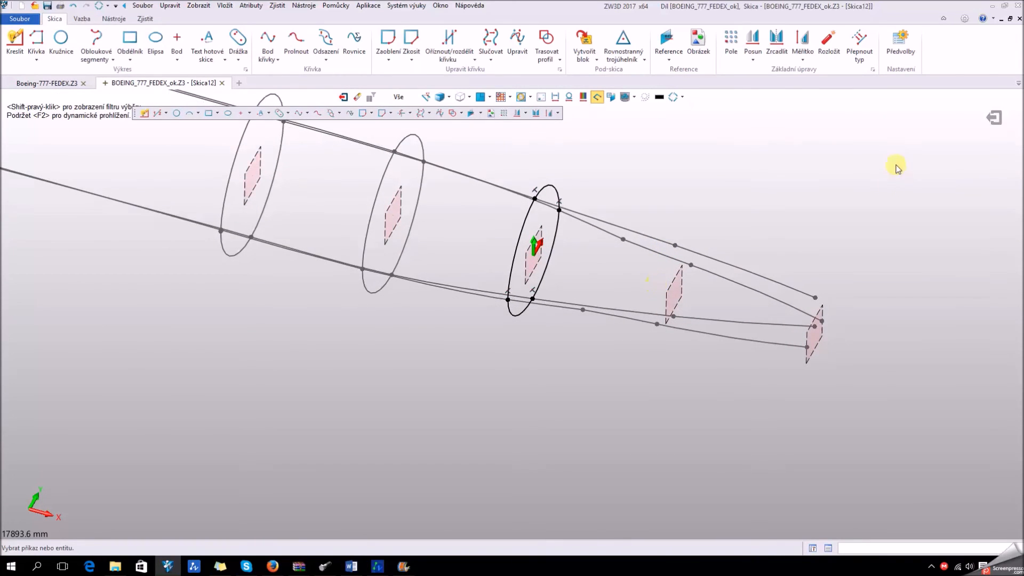
- Exit the ninth section sketch and create a new sketch on the tenth section plane, just before the tail end
{"action": "scroll", "coordinate": [735, 303], "scroll_direction": "up", "scroll_amount": 2}
{"action": "left_click", "coordinate": [994, 117]}
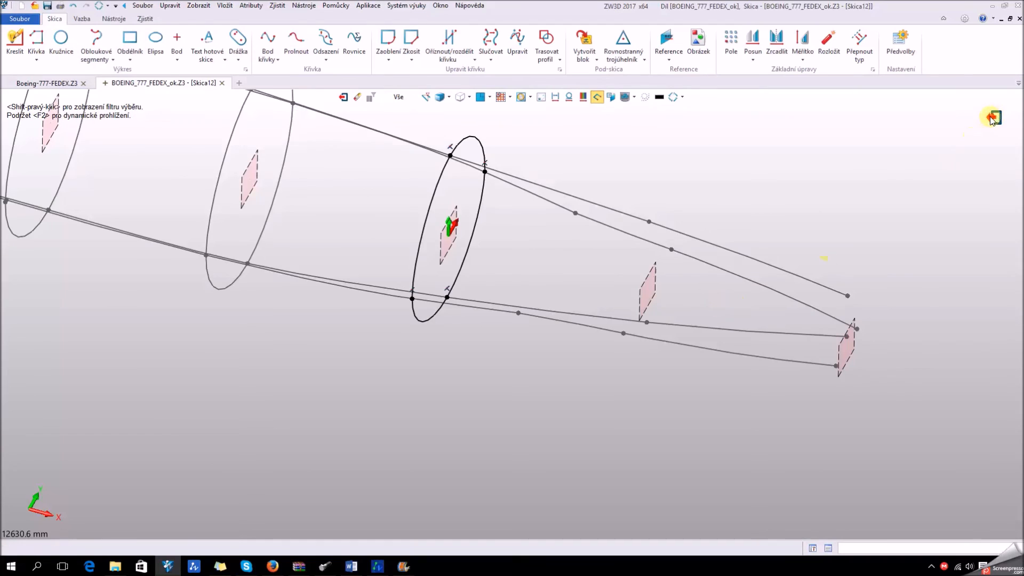
{"action": "right_click", "coordinate": [741, 292]}
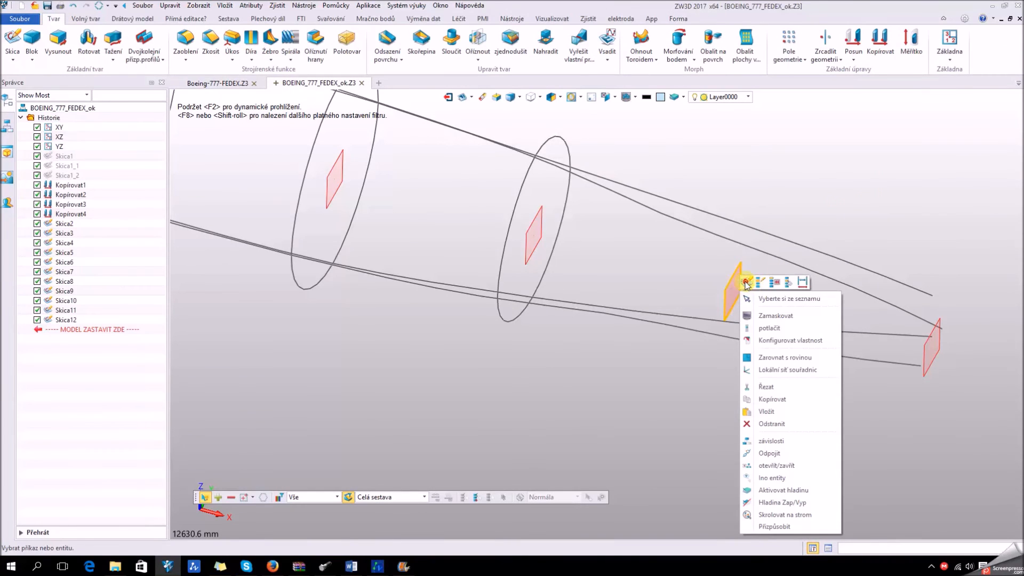
{"action": "left_click", "coordinate": [746, 281]}
- Draw a closed degree 3 through-points curve through the four outline-curve points on the tenth section plane
{"action": "scroll", "coordinate": [665, 308], "scroll_direction": "up", "scroll_amount": 2}
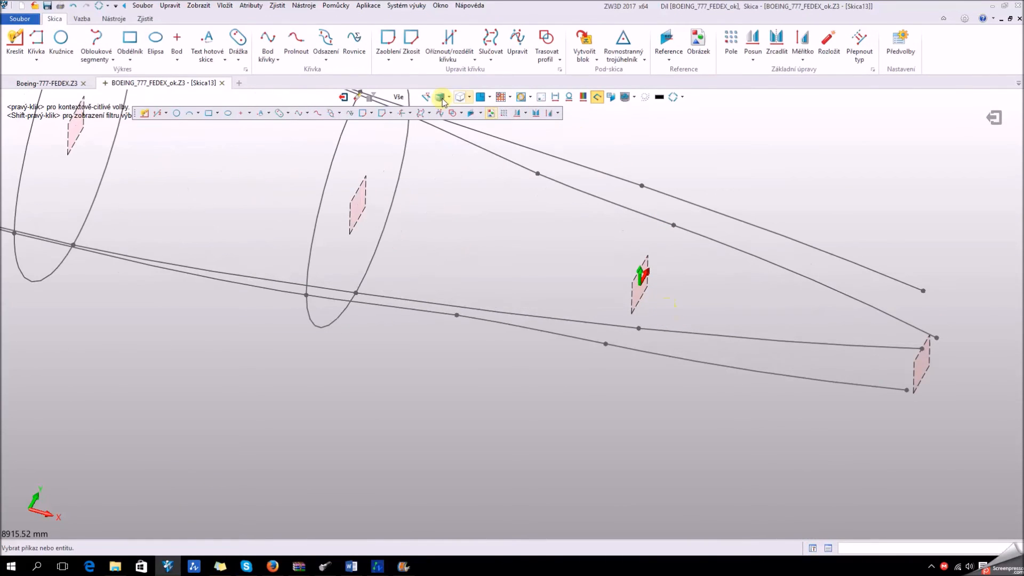
{"action": "left_click", "coordinate": [268, 42]}
{"action": "mouse_move", "coordinate": [577, 251]}
{"action": "right_mouse_down"}
{"action": "mouse_move", "coordinate": [558, 253]}
{"action": "mouse_move", "coordinate": [567, 257]}
{"action": "right_mouse_up"}
{"action": "left_click", "coordinate": [649, 185]}
{"action": "left_click", "coordinate": [616, 342]}
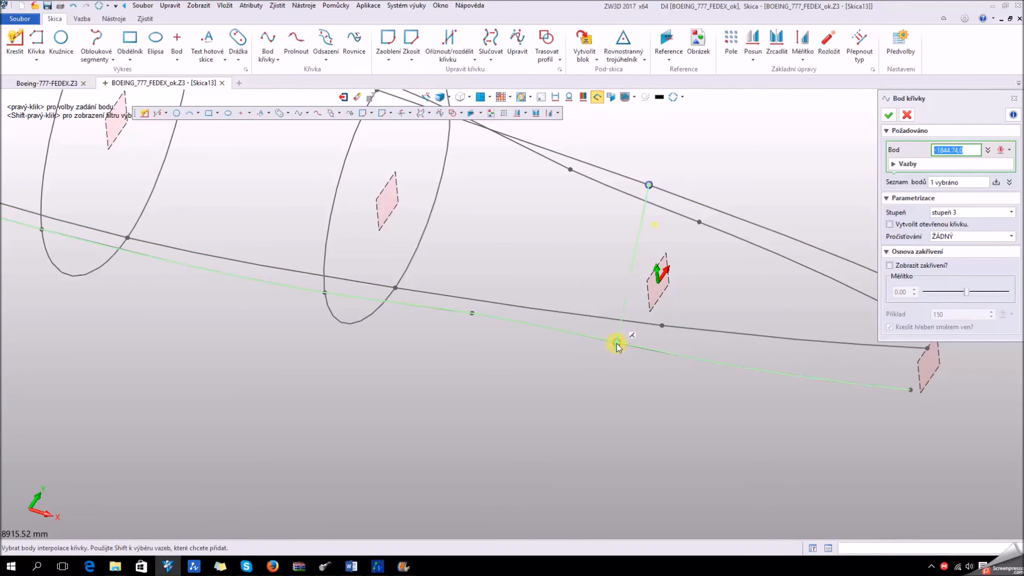
{"action": "left_click", "coordinate": [663, 326]}
{"action": "left_click", "coordinate": [699, 223]}
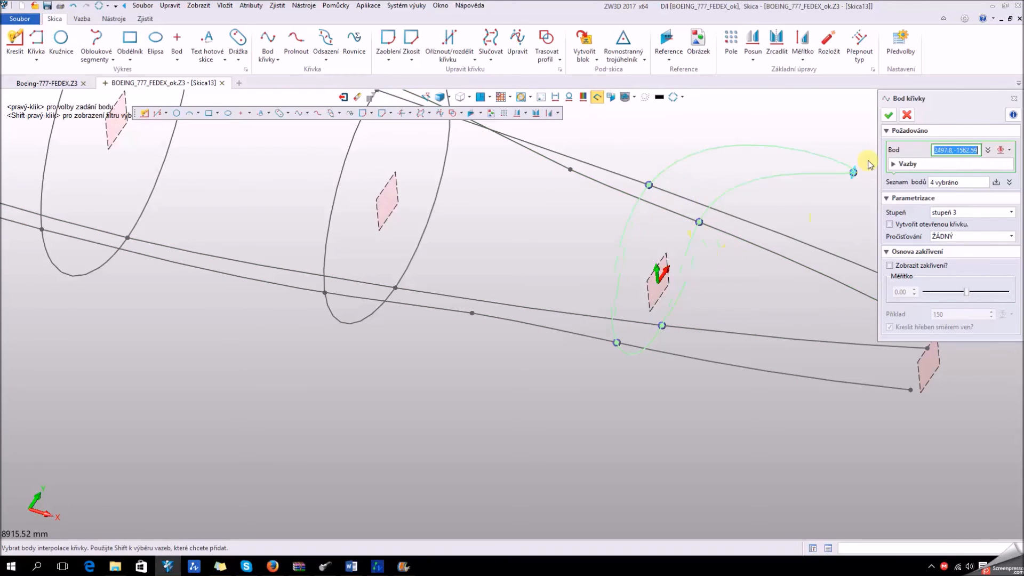
{"action": "left_click", "coordinate": [888, 118]}
{"action": "scroll", "coordinate": [753, 256], "scroll_direction": "down", "scroll_amount": 2}
{"action": "middle_click_drag", "start_coordinate": [756, 280], "coordinate": [656, 297]}
{"action": "mouse_move", "coordinate": [656, 297]}
{"action": "right_mouse_down"}
{"action": "mouse_move", "coordinate": [644, 261]}
{"action": "mouse_move", "coordinate": [612, 267]}
{"action": "mouse_move", "coordinate": [642, 265]}
{"action": "mouse_move", "coordinate": [743, 295]}
{"action": "right_mouse_up"}
{"action": "scroll", "coordinate": [686, 310], "scroll_direction": "up", "scroll_amount": 4}
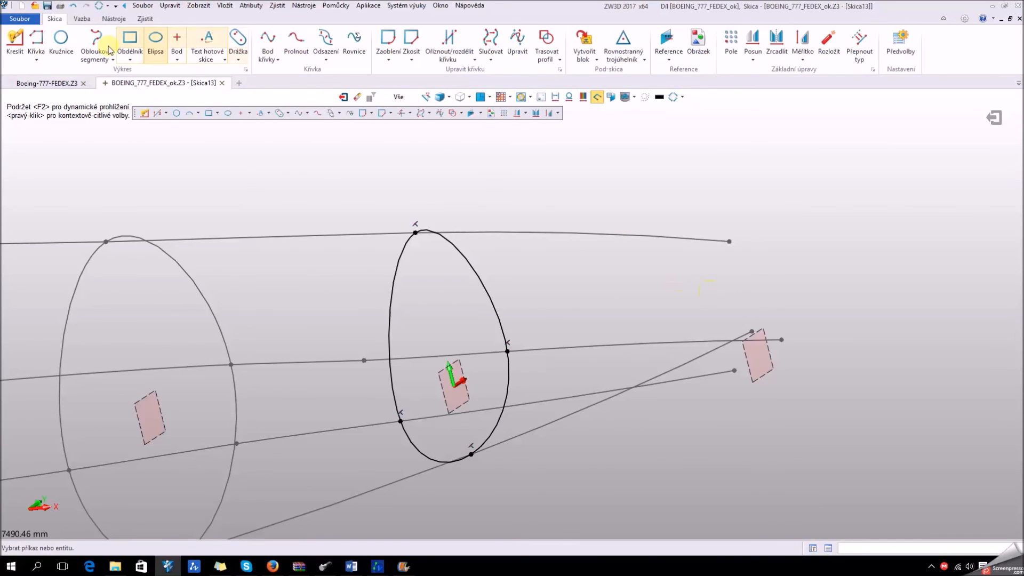
{"action": "left_click", "coordinate": [64, 53]}
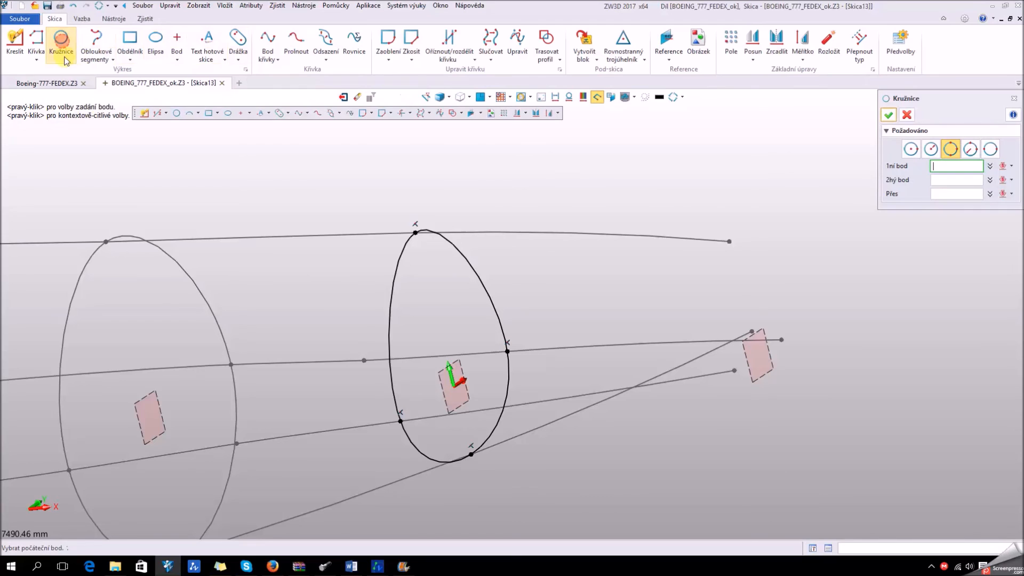
{"action": "left_click", "coordinate": [988, 150]}
{"action": "left_click", "coordinate": [729, 242]}
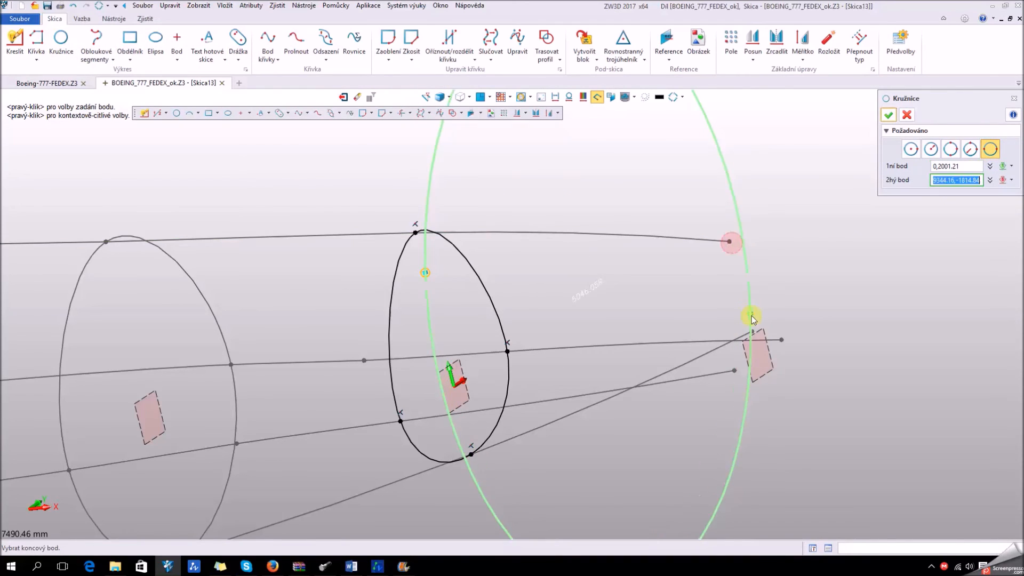
{"action": "left_click", "coordinate": [761, 332]}
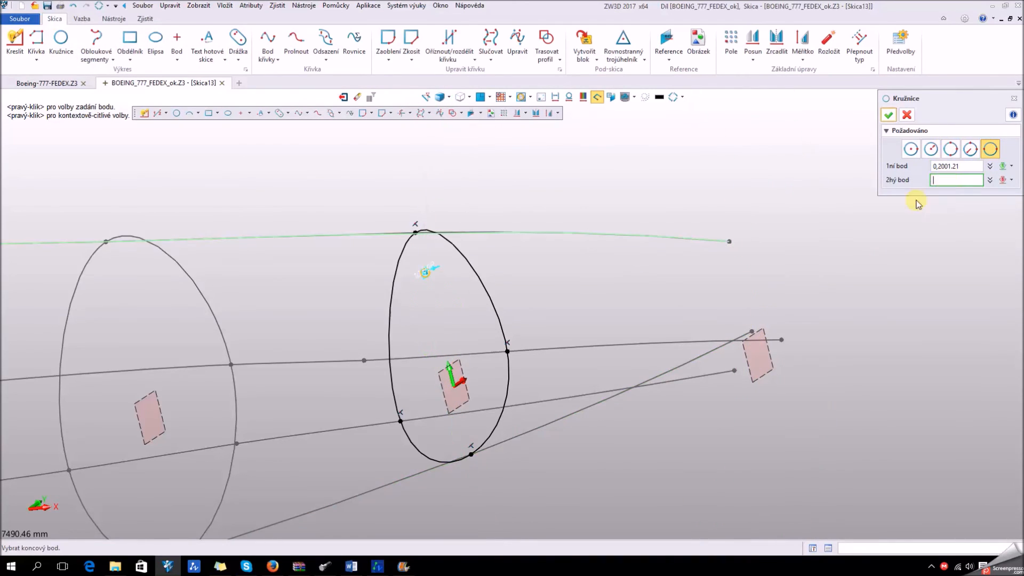
{"action": "key", "text": "Escape"}
- Exit the tenth section sketch and create a new sketch on the last section plane at the tail end
{"action": "scroll", "coordinate": [539, 280], "scroll_direction": "down", "scroll_amount": 3}
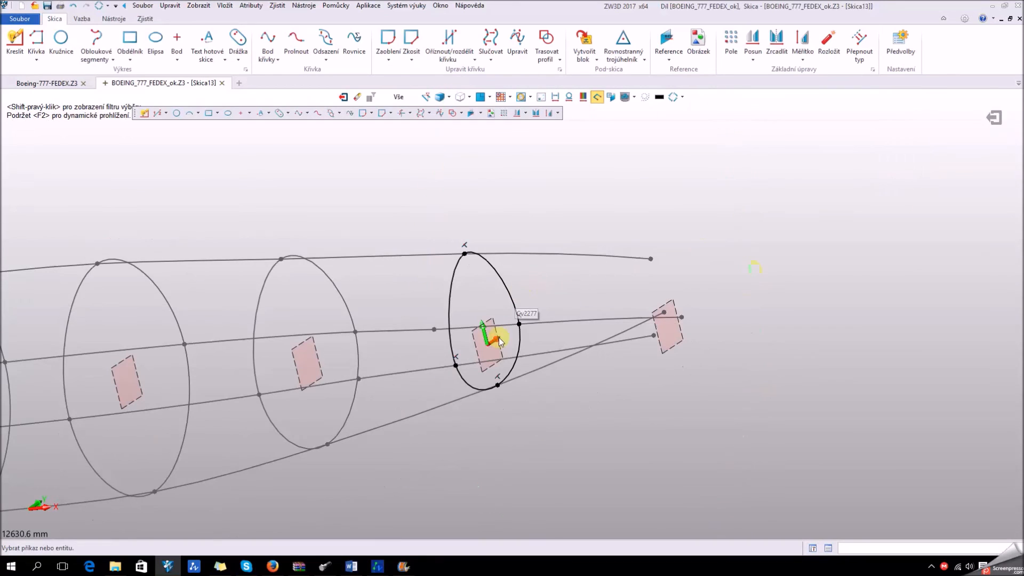
{"action": "left_click", "coordinate": [992, 118]}
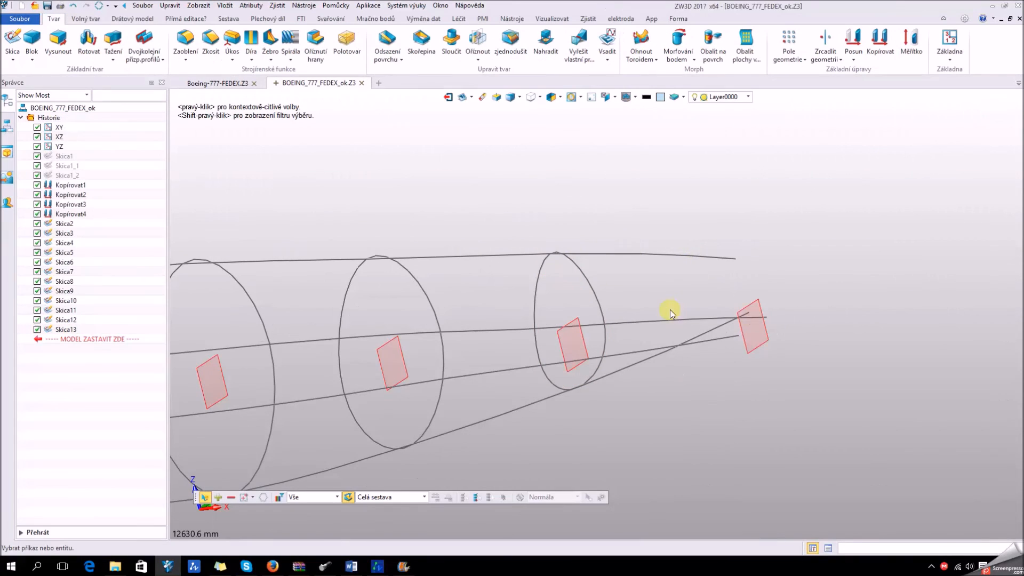
{"action": "right_click", "coordinate": [766, 330]}
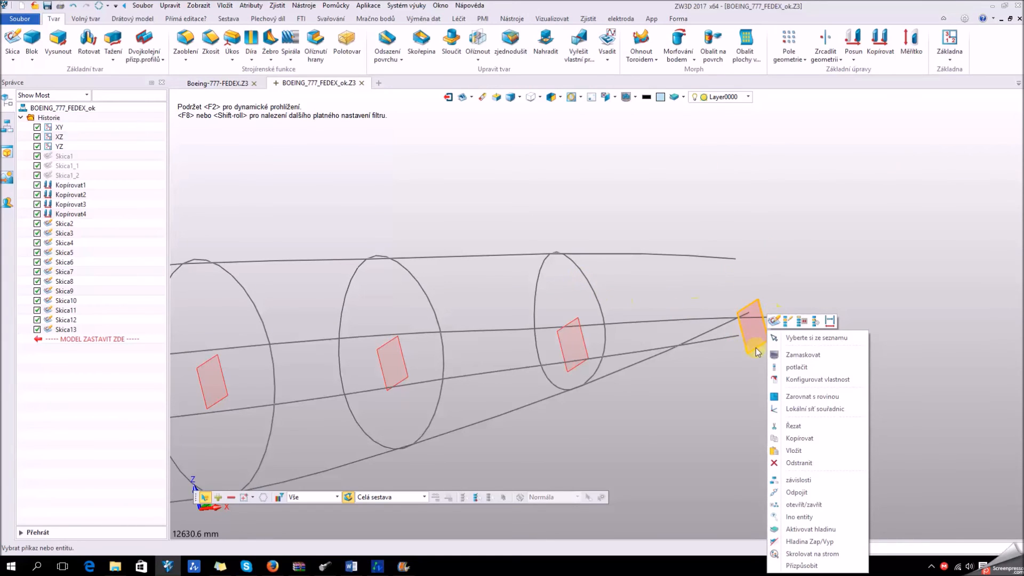
{"action": "left_click", "coordinate": [774, 322]}
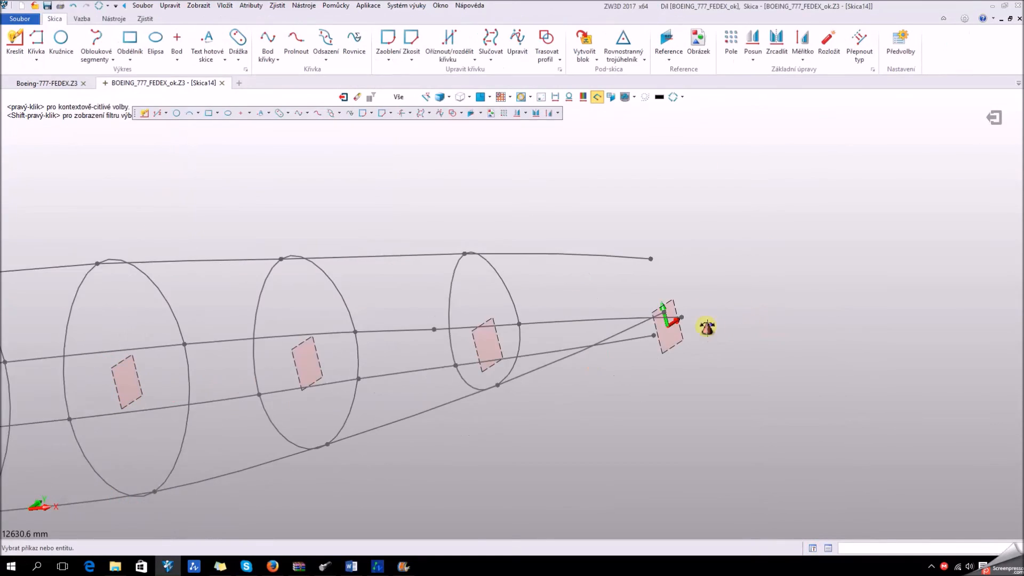
- Draw a two-point circle between the lower and upper outline-curve ends on the last section plane, and exit the sketch
{"action": "scroll", "coordinate": [693, 331], "scroll_direction": "up", "scroll_amount": 3}
{"action": "mouse_move", "coordinate": [686, 321]}
{"action": "middle_mouse_down"}
{"action": "mouse_move", "coordinate": [727, 303]}
{"action": "mouse_move", "coordinate": [696, 320]}
{"action": "middle_mouse_up"}
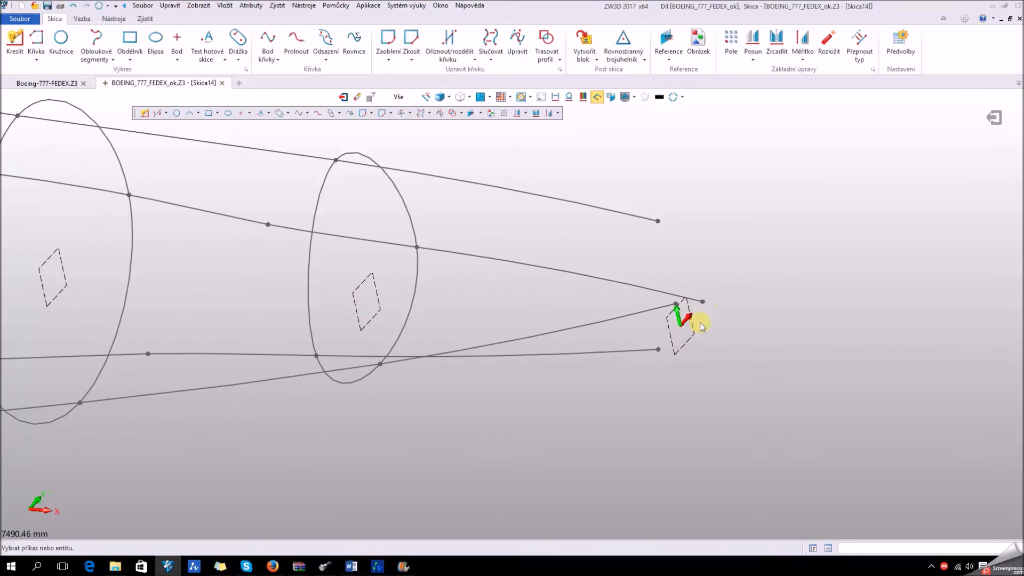
{"action": "left_click", "coordinate": [60, 40]}
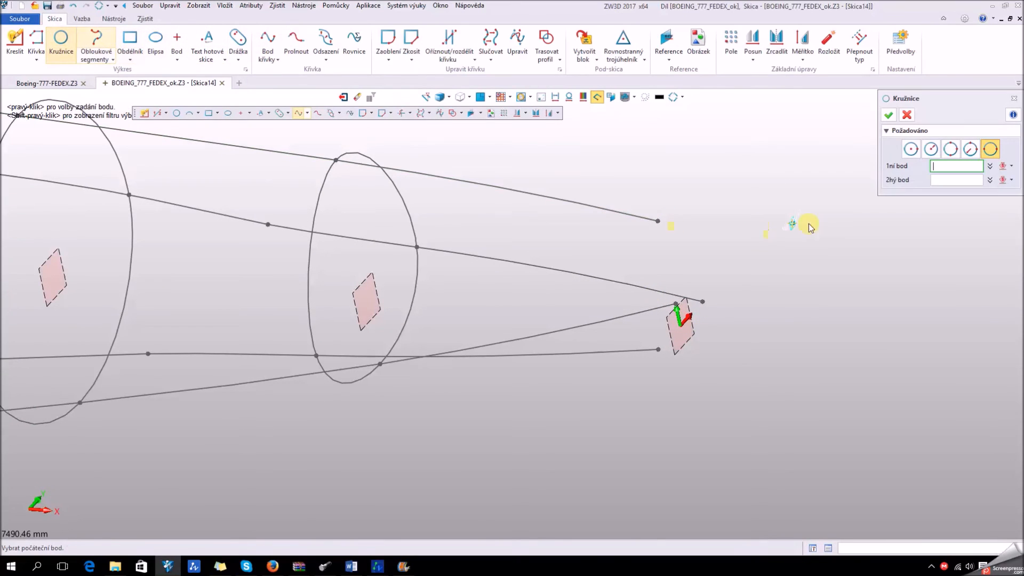
{"action": "left_click", "coordinate": [675, 304]}
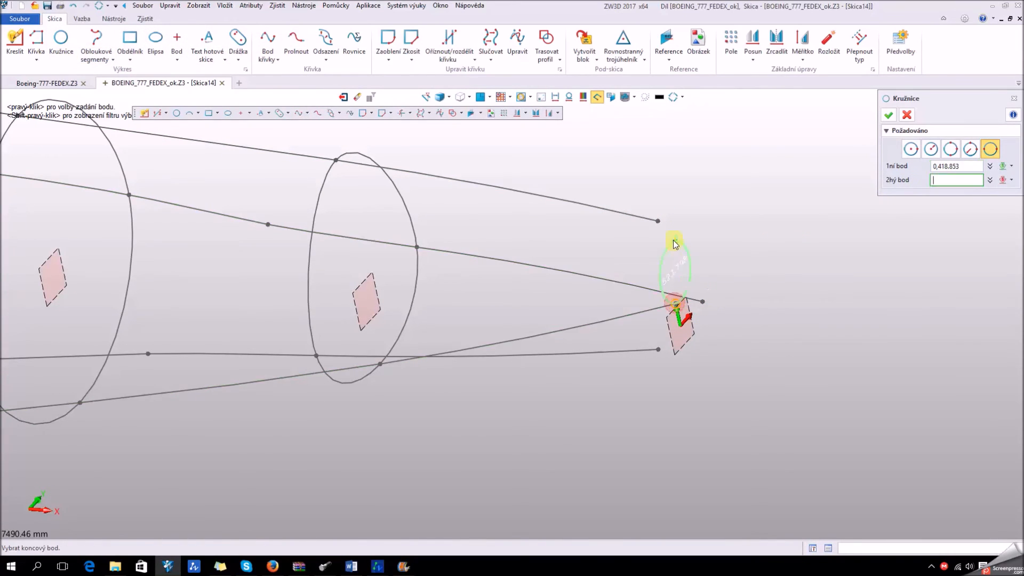
{"action": "left_click", "coordinate": [658, 220]}
{"action": "left_click", "coordinate": [888, 115]}
{"action": "mouse_move", "coordinate": [683, 212]}
{"action": "middle_mouse_down"}
{"action": "mouse_move", "coordinate": [544, 265]}
{"action": "mouse_move", "coordinate": [599, 216]}
{"action": "mouse_move", "coordinate": [583, 224]}
{"action": "mouse_move", "coordinate": [738, 297]}
{"action": "middle_mouse_up"}
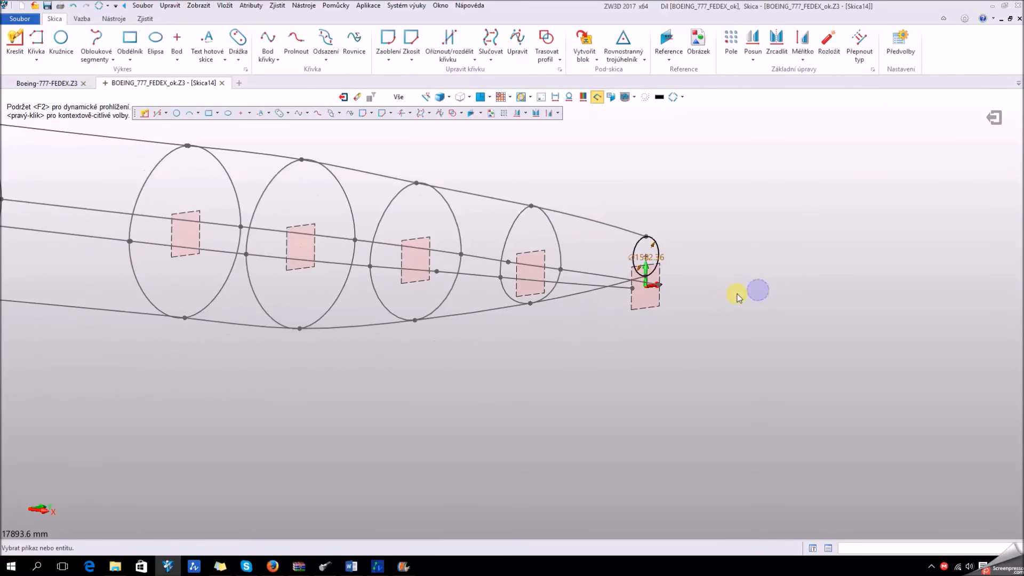
{"action": "left_click", "coordinate": [990, 124]}
- Examine the outline curves and closed cross-sections along the whole fuselage from nose to tail
{"action": "mouse_move", "coordinate": [895, 201]}
{"action": "middle_mouse_down"}
{"action": "mouse_move", "coordinate": [793, 271]}
{"action": "mouse_move", "coordinate": [747, 284]}
{"action": "mouse_move", "coordinate": [798, 281]}
{"action": "middle_mouse_up"}
{"action": "scroll", "coordinate": [798, 281], "scroll_direction": "down", "scroll_amount": 4}
{"action": "middle_click_drag", "start_coordinate": [567, 315], "coordinate": [598, 357]}
{"action": "right_click_drag", "start_coordinate": [595, 347], "coordinate": [622, 368]}
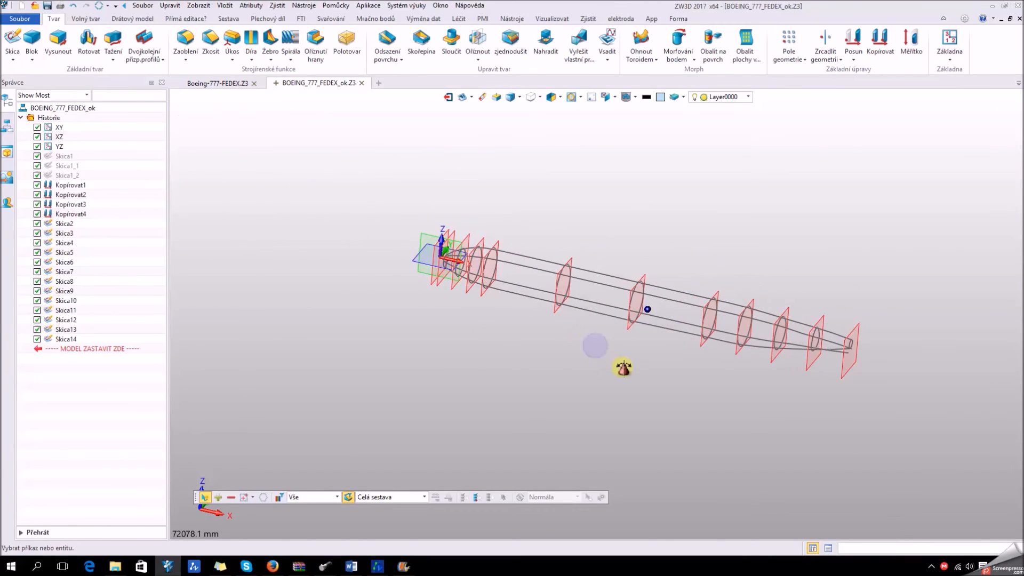
{"action": "scroll", "coordinate": [429, 243], "scroll_direction": "up", "scroll_amount": 4}
{"action": "scroll", "coordinate": [520, 270], "scroll_direction": "up", "scroll_amount": 5}
{"action": "scroll", "coordinate": [348, 208], "scroll_direction": "down", "scroll_amount": 3}
{"action": "middle_click_drag", "start_coordinate": [494, 238], "coordinate": [395, 242]}
{"action": "right_click_drag", "start_coordinate": [395, 242], "coordinate": [414, 249]}
{"action": "scroll", "coordinate": [399, 241], "scroll_direction": "down", "scroll_amount": 3}
{"action": "right_click_drag", "start_coordinate": [666, 321], "coordinate": [644, 309]}
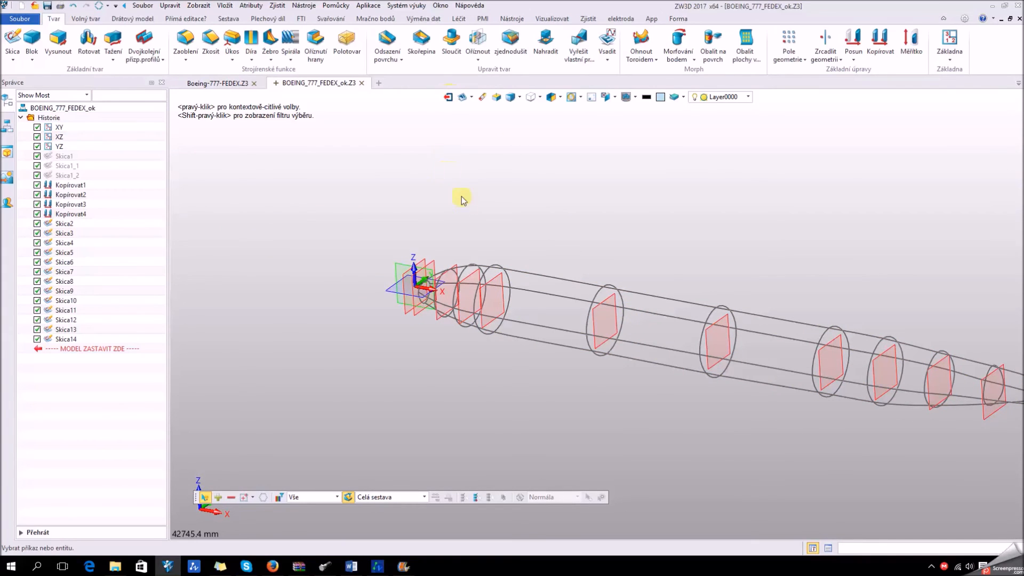
{"action": "middle_click_drag", "start_coordinate": [319, 240], "coordinate": [183, 208]}
{"action": "scroll", "coordinate": [343, 373], "scroll_direction": "up", "scroll_amount": 1}
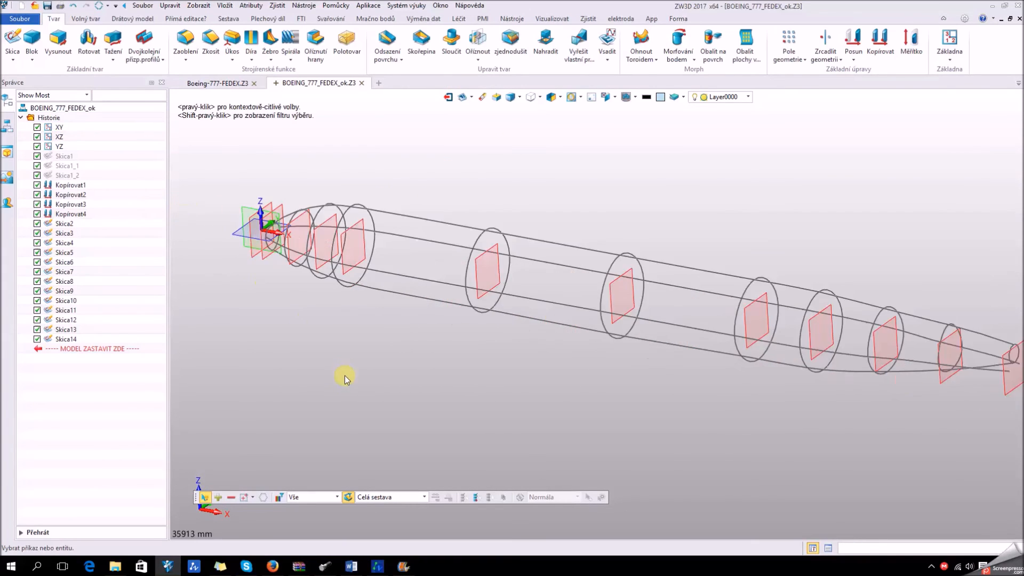
{"action": "middle_click_drag", "start_coordinate": [463, 366], "coordinate": [421, 331]}
{"action": "right_click_drag", "start_coordinate": [348, 322], "coordinate": [366, 325]}
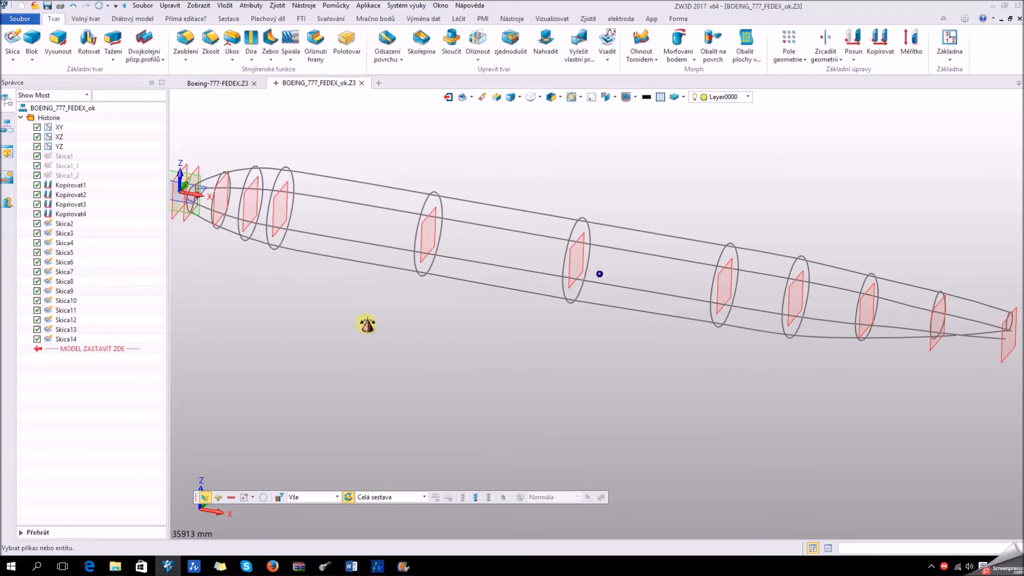
{"action": "left_click", "coordinate": [147, 61]}
{"action": "left_click", "coordinate": [158, 84]}
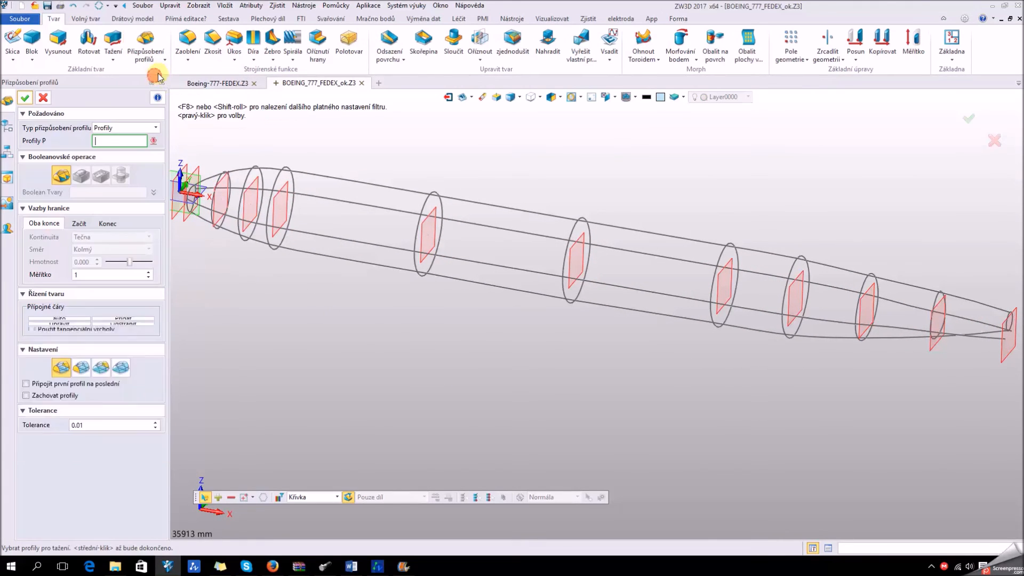
{"action": "left_click", "coordinate": [217, 182]}
{"action": "left_click", "coordinate": [249, 178]}
{"action": "left_click", "coordinate": [275, 178]}
{"action": "left_click", "coordinate": [425, 214]}
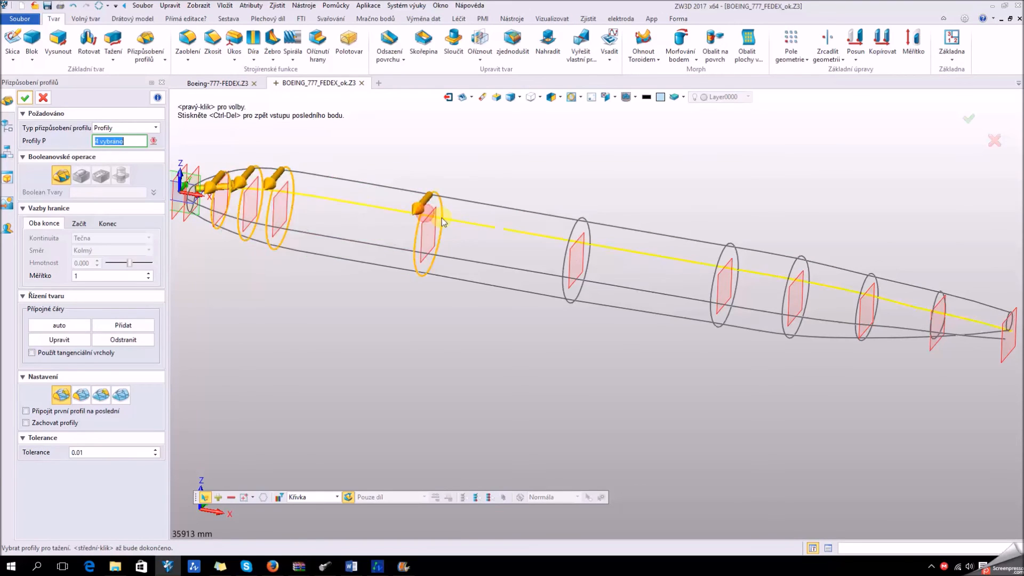
{"action": "middle_click_drag", "start_coordinate": [441, 217], "coordinate": [537, 239]}
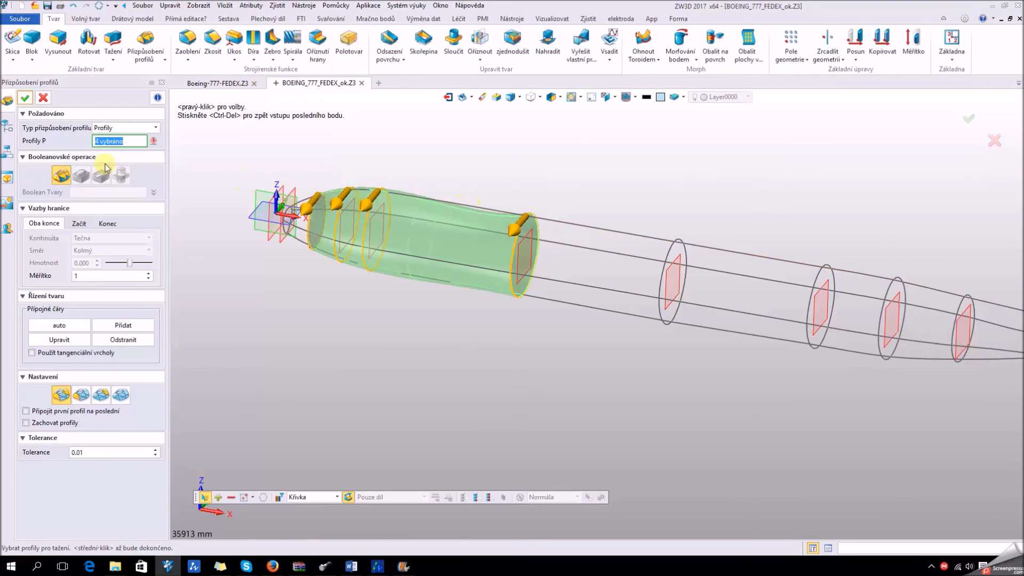
{"action": "left_click", "coordinate": [42, 99]}
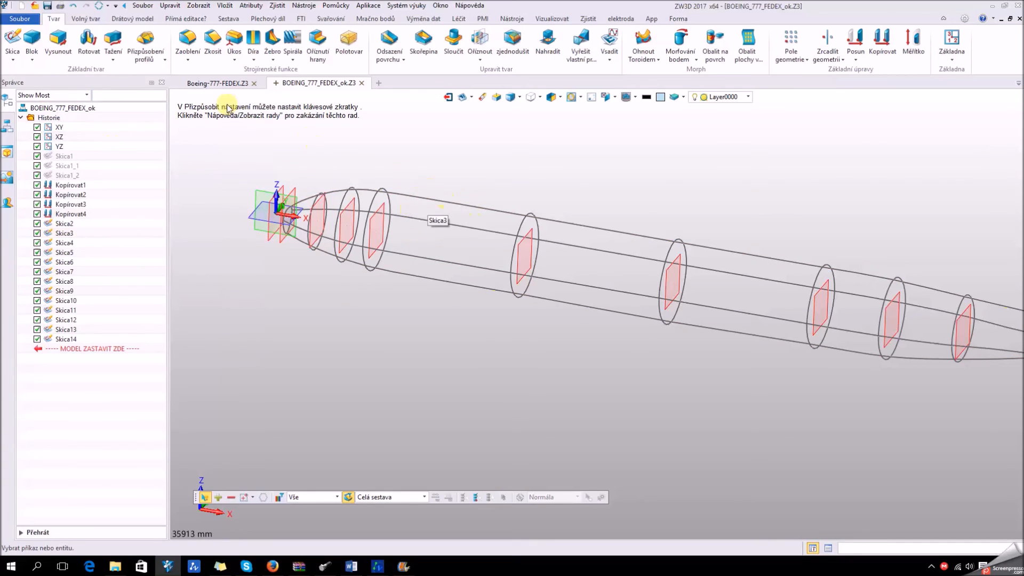
- Start a two-rail loft with the top outline curve as first path and the bottom outline curve as second path
{"action": "left_click", "coordinate": [154, 57]}
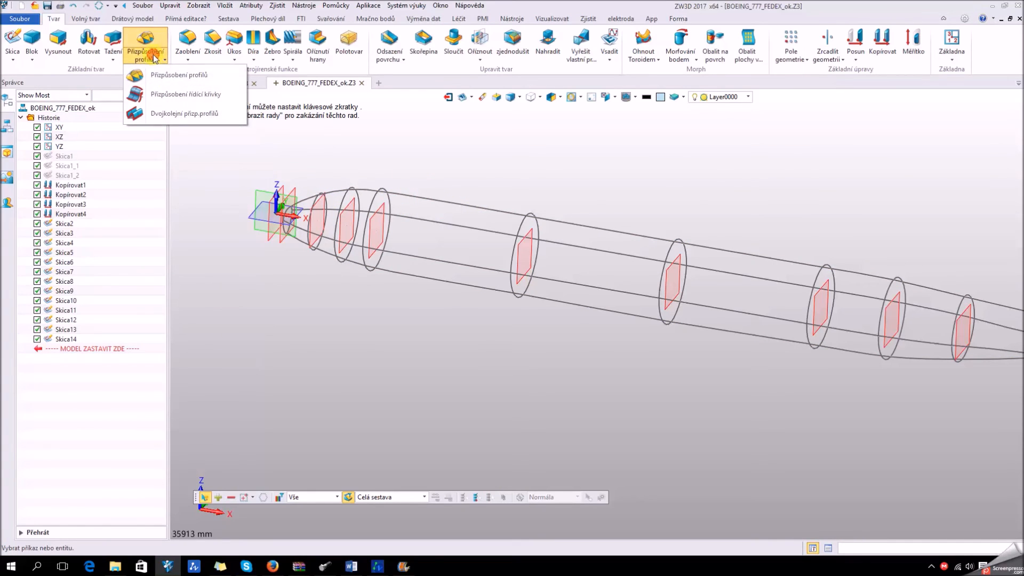
{"action": "left_click", "coordinate": [176, 114]}
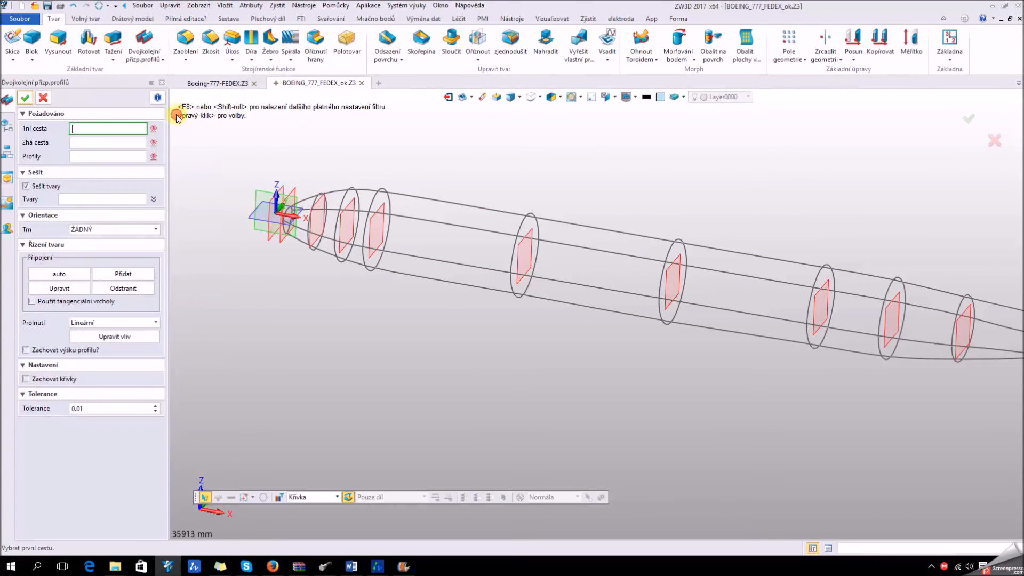
{"action": "scroll", "coordinate": [351, 170], "scroll_direction": "up", "scroll_amount": 3}
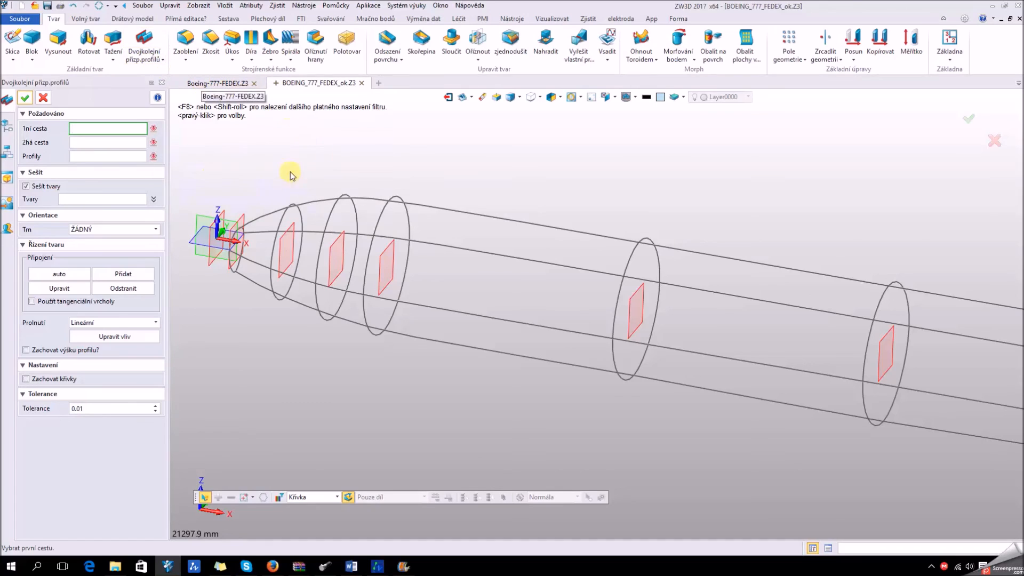
{"action": "left_click", "coordinate": [275, 215]}
{"action": "left_click", "coordinate": [253, 288]}
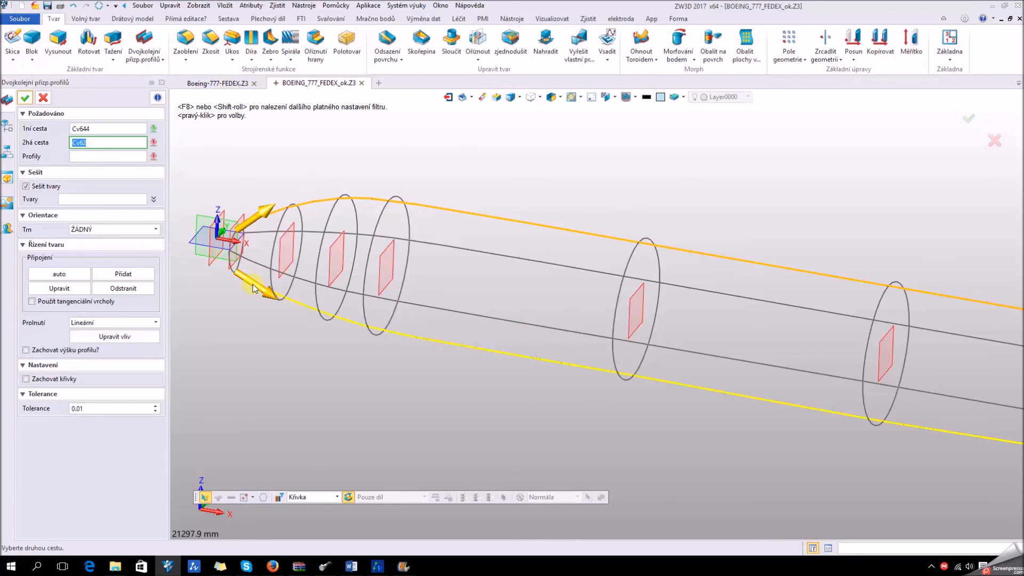
{"action": "middle_click", "coordinate": [253, 288]}
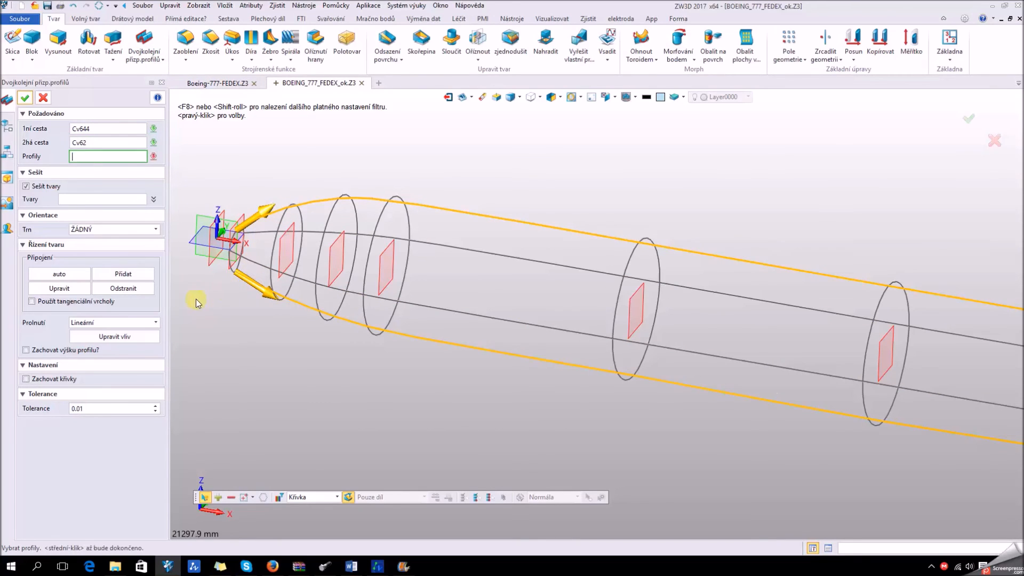
- Pick the first six closed cross-sections in order, starting at the nose, as profiles of the two-rail loft
{"action": "left_click", "coordinate": [232, 272]}
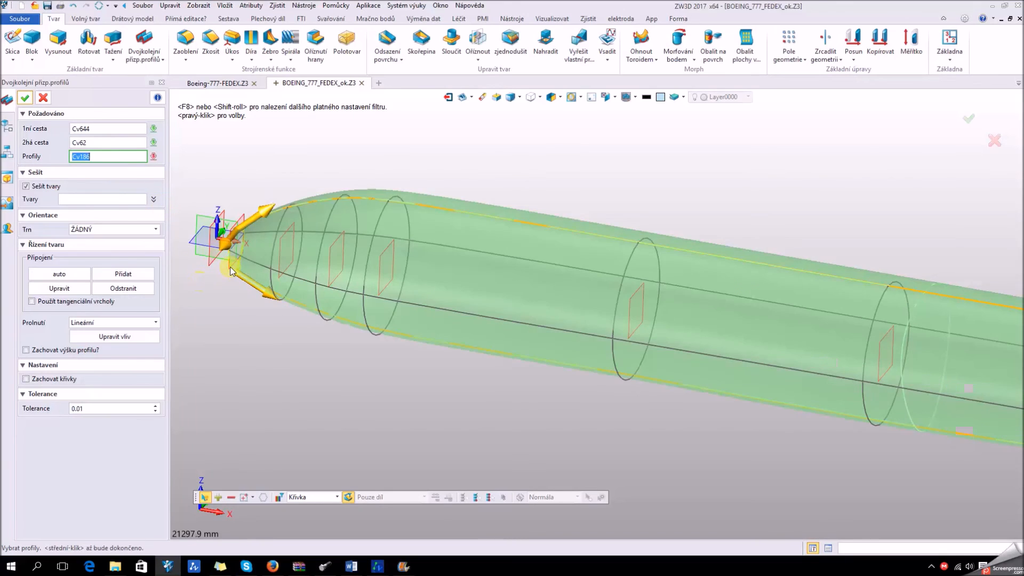
{"action": "left_click", "coordinate": [260, 253]}
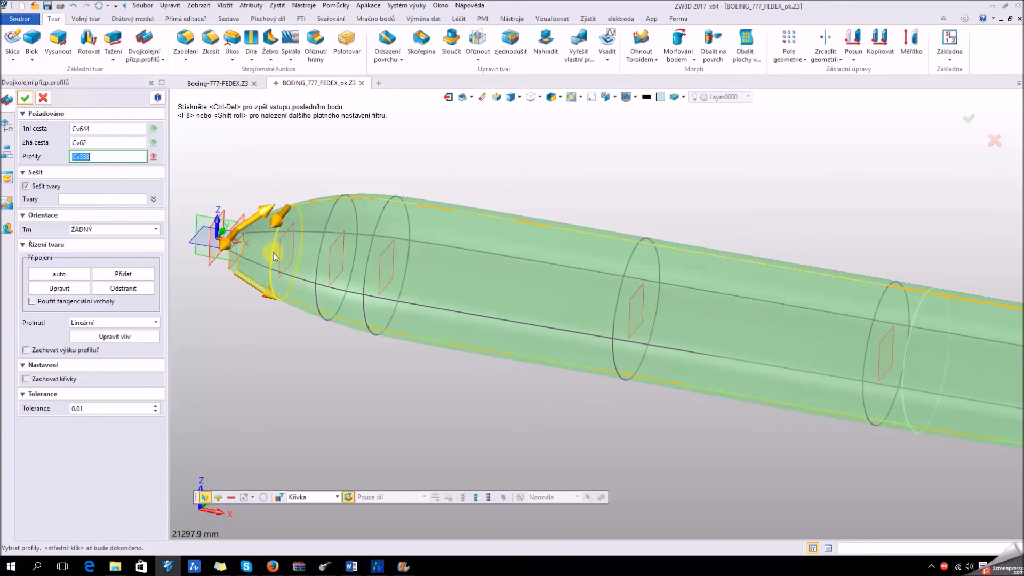
{"action": "left_click", "coordinate": [320, 250]}
{"action": "left_click", "coordinate": [372, 253]}
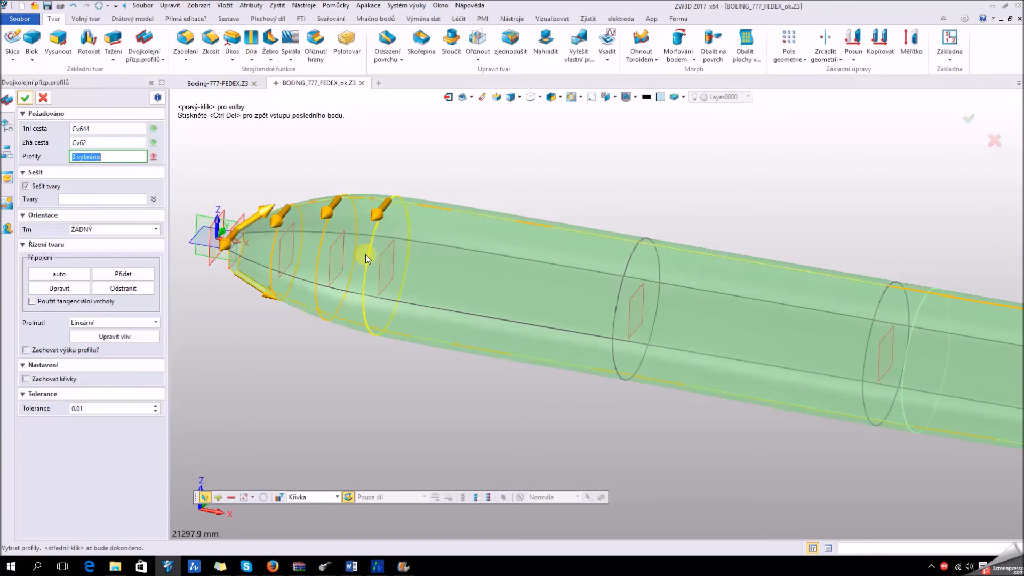
{"action": "left_click", "coordinate": [622, 296]}
{"action": "middle_click_drag", "start_coordinate": [684, 292], "coordinate": [494, 235]}
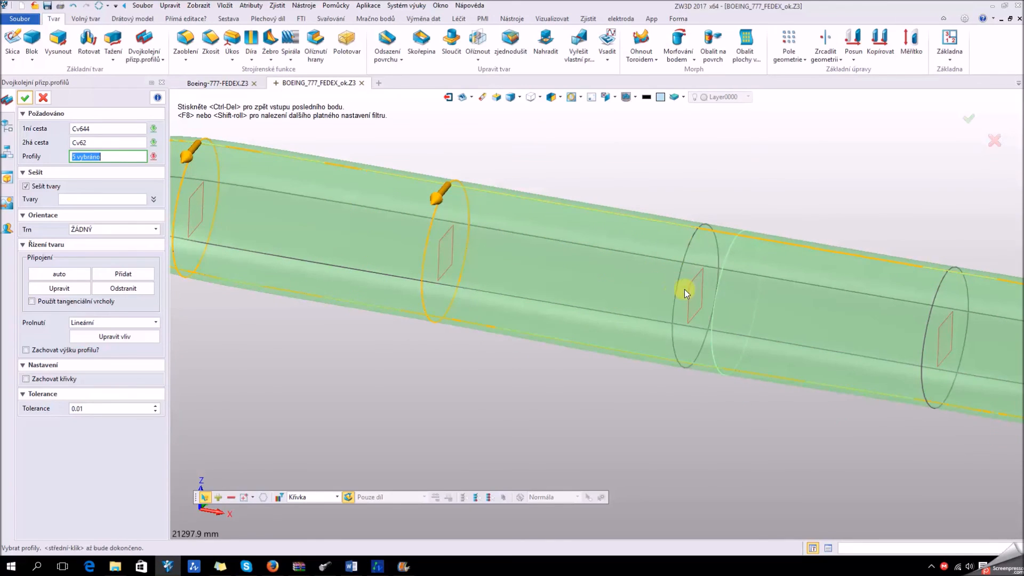
{"action": "left_click", "coordinate": [675, 293]}
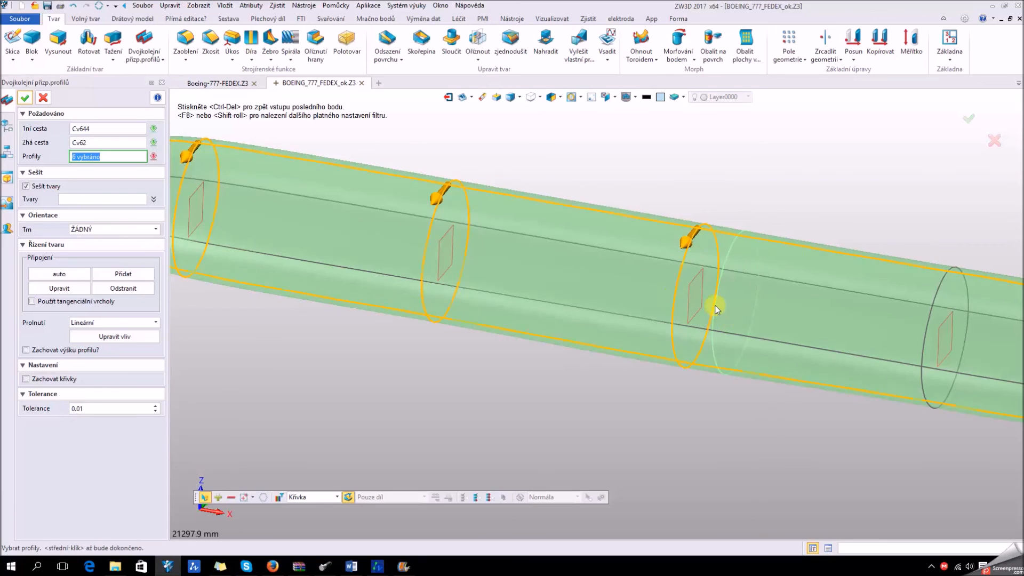
- Add the remaining five cross-sections through the tail-end circle as profiles and create the two-rail loft of the fuselage
{"action": "middle_click_drag", "start_coordinate": [762, 300], "coordinate": [559, 260]}
{"action": "left_click", "coordinate": [724, 292]}
{"action": "middle_click_drag", "start_coordinate": [752, 293], "coordinate": [553, 253]}
{"action": "middle_click_drag", "start_coordinate": [673, 269], "coordinate": [522, 257]}
{"action": "left_click", "coordinate": [499, 260]}
{"action": "left_click", "coordinate": [622, 284]}
{"action": "left_click", "coordinate": [744, 300]}
{"action": "left_click", "coordinate": [829, 319]}
{"action": "left_click", "coordinate": [864, 314]}
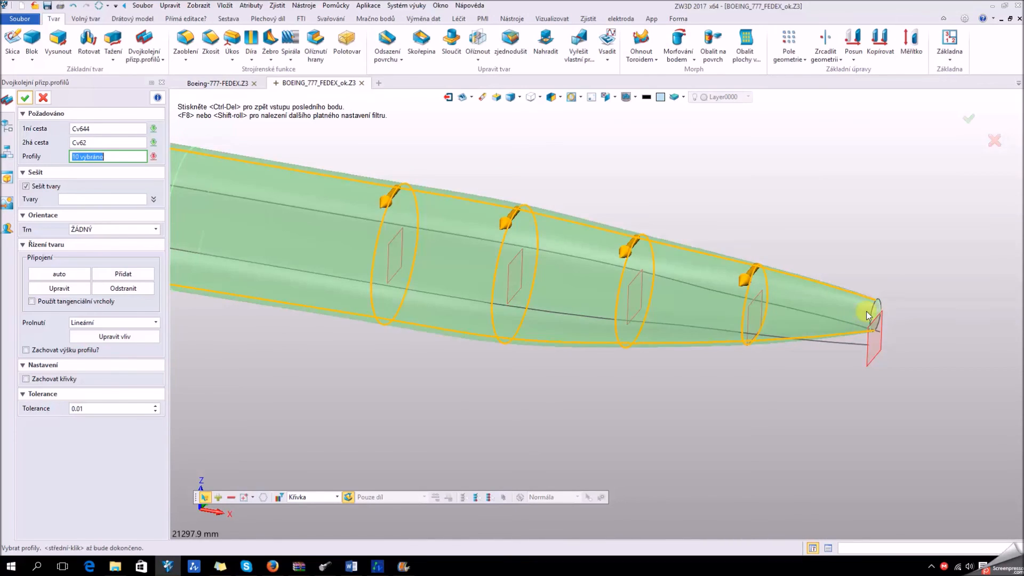
{"action": "left_click", "coordinate": [872, 314]}
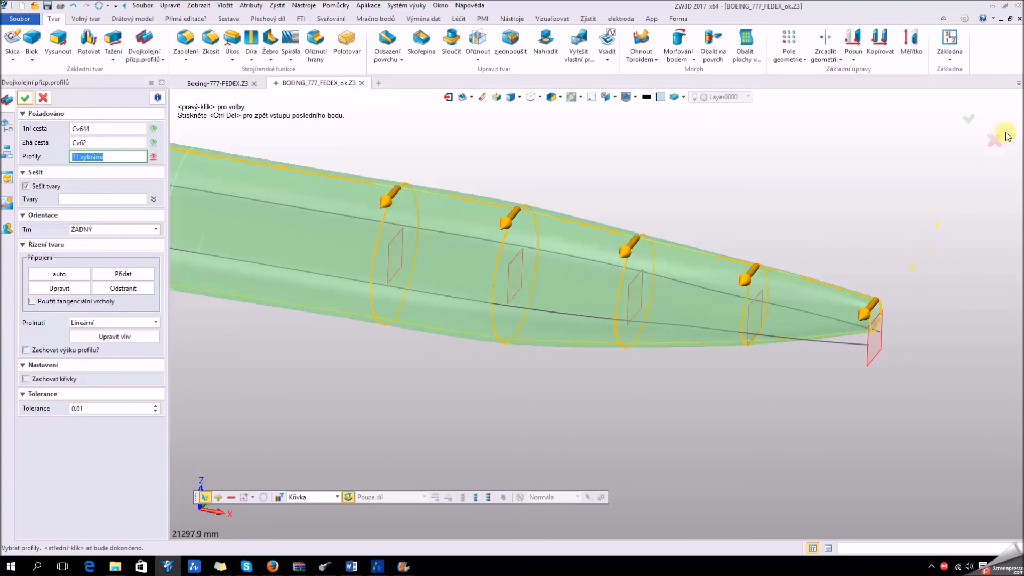
{"action": "scroll", "coordinate": [907, 276], "scroll_direction": "down", "scroll_amount": 4}
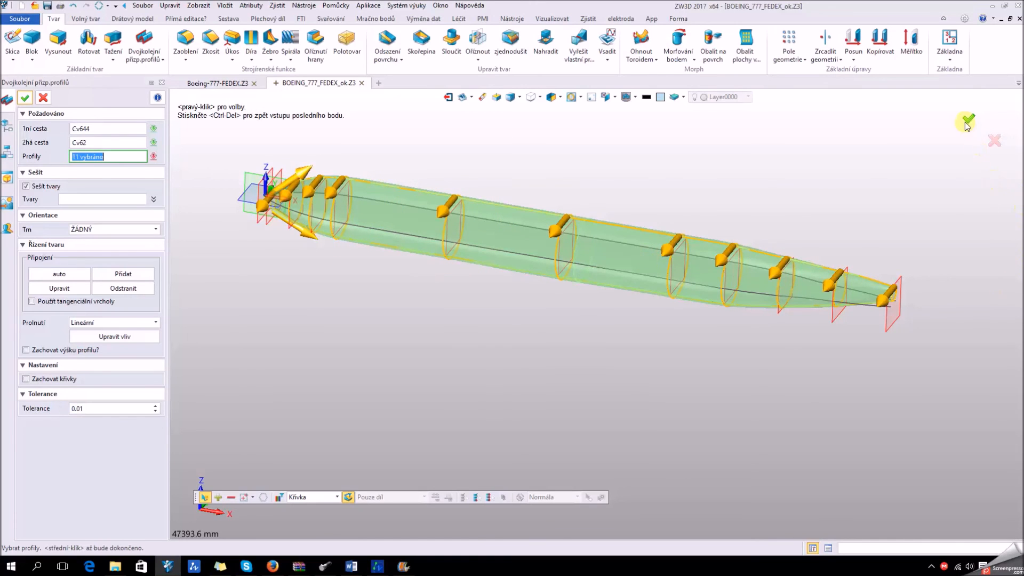
- Inspect the lofted fuselage surface from several angles, including the open edge at the nose
{"action": "scroll", "coordinate": [432, 180], "scroll_direction": "up", "scroll_amount": 2}
{"action": "right_click_drag", "start_coordinate": [594, 217], "coordinate": [613, 265]}
{"action": "scroll", "coordinate": [547, 205], "scroll_direction": "down", "scroll_amount": 2}
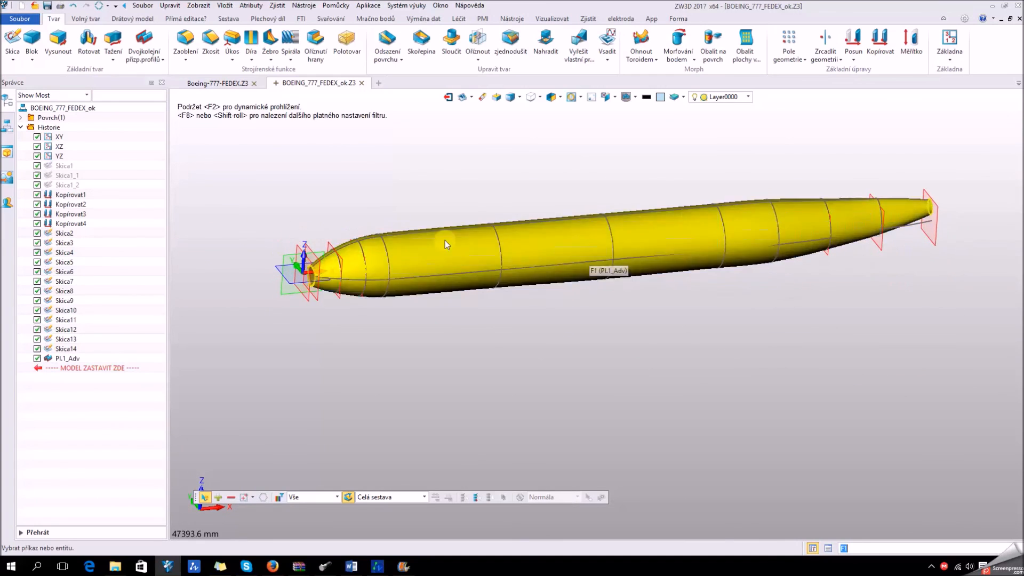
{"action": "scroll", "coordinate": [309, 228], "scroll_direction": "up", "scroll_amount": 3}
{"action": "scroll", "coordinate": [348, 235], "scroll_direction": "up", "scroll_amount": 3}
{"action": "right_click_drag", "start_coordinate": [363, 249], "coordinate": [711, 263]}
{"action": "scroll", "coordinate": [367, 245], "scroll_direction": "down", "scroll_amount": 3}
{"action": "scroll", "coordinate": [323, 264], "scroll_direction": "up", "scroll_amount": 6}
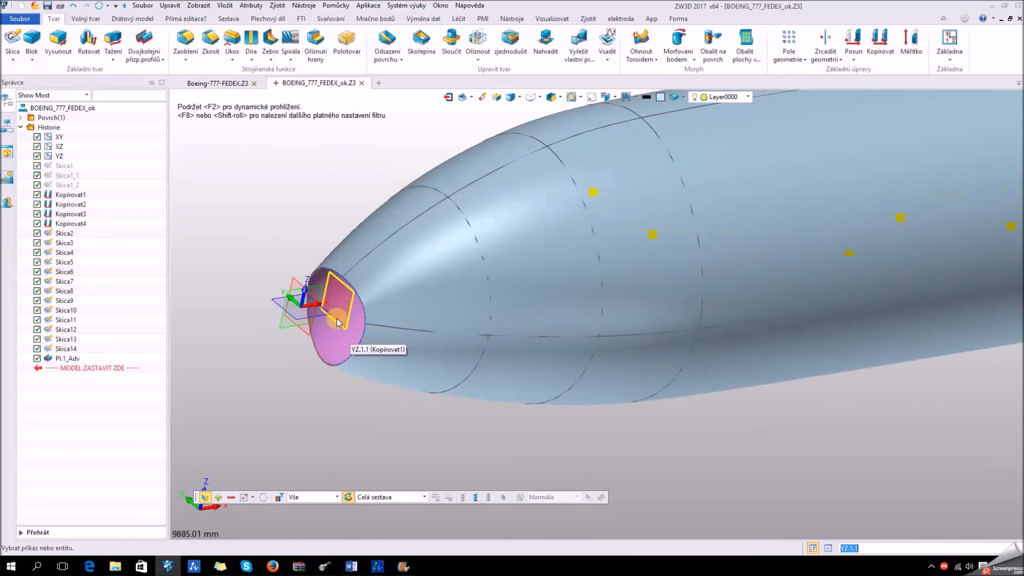
{"action": "scroll", "coordinate": [389, 290], "scroll_direction": "up", "scroll_amount": 3}
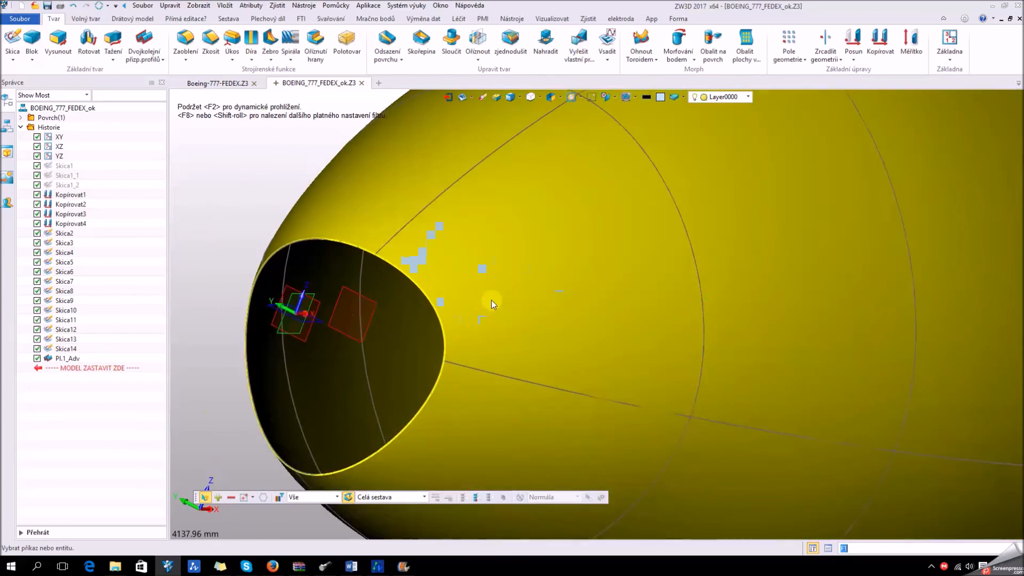
{"action": "scroll", "coordinate": [491, 300], "scroll_direction": "down", "scroll_amount": 1}
{"action": "right_click_drag", "start_coordinate": [420, 305], "coordinate": [437, 301]}
{"action": "right_click_drag", "start_coordinate": [508, 358], "coordinate": [475, 366]}
{"action": "scroll", "coordinate": [475, 366], "scroll_direction": "down", "scroll_amount": 3}
{"action": "middle_click_drag", "start_coordinate": [427, 347], "coordinate": [465, 338]}
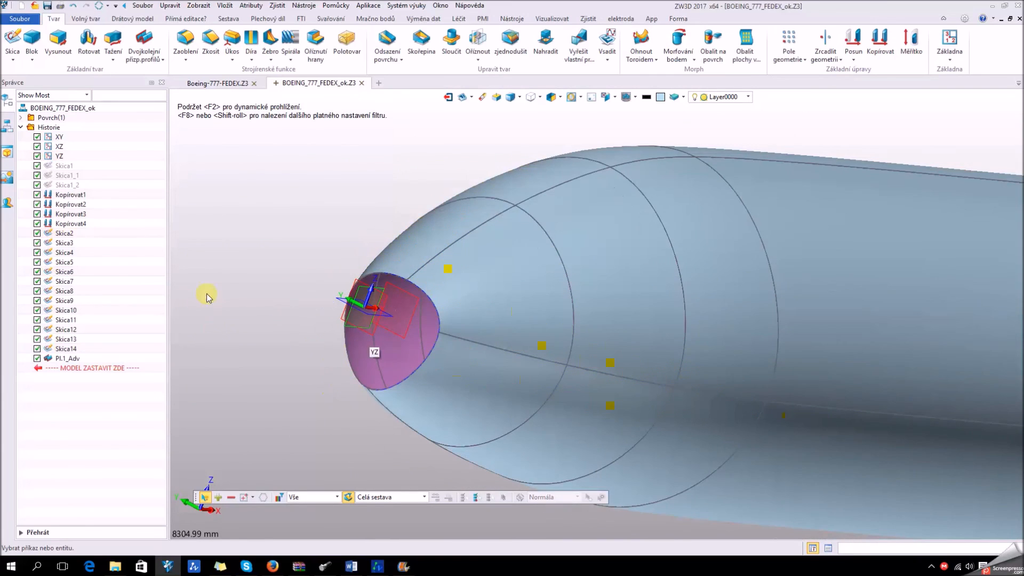
- Start a Dome surface with tangent continuity on the open front edge of the fuselage nose
{"action": "left_click", "coordinate": [84, 19]}
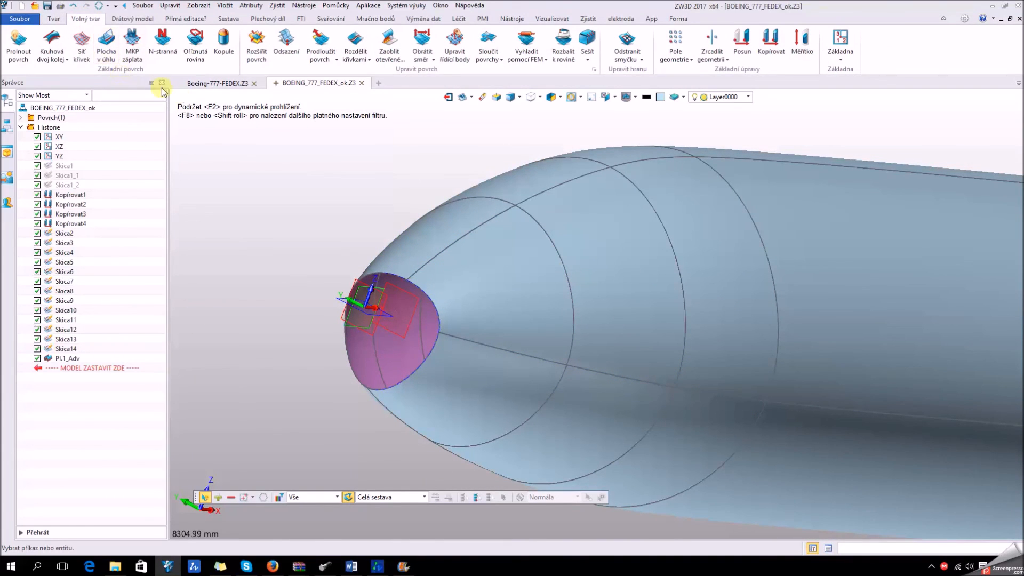
{"action": "left_click", "coordinate": [216, 45]}
{"action": "left_click", "coordinate": [414, 285]}
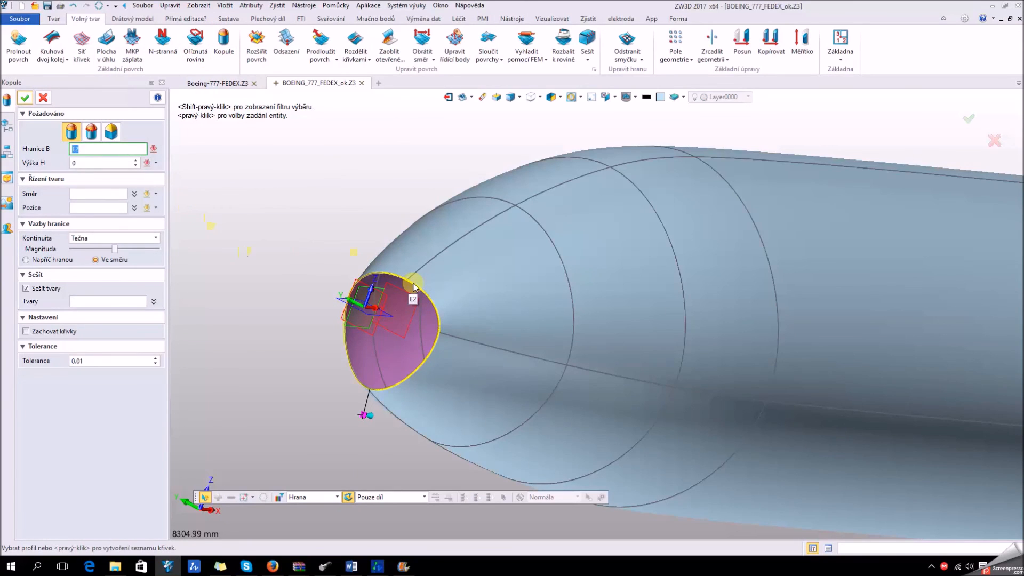
{"action": "left_click", "coordinate": [435, 322]}
{"action": "scroll", "coordinate": [364, 316], "scroll_direction": "up", "scroll_amount": 4}
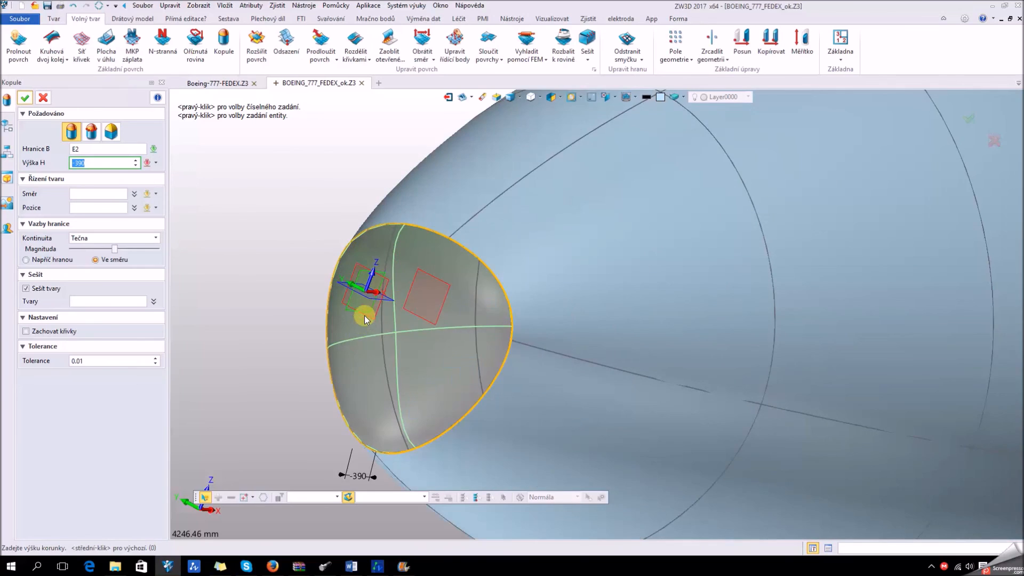
{"action": "scroll", "coordinate": [364, 315], "scroll_direction": "up", "scroll_amount": 2}
- Define the nose dome's height up to the coordinate origin point, giving a height of -1000 mm
{"action": "left_click", "coordinate": [156, 163]}
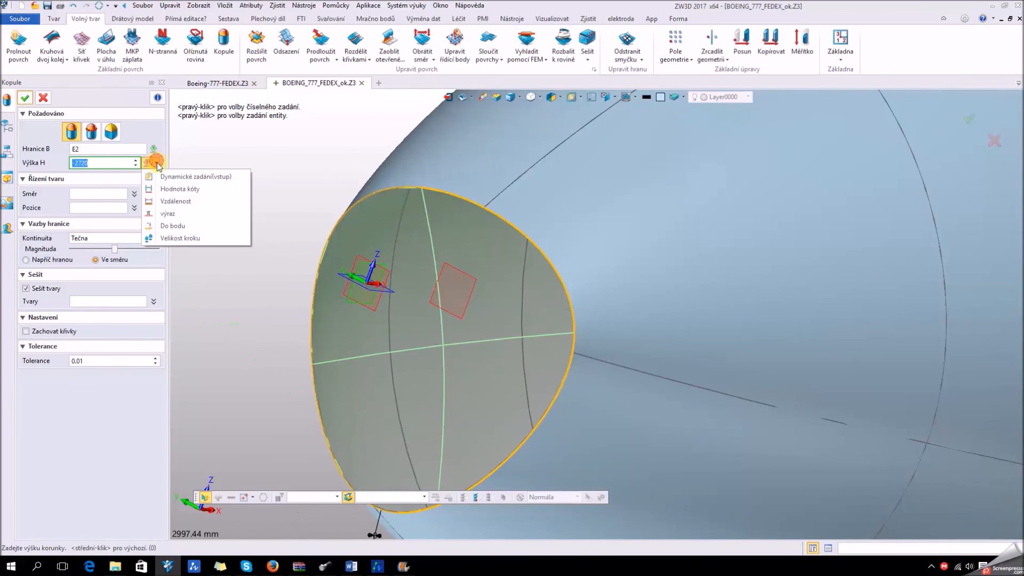
{"action": "left_click", "coordinate": [182, 225]}
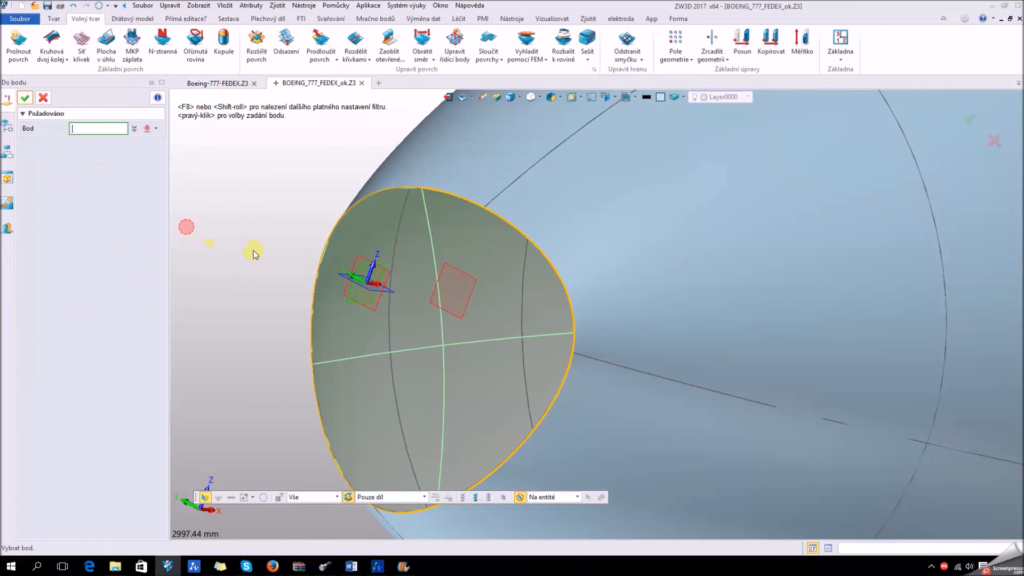
{"action": "left_click", "coordinate": [368, 287]}
{"action": "scroll", "coordinate": [278, 291], "scroll_direction": "down", "scroll_amount": 3}
{"action": "middle_click_drag", "start_coordinate": [259, 295], "coordinate": [209, 292]}
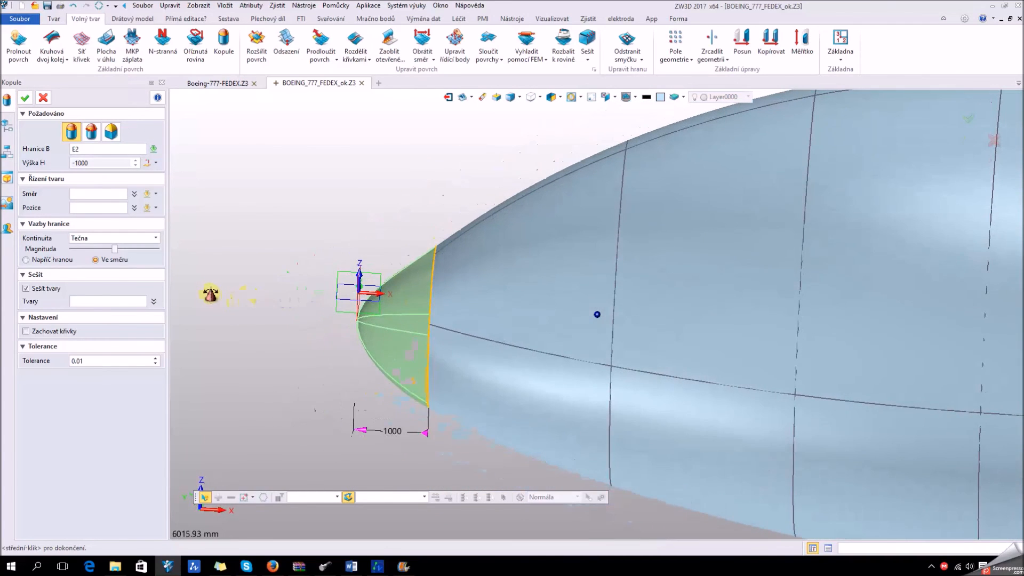
- Complete the tangent dome surface that closes the fuselage nose
{"action": "left_click", "coordinate": [24, 99]}
{"action": "scroll", "coordinate": [267, 283], "scroll_direction": "down", "scroll_amount": 3}
{"action": "middle_click_drag", "start_coordinate": [270, 291], "coordinate": [301, 362]}
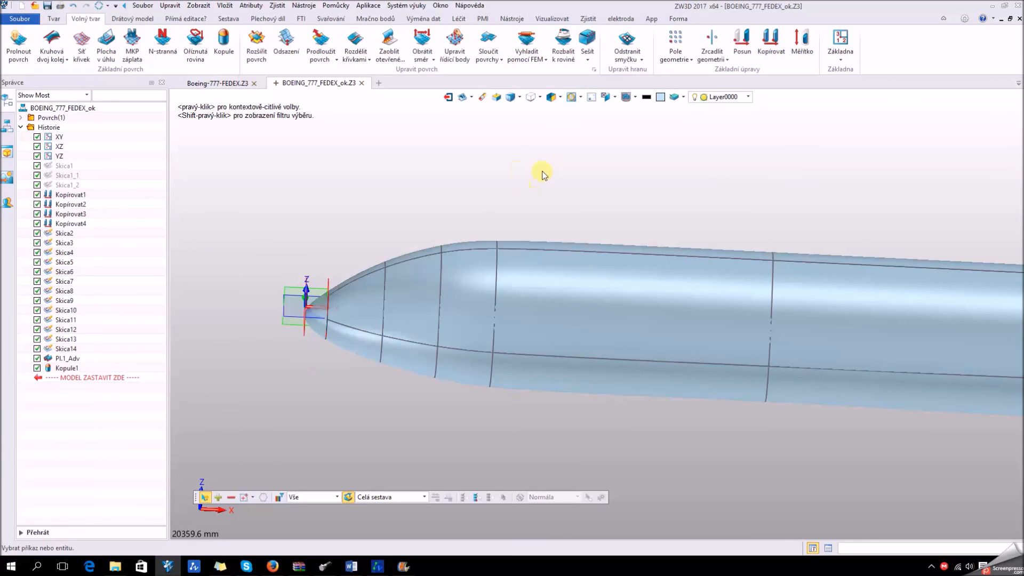
- Unhide all hidden reference image sketches and compare the fuselage cross-section with the aircraft image in the end-on view
{"action": "left_click", "coordinate": [550, 97]}
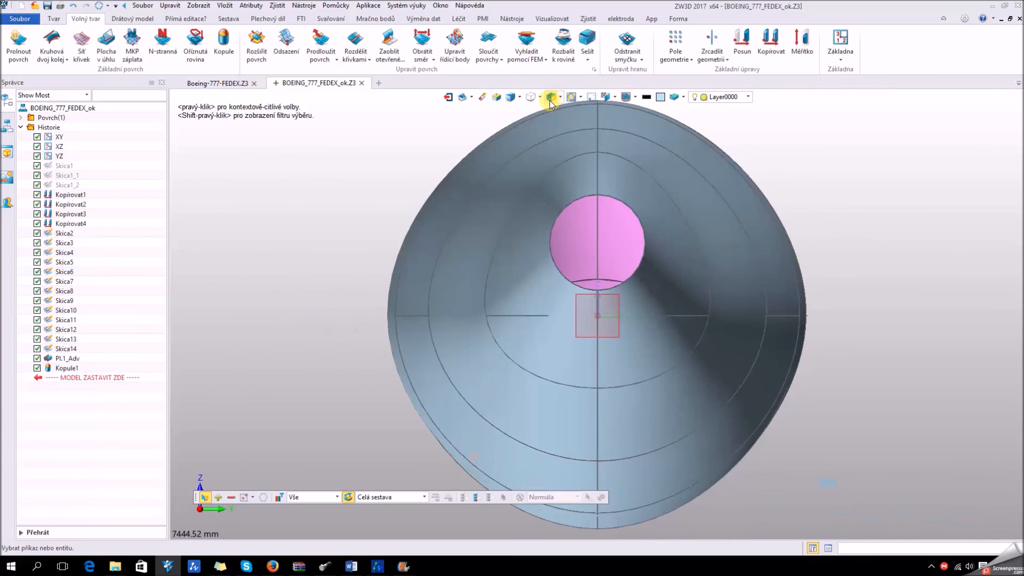
{"action": "scroll", "coordinate": [320, 258], "scroll_direction": "down", "scroll_amount": 3}
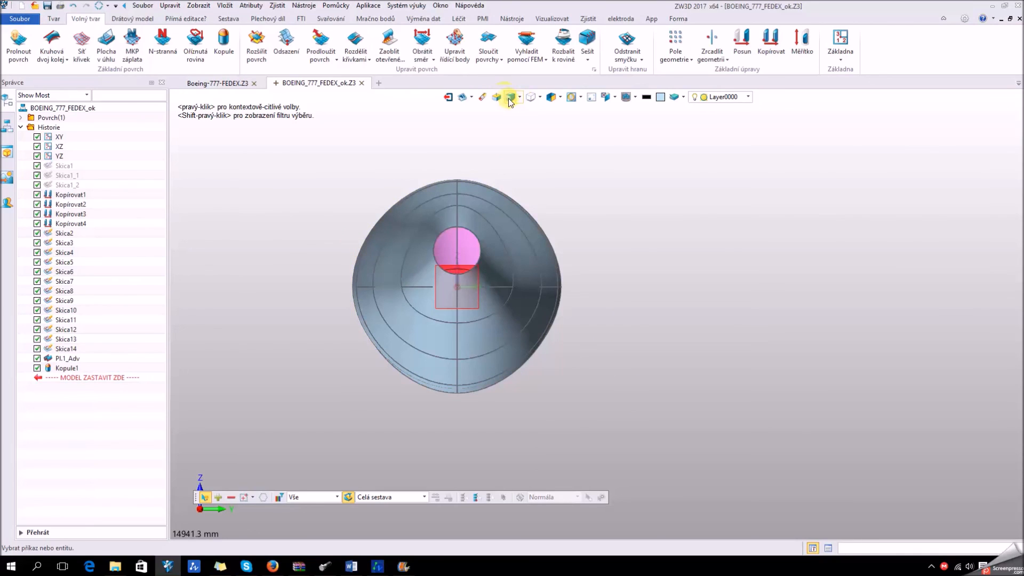
{"action": "left_click", "coordinate": [636, 99]}
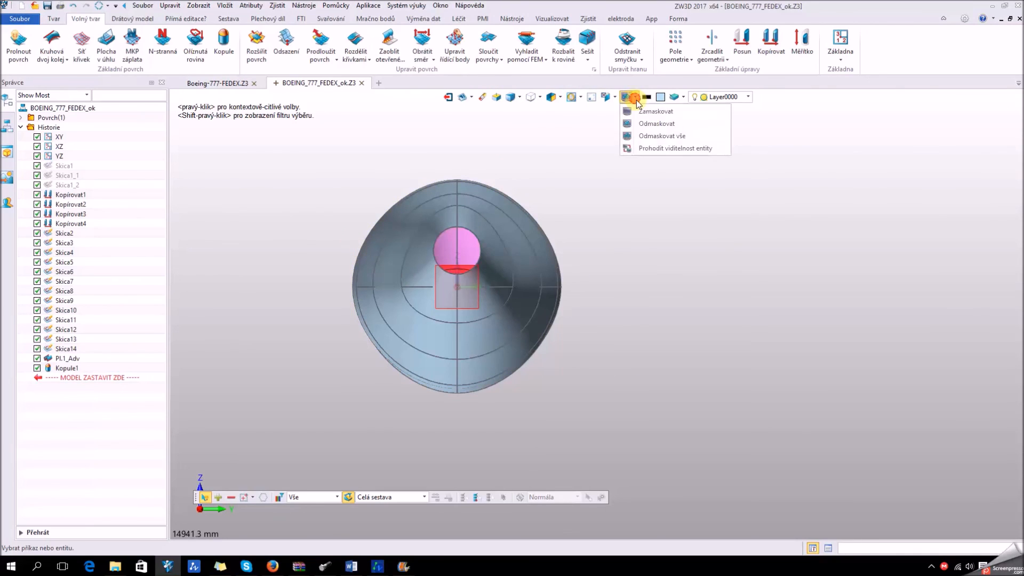
{"action": "left_click", "coordinate": [669, 139]}
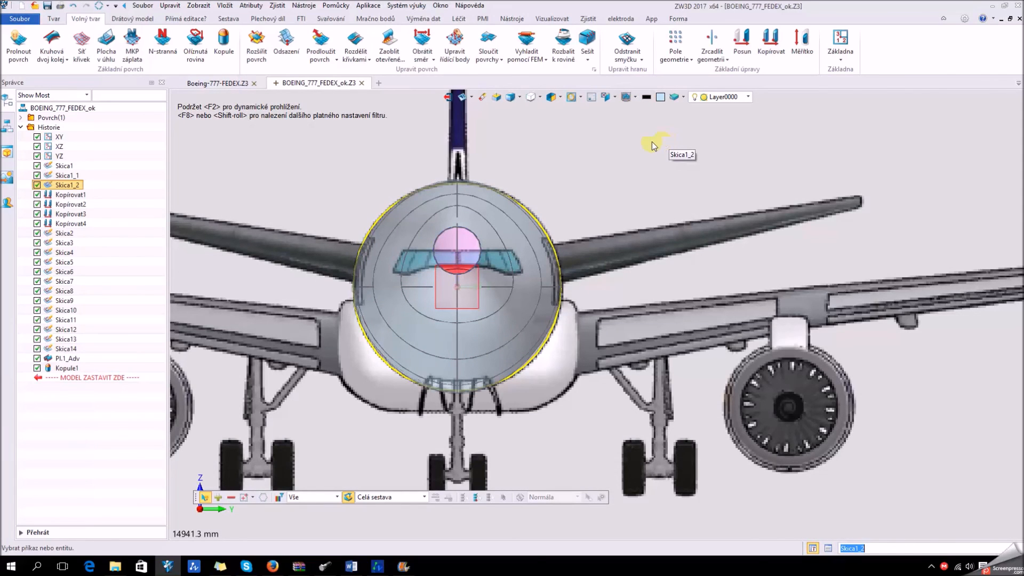
{"action": "scroll", "coordinate": [524, 184], "scroll_direction": "up", "scroll_amount": 3}
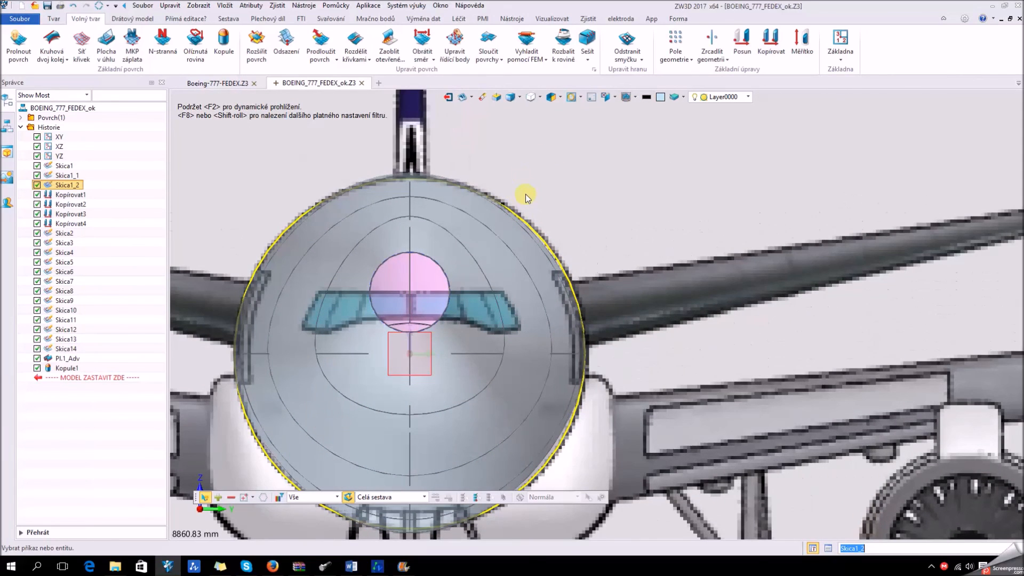
{"action": "scroll", "coordinate": [526, 196], "scroll_direction": "down", "scroll_amount": 3}
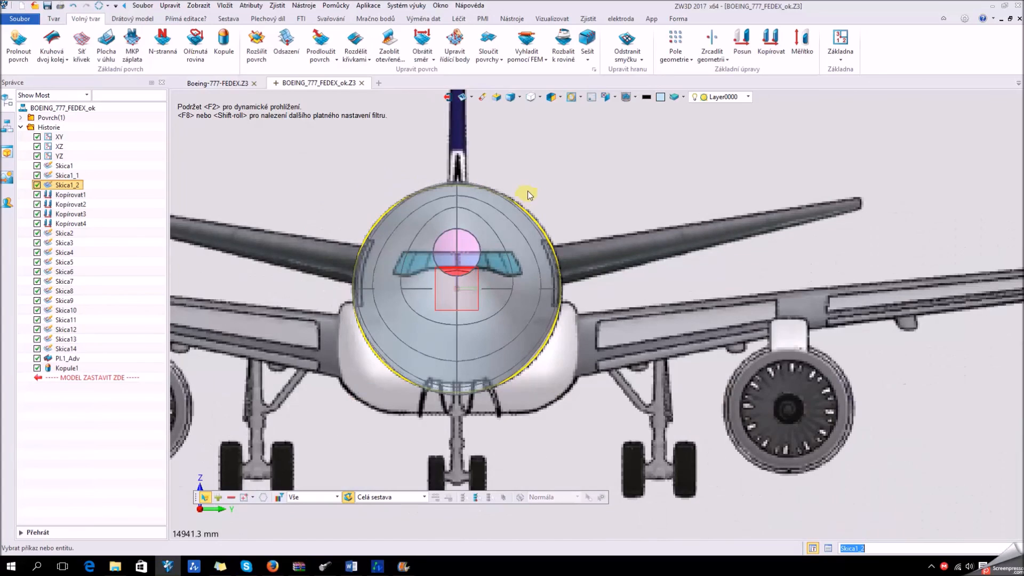
- Compare the fuselage and its nose dome with the aircraft reference image in the side view
{"action": "left_click", "coordinate": [559, 97]}
{"action": "left_click", "coordinate": [581, 161]}
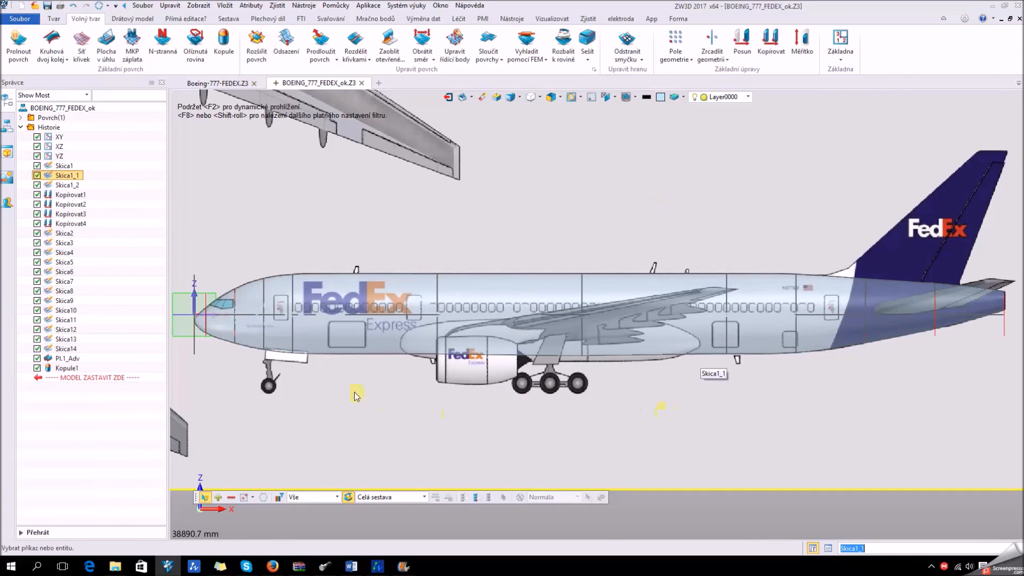
{"action": "scroll", "coordinate": [250, 365], "scroll_direction": "up", "scroll_amount": 5}
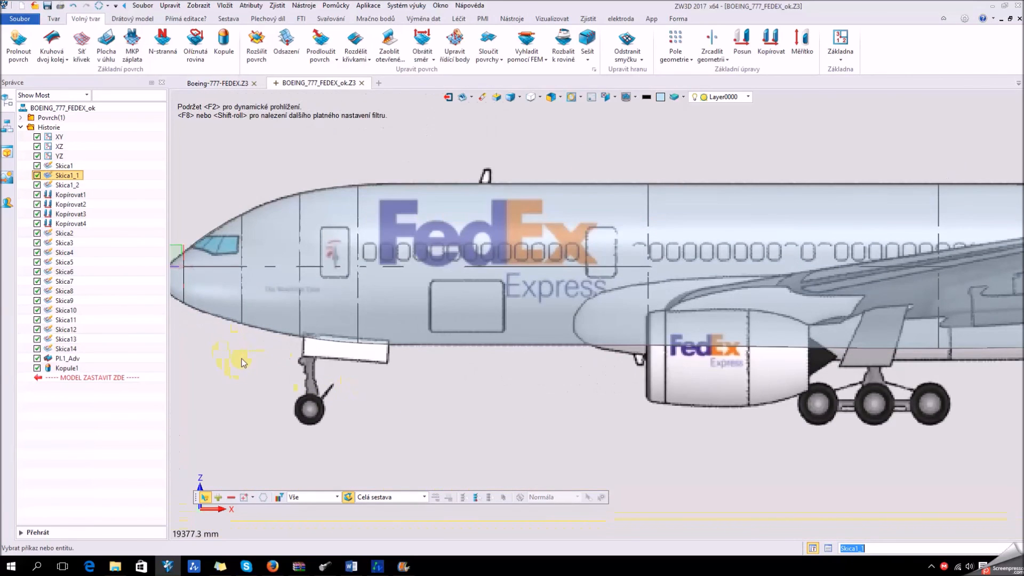
{"action": "scroll", "coordinate": [293, 287], "scroll_direction": "up", "scroll_amount": 10}
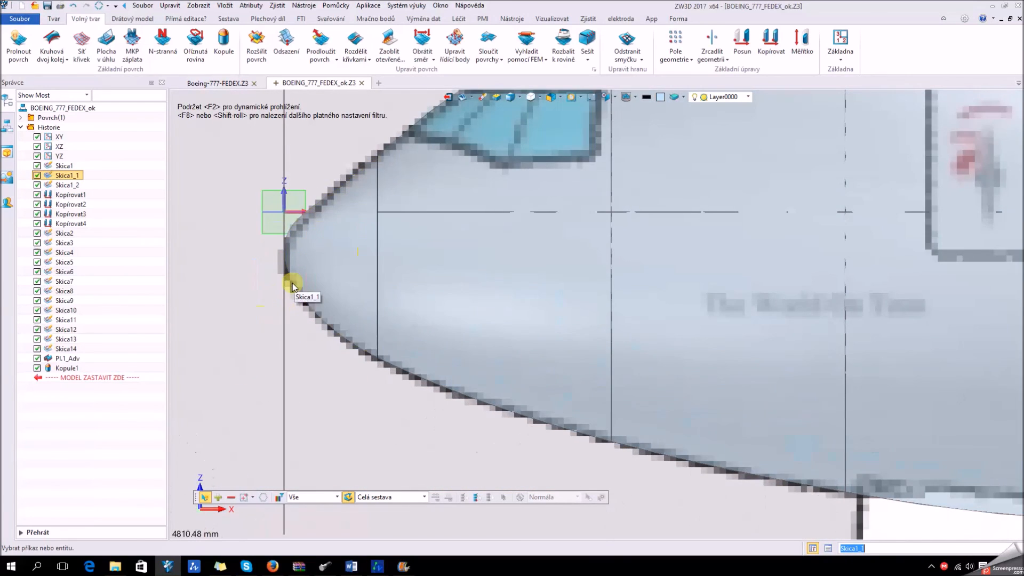
{"action": "scroll", "coordinate": [300, 333], "scroll_direction": "down", "scroll_amount": 10}
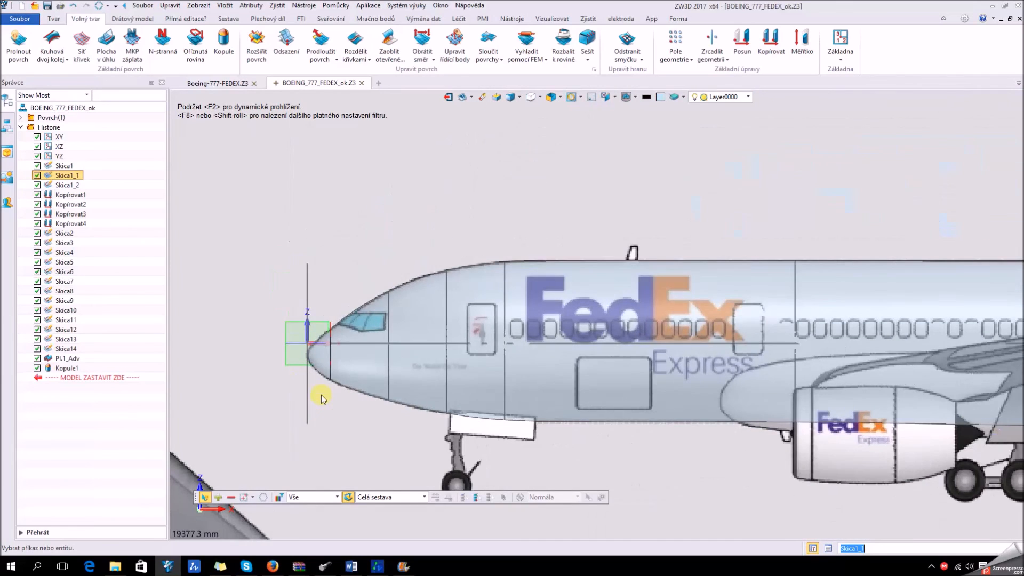
{"action": "scroll", "coordinate": [539, 426], "scroll_direction": "down", "scroll_amount": 5}
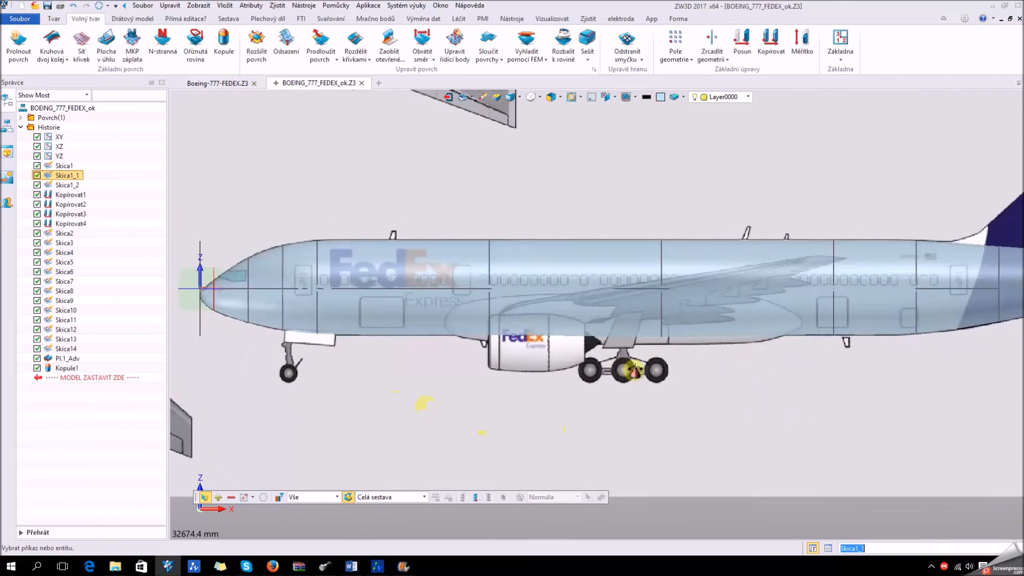
{"action": "scroll", "coordinate": [597, 368], "scroll_direction": "down", "scroll_amount": 3}
- Examine the complete fuselage against the side and top reference images from several oblique angles
{"action": "right_click_drag", "start_coordinate": [595, 369], "coordinate": [606, 395]}
{"action": "right_click_drag", "start_coordinate": [668, 373], "coordinate": [667, 378]}
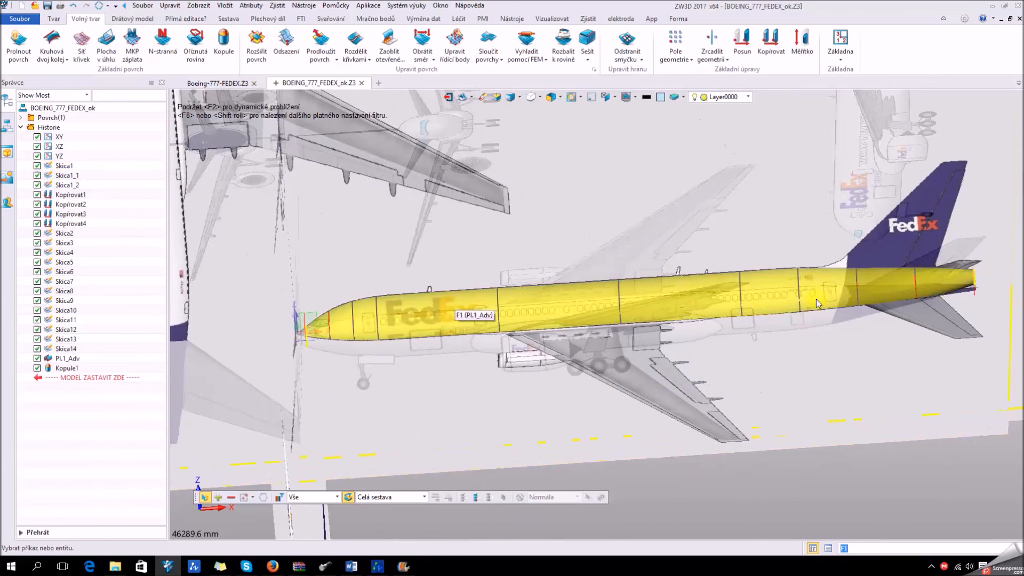
{"action": "right_click_drag", "start_coordinate": [874, 274], "coordinate": [607, 293]}
{"action": "scroll", "coordinate": [607, 294], "scroll_direction": "up", "scroll_amount": 3}
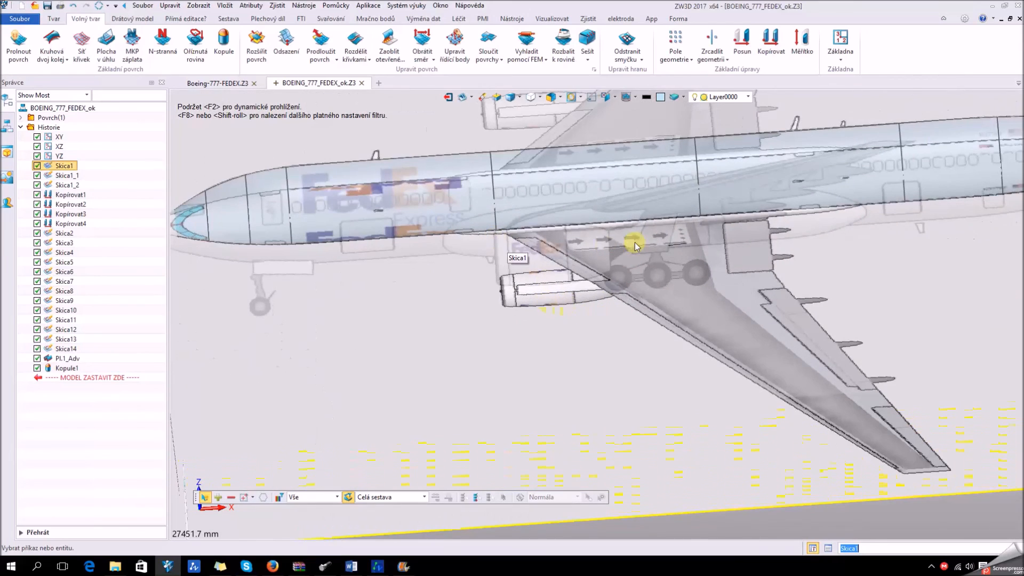
{"action": "scroll", "coordinate": [599, 349], "scroll_direction": "down", "scroll_amount": 3}
{"action": "mouse_move", "coordinate": [546, 368]}
{"action": "right_mouse_down"}
{"action": "mouse_move", "coordinate": [555, 299]}
{"action": "mouse_move", "coordinate": [552, 383]}
{"action": "mouse_move", "coordinate": [541, 353]}
{"action": "right_mouse_up"}
{"action": "right_click_drag", "start_coordinate": [785, 275], "coordinate": [768, 258]}
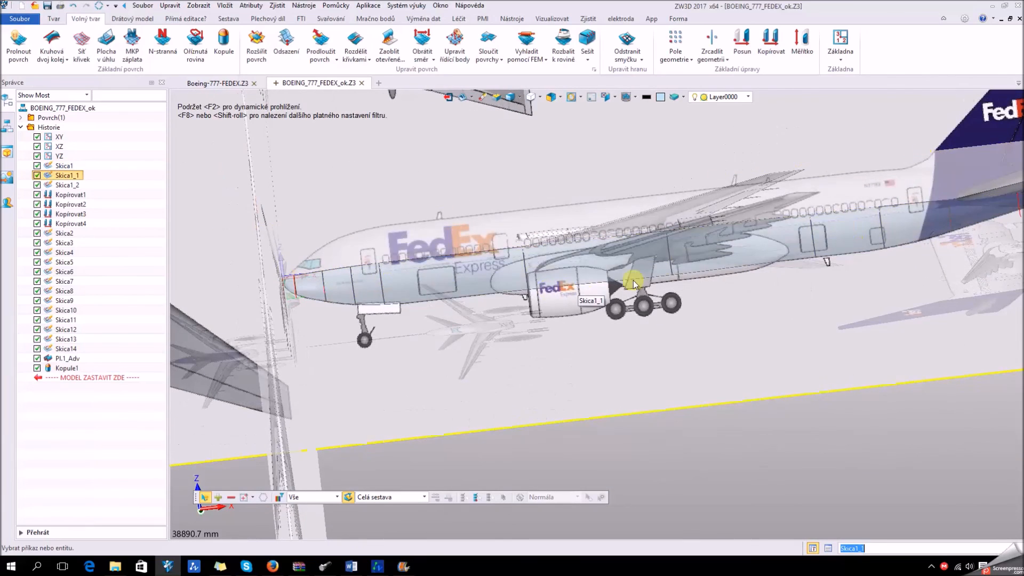
{"action": "right_click_drag", "start_coordinate": [648, 302], "coordinate": [686, 294]}
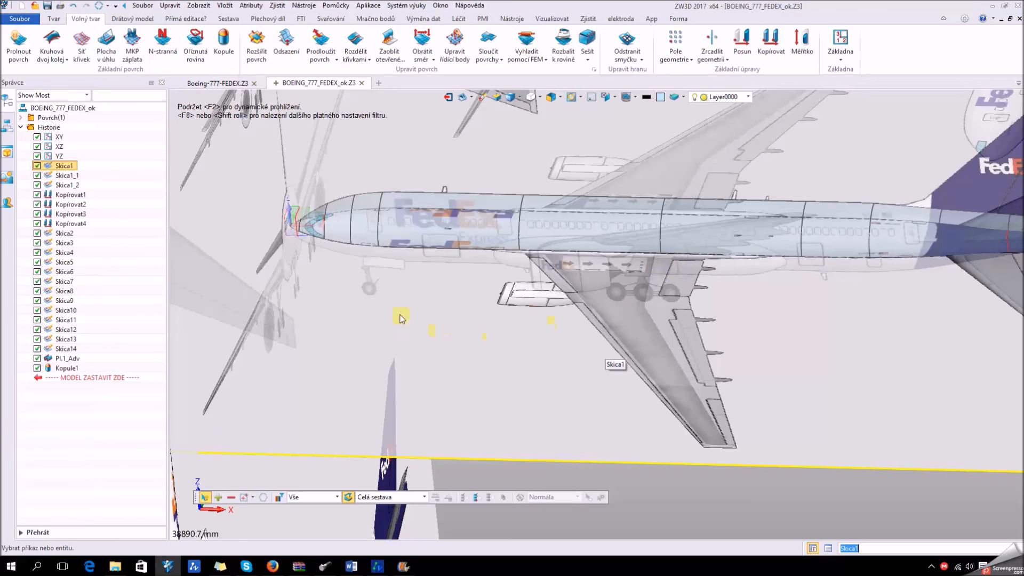